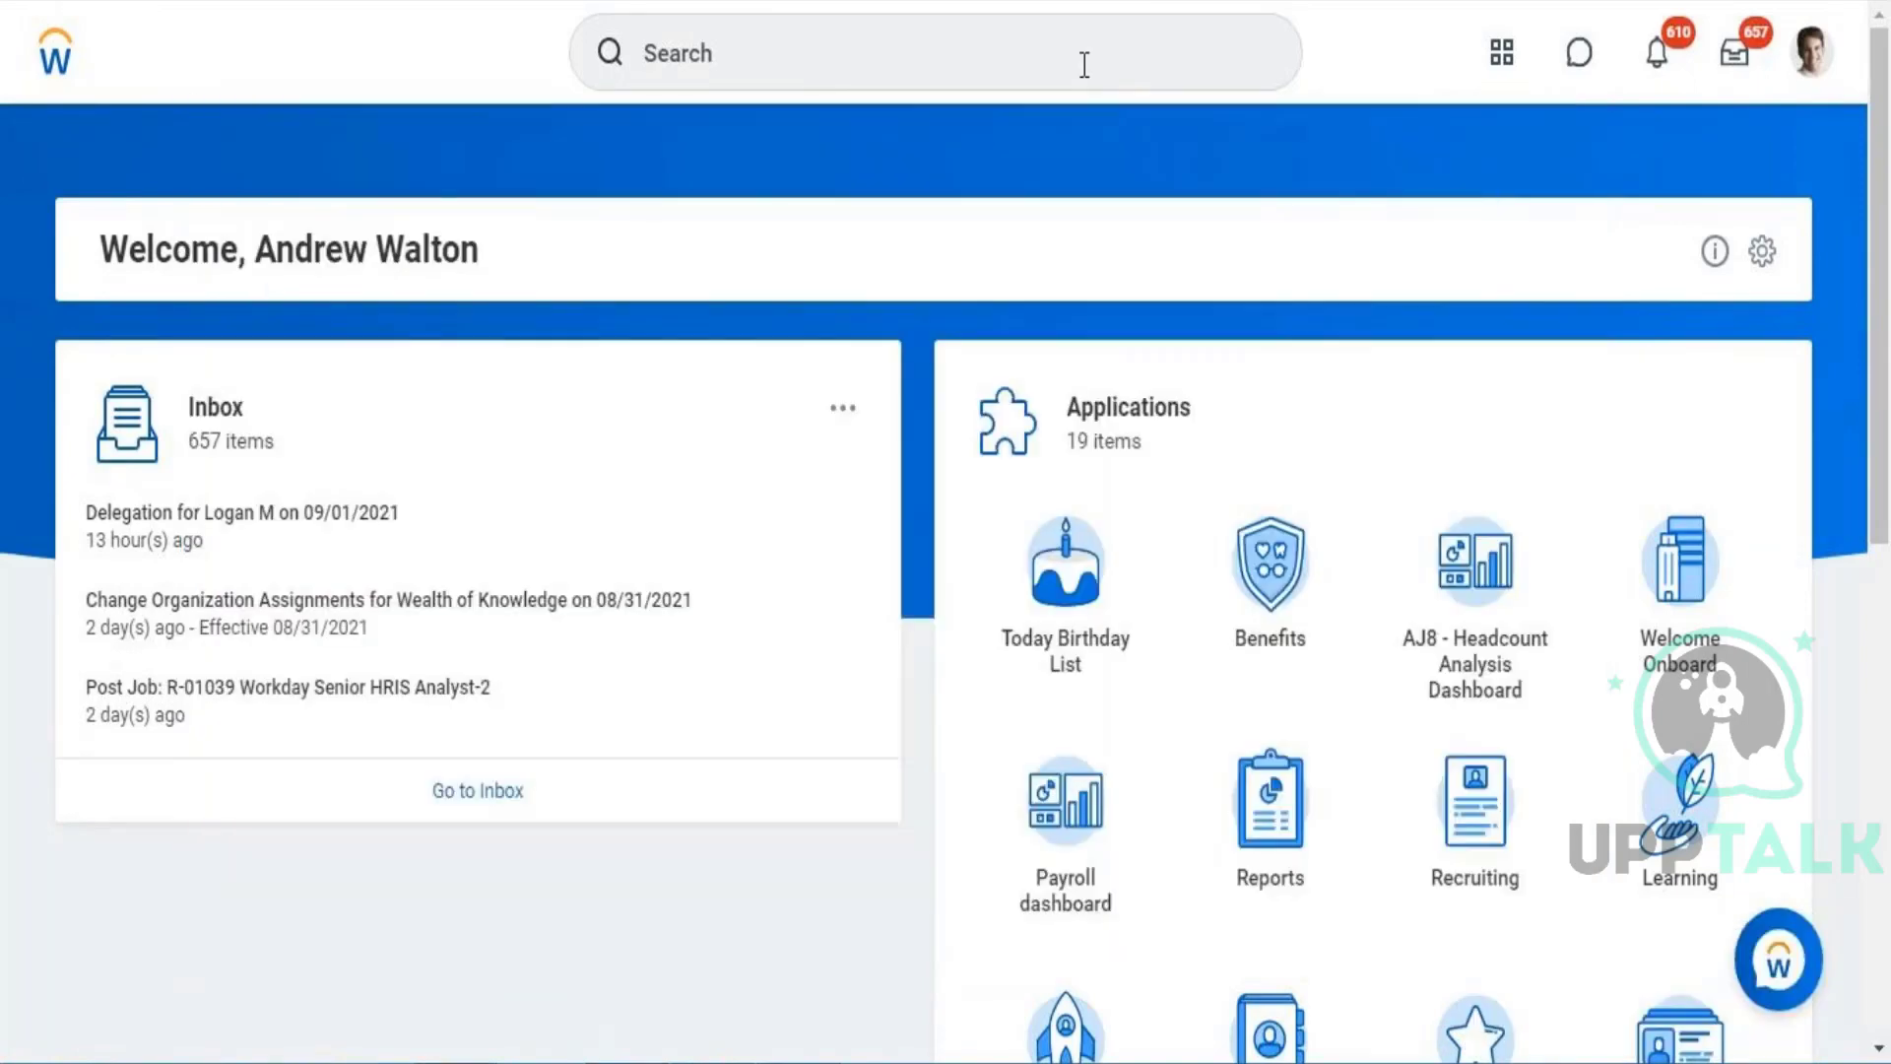
Step: Search for "create grade" and open the Create Compensation Grade task
click(1085, 64)
text(create)
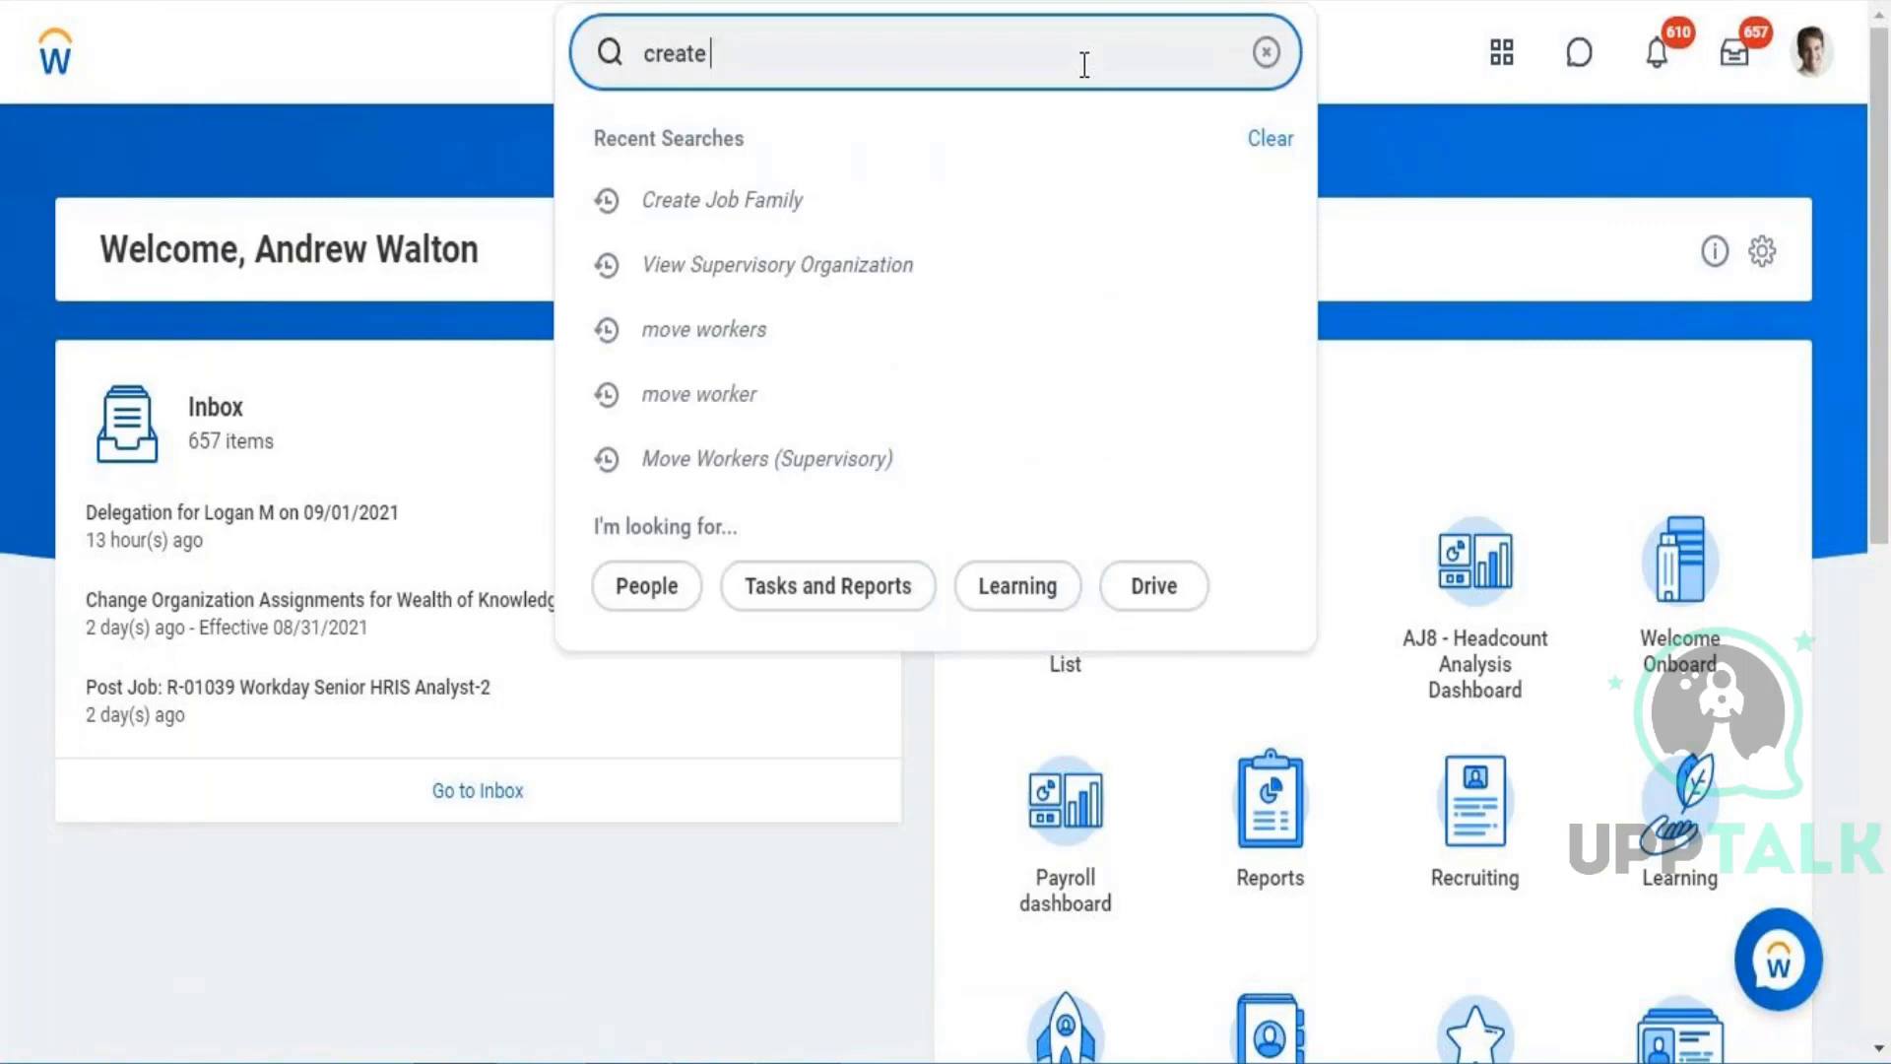
text( grade)
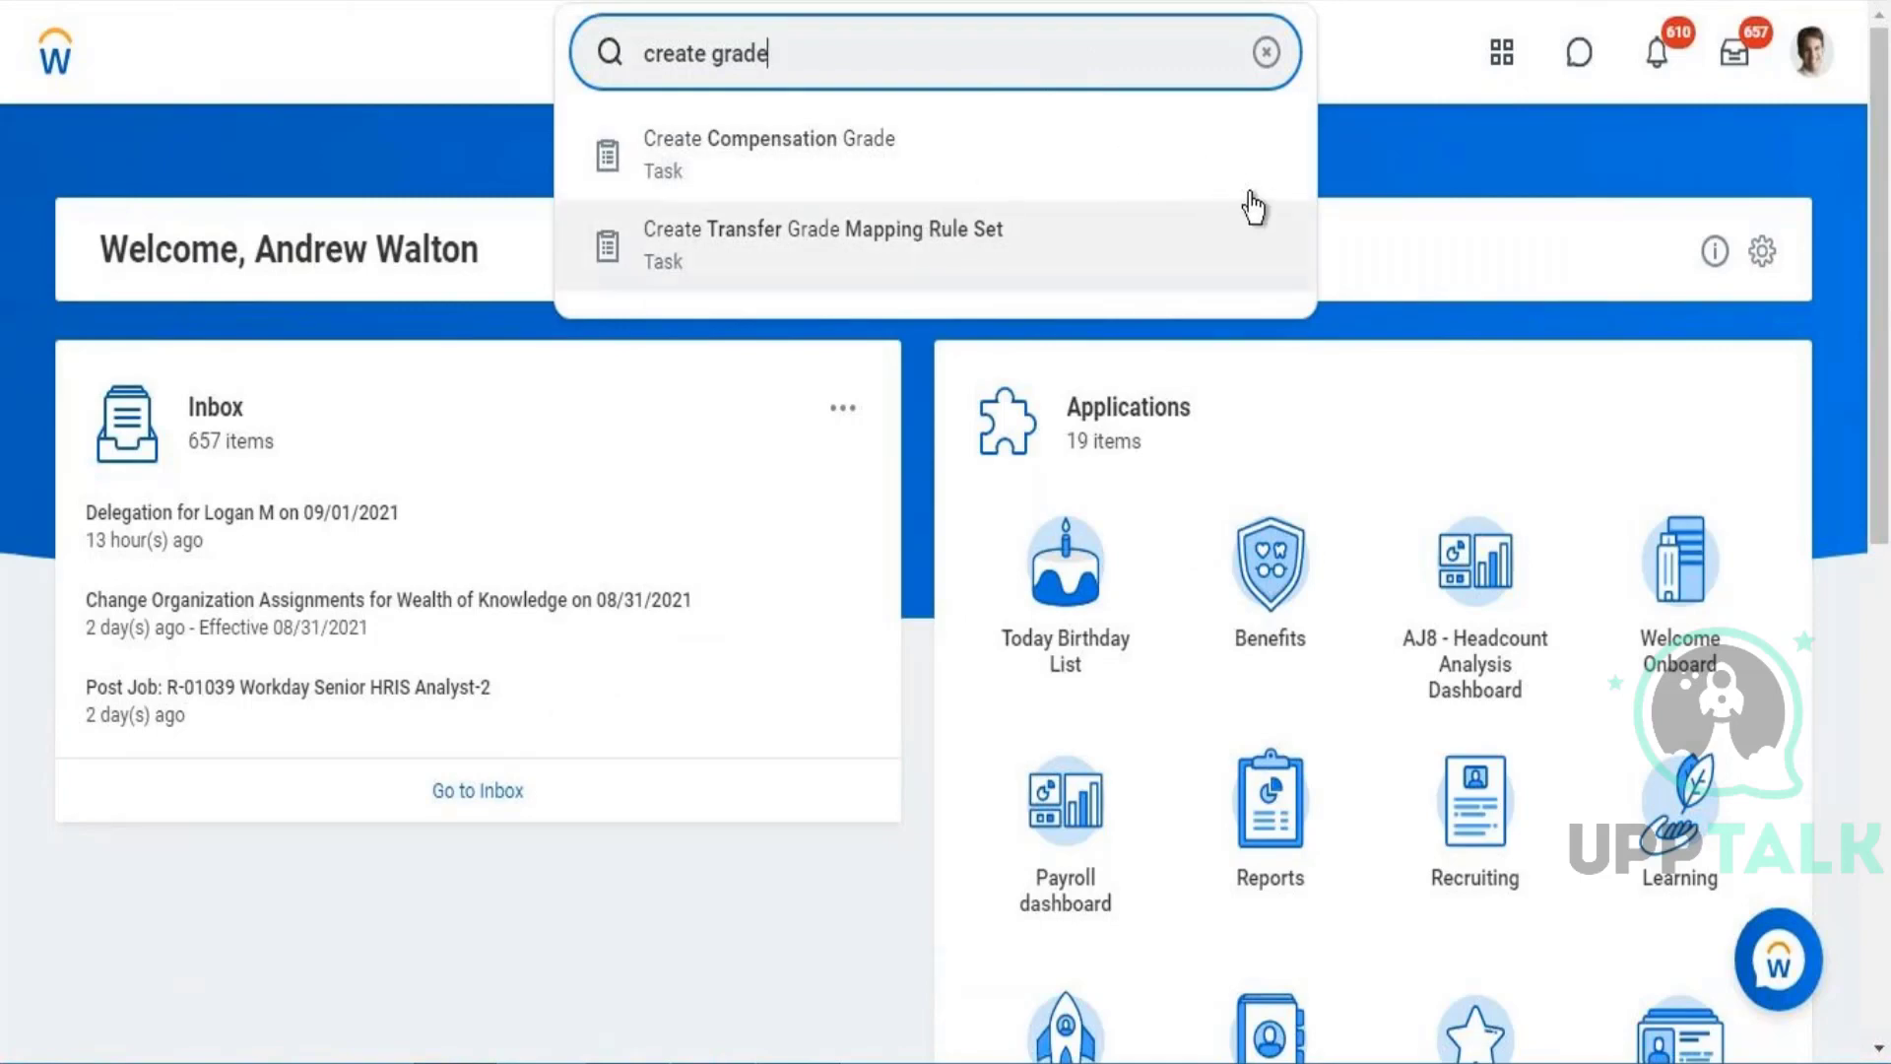
click(1054, 87)
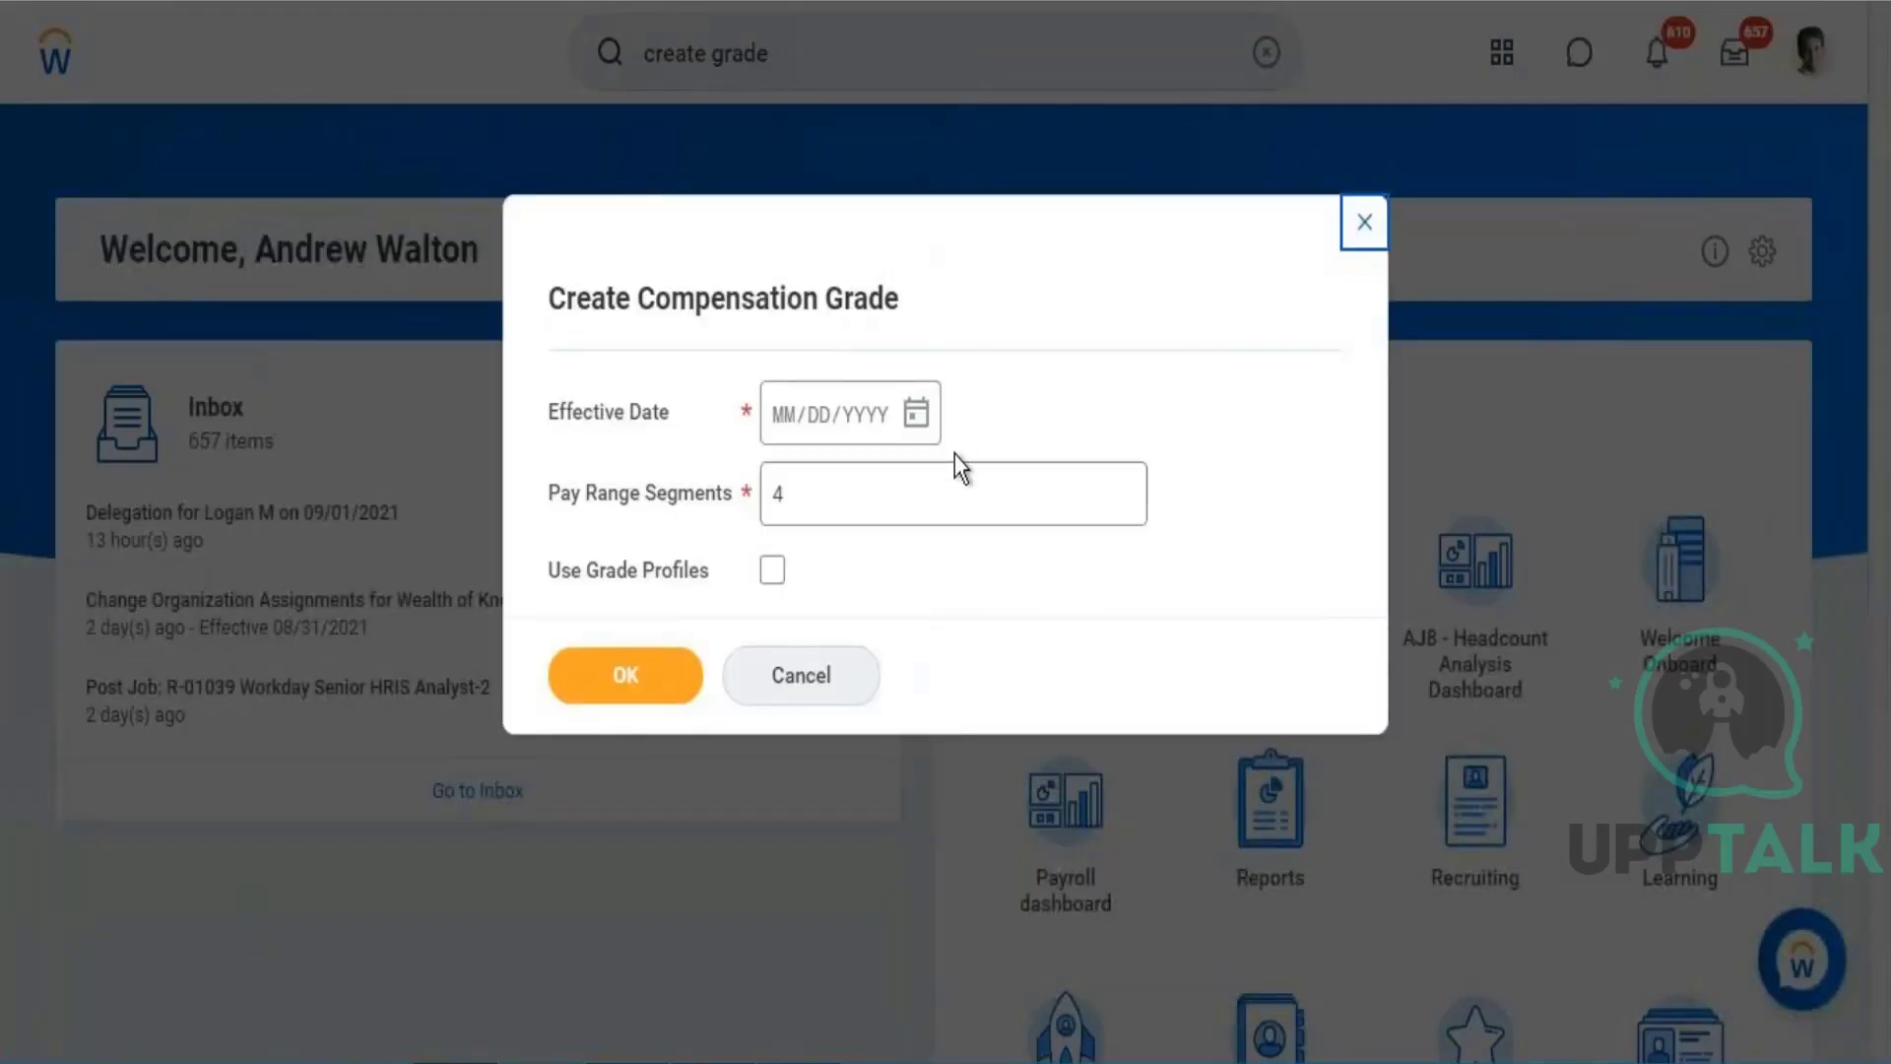
Step: Start the compensation grade with grade profiles enabled and an effective date of 09/01/2021
click(961, 562)
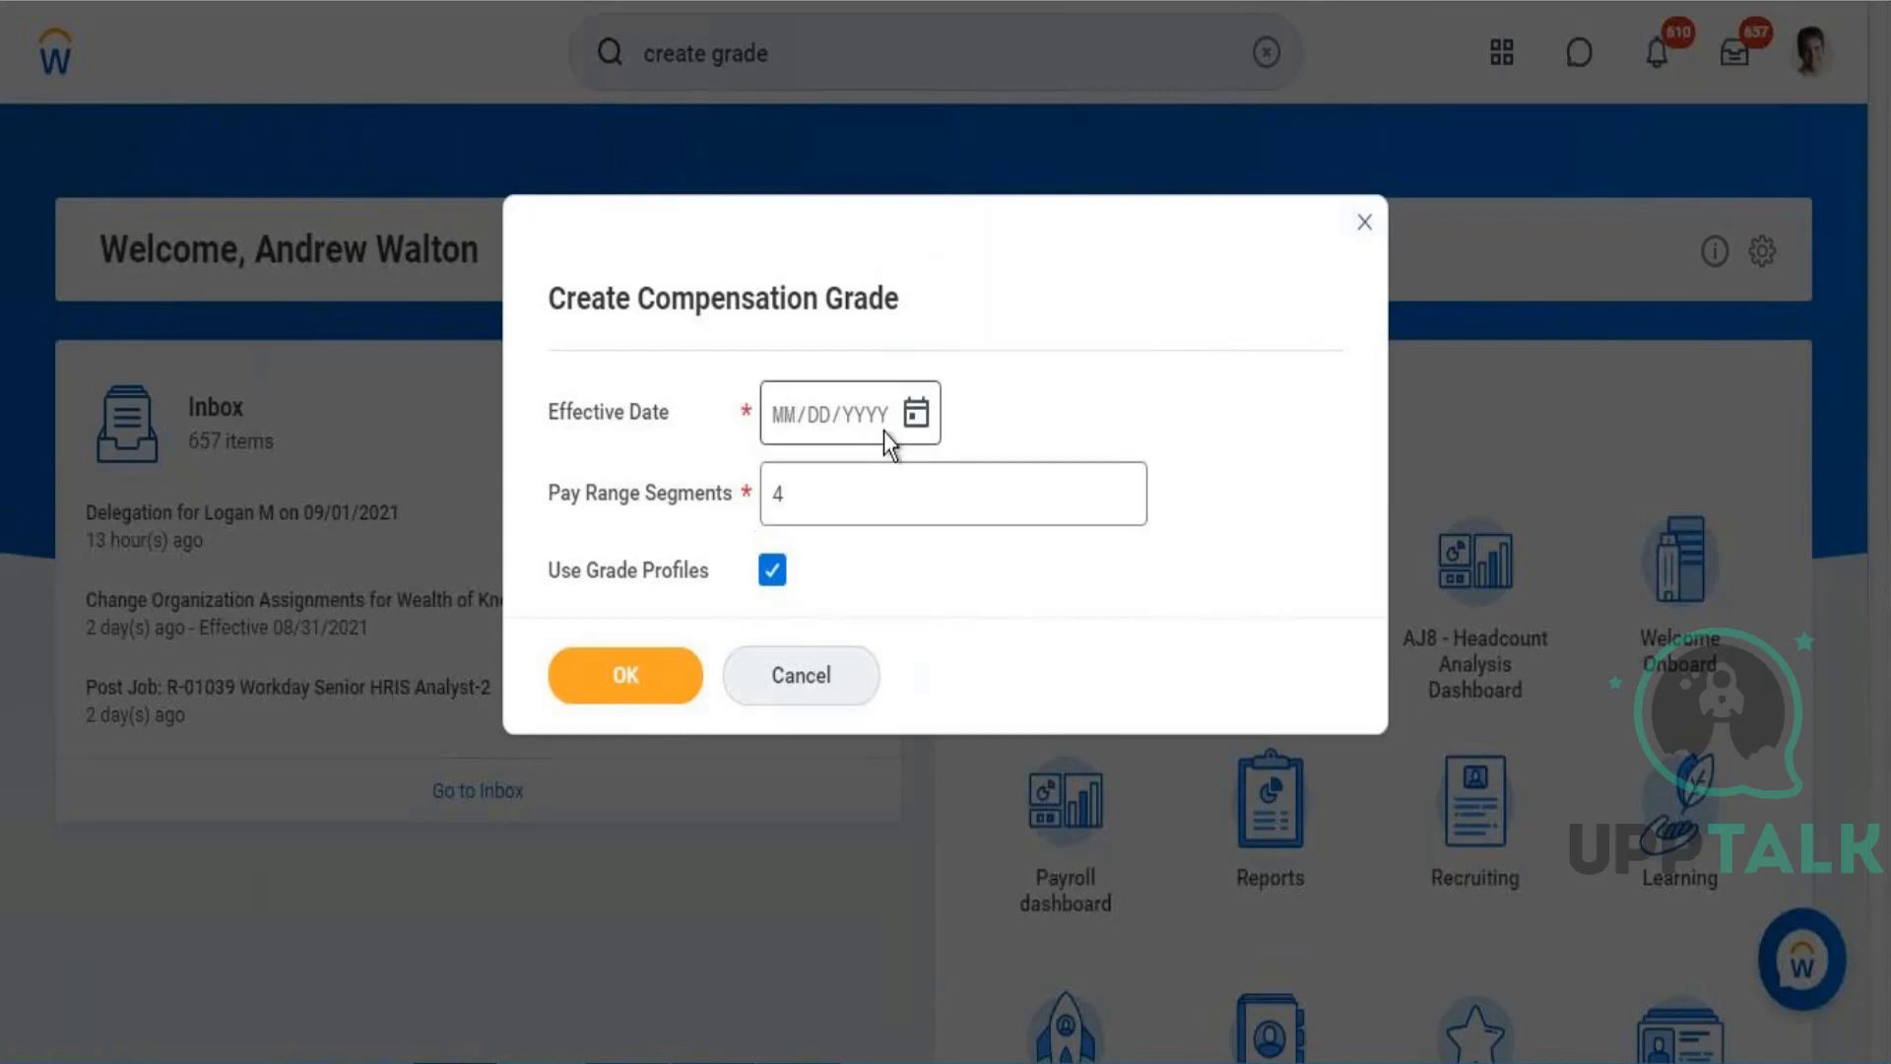
click(914, 424)
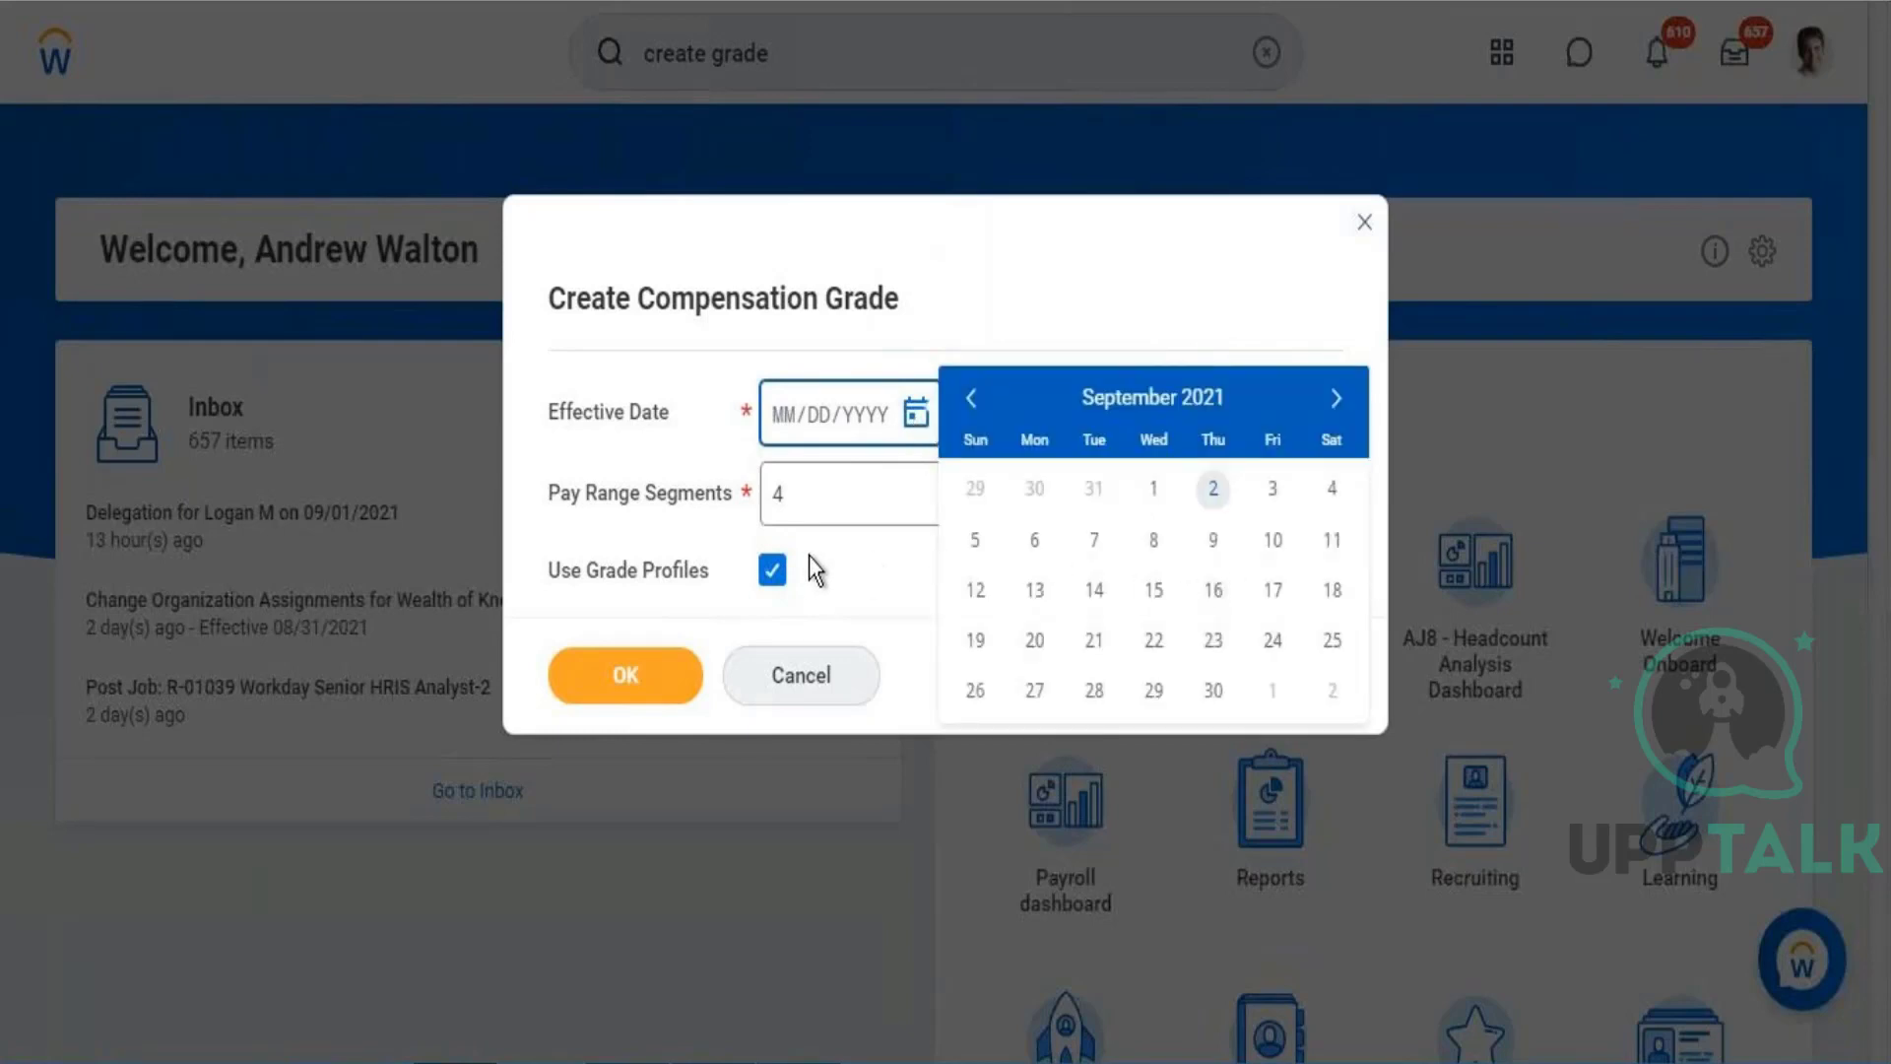
click(1153, 489)
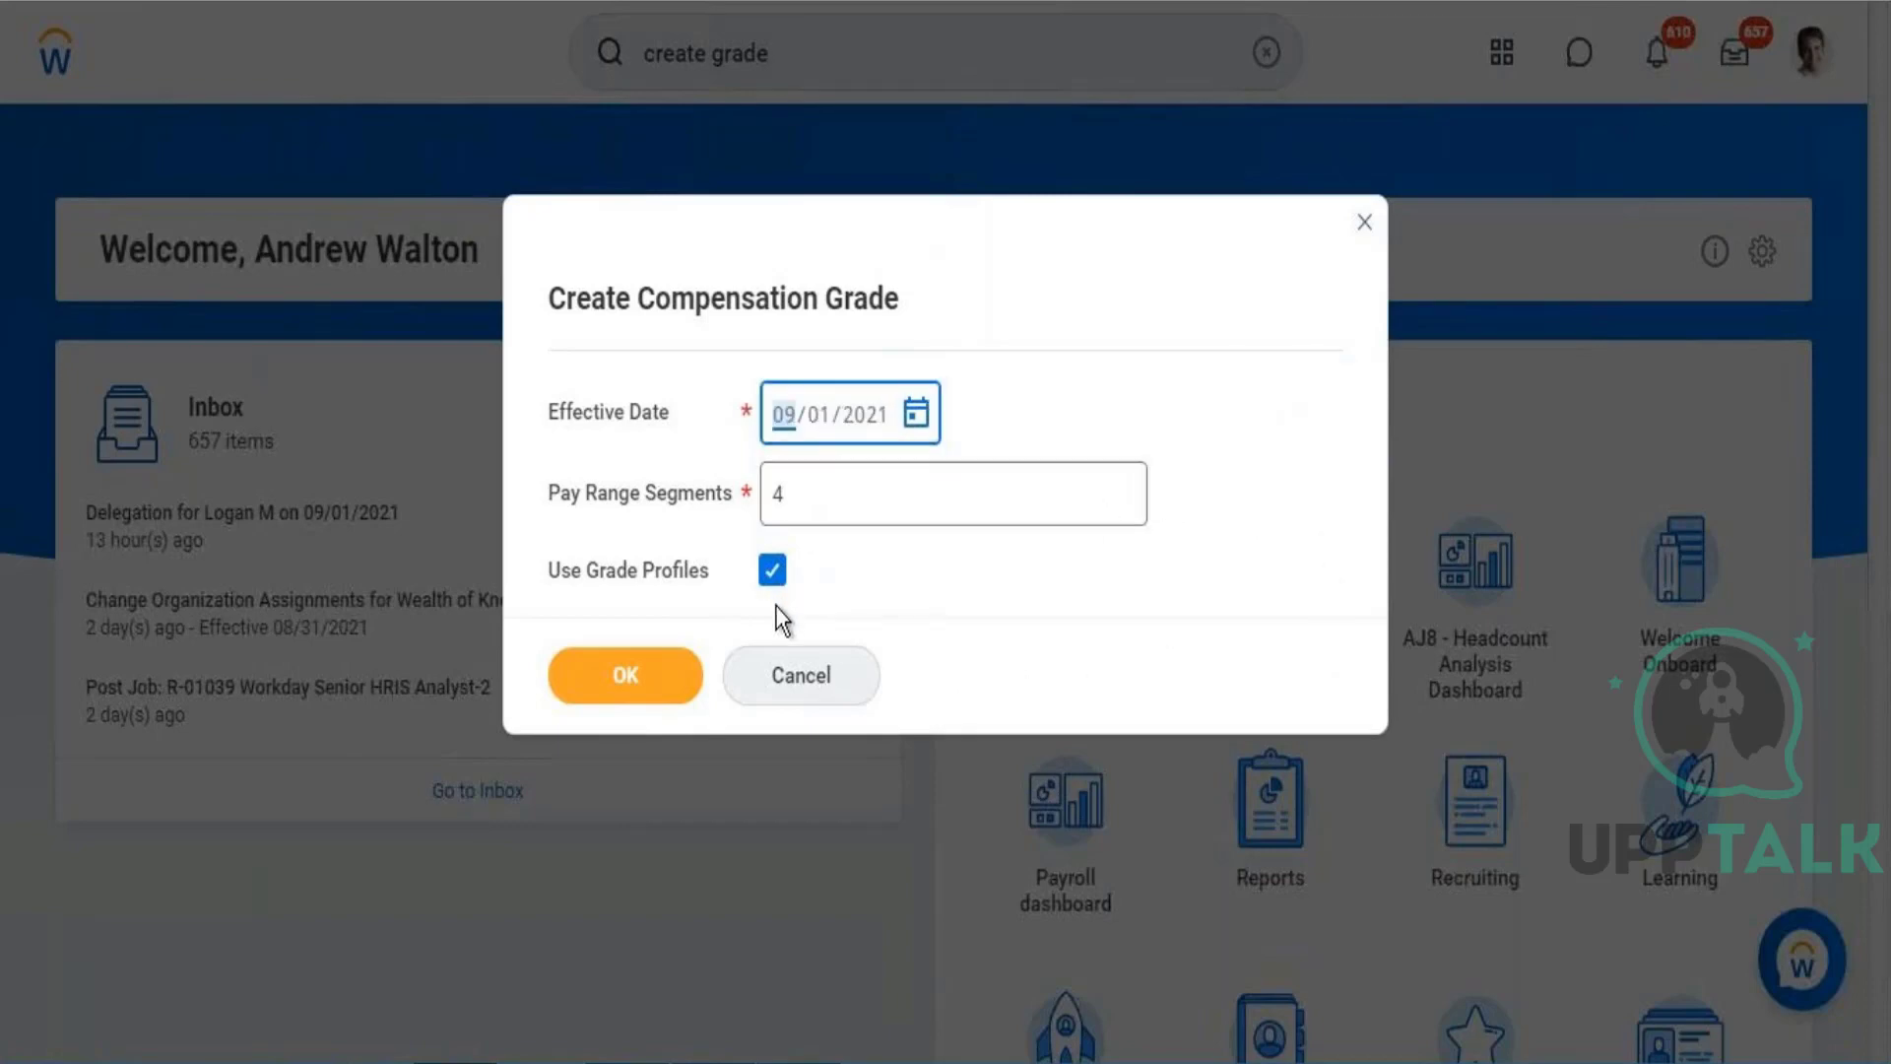
click(622, 677)
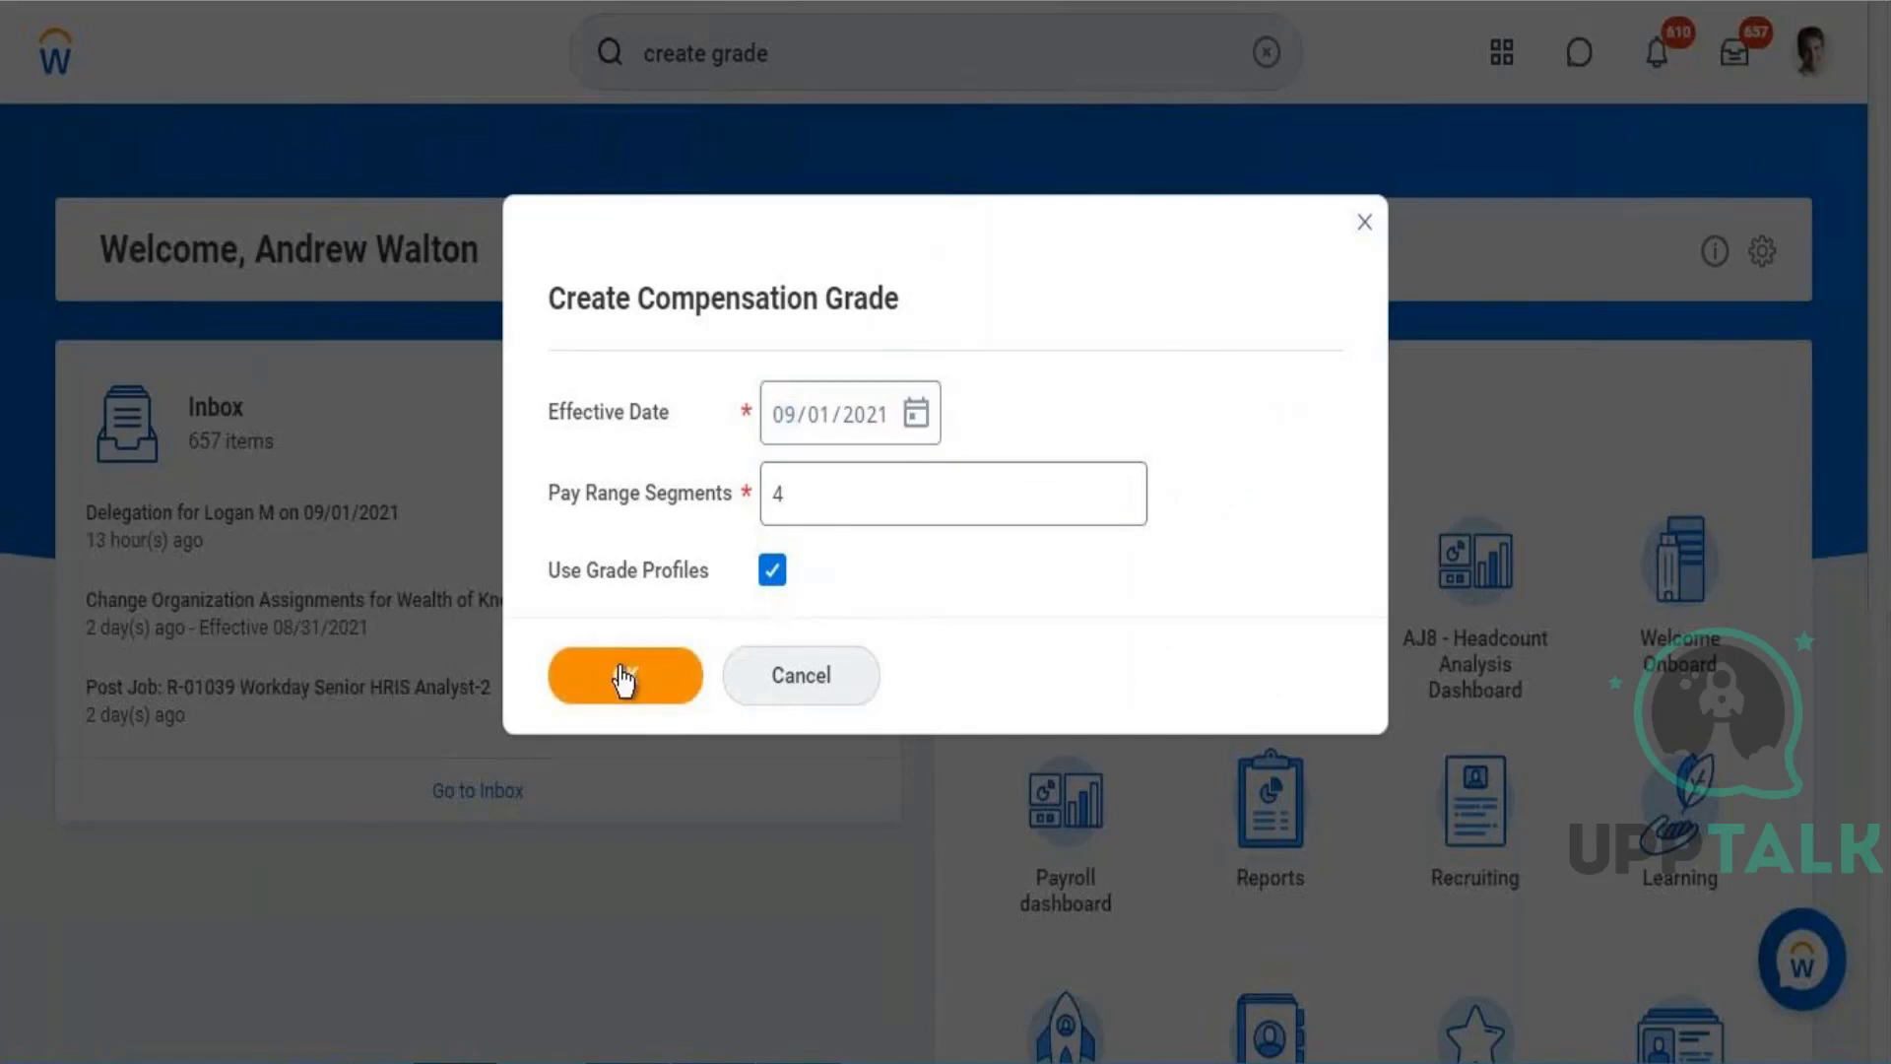
click(623, 676)
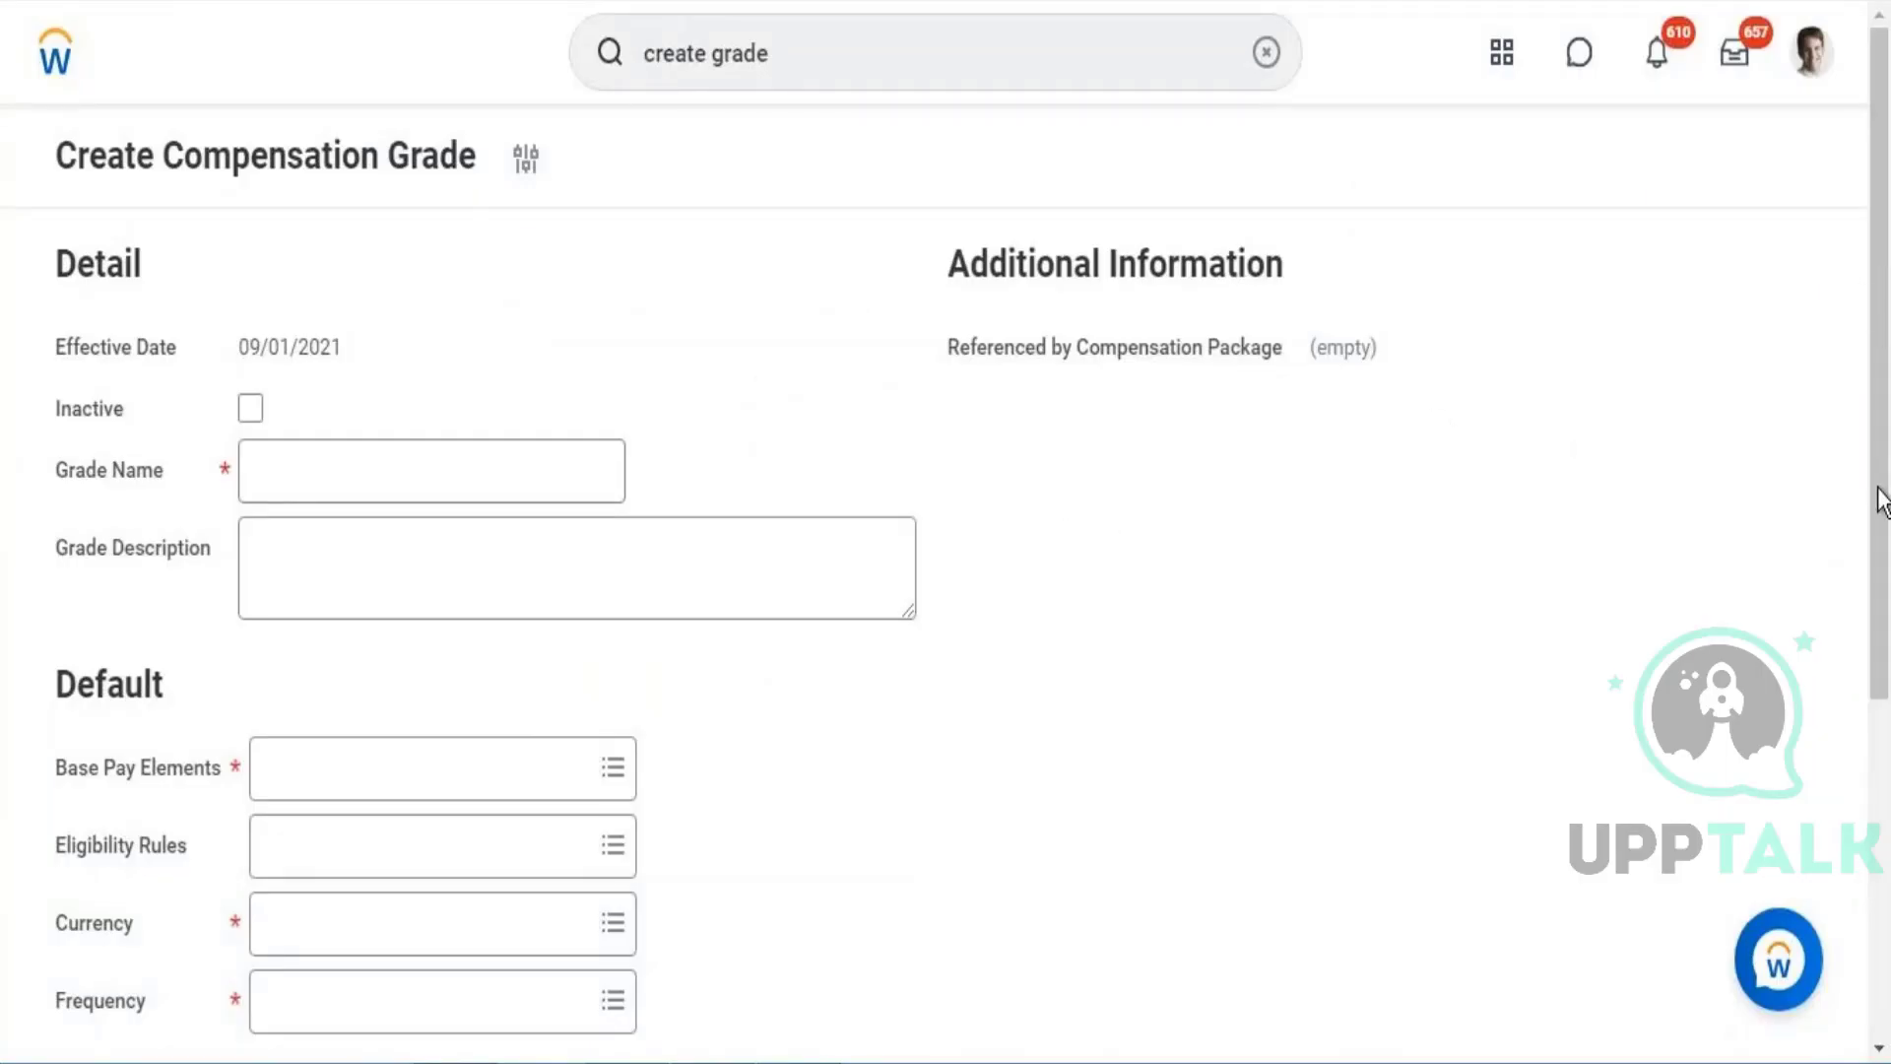
Step: Examine the compensation grade form, including its default fields, compensation pay range and compensation grade profiles
scroll(1881, 497, down, 3)
scroll(1881, 498, down, 3)
scroll(1882, 690, down, 1)
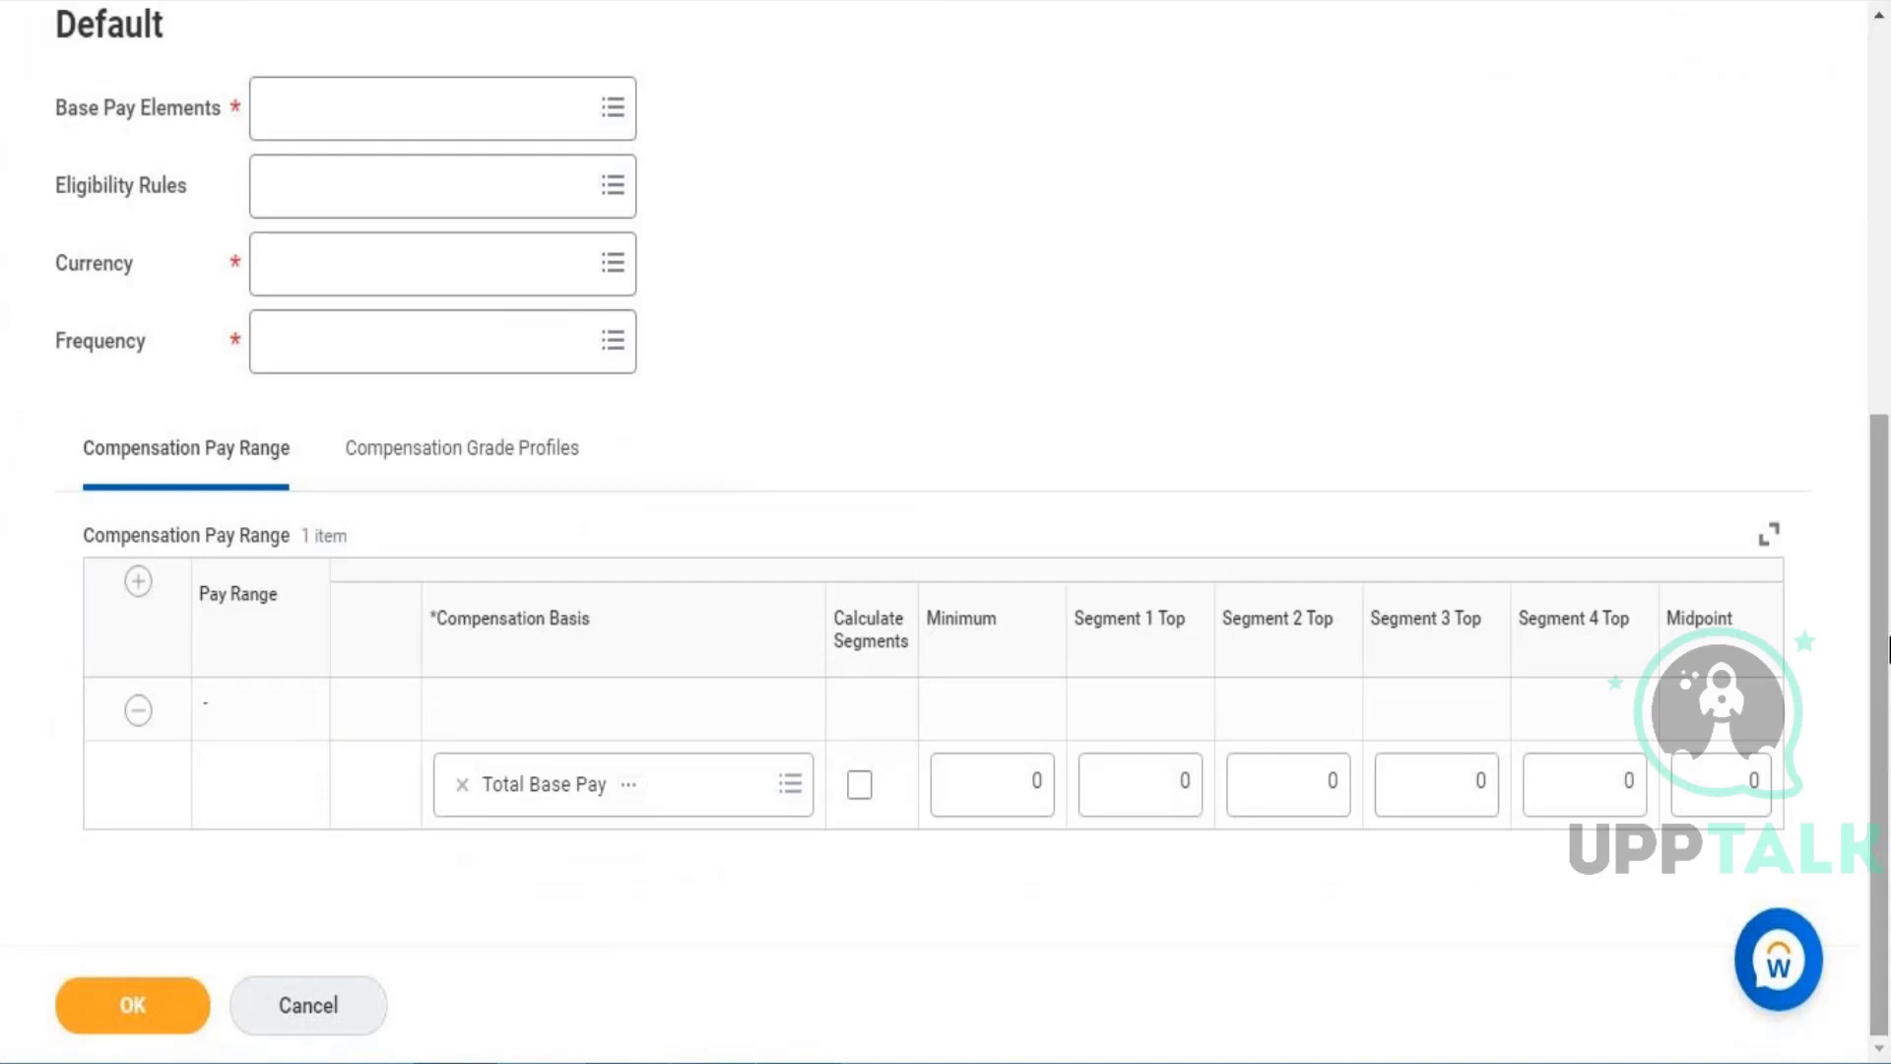
drag(1878, 667, 1857, 472)
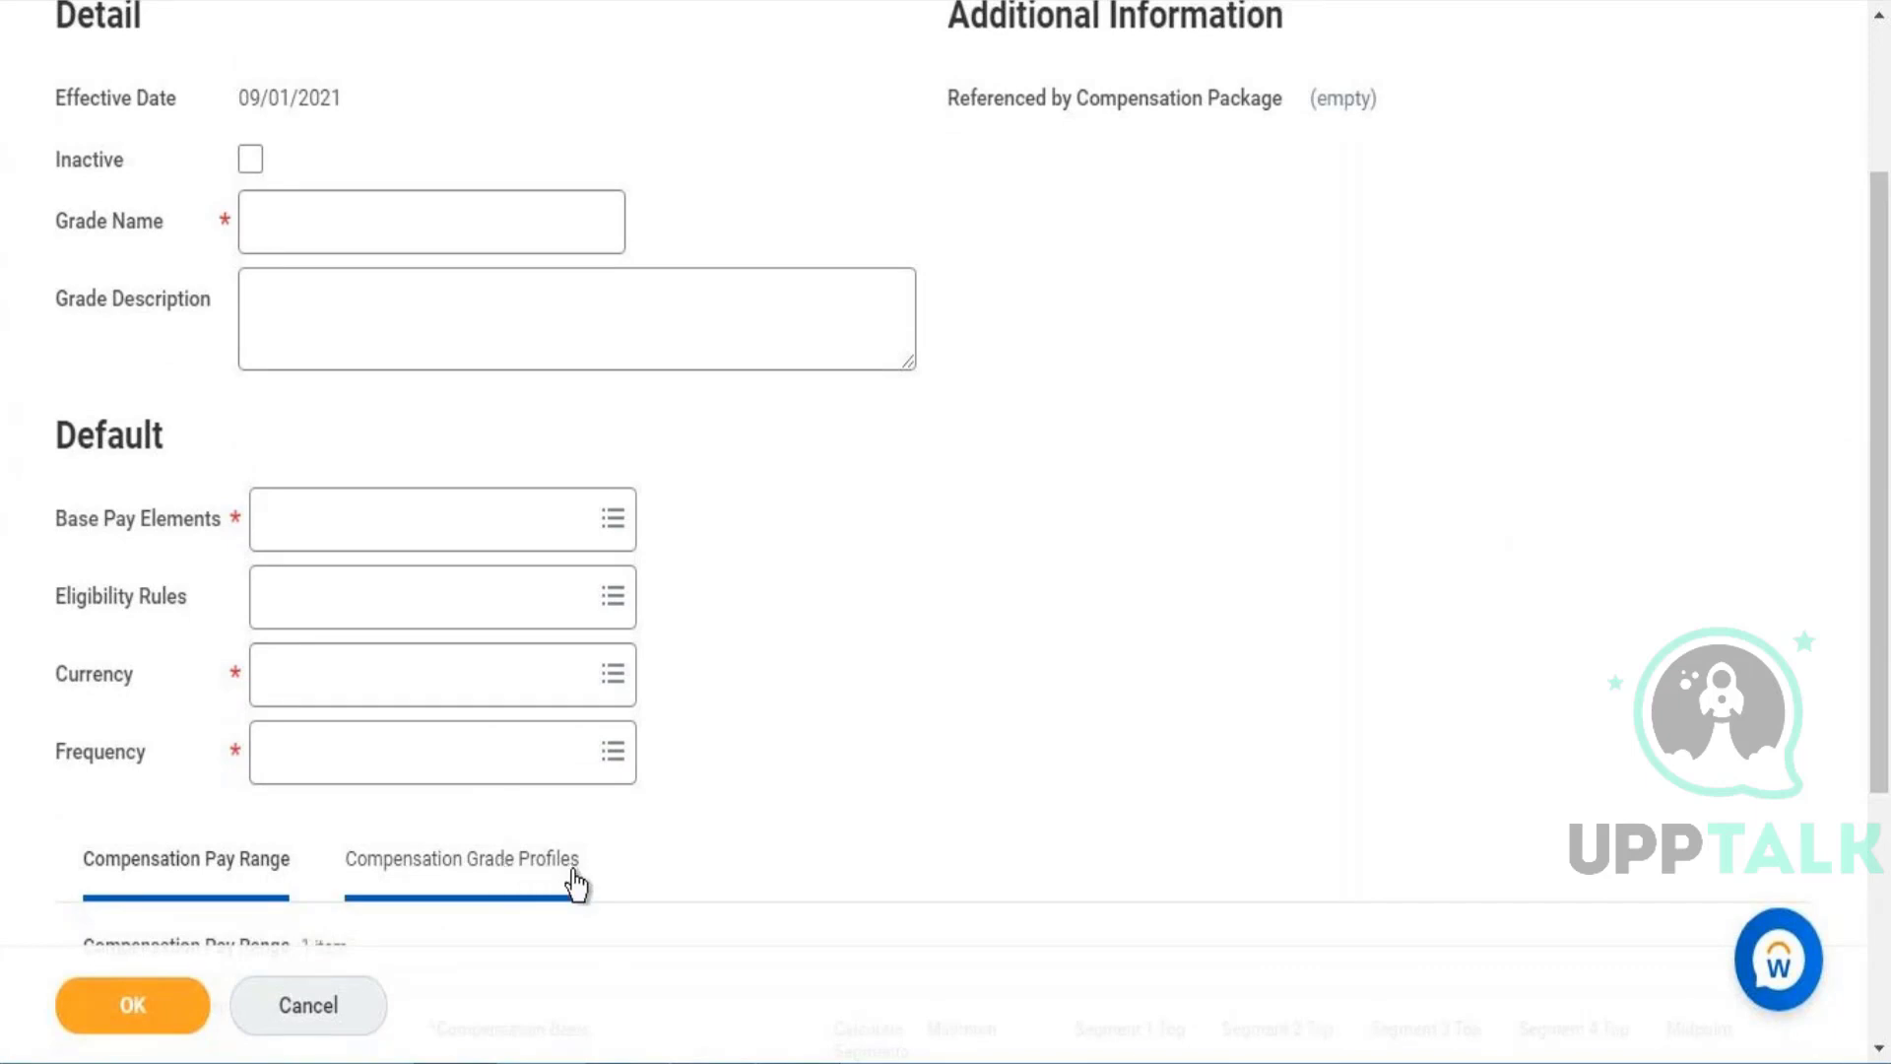
click(426, 883)
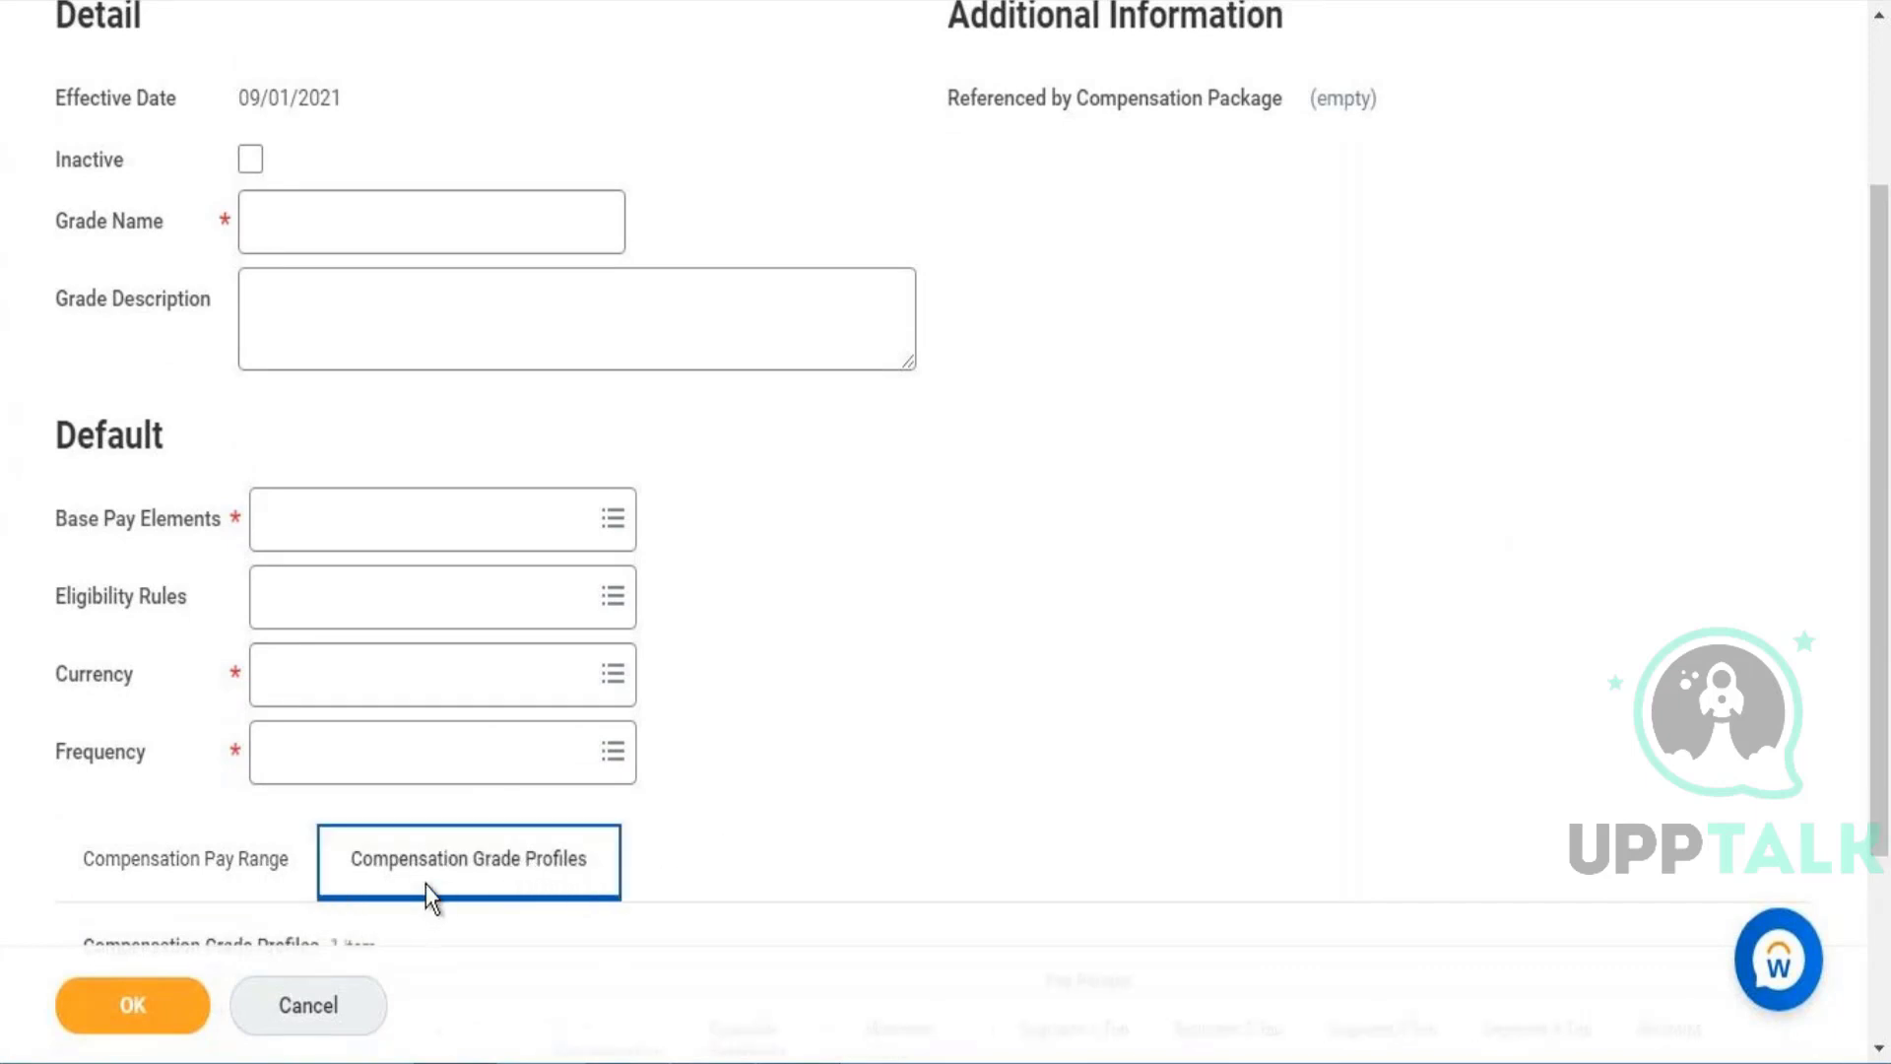
drag(1883, 298, 1883, 477)
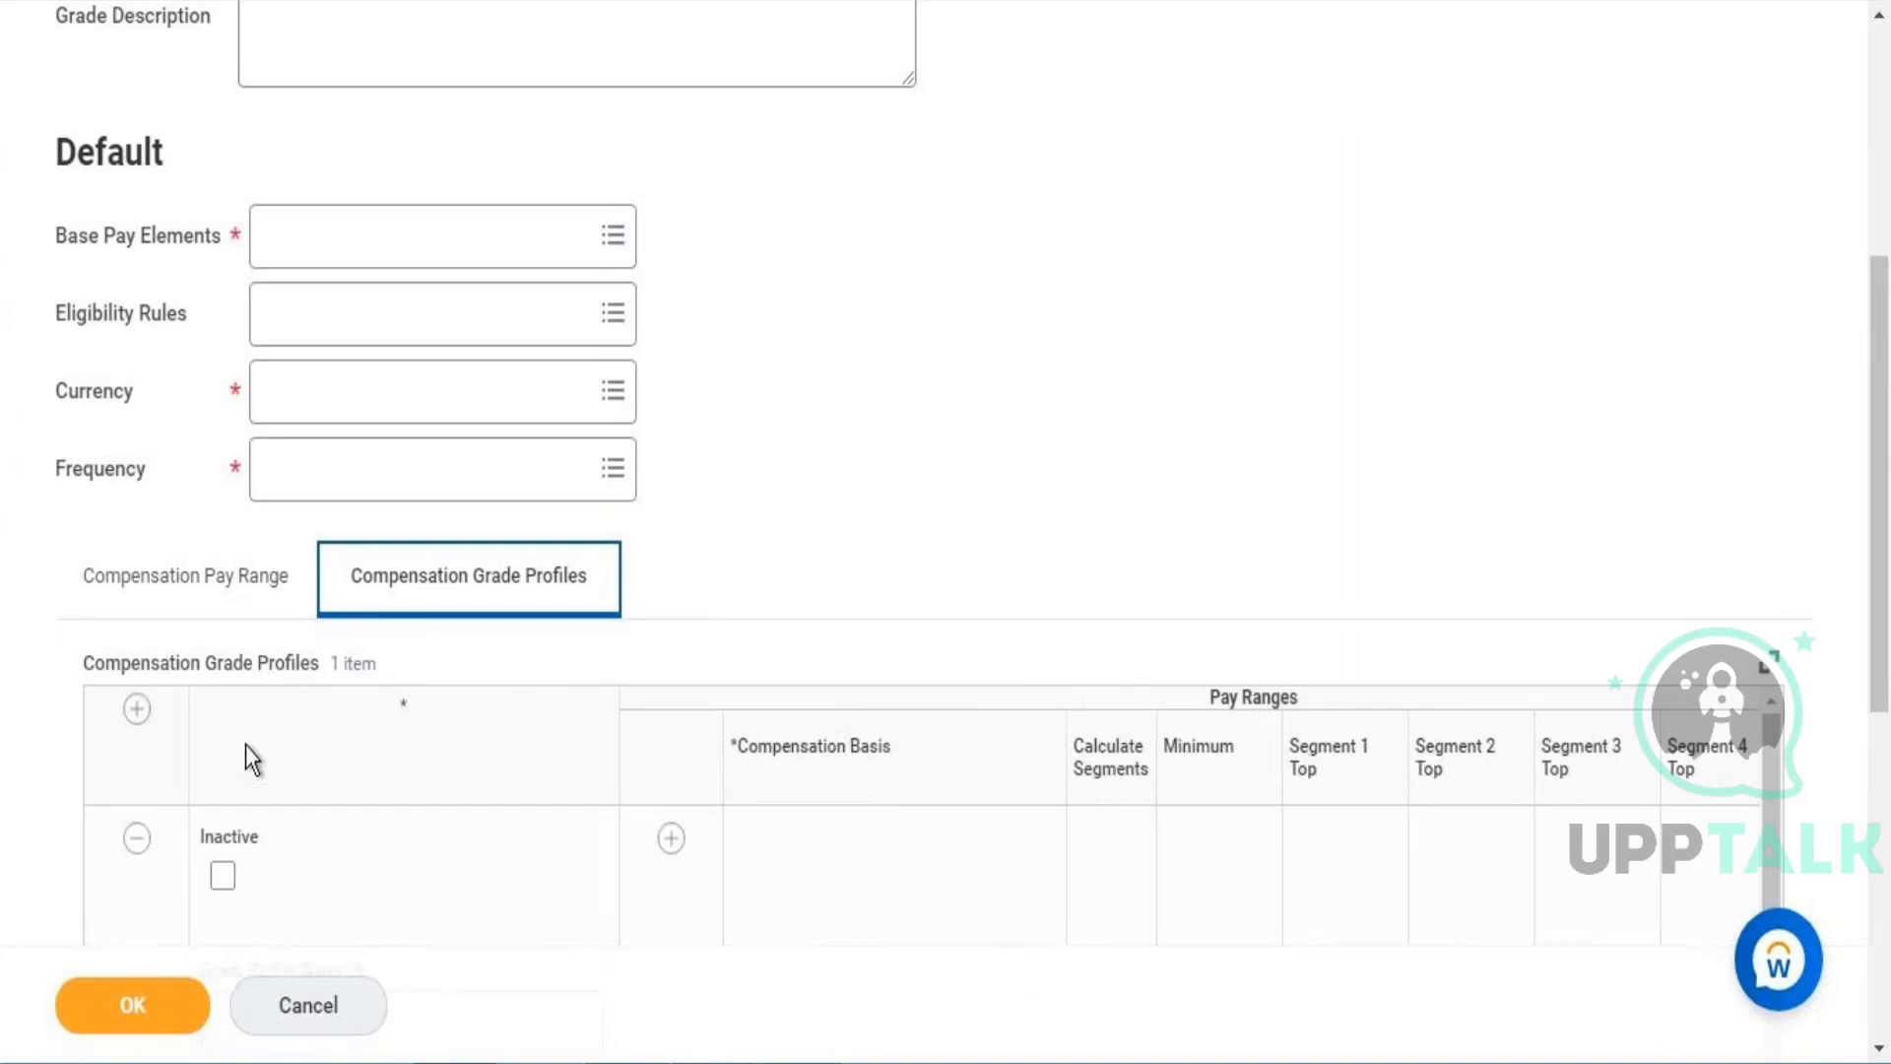
drag(1878, 440, 1875, 764)
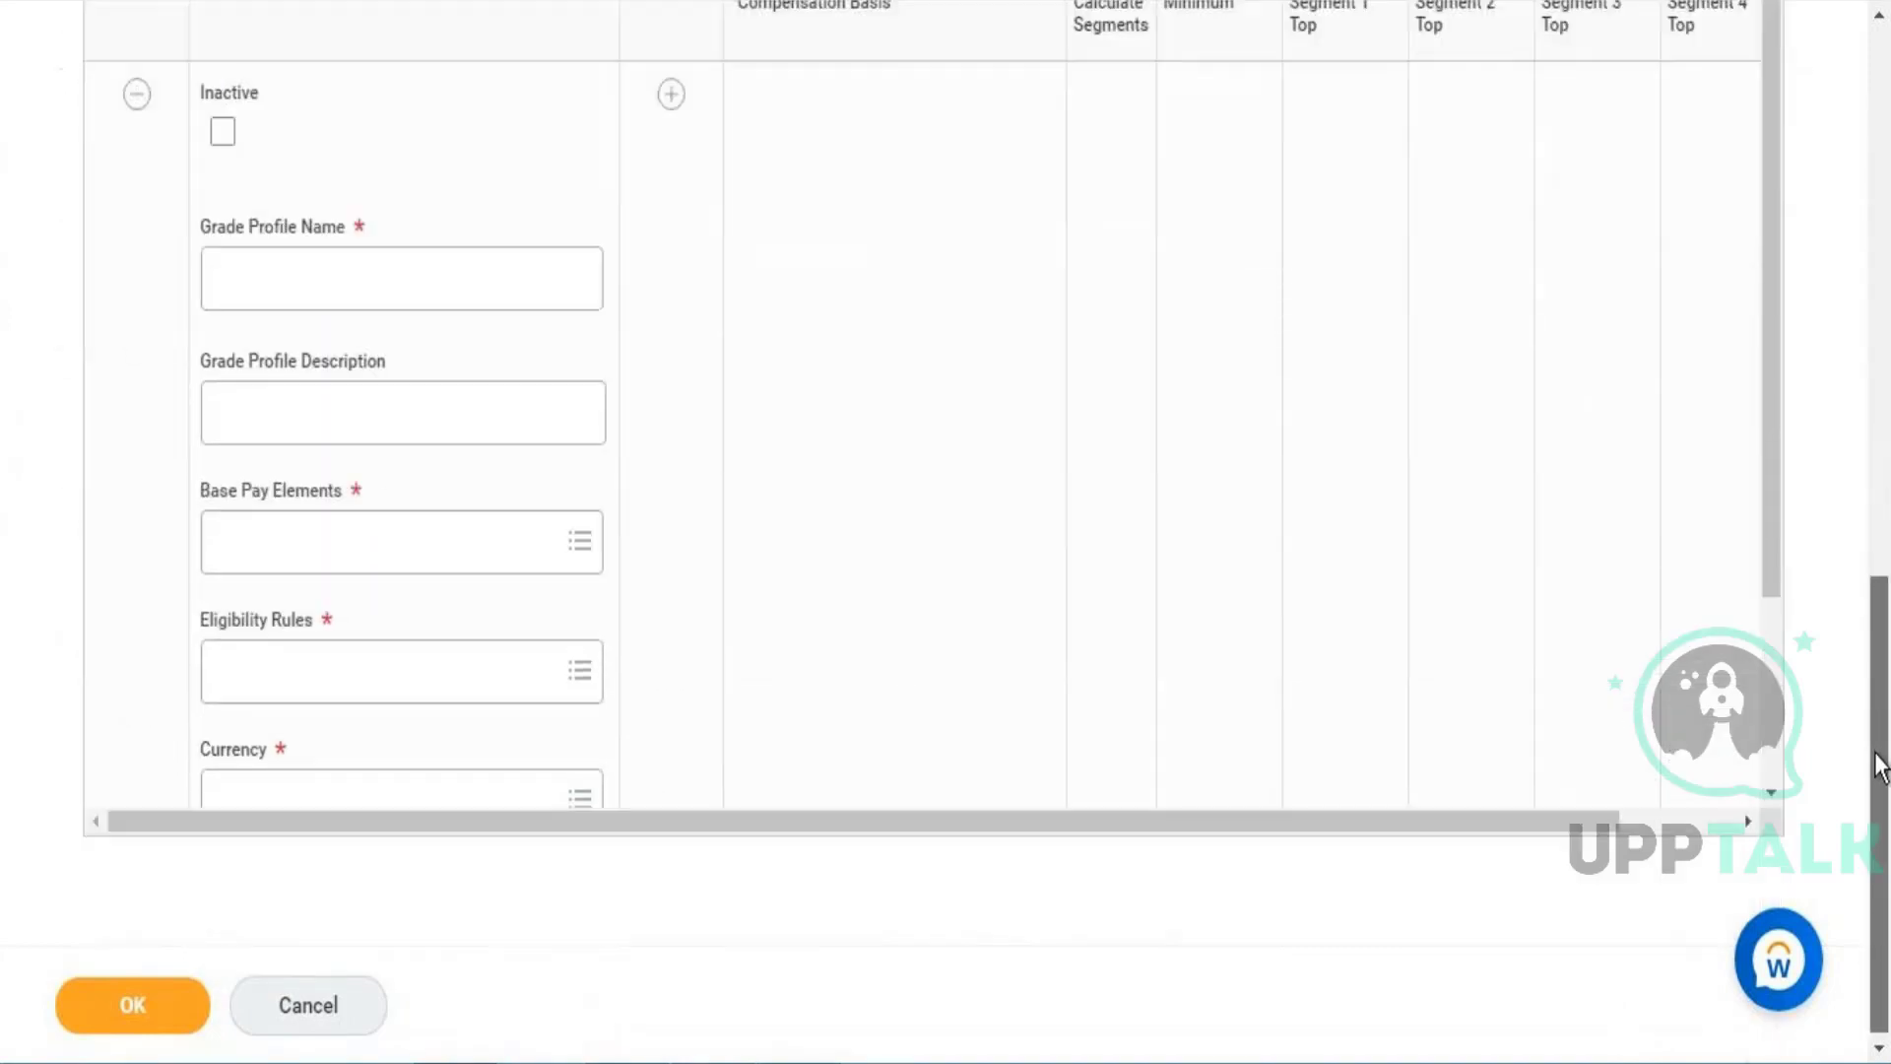
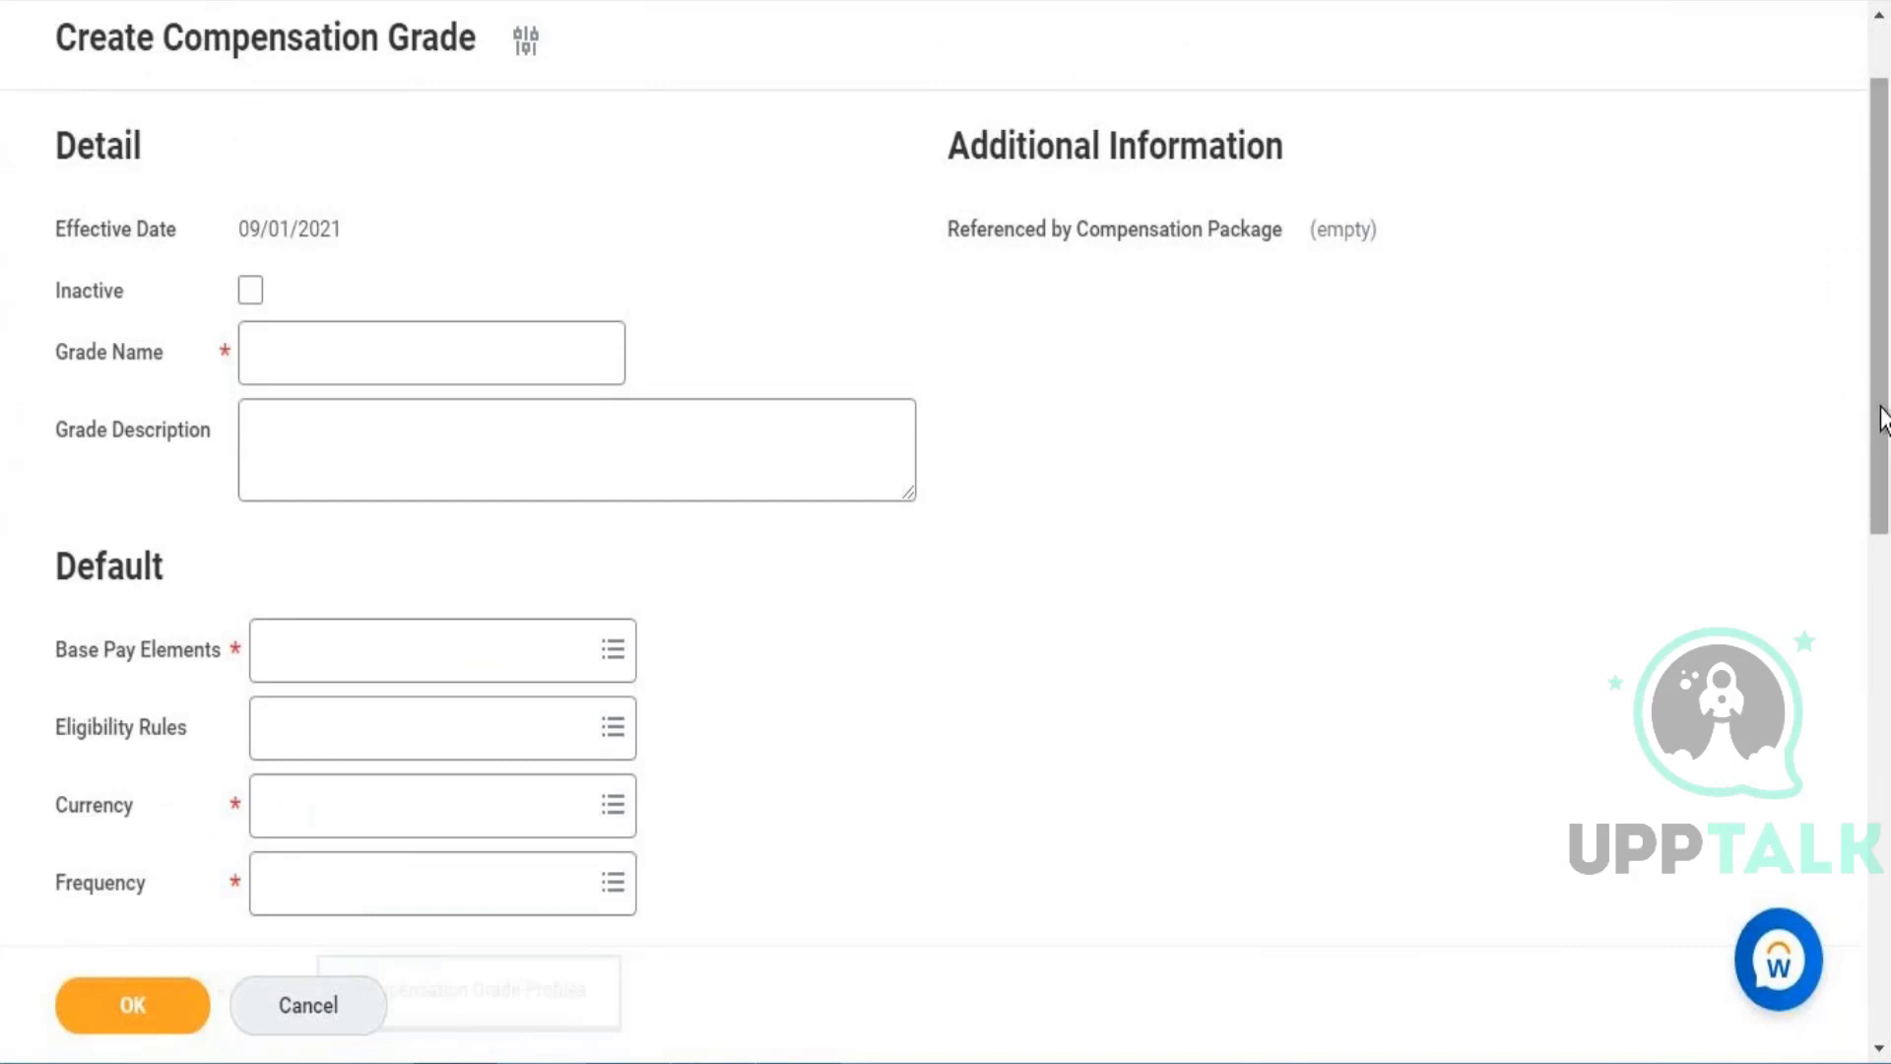
drag(1881, 419, 1881, 340)
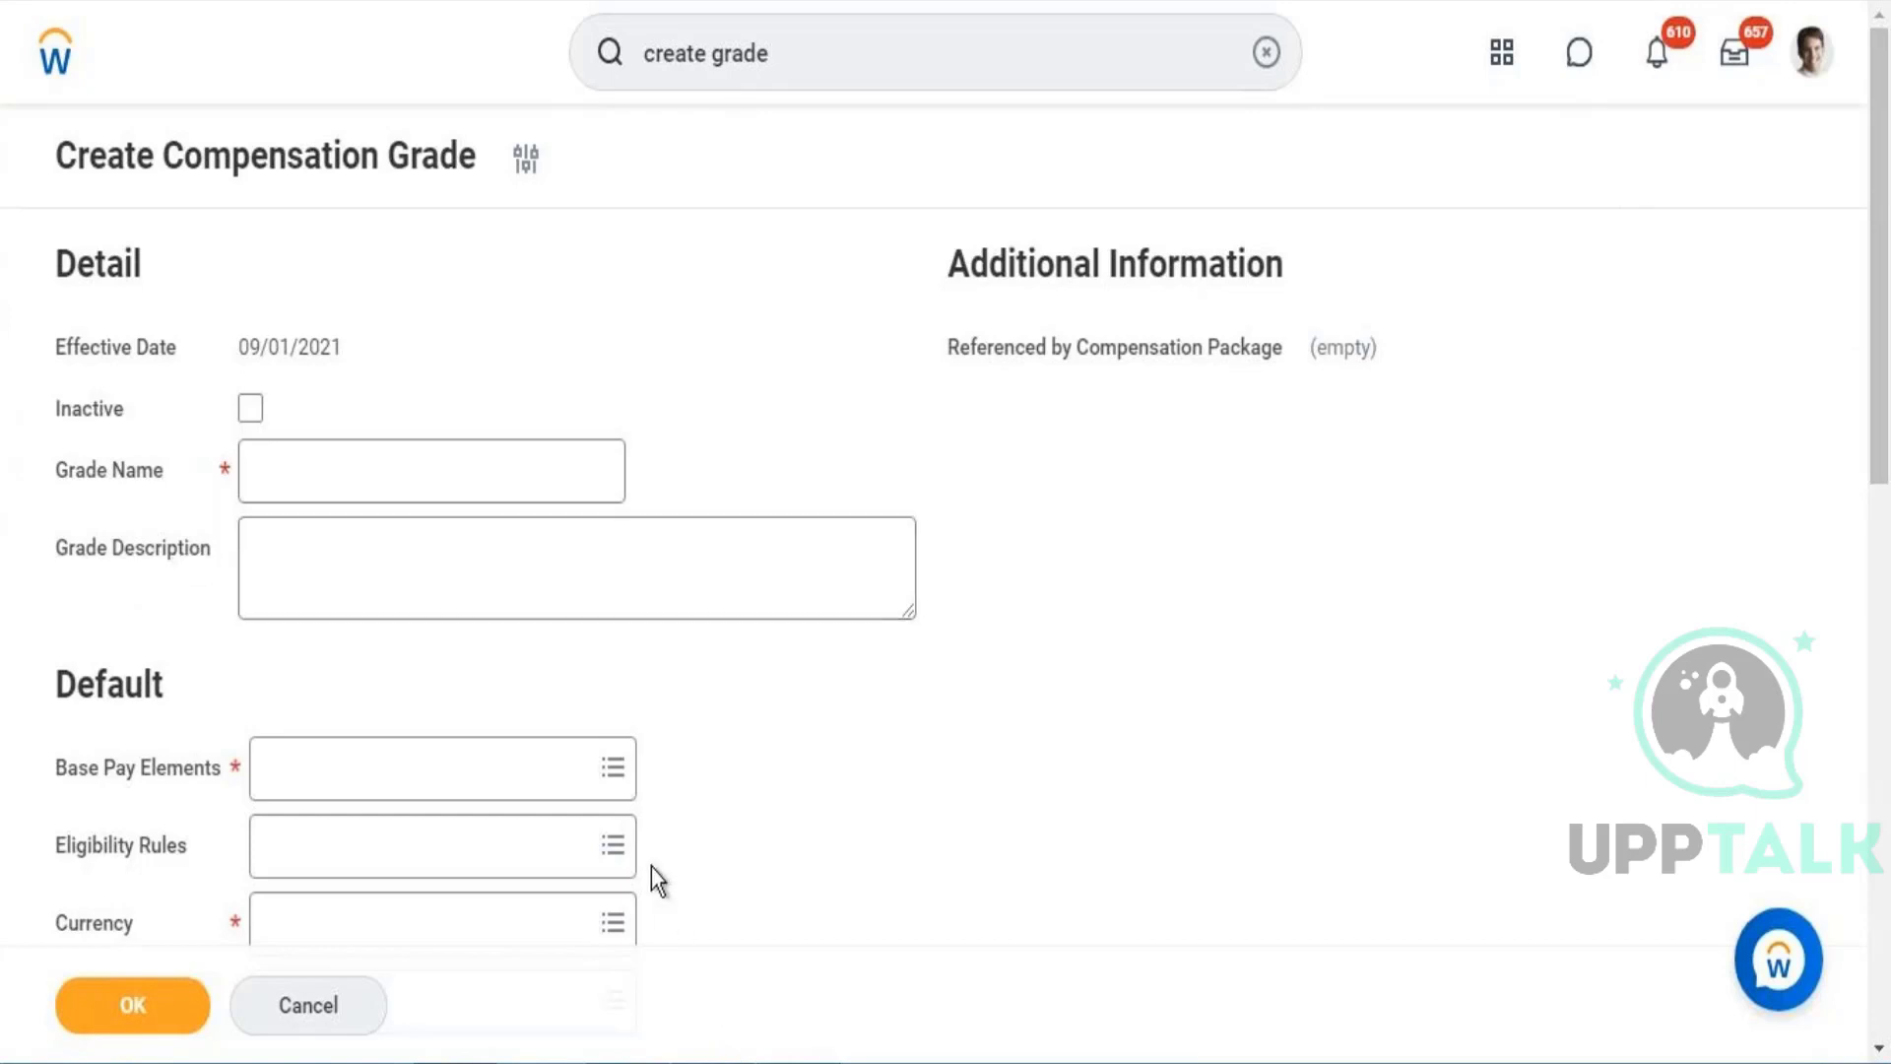
Step: Name the compensation grade "WD Compensation Grade"
click(448, 456)
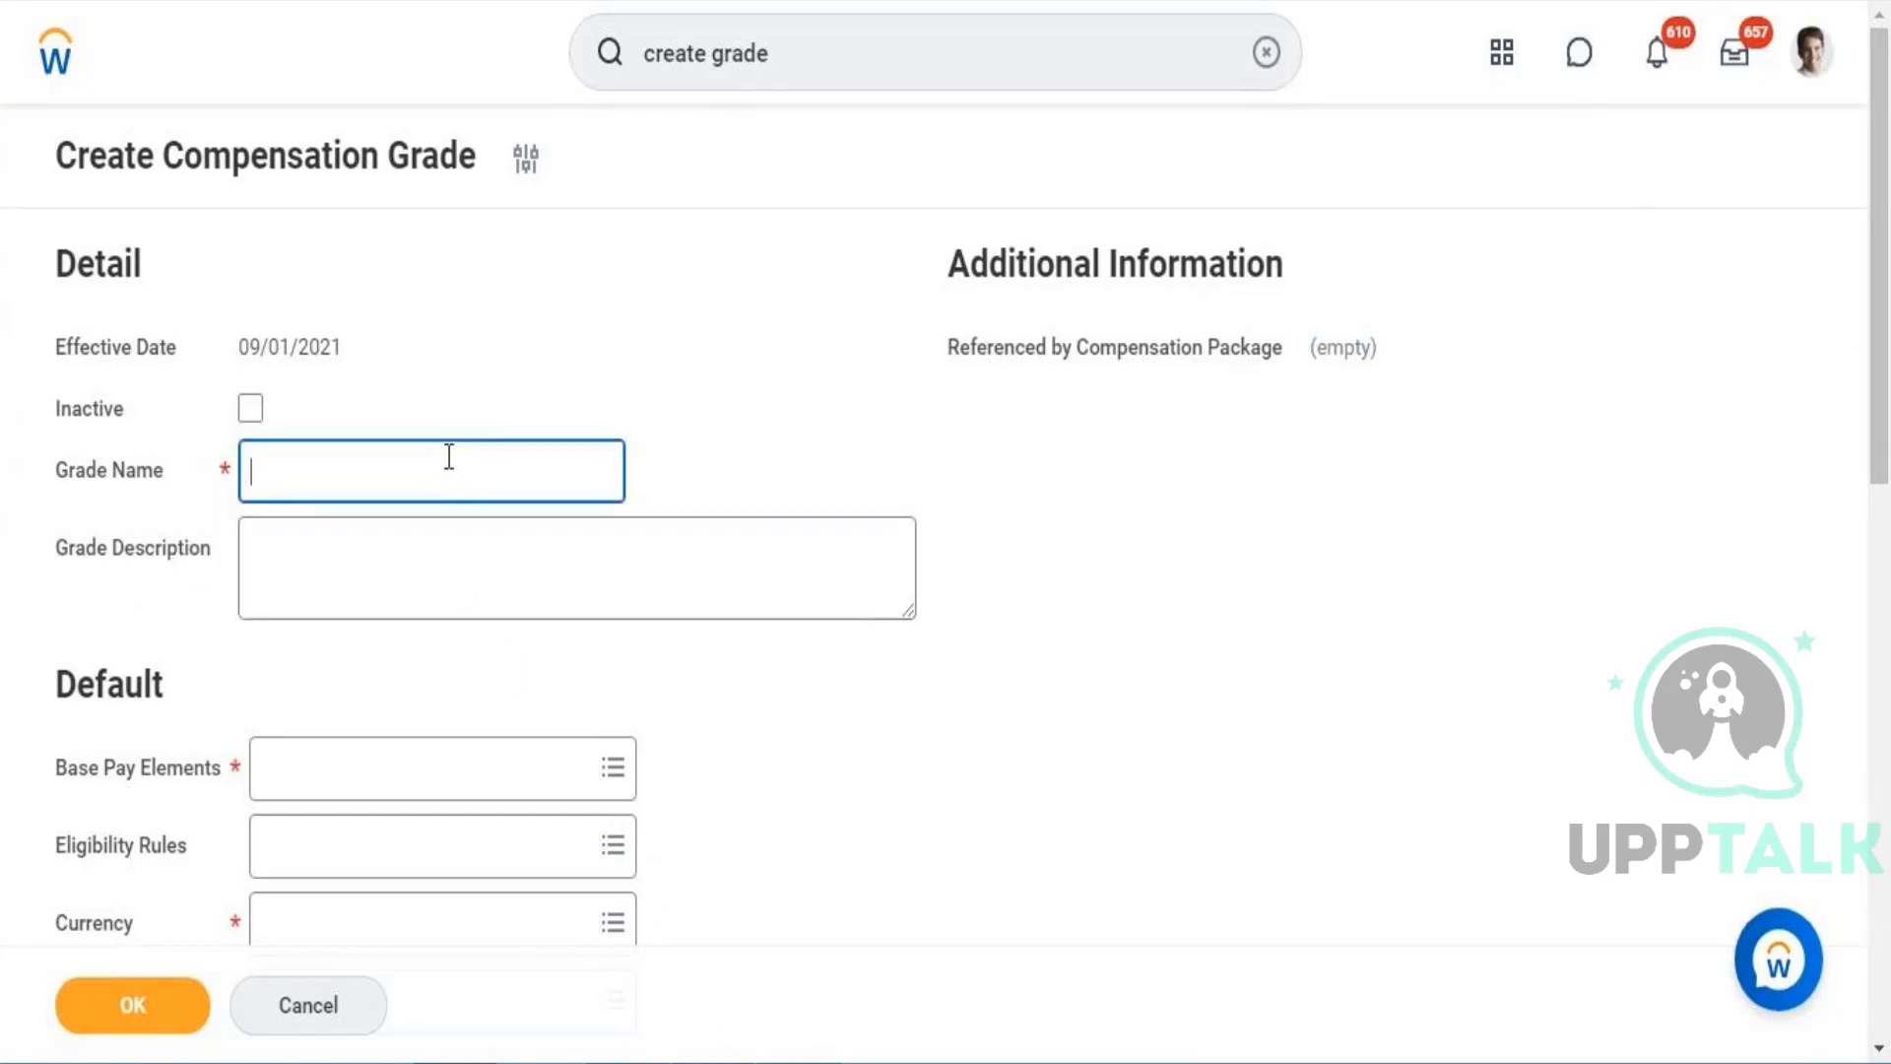
text(WD Compensa)
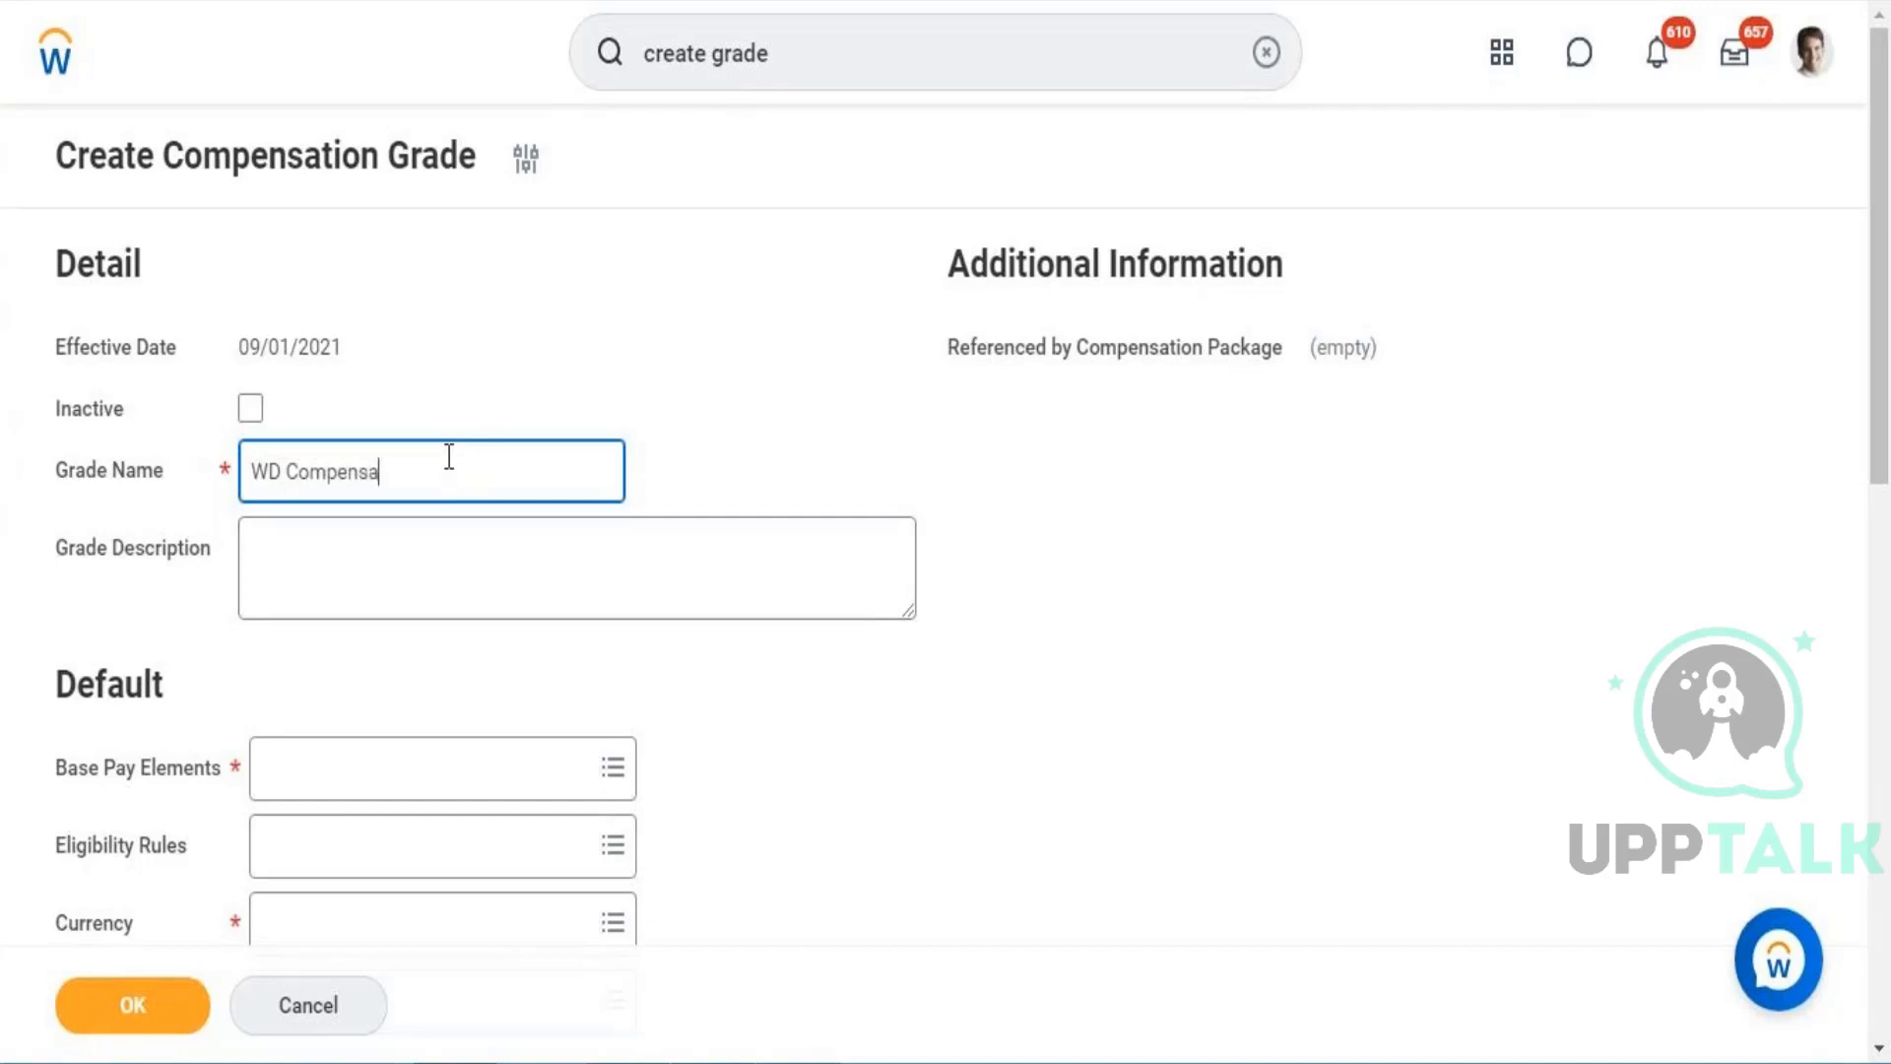
text(tion Grade)
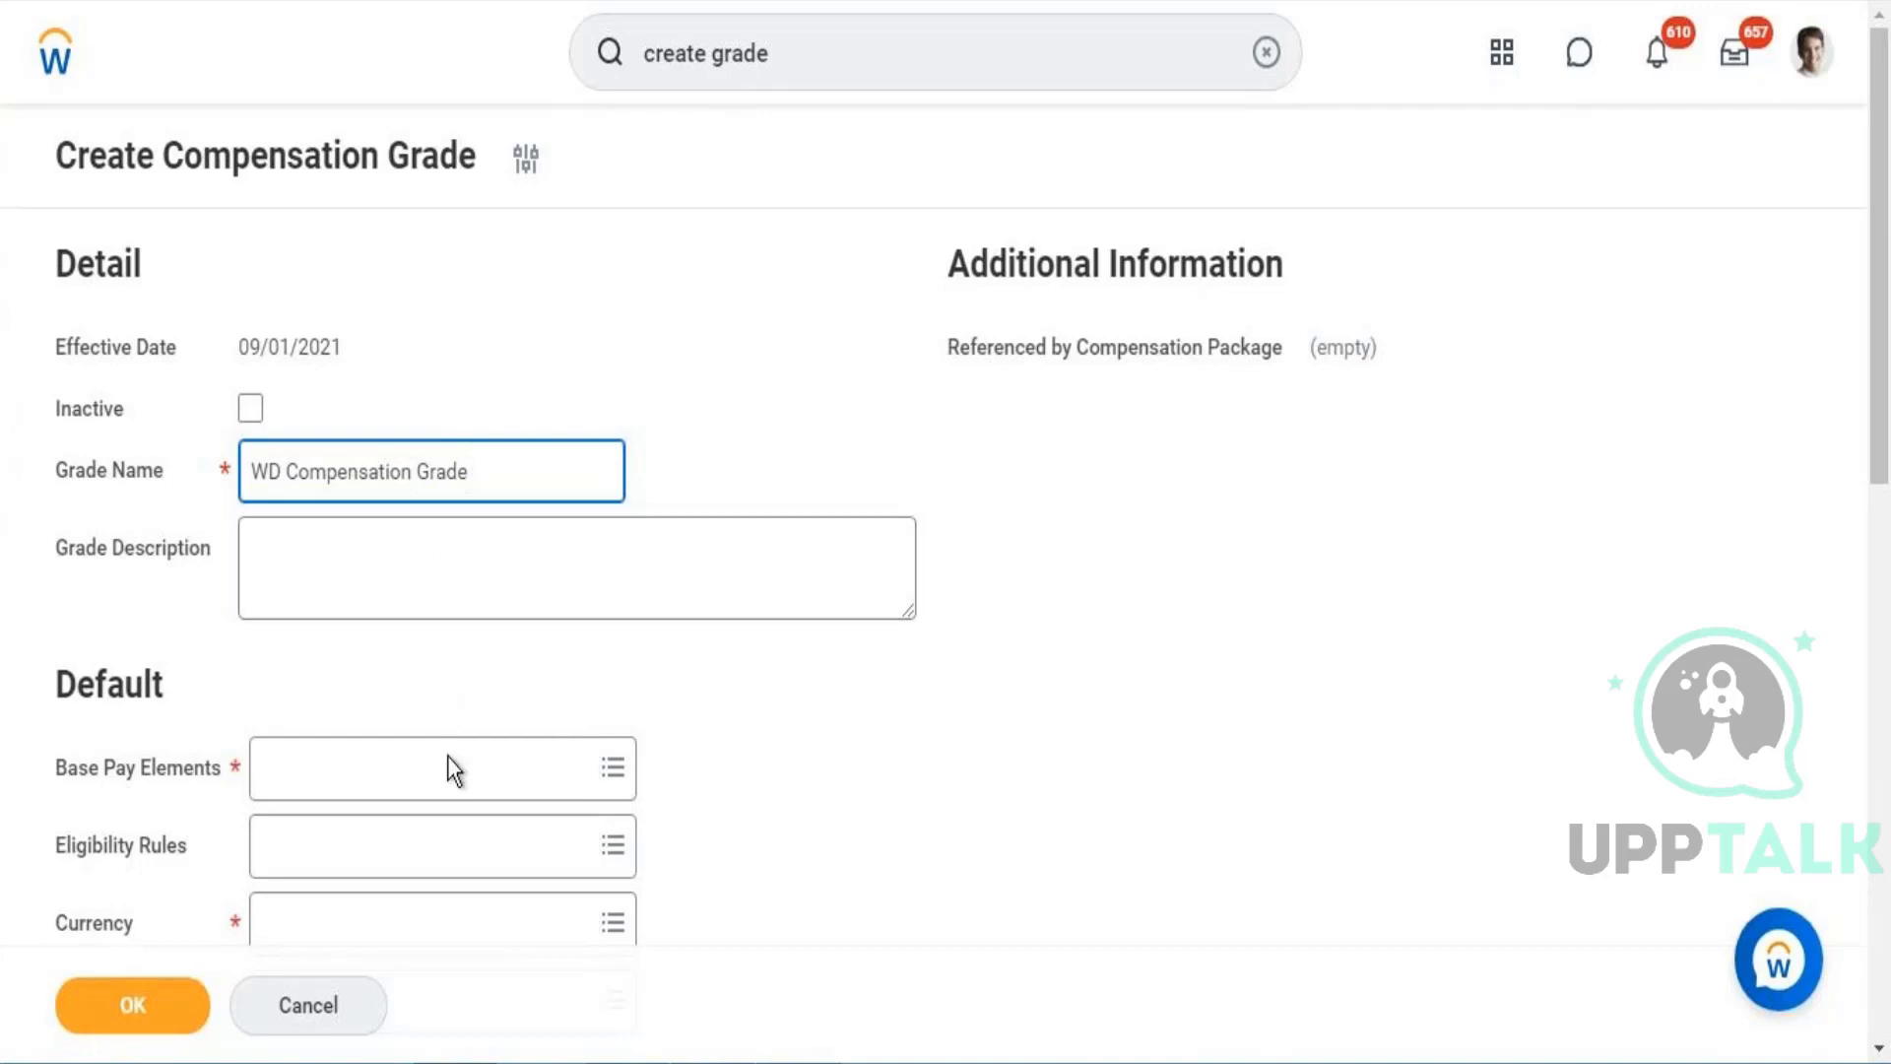
Step: Assign Standard Base Pay as the grade's default base pay element
click(450, 789)
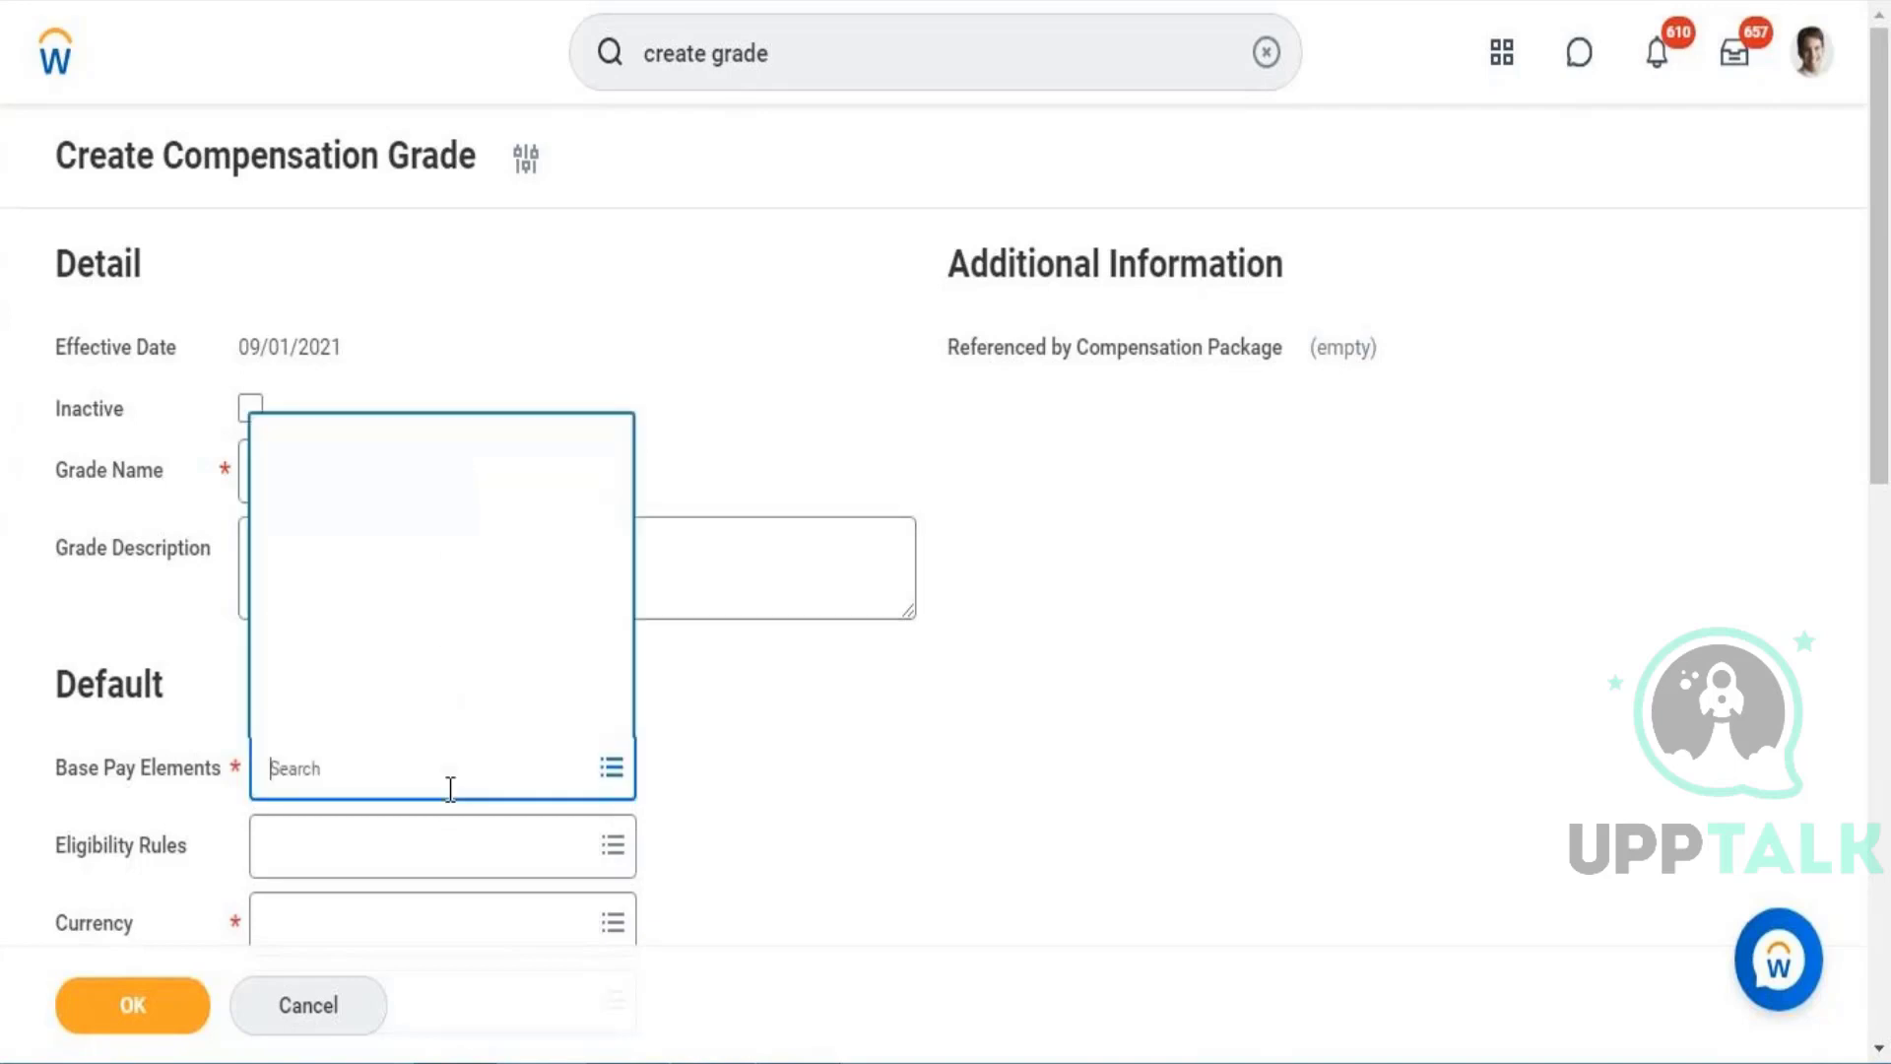
text(S)
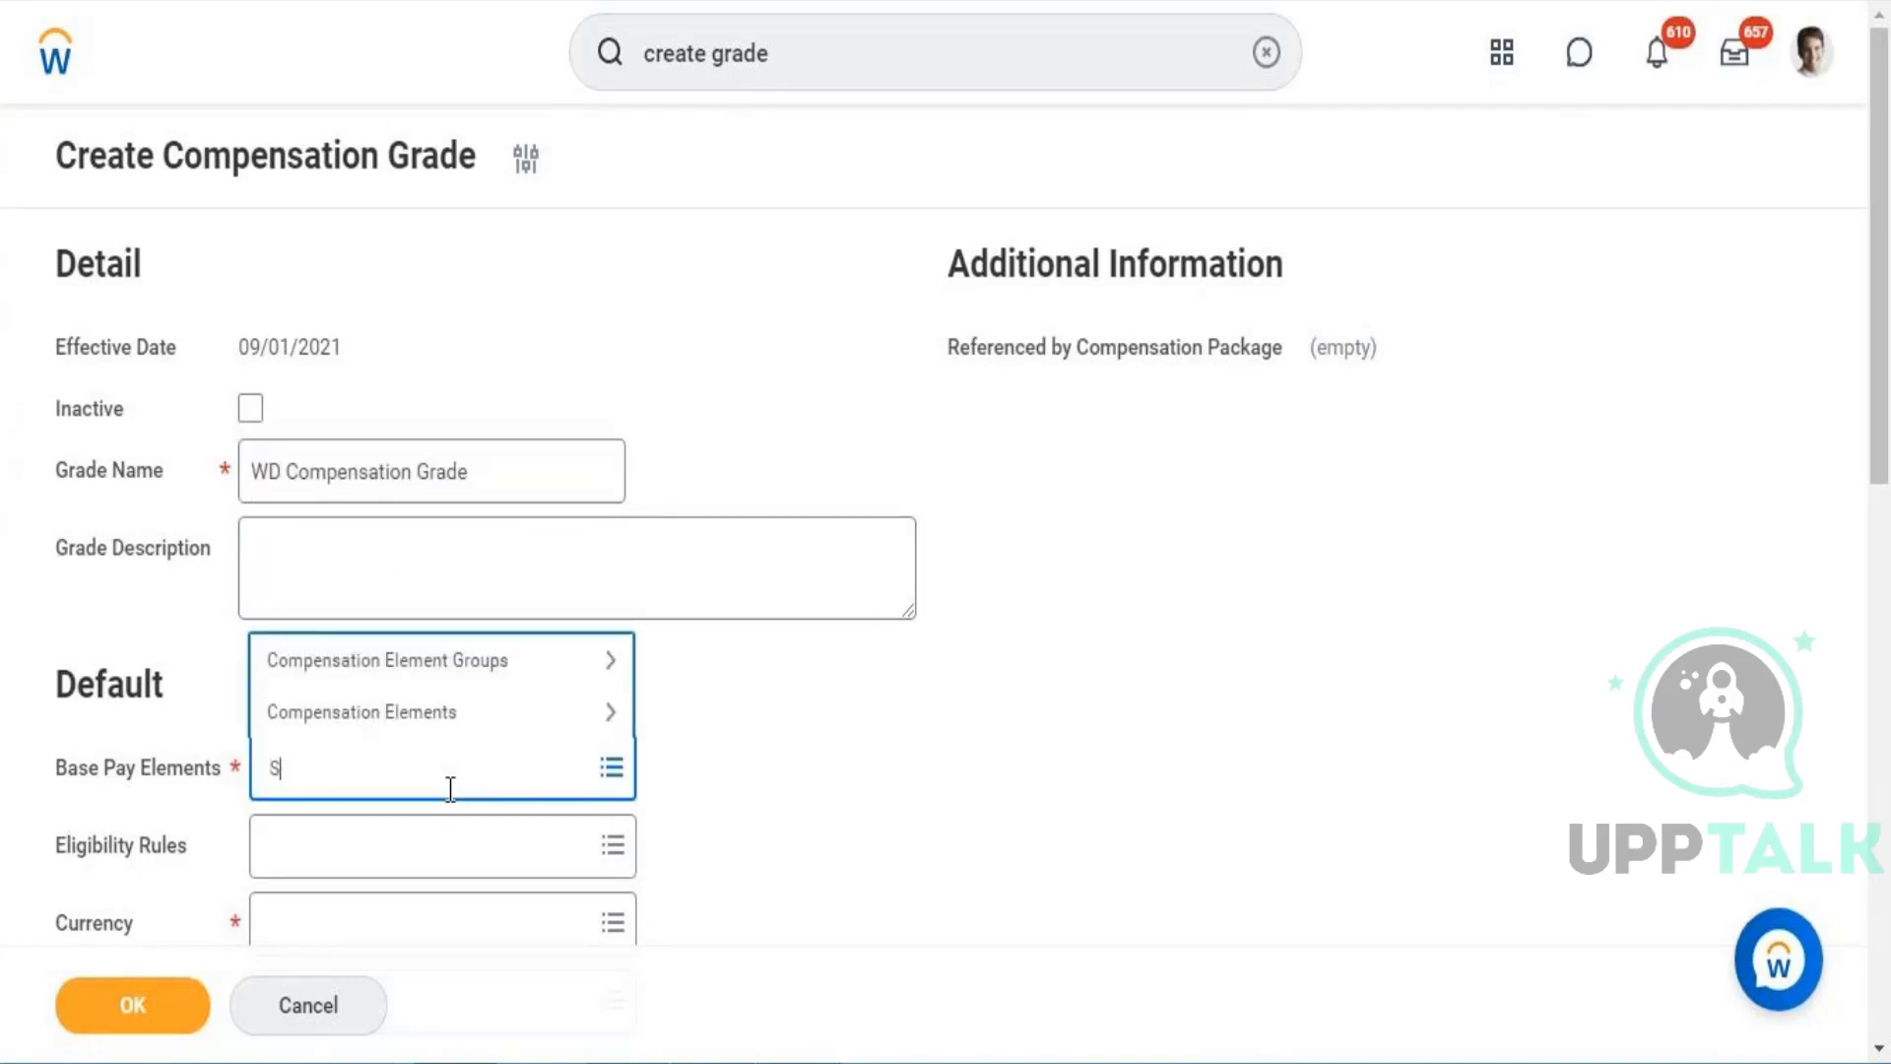
text(tandard)
key(BackSpace)
key(BackSpace)
key(BackSpace)
key(BackSpace)
text(dard)
key(Return)
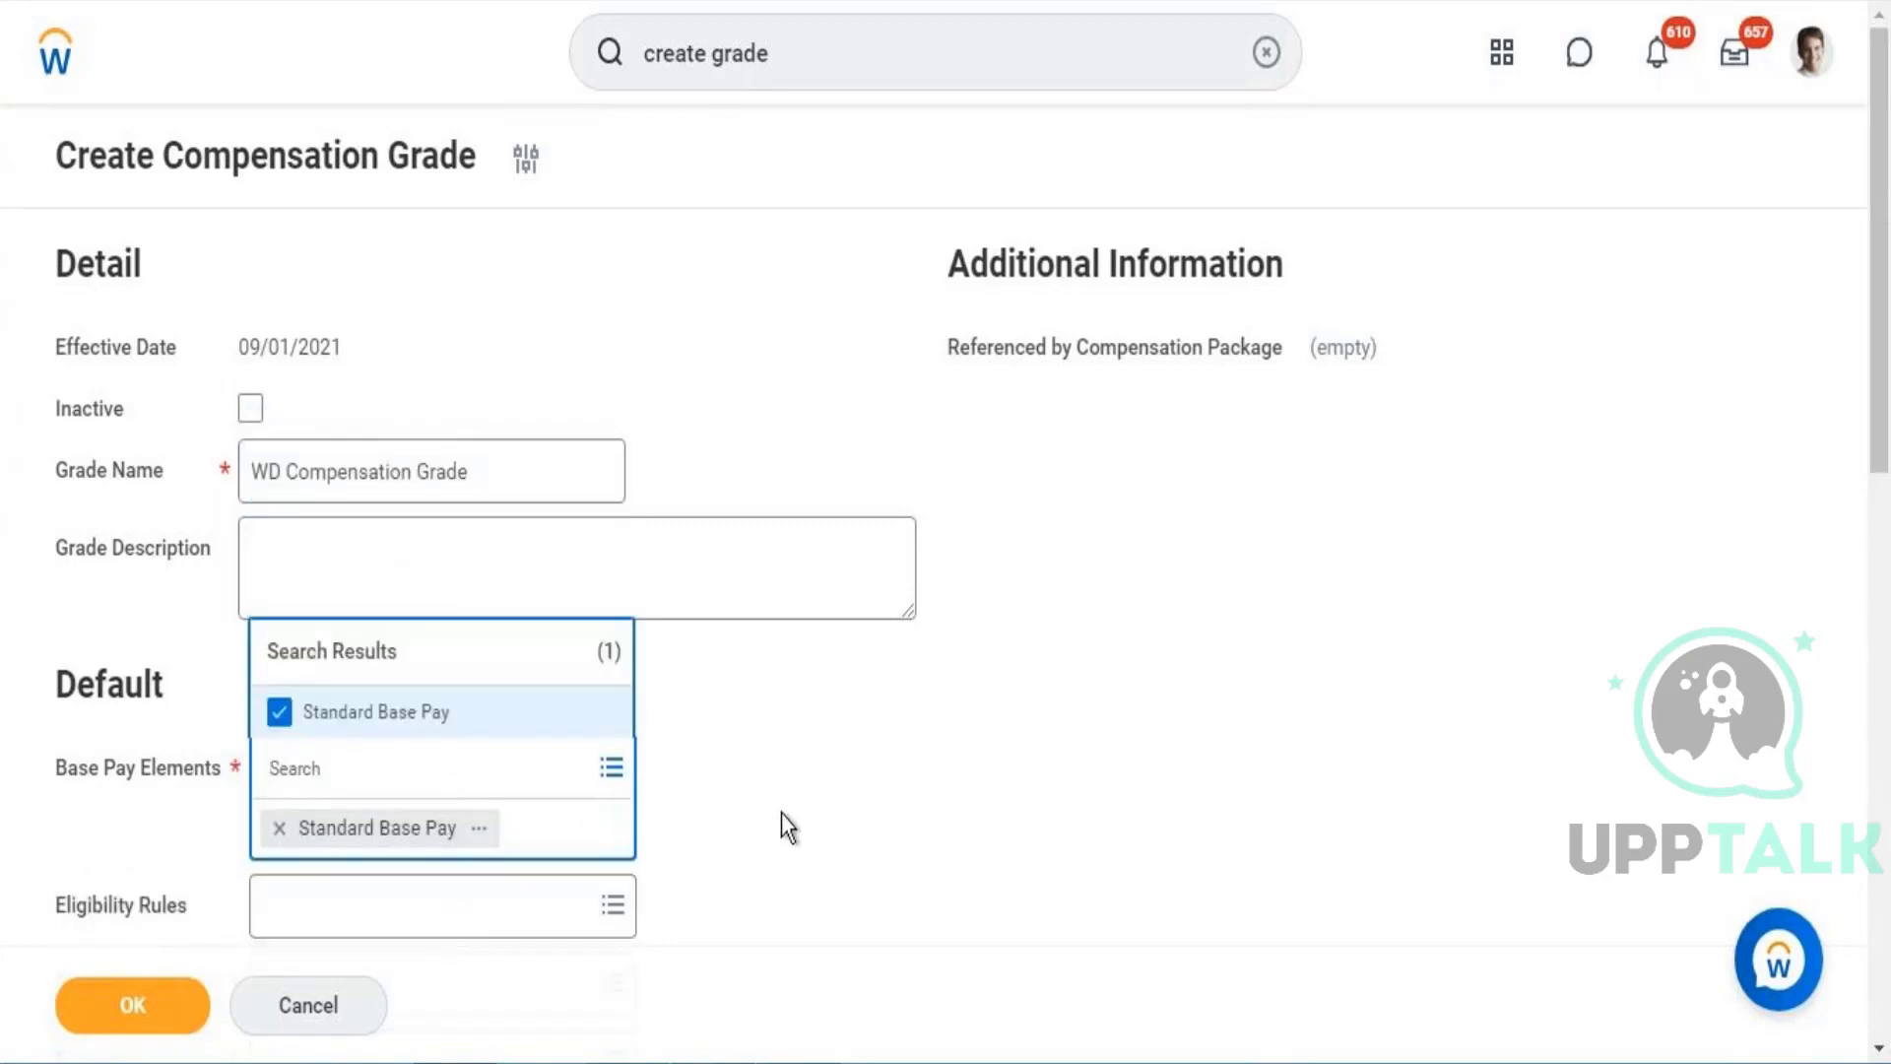
click(1226, 655)
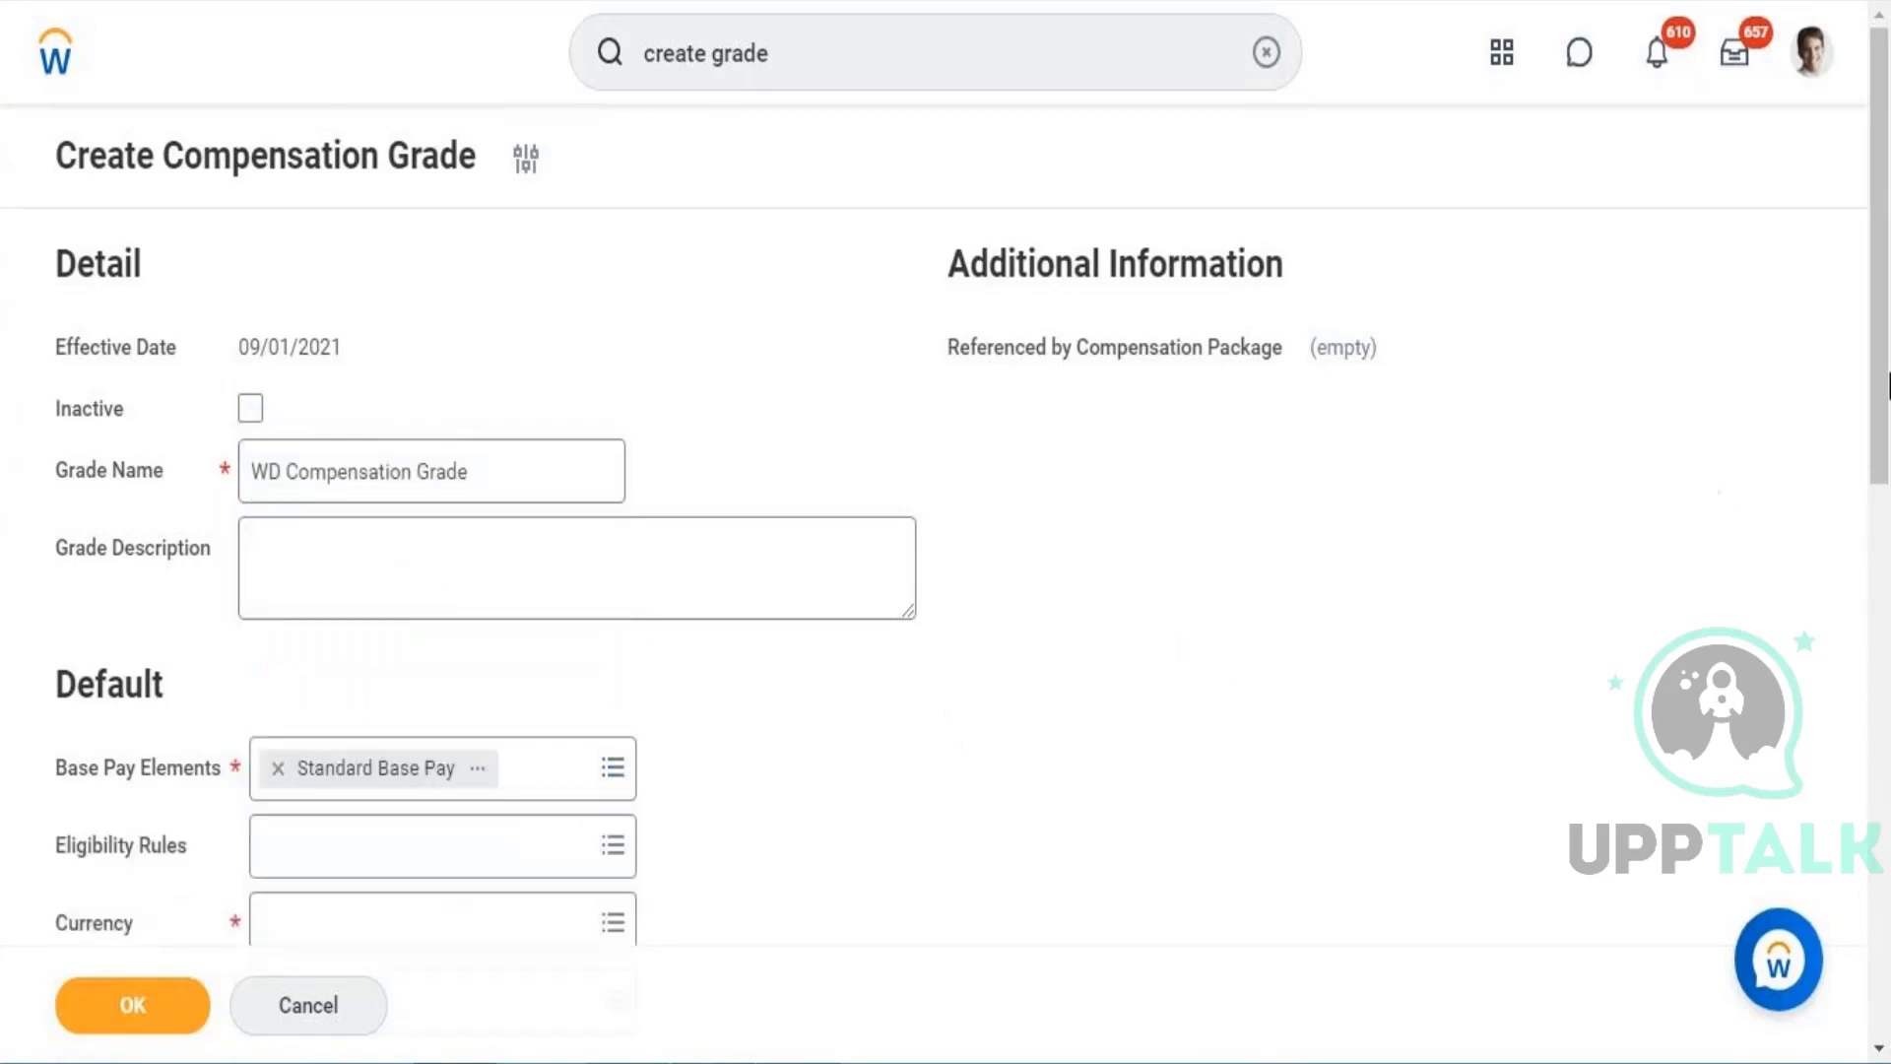
Step: Set the grade's default currency to USD and its frequency to Monthly
drag(1886, 384, 1883, 547)
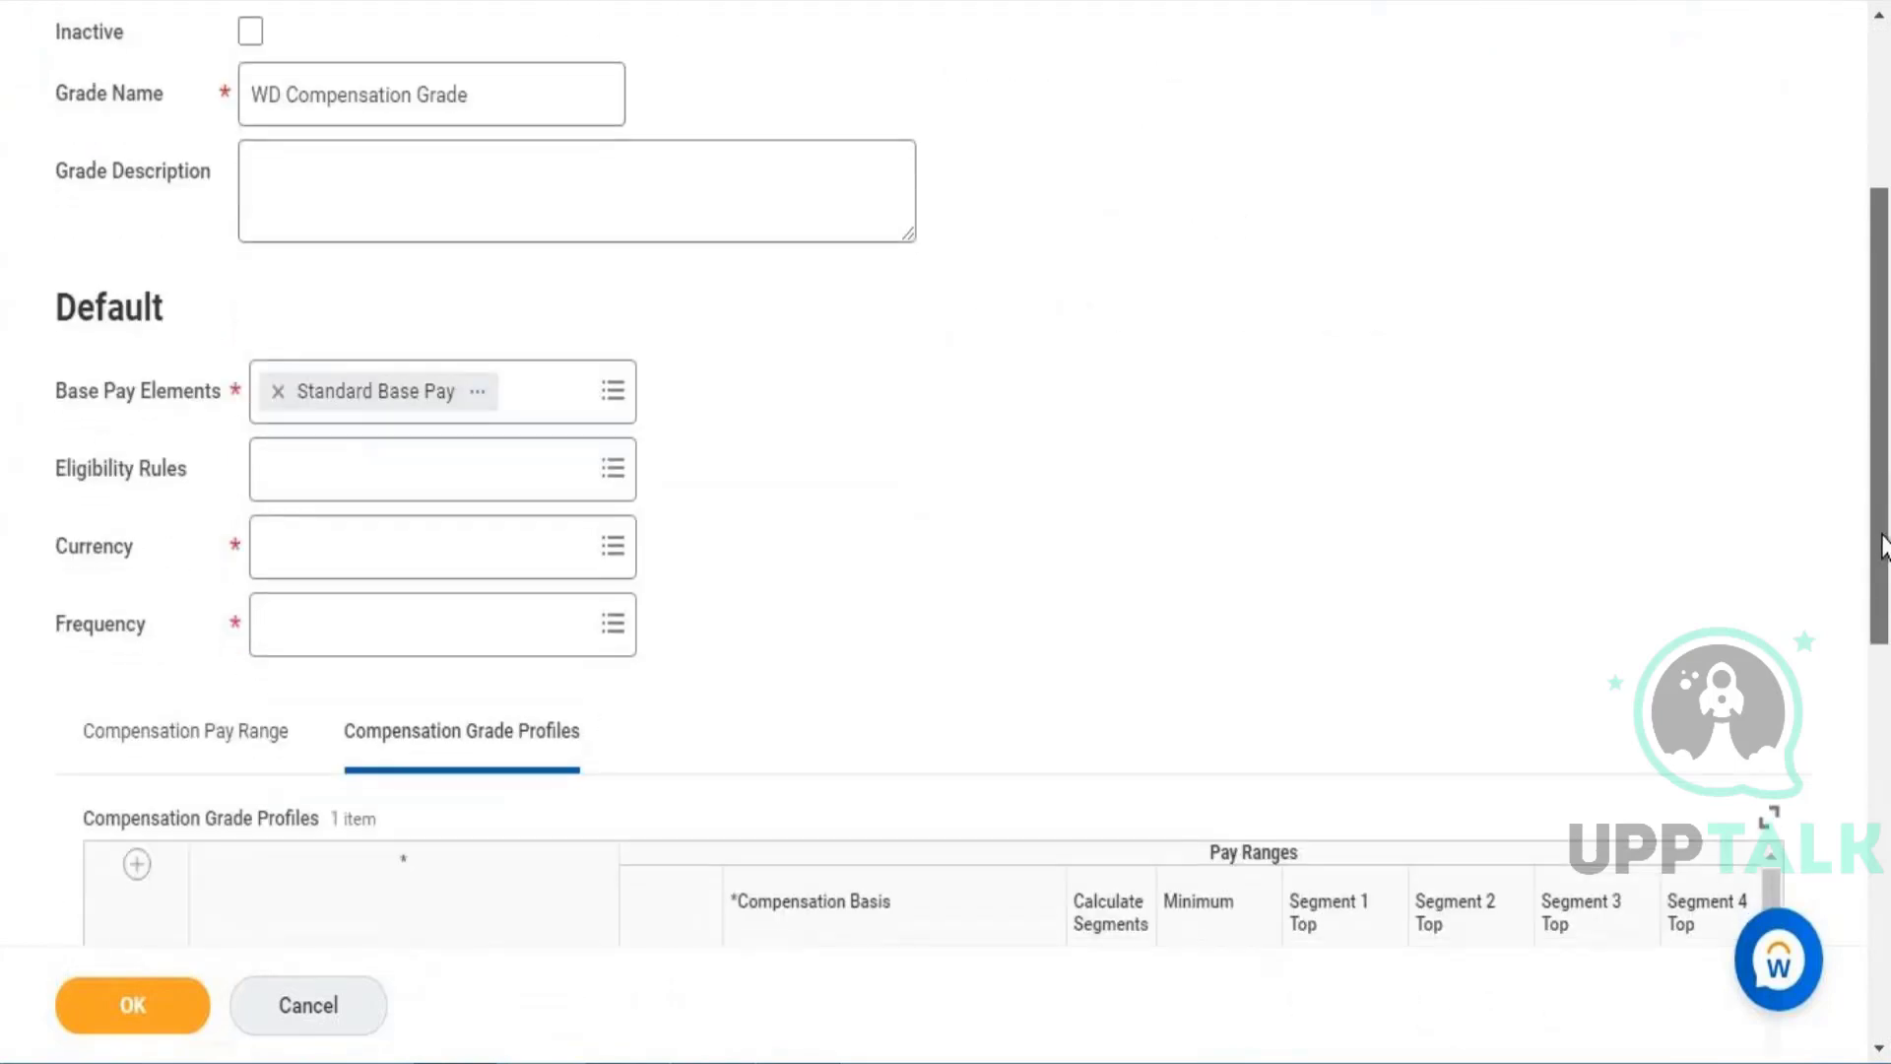
click(380, 547)
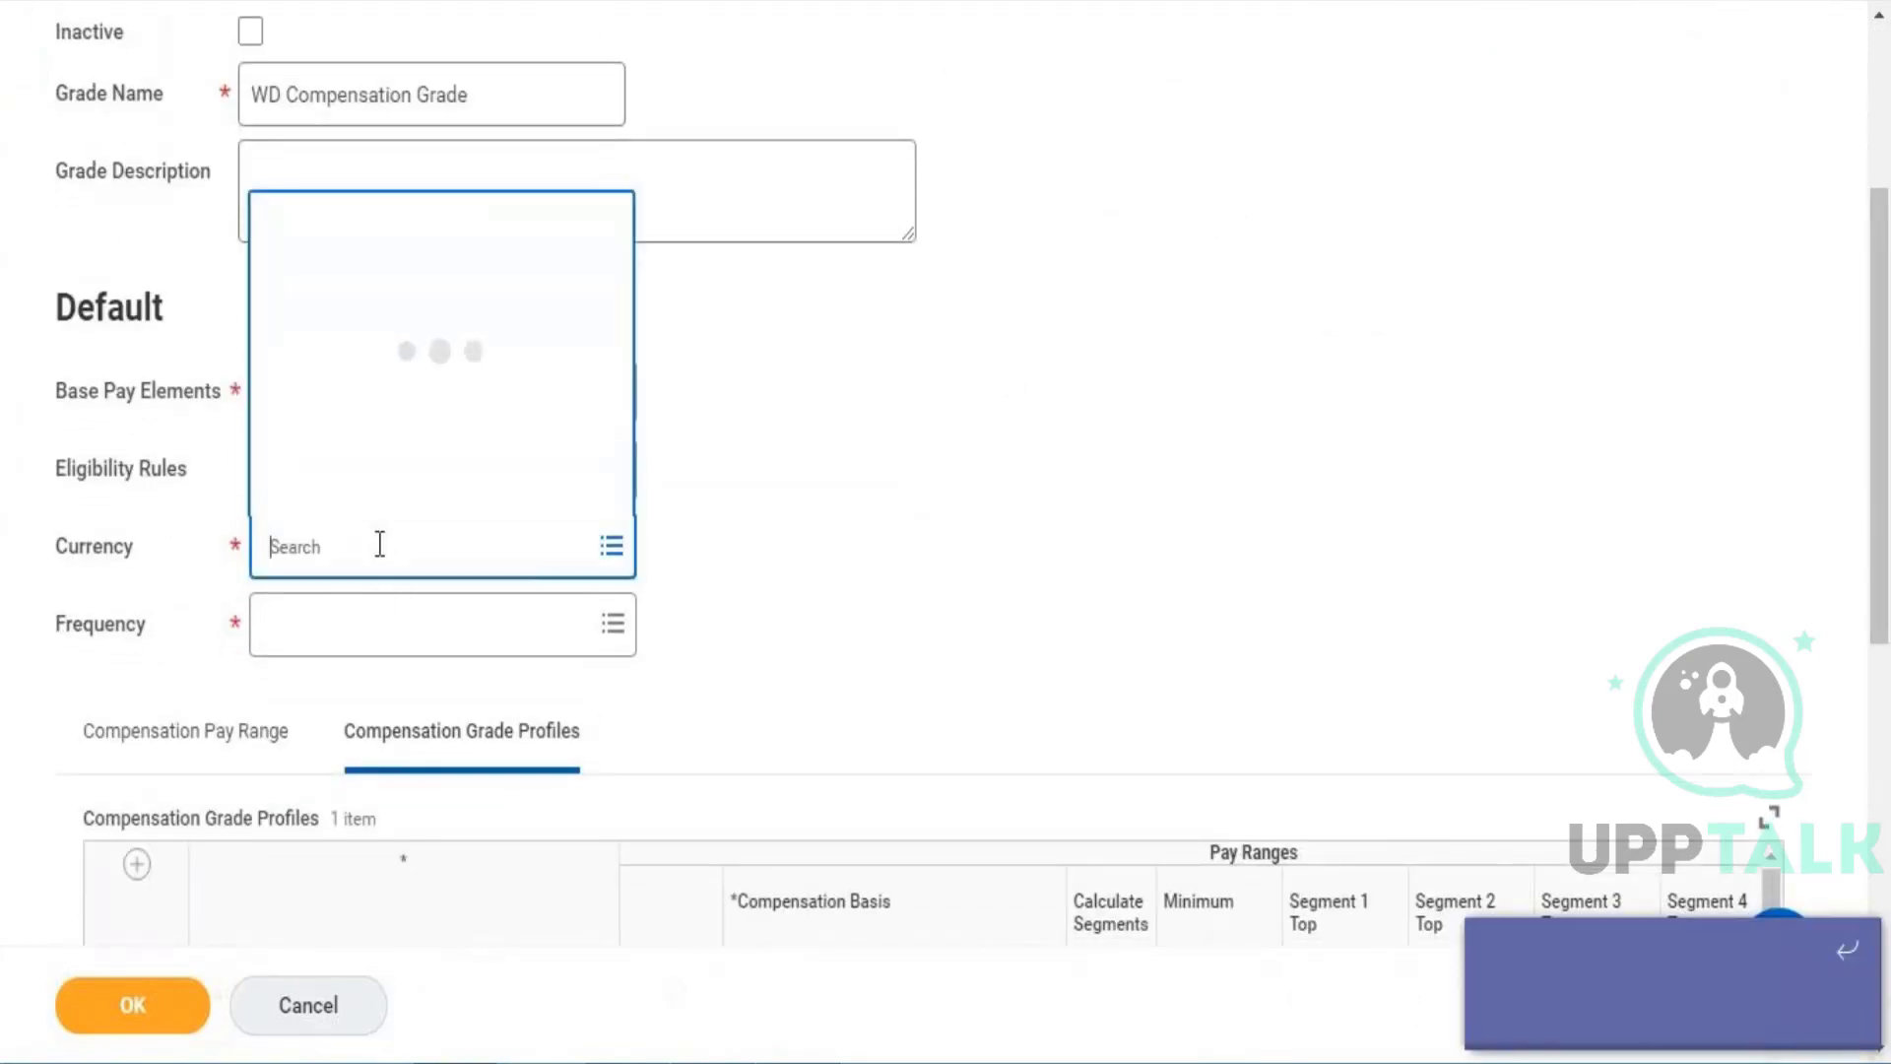
text(USD)
click(379, 630)
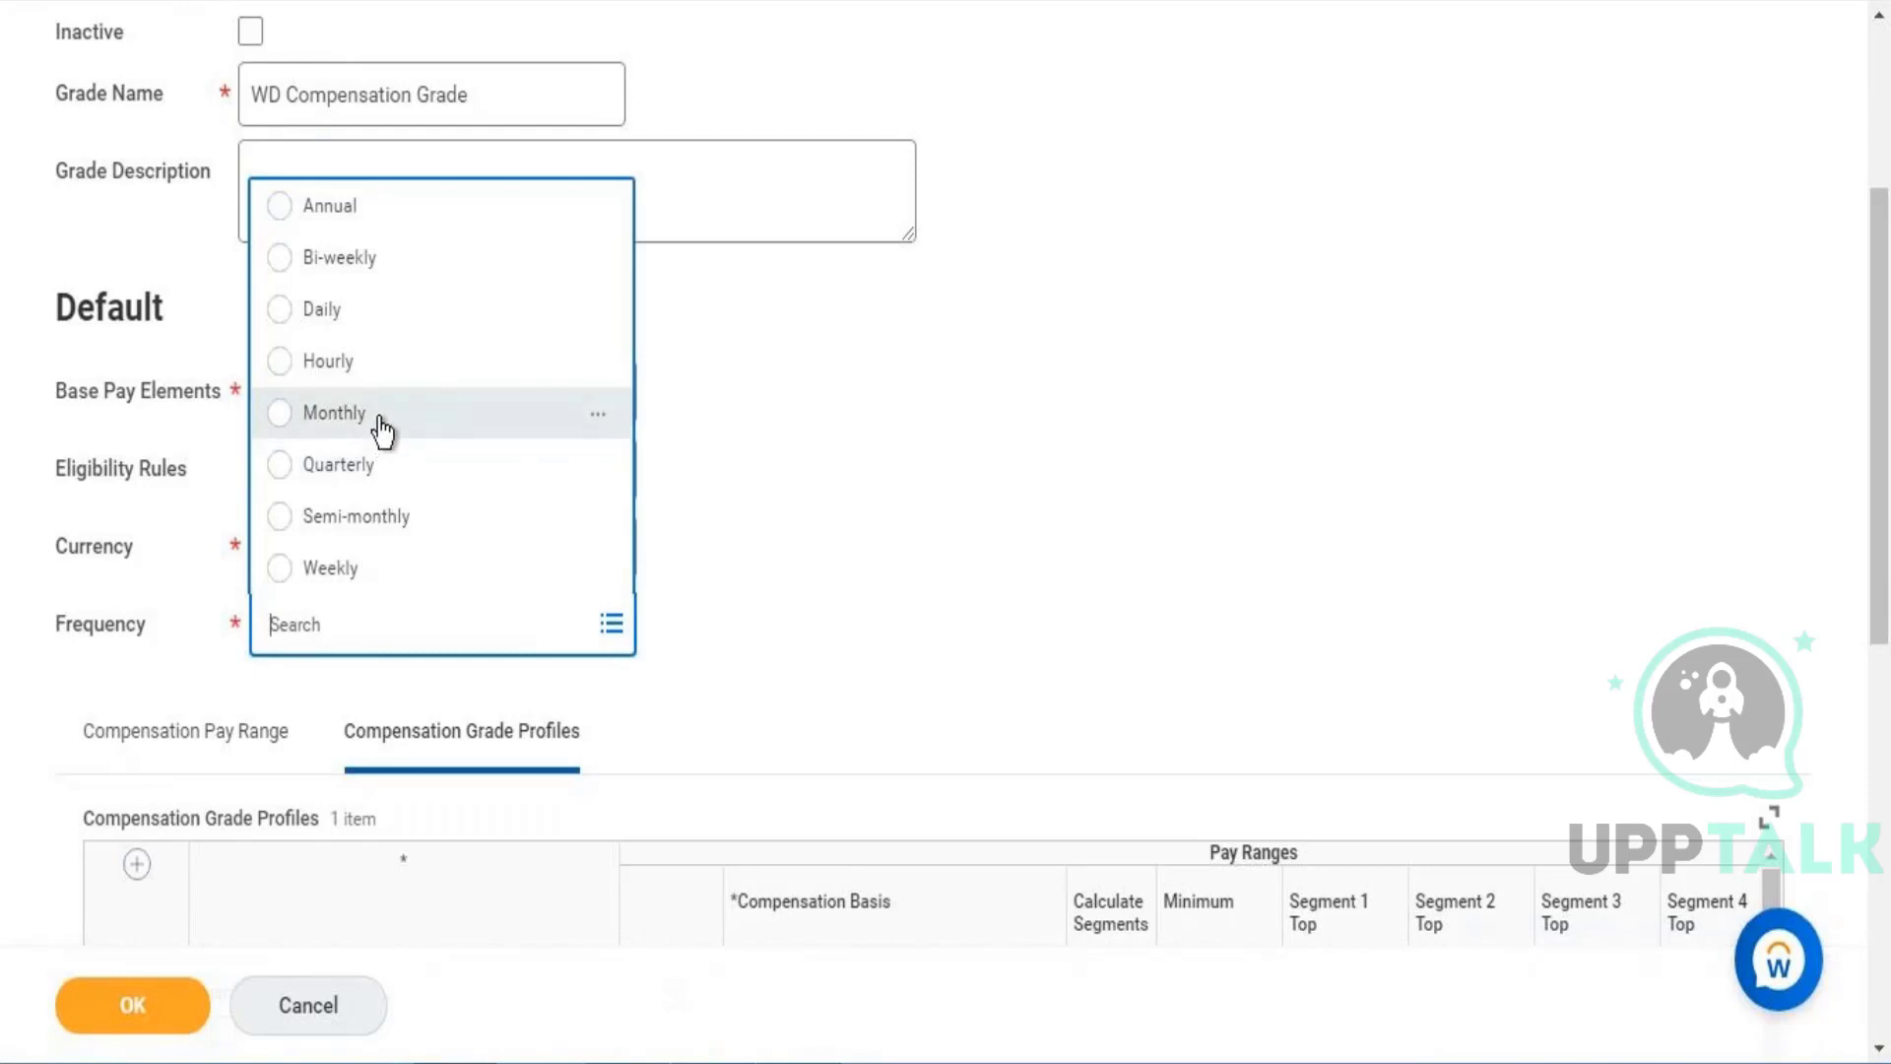
click(279, 414)
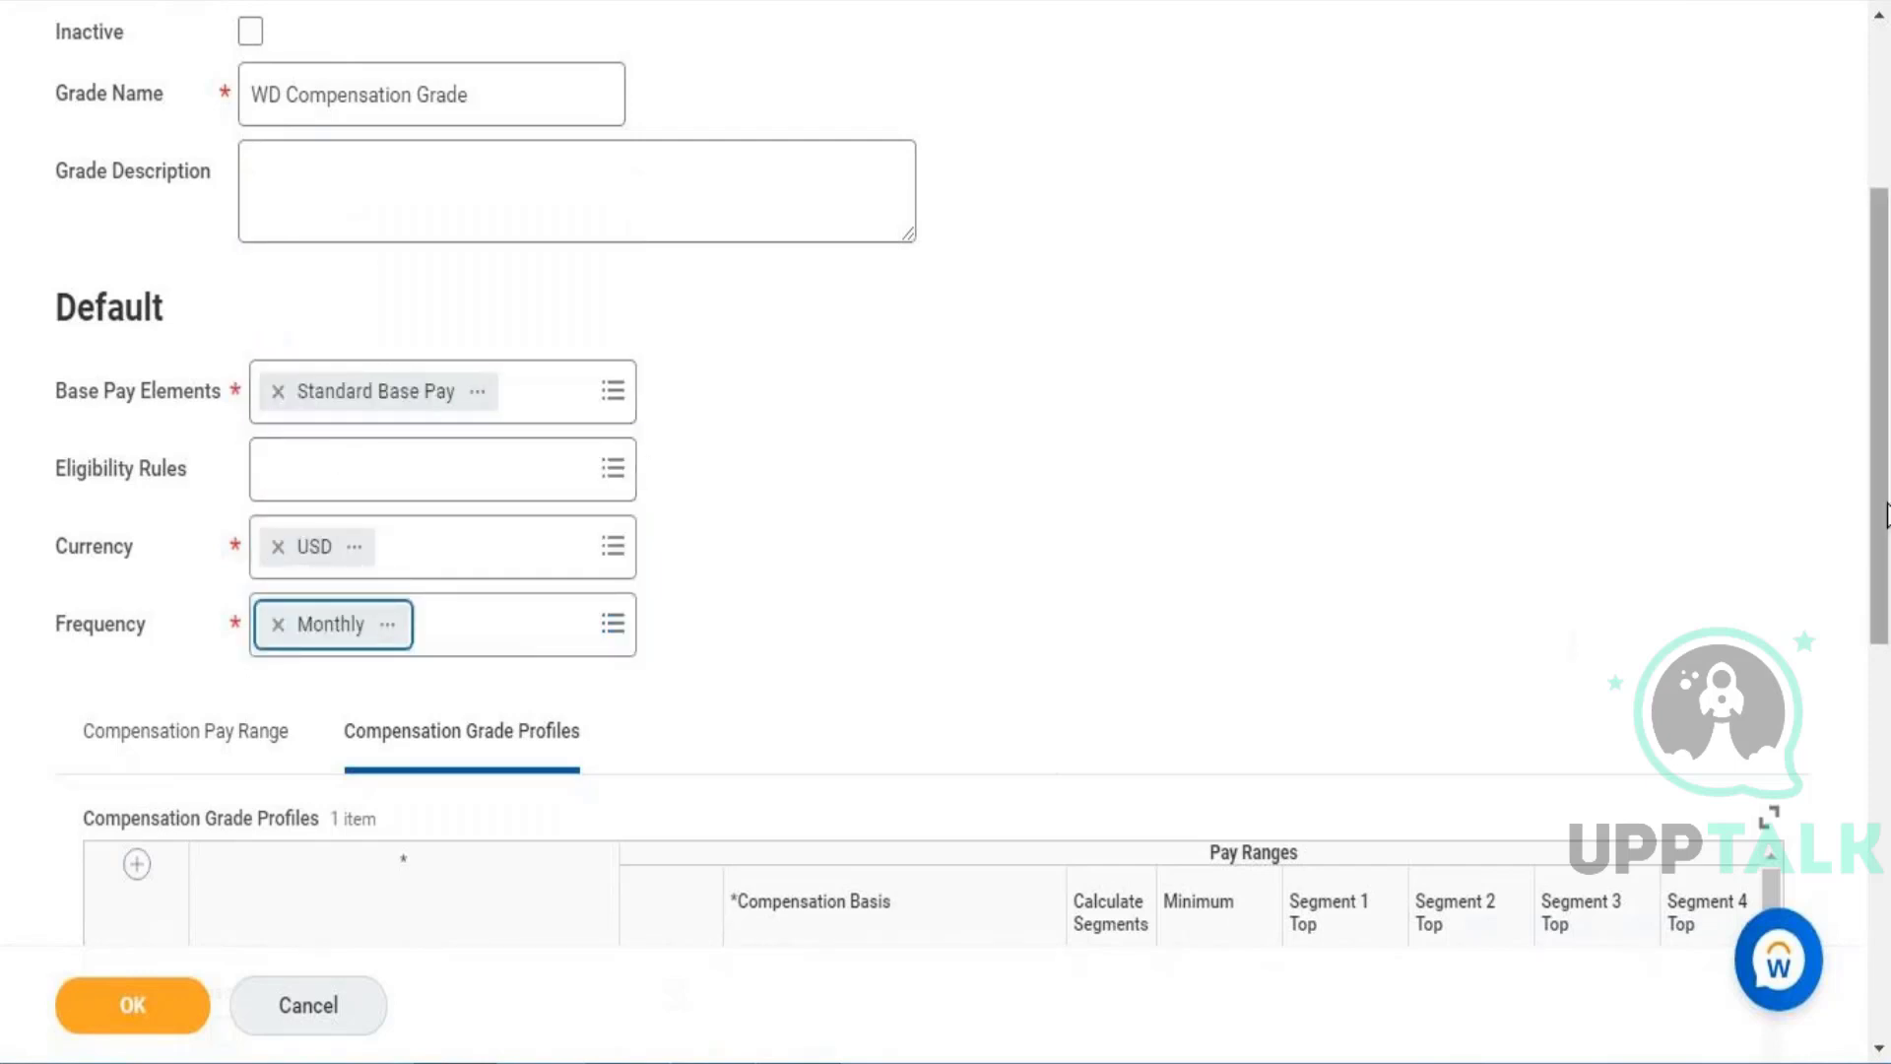
Step: Review the compensation pay range, and name the first compensation grade profile "Grade Profile For Philipense"
drag(1887, 514, 1886, 675)
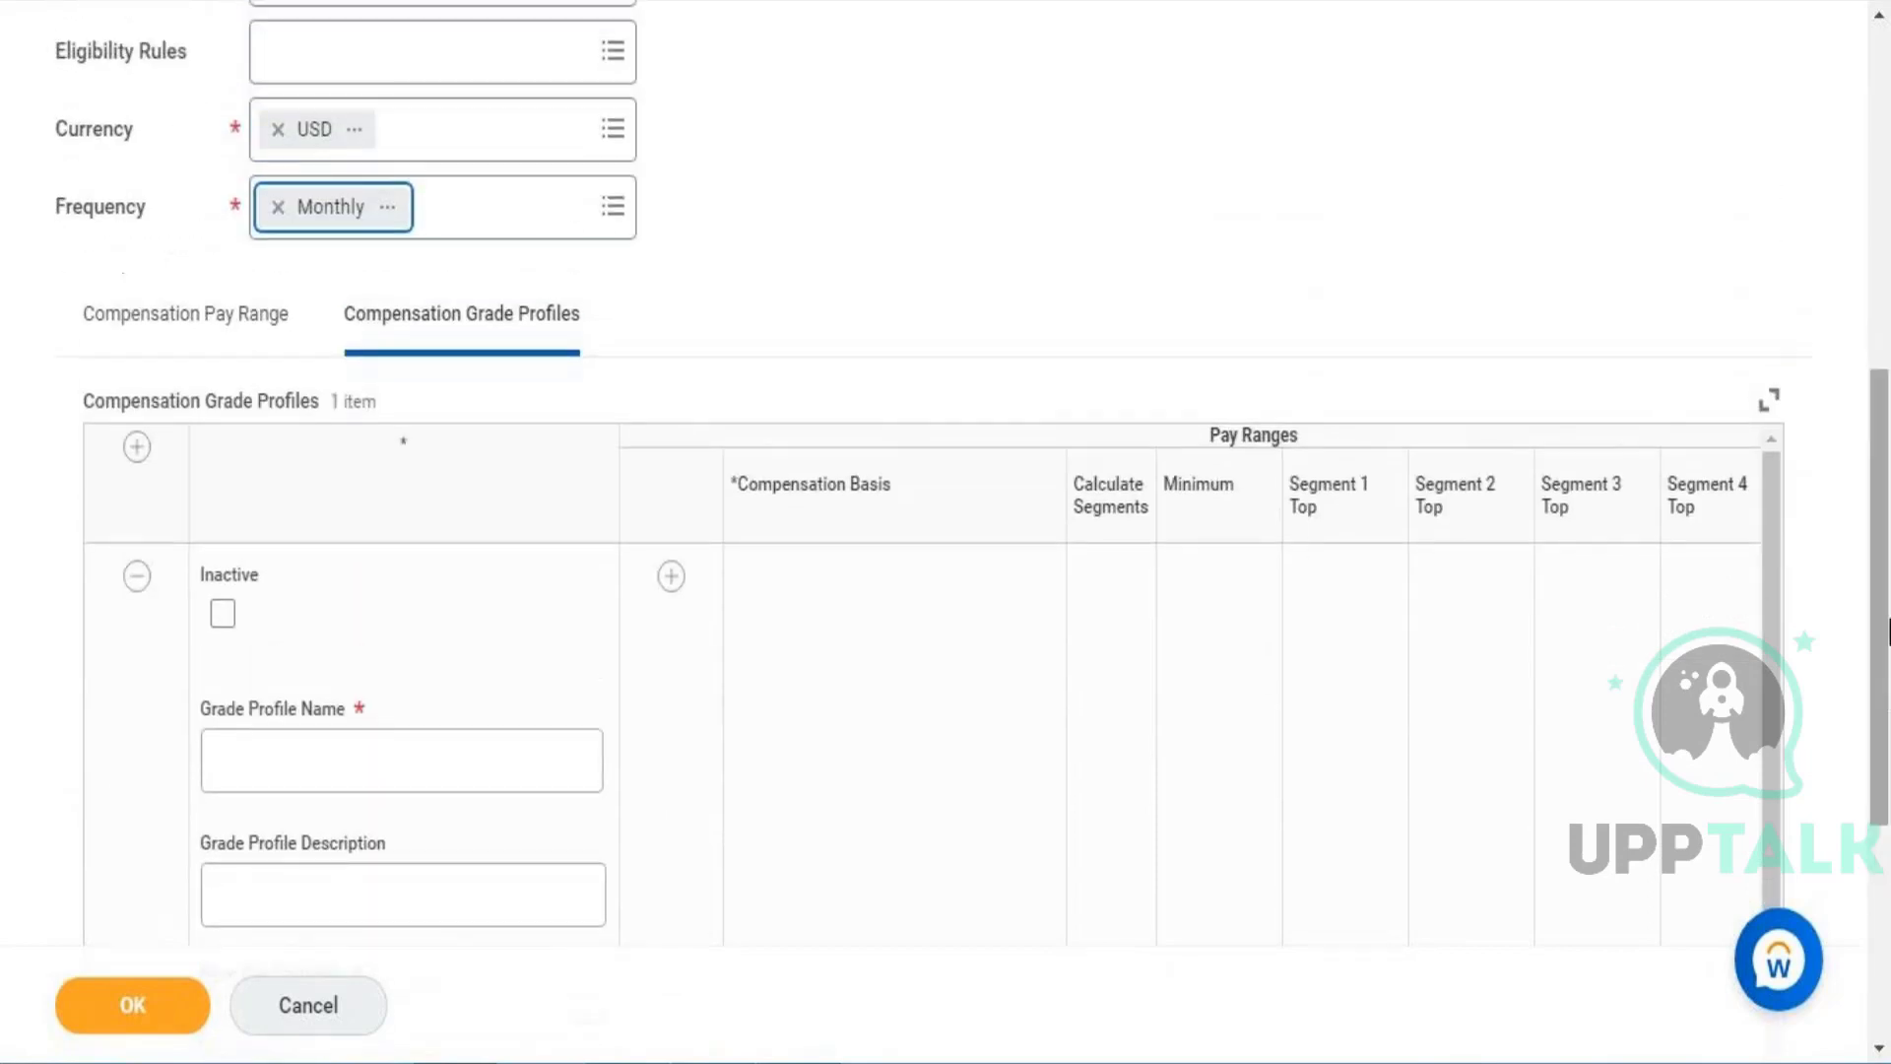
click(288, 330)
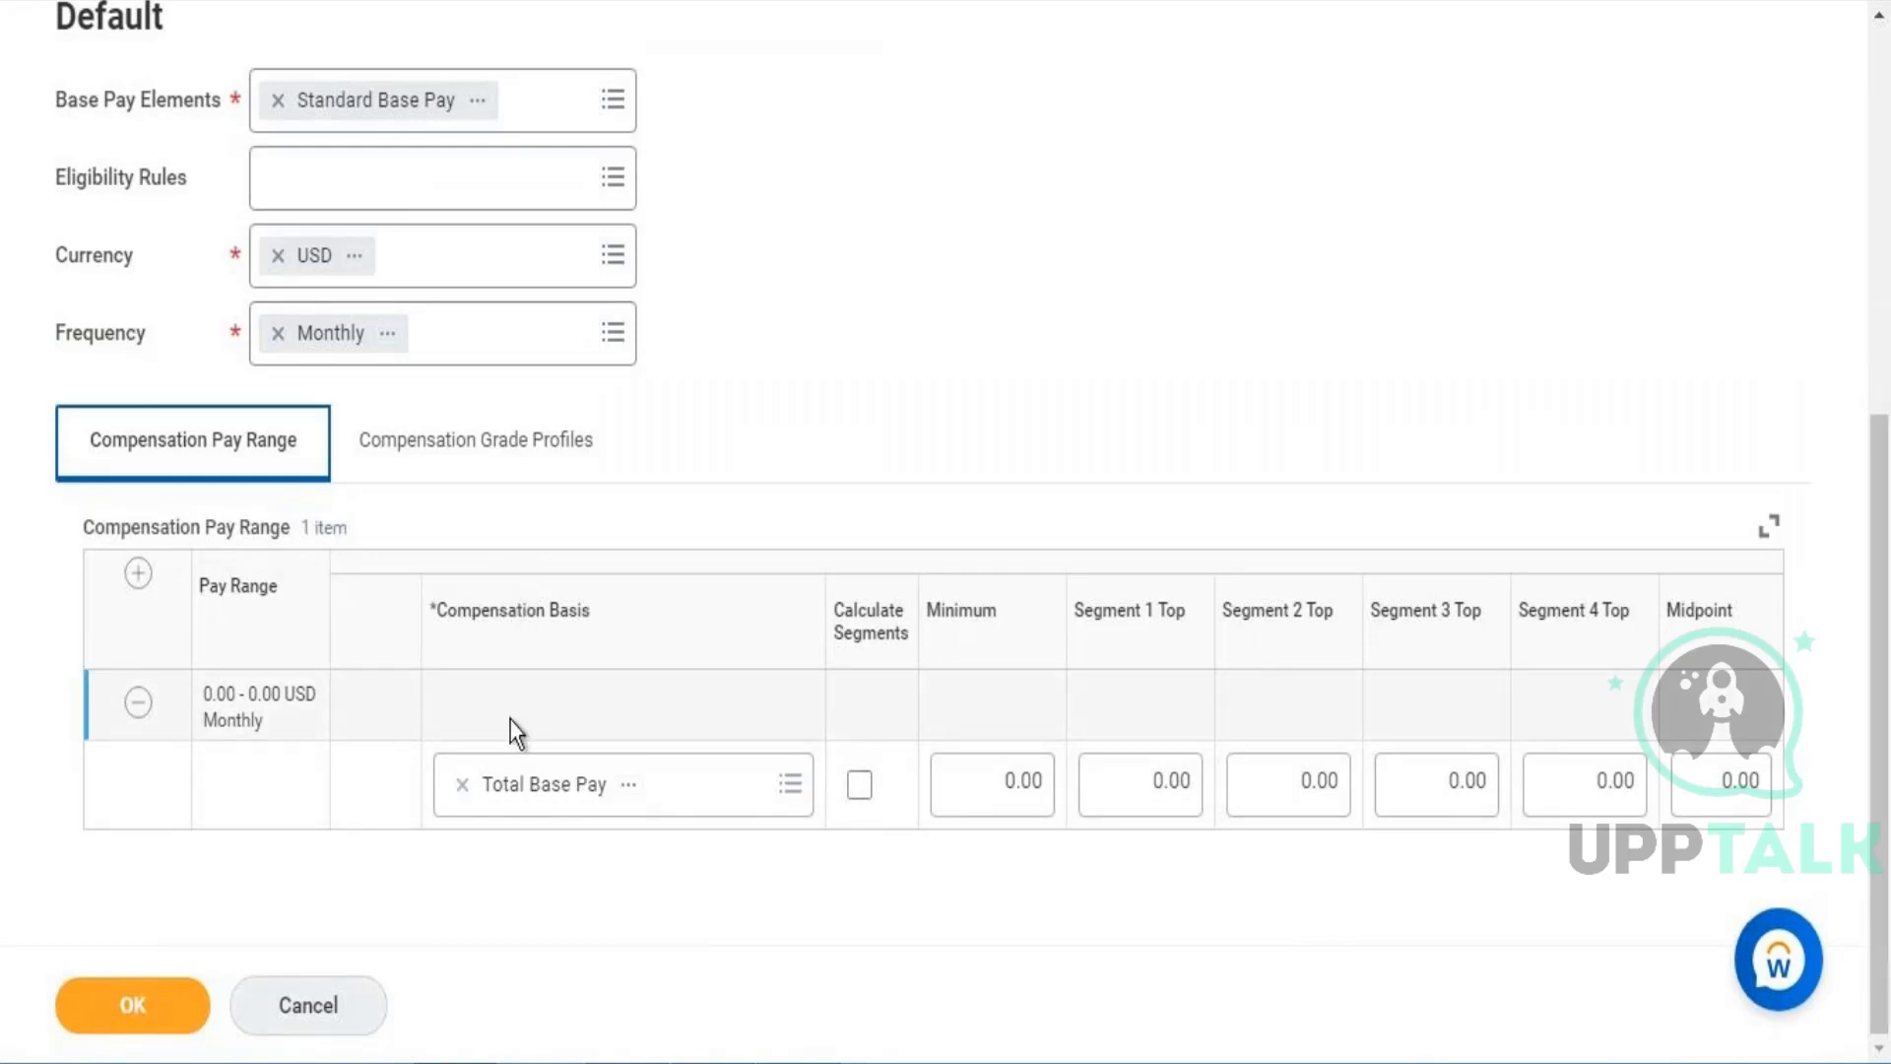
click(517, 463)
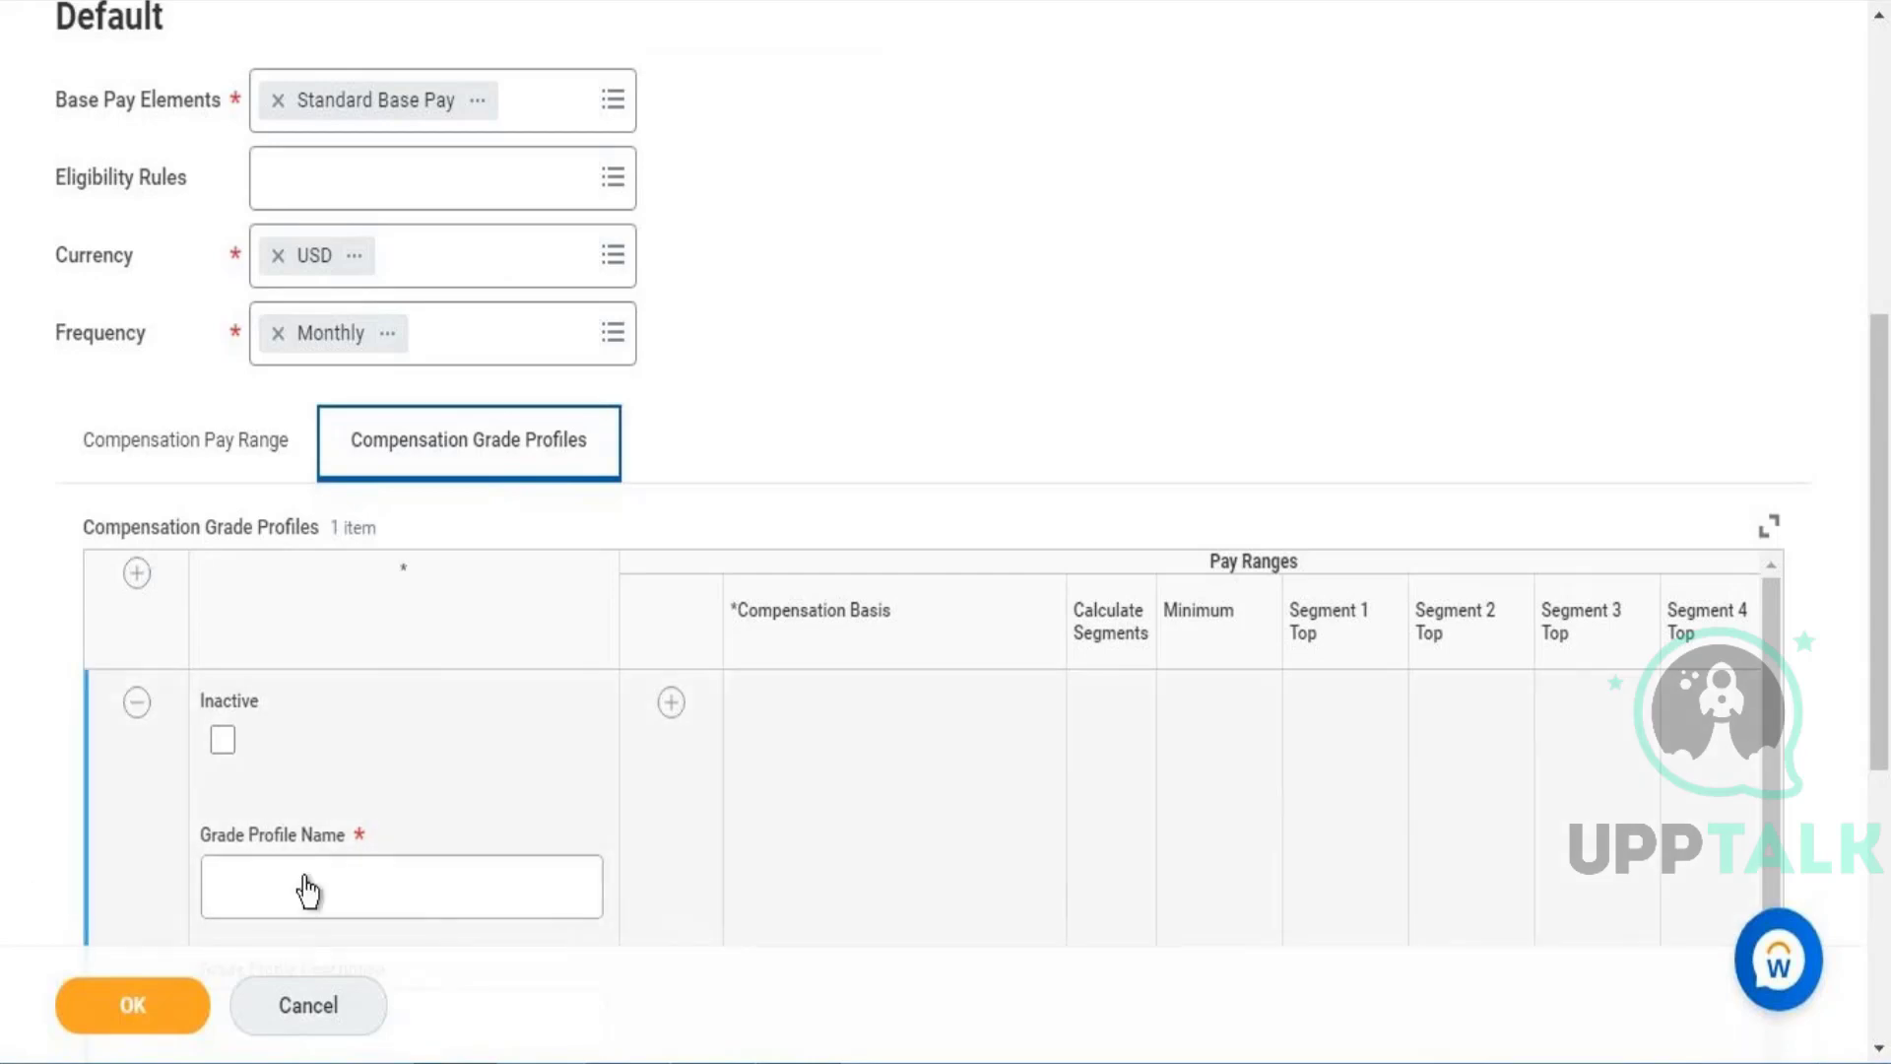
click(363, 891)
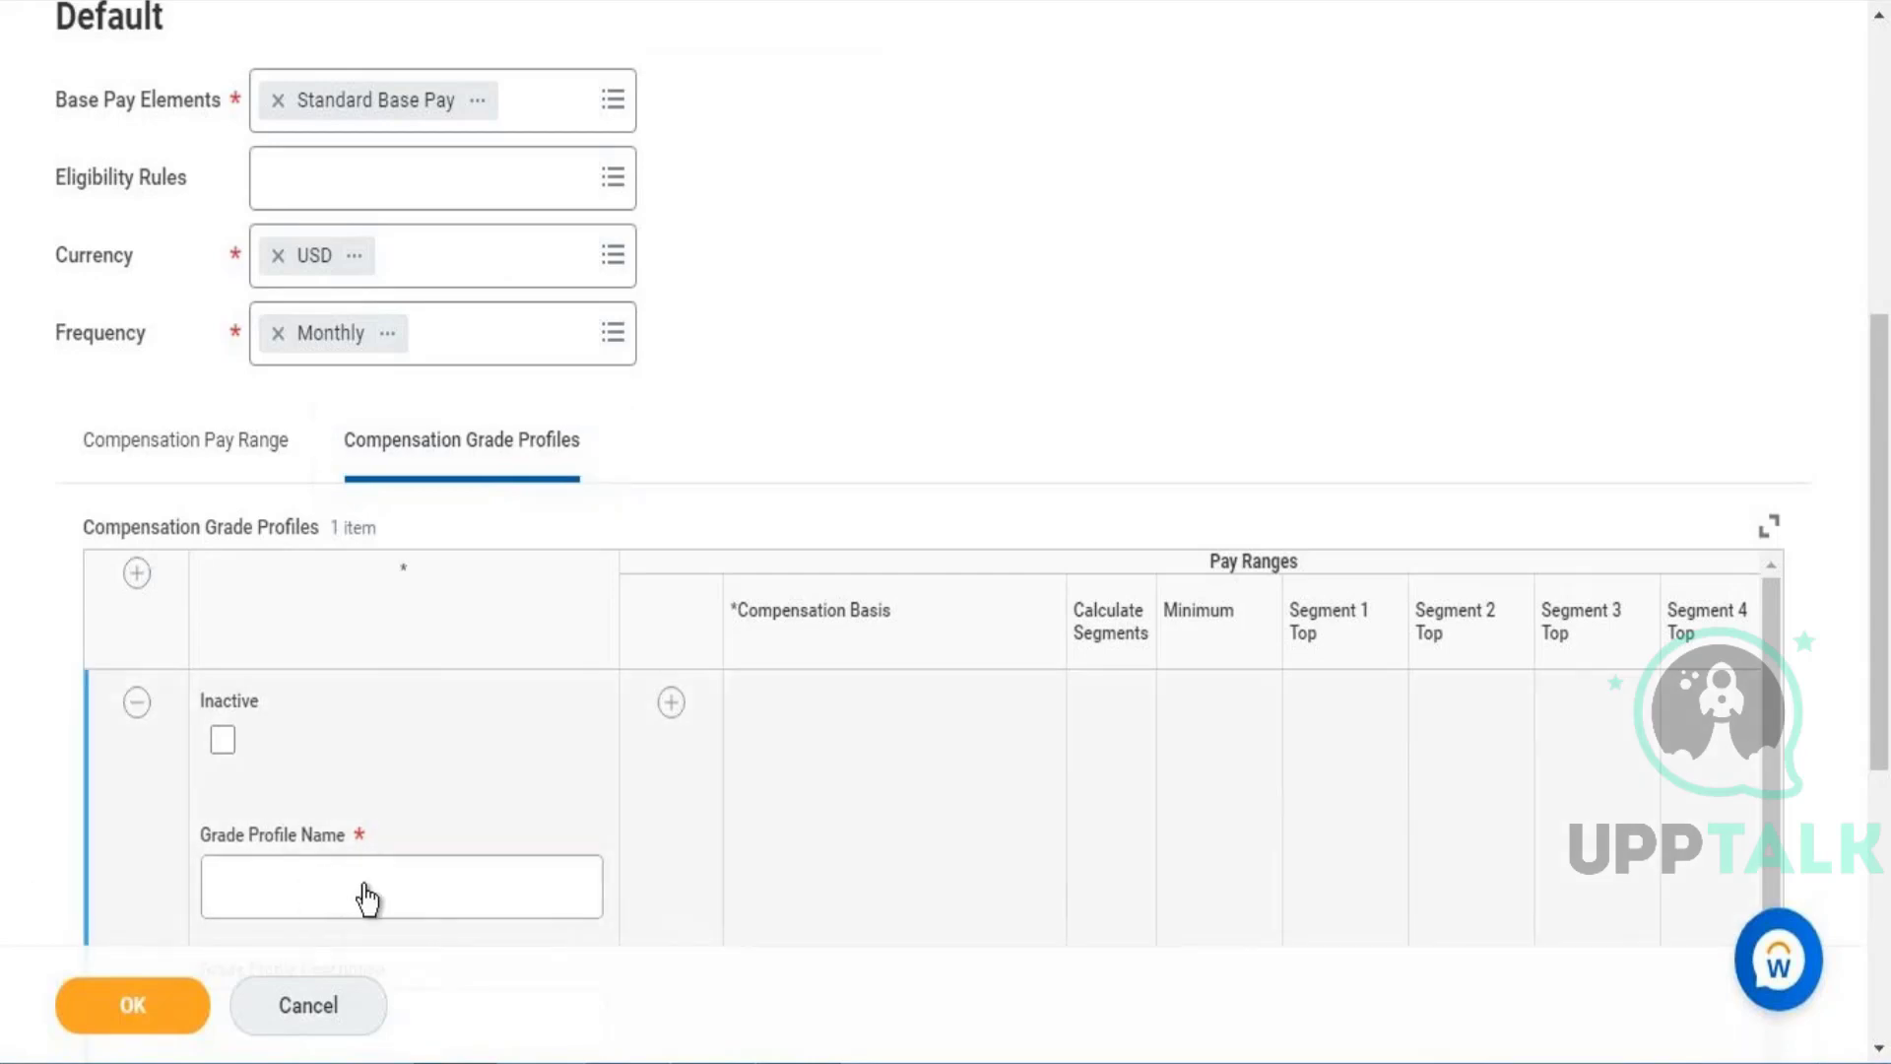
text(G)
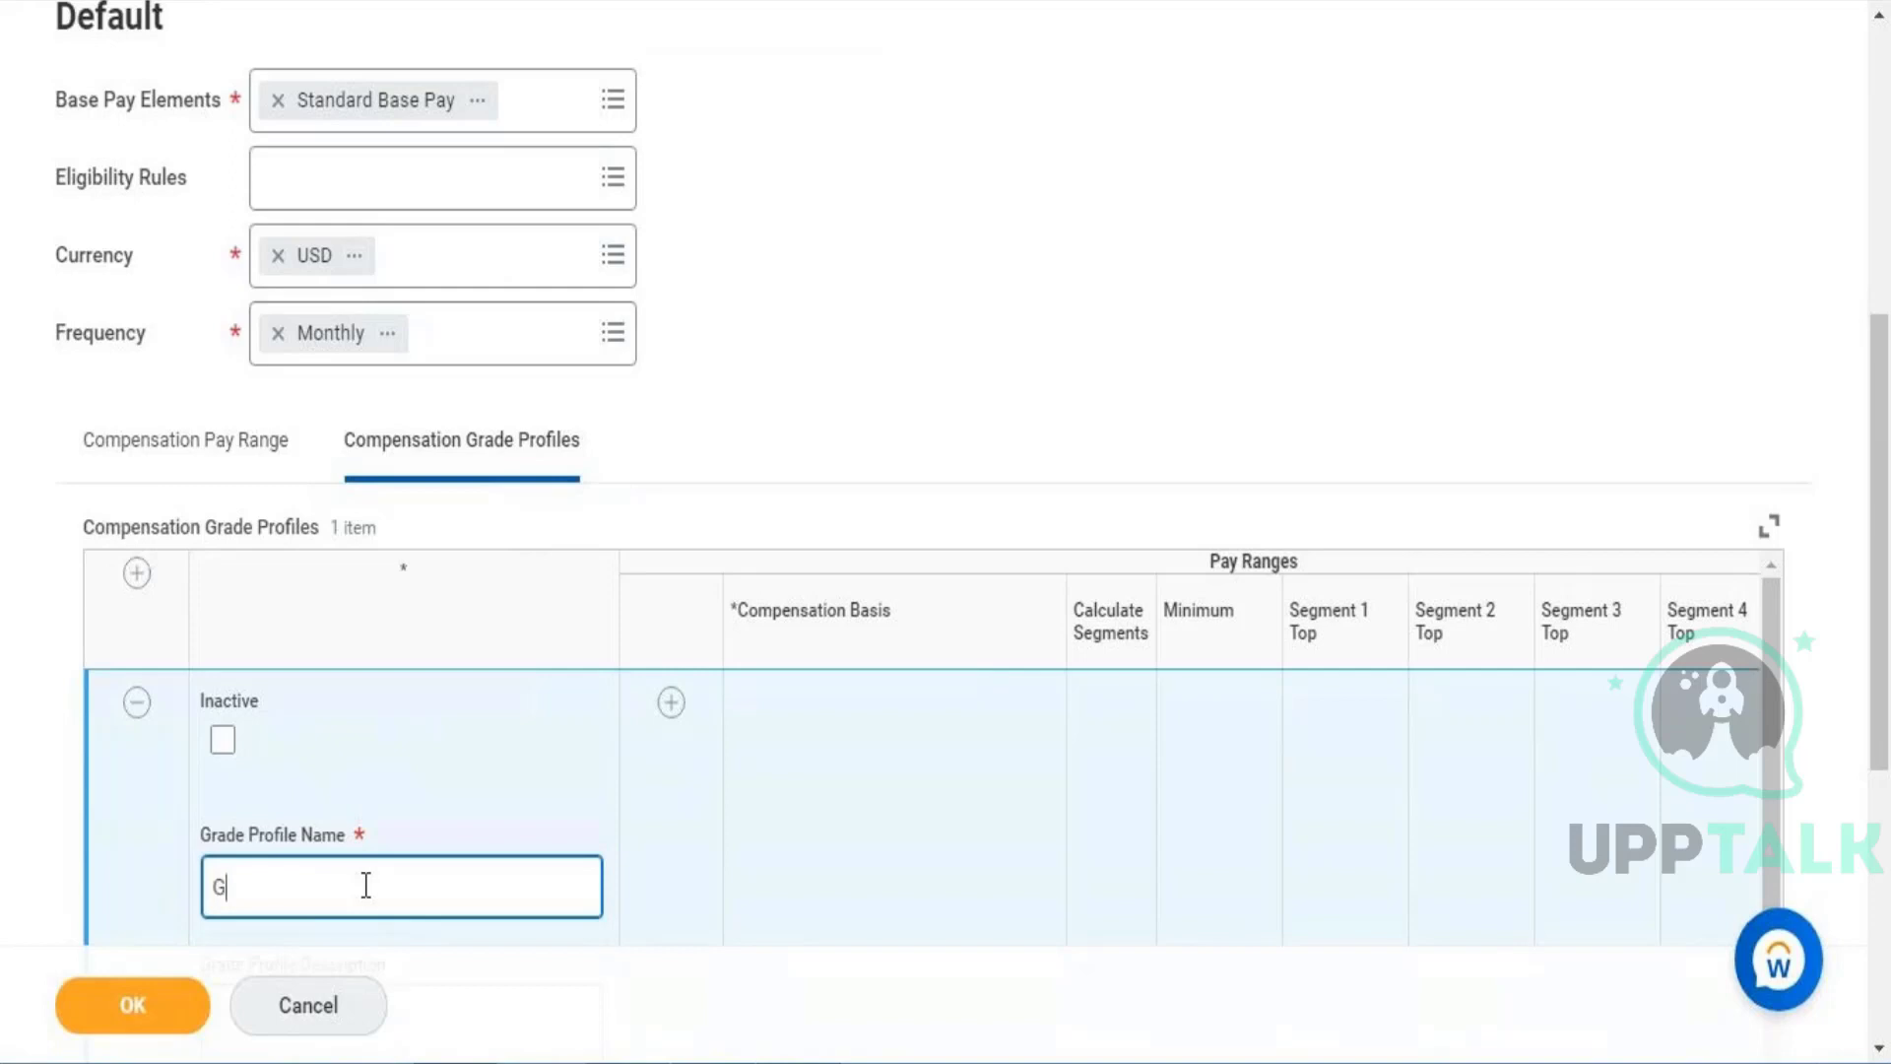
text(rade Profile For Phil)
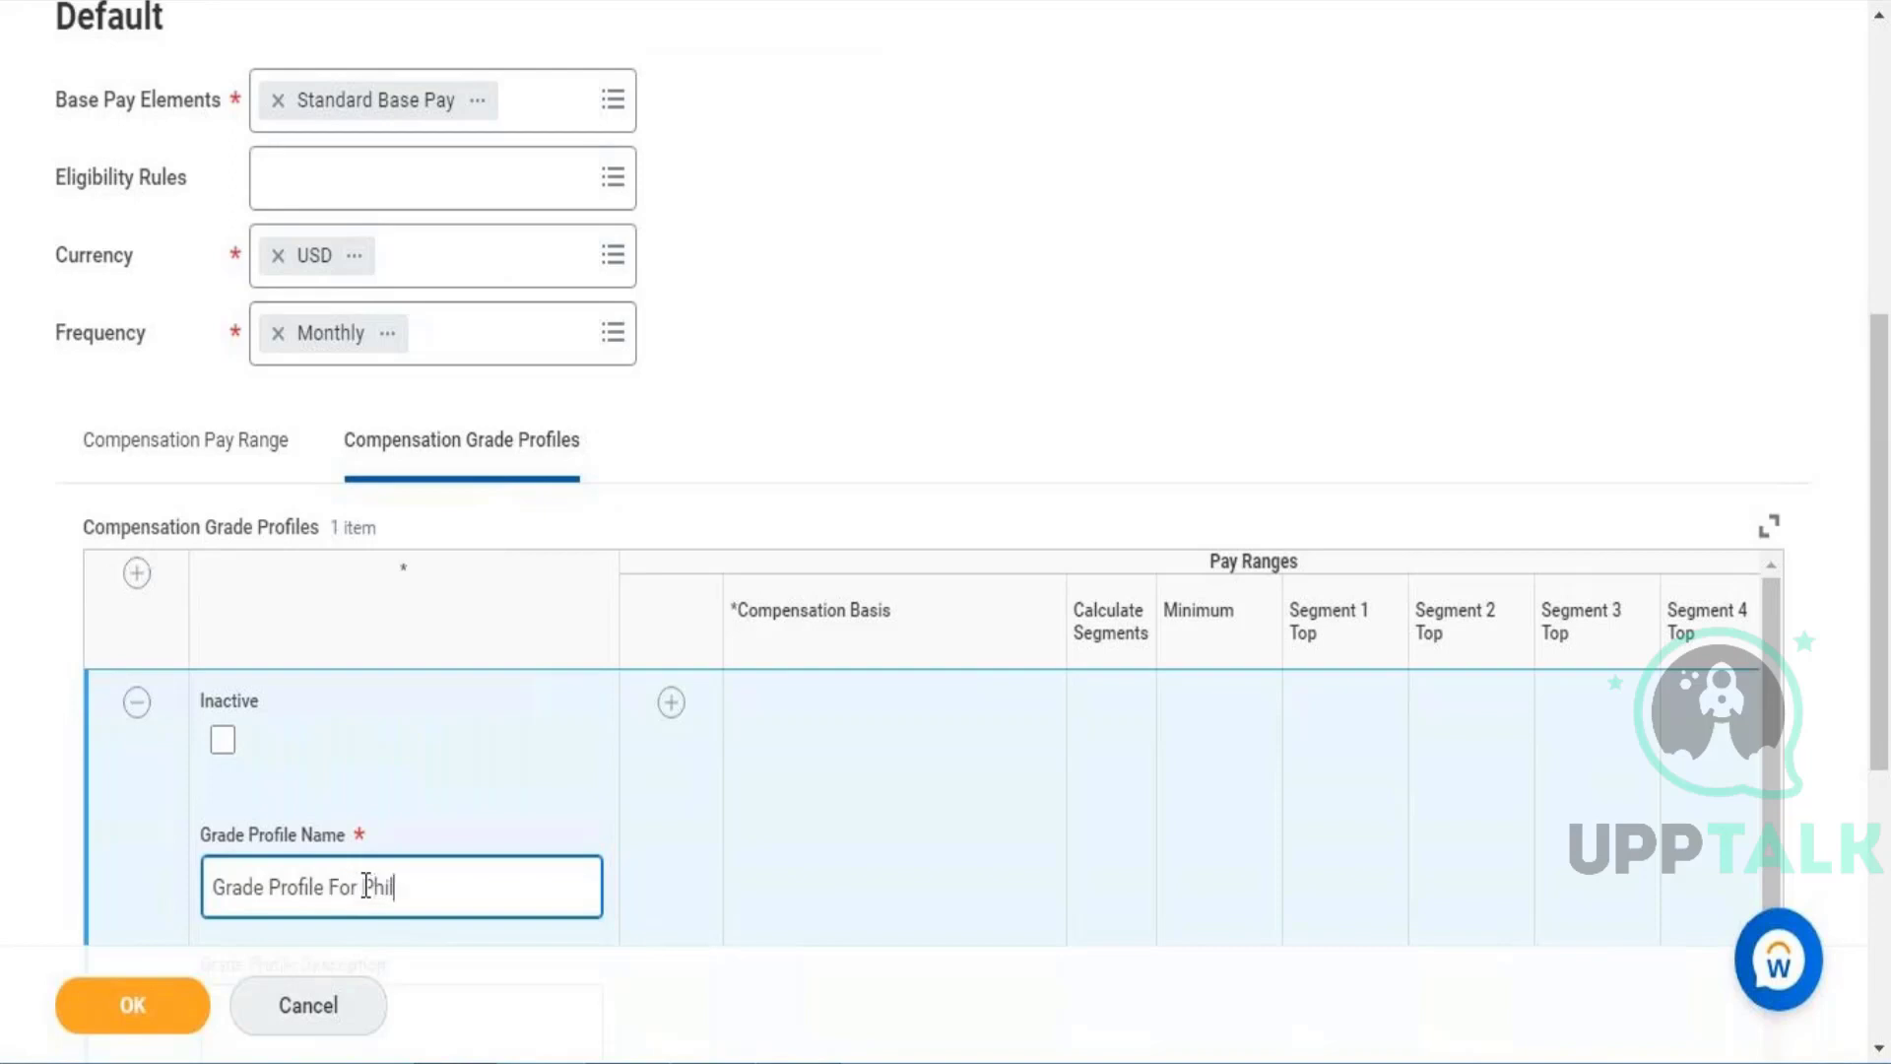
text(ipense)
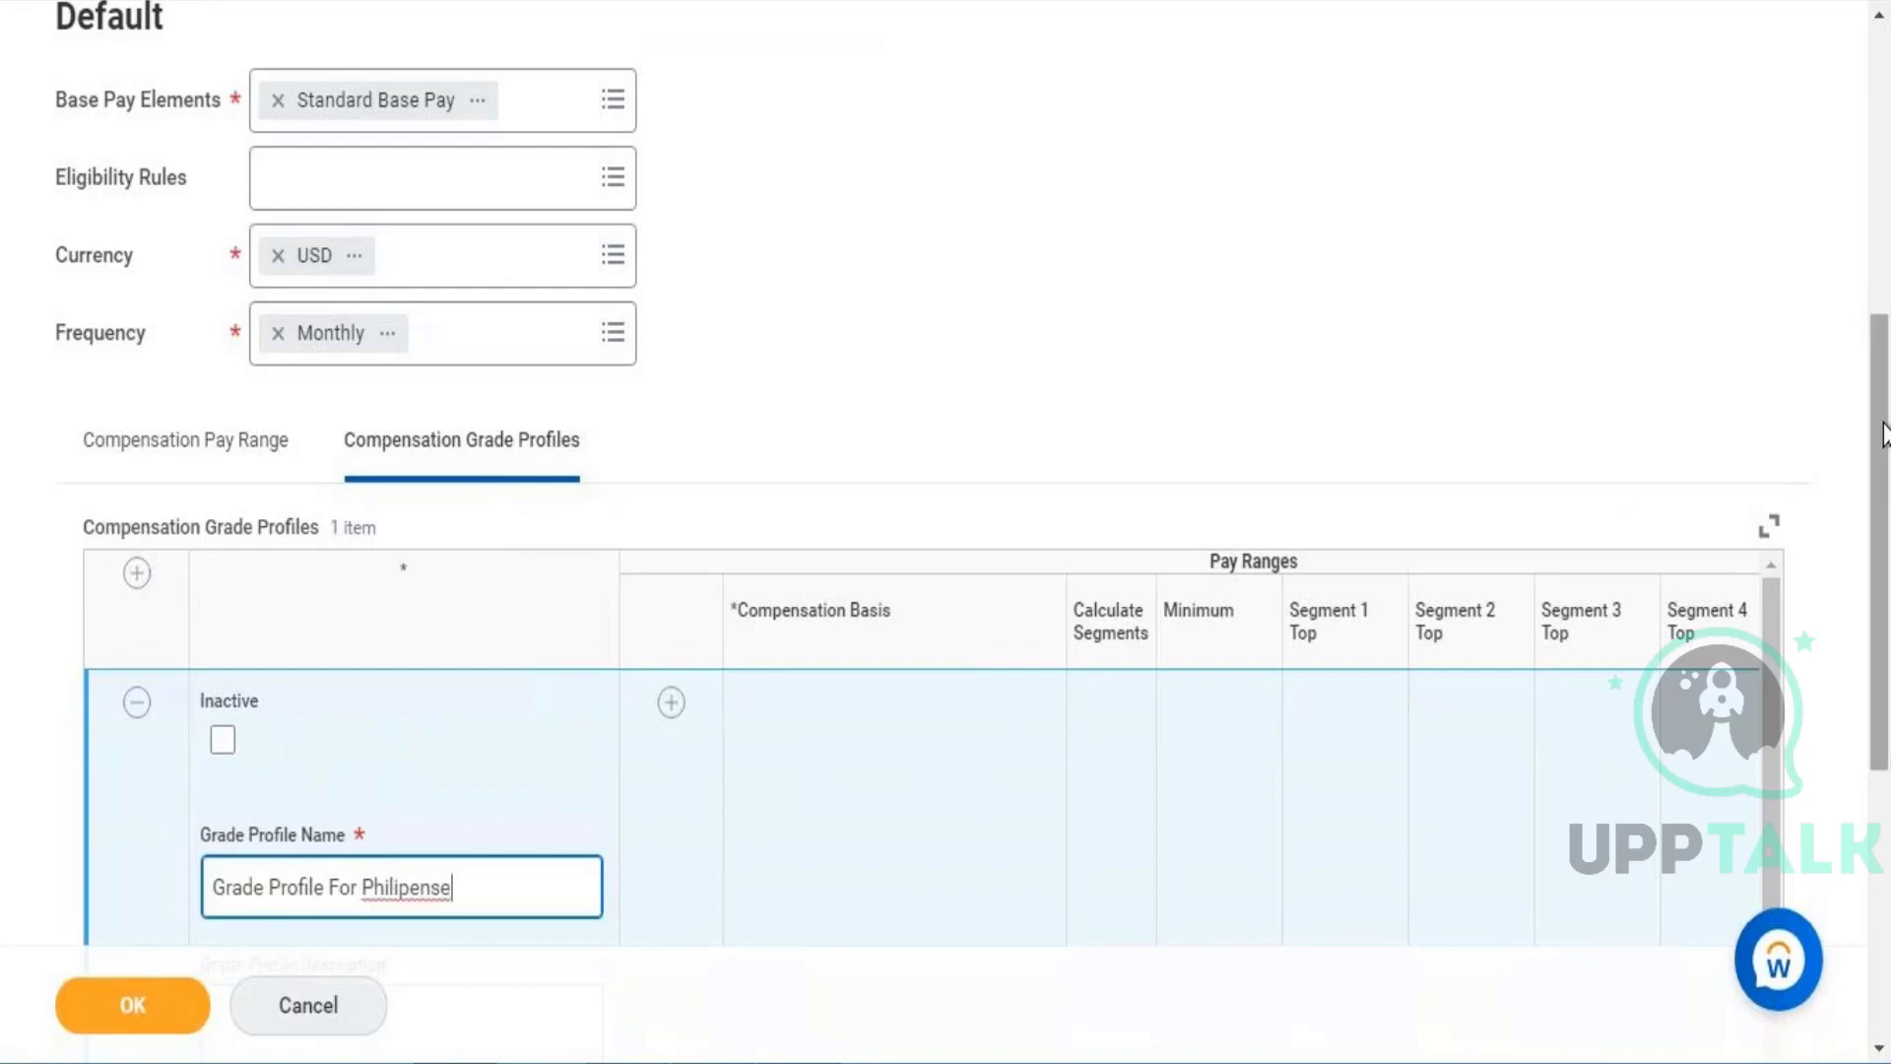
Step: Assign Standard Base Pay as the base pay element of the "Grade Profile For Philipense" profile
scroll(1883, 477, down, 5)
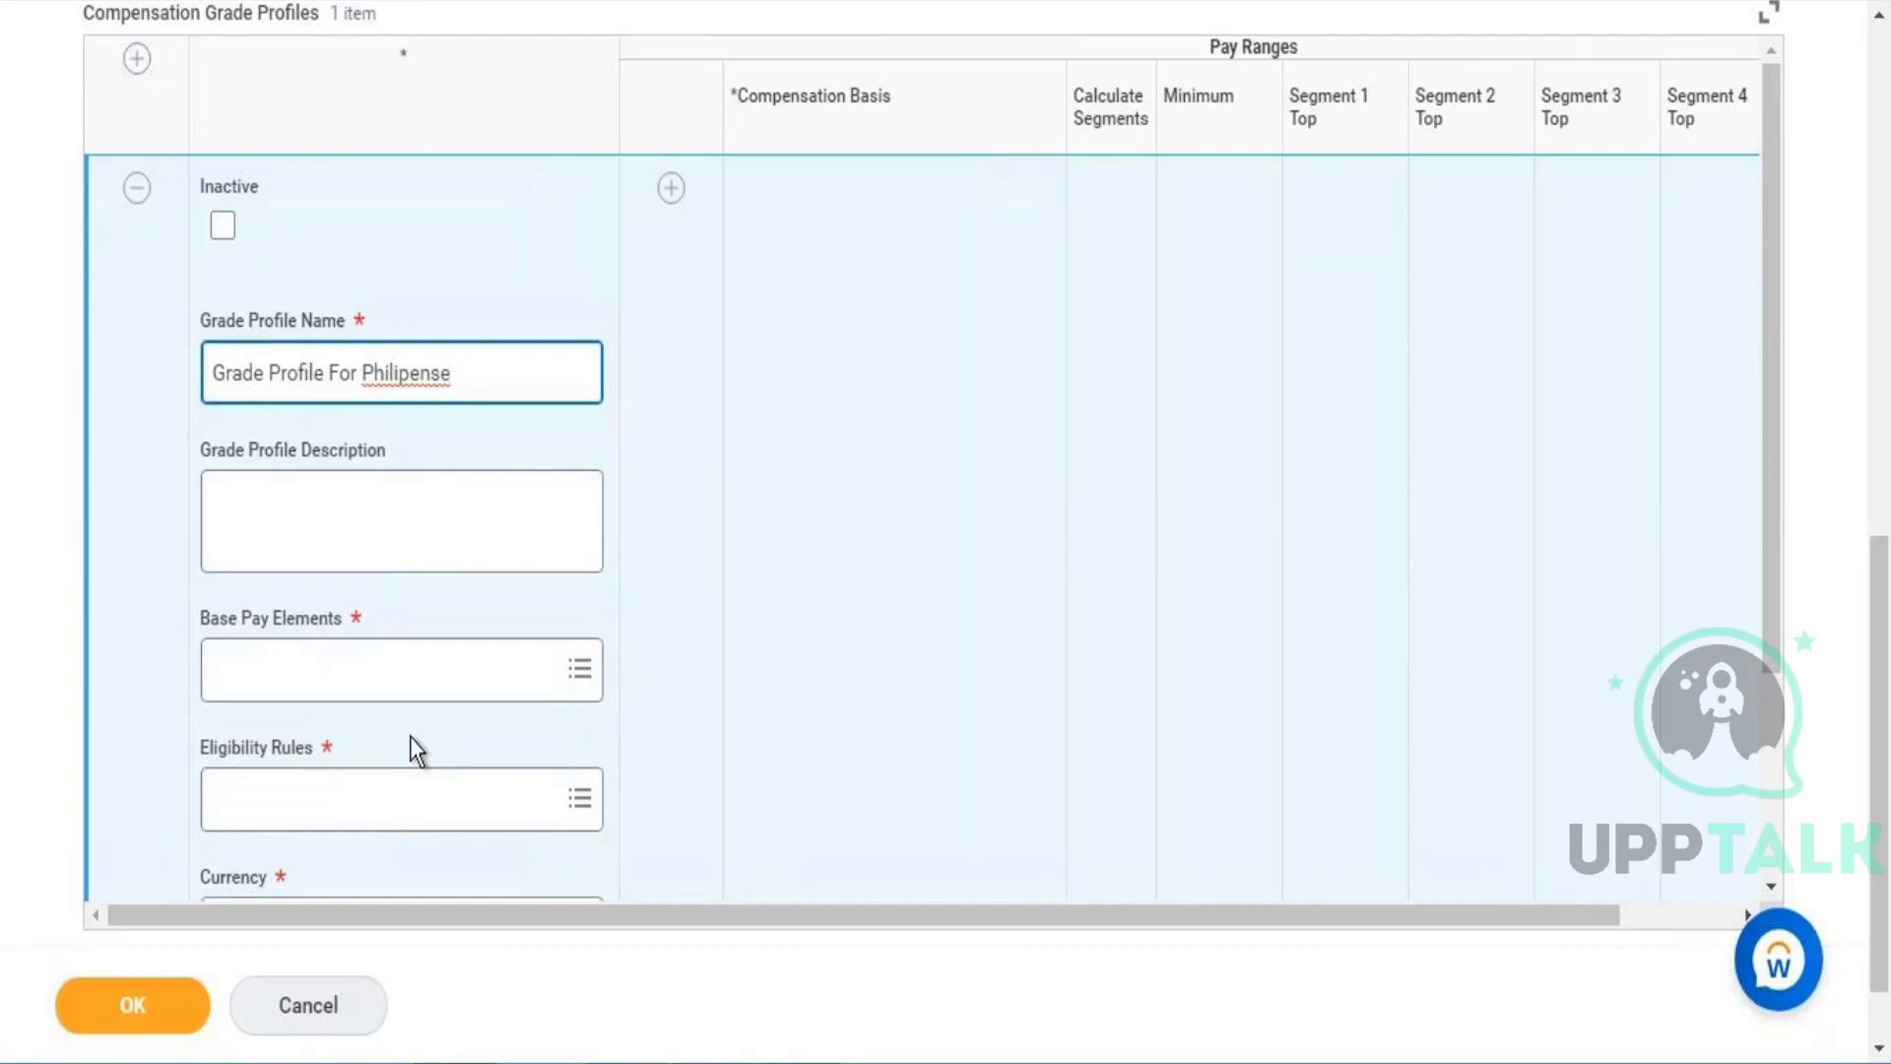
click(413, 693)
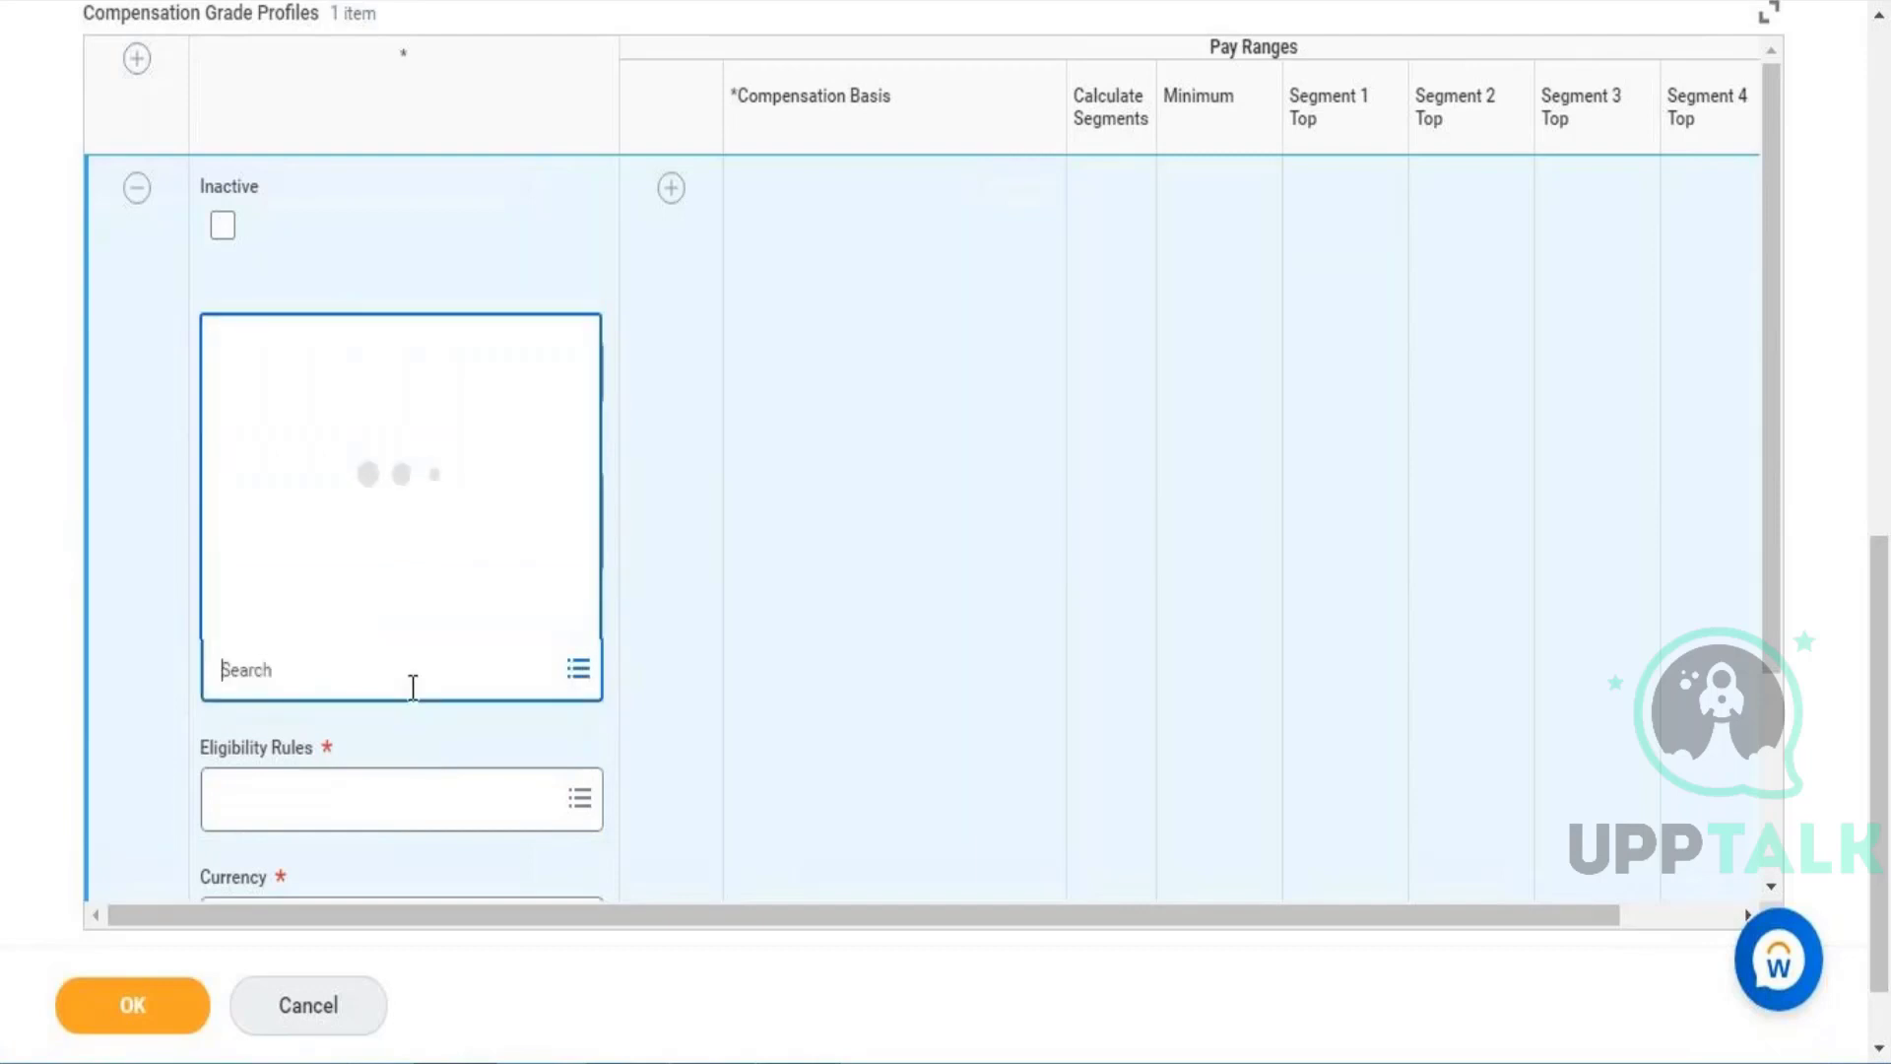
text(Standard)
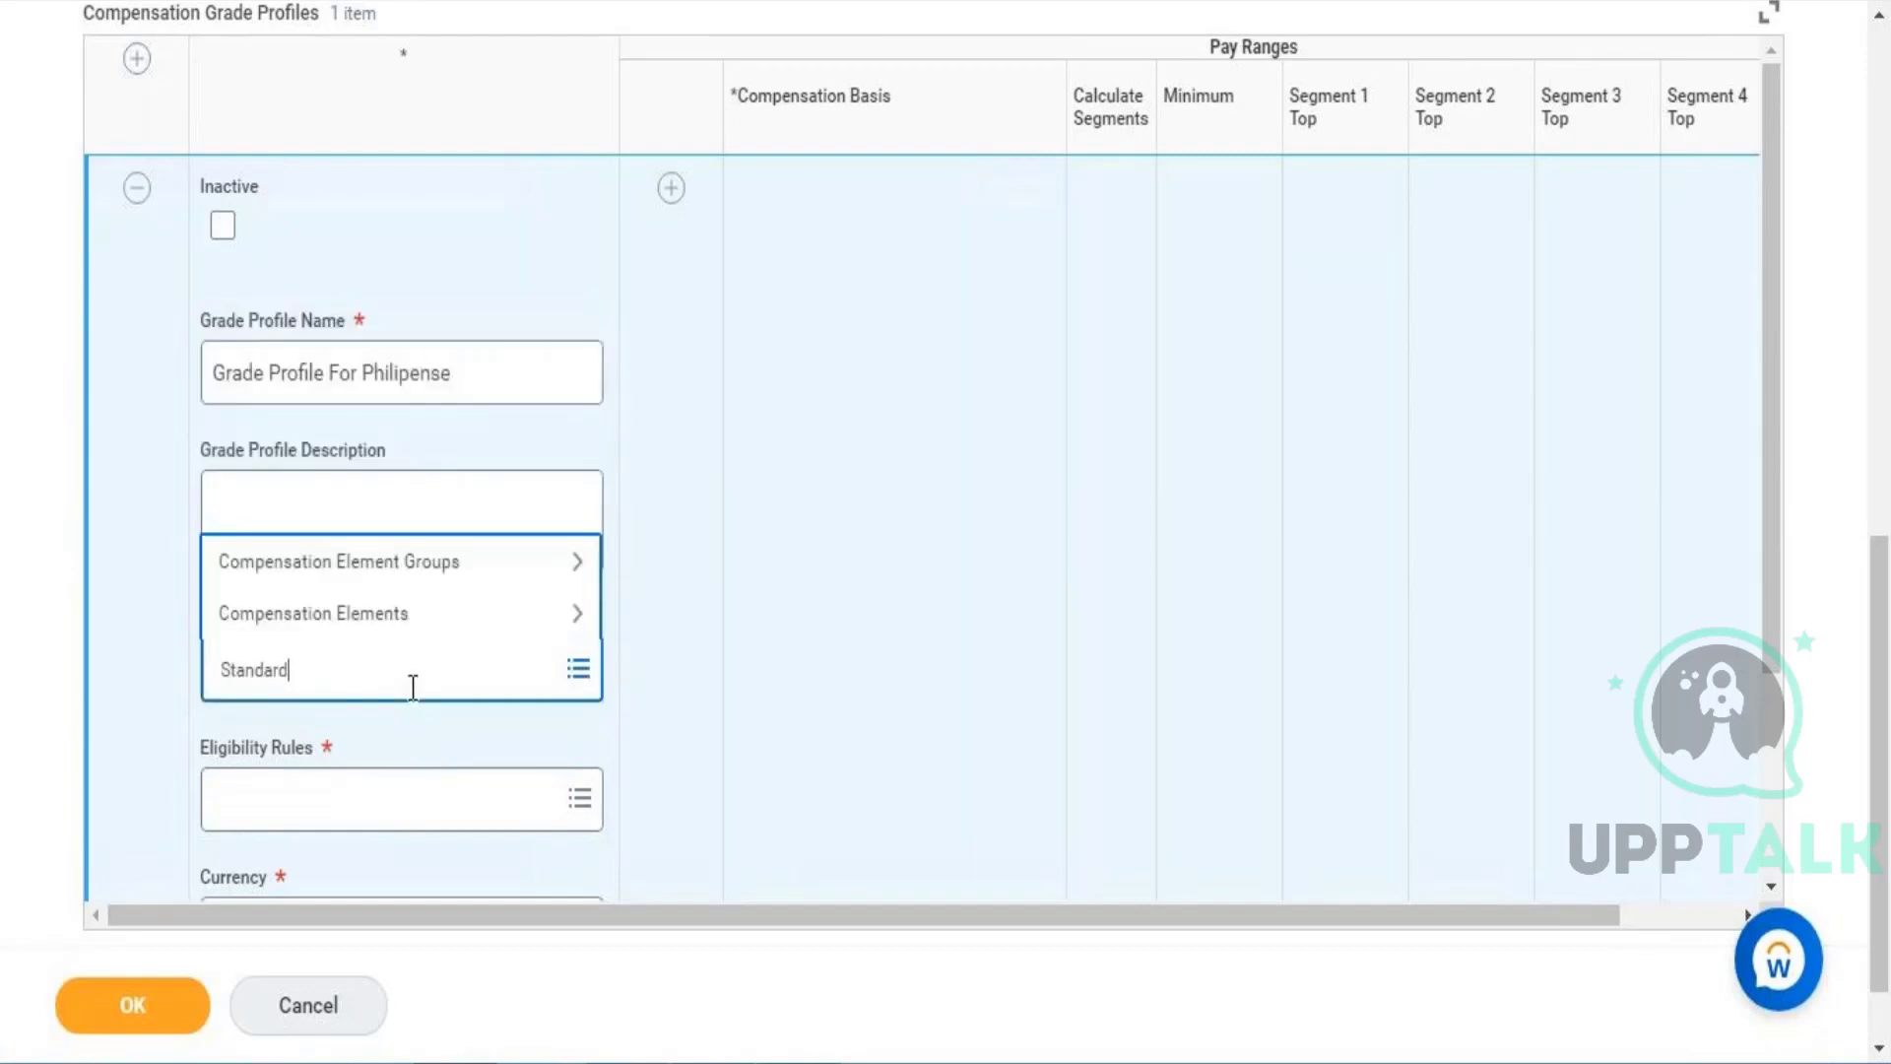
key(Return)
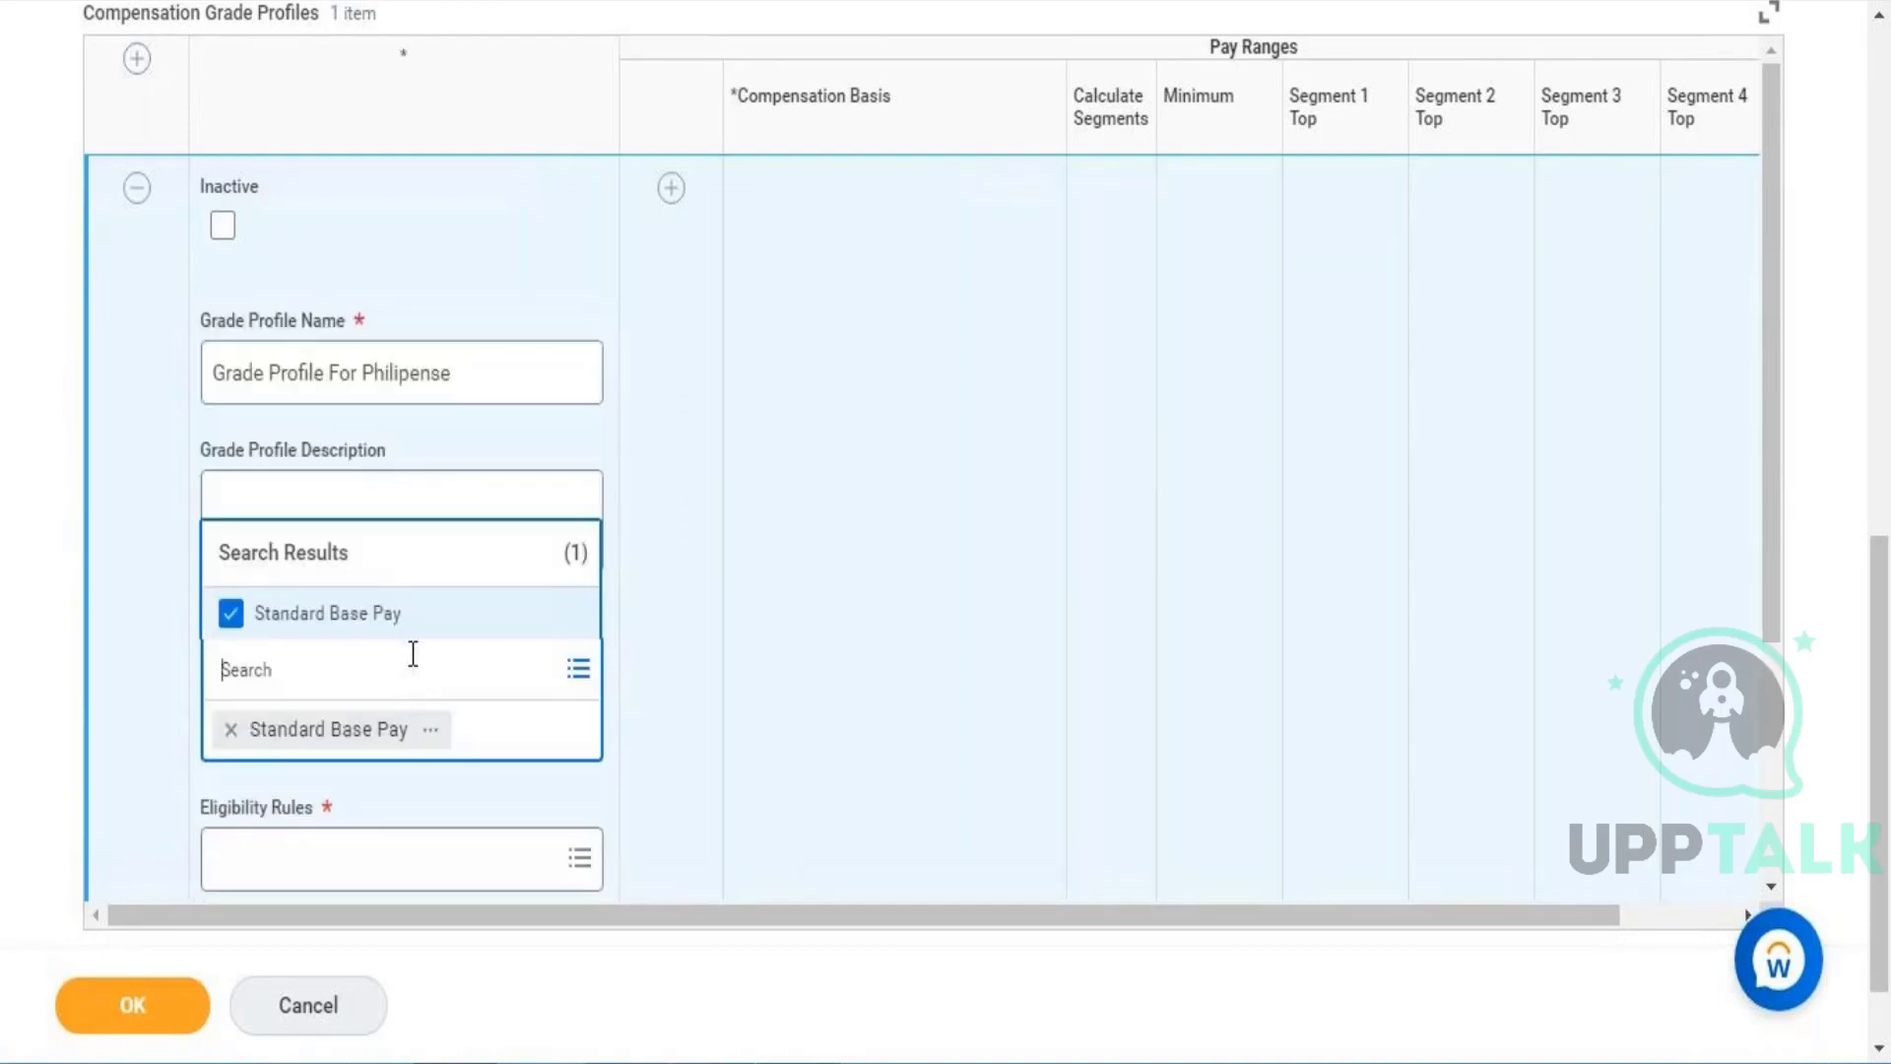
Step: Set the profile's eligibility rule to Country - Philippines
click(412, 864)
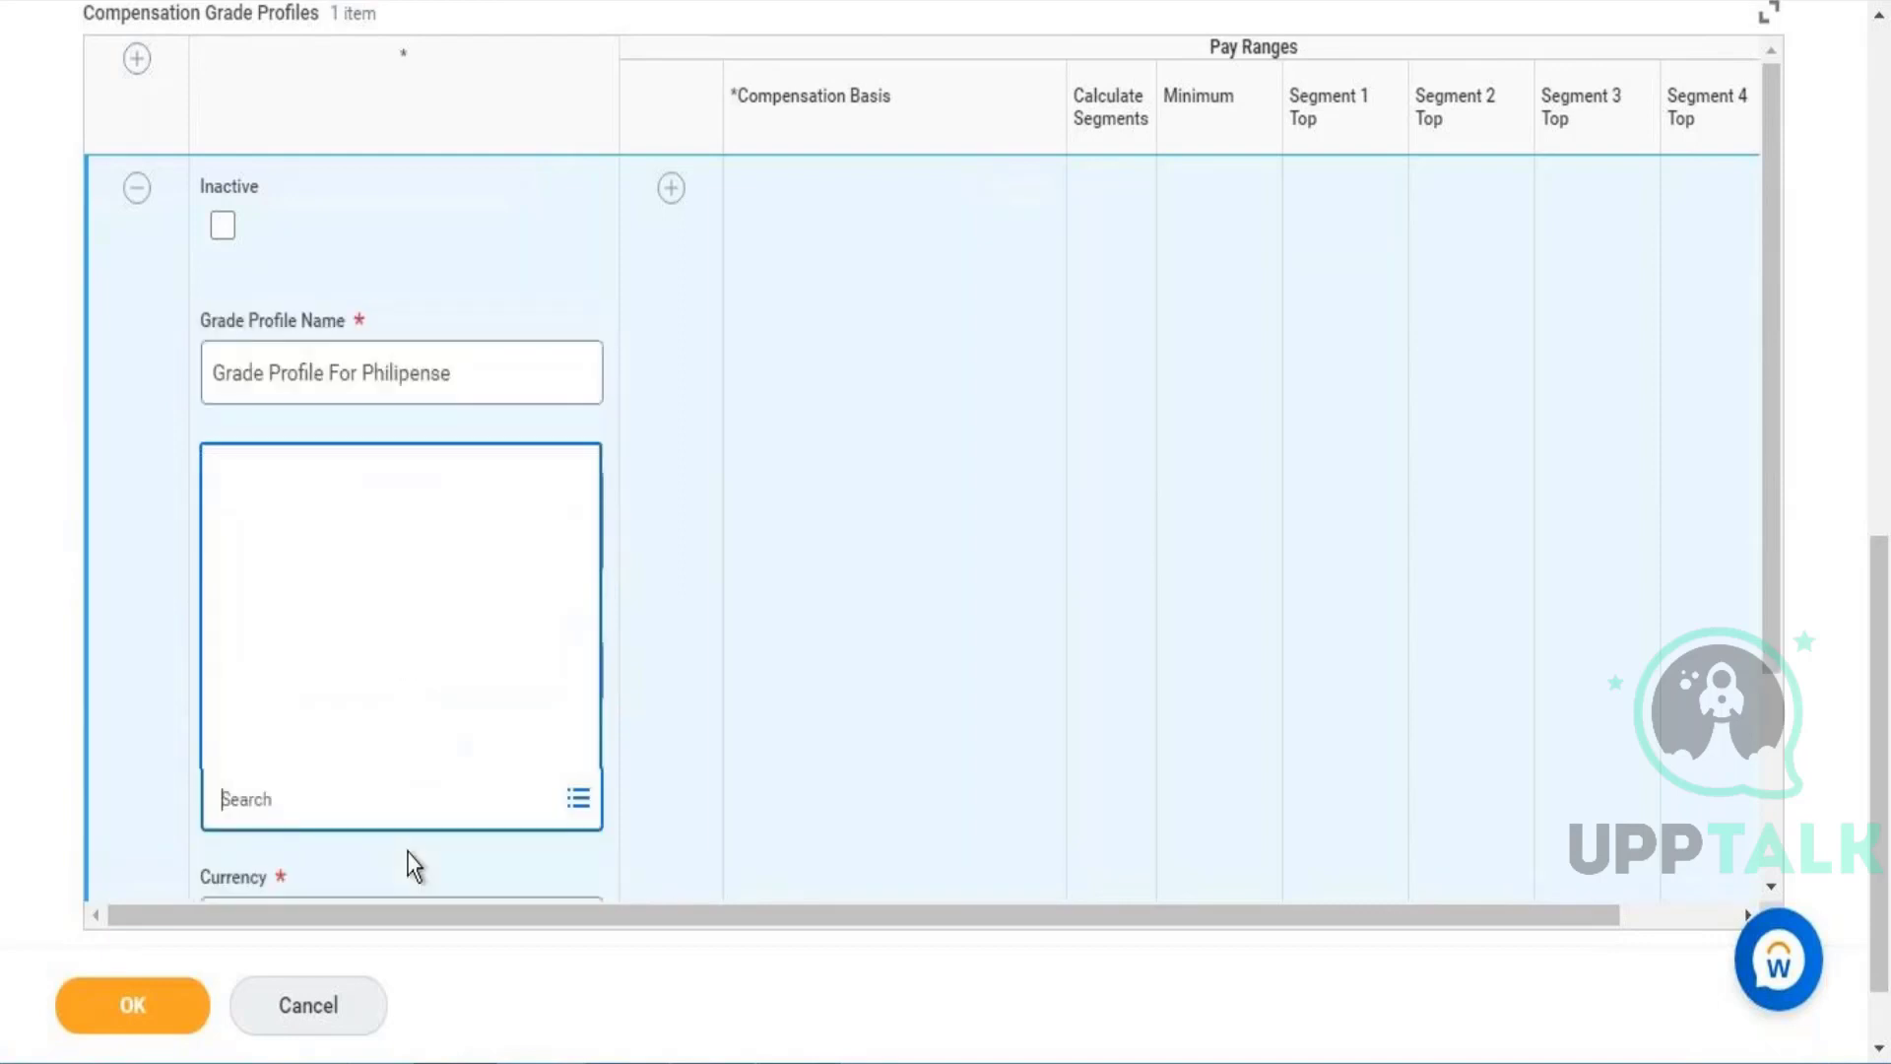
text(cou)
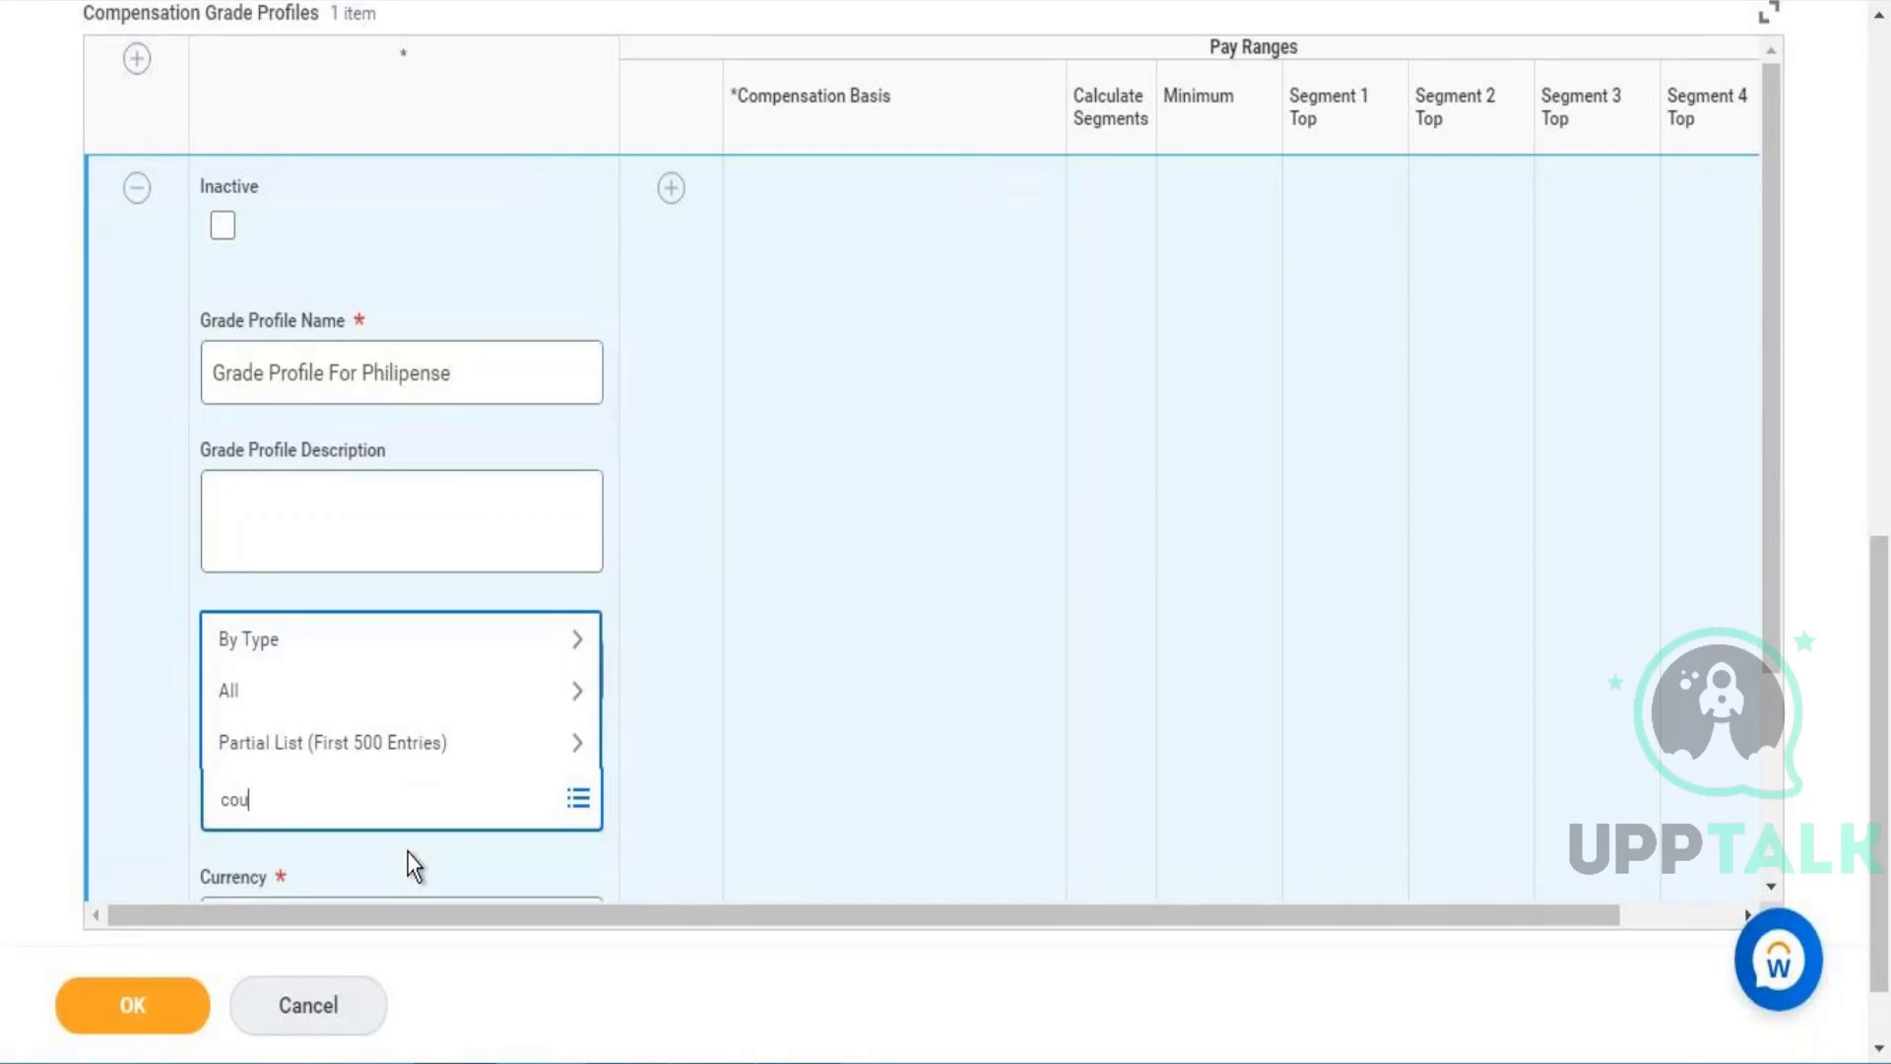
text(ntry - philipen)
key(Return)
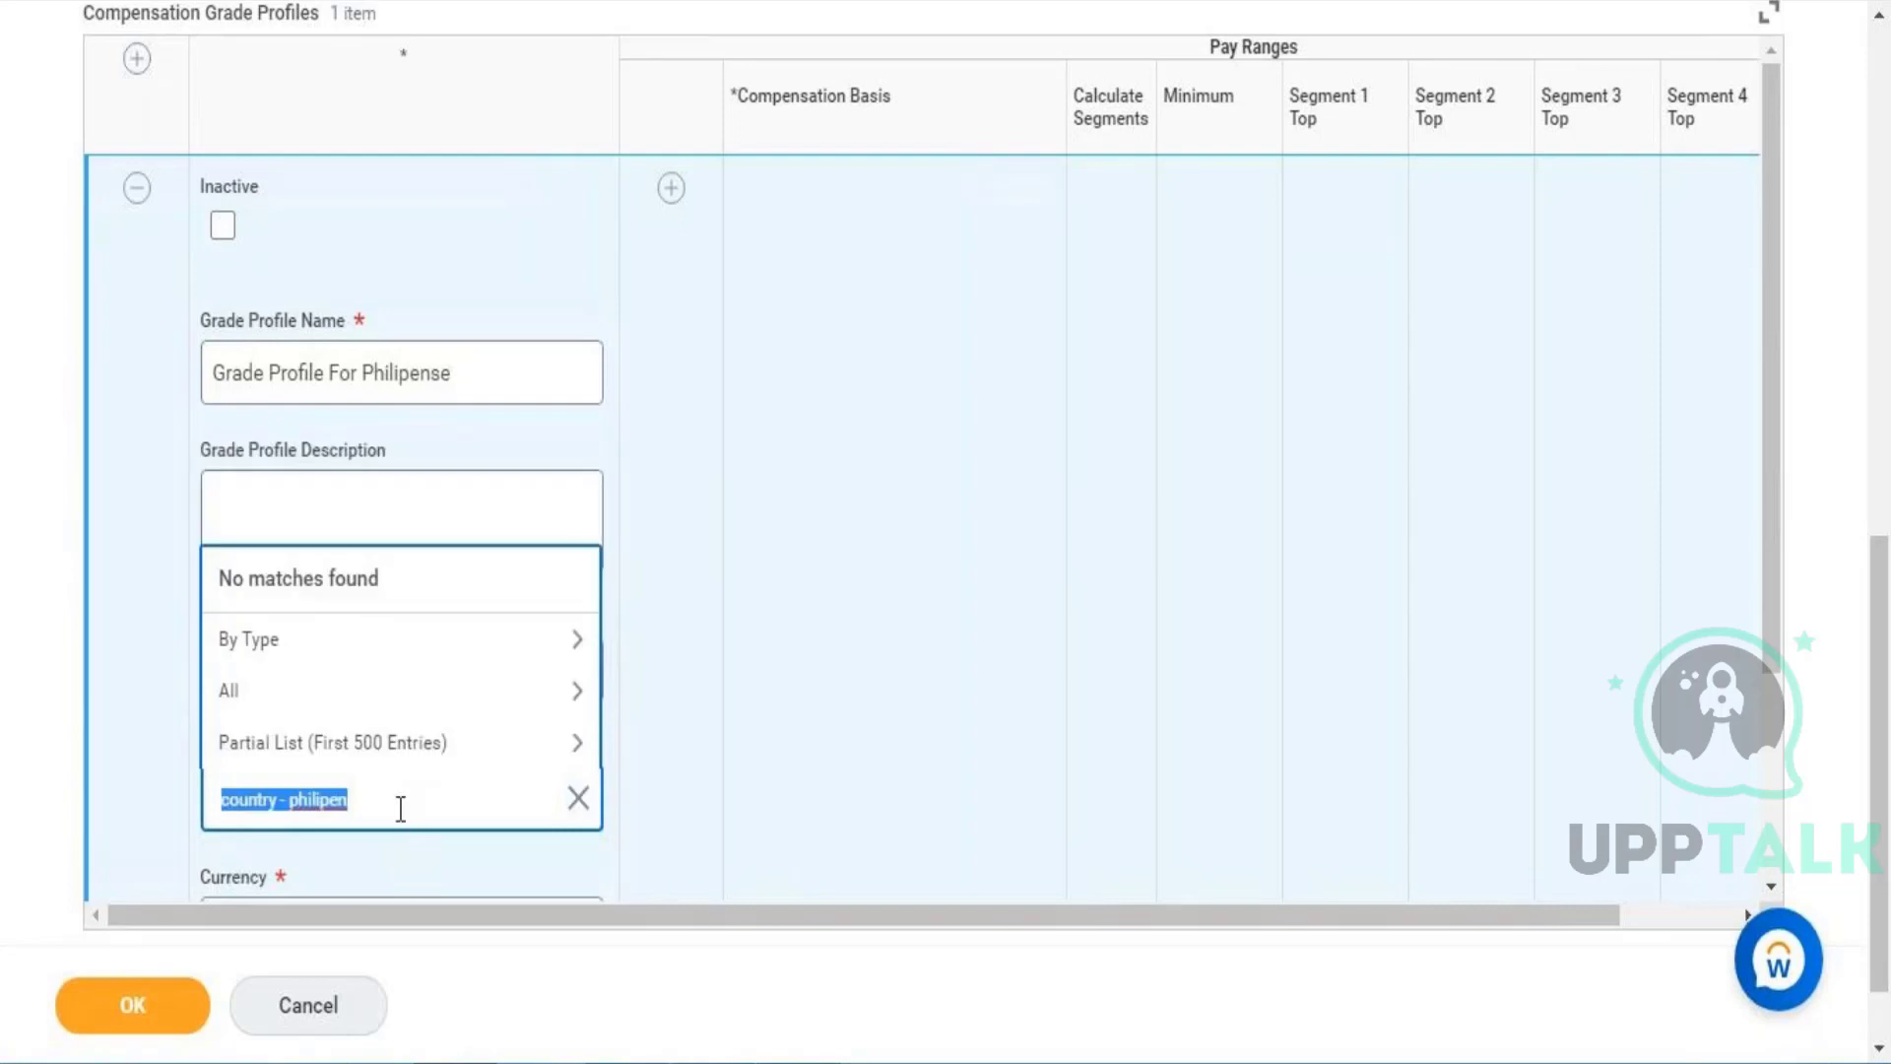
click(399, 806)
key(BackSpace)
key(BackSpace)
key(BackSpace)
key(BackSpace)
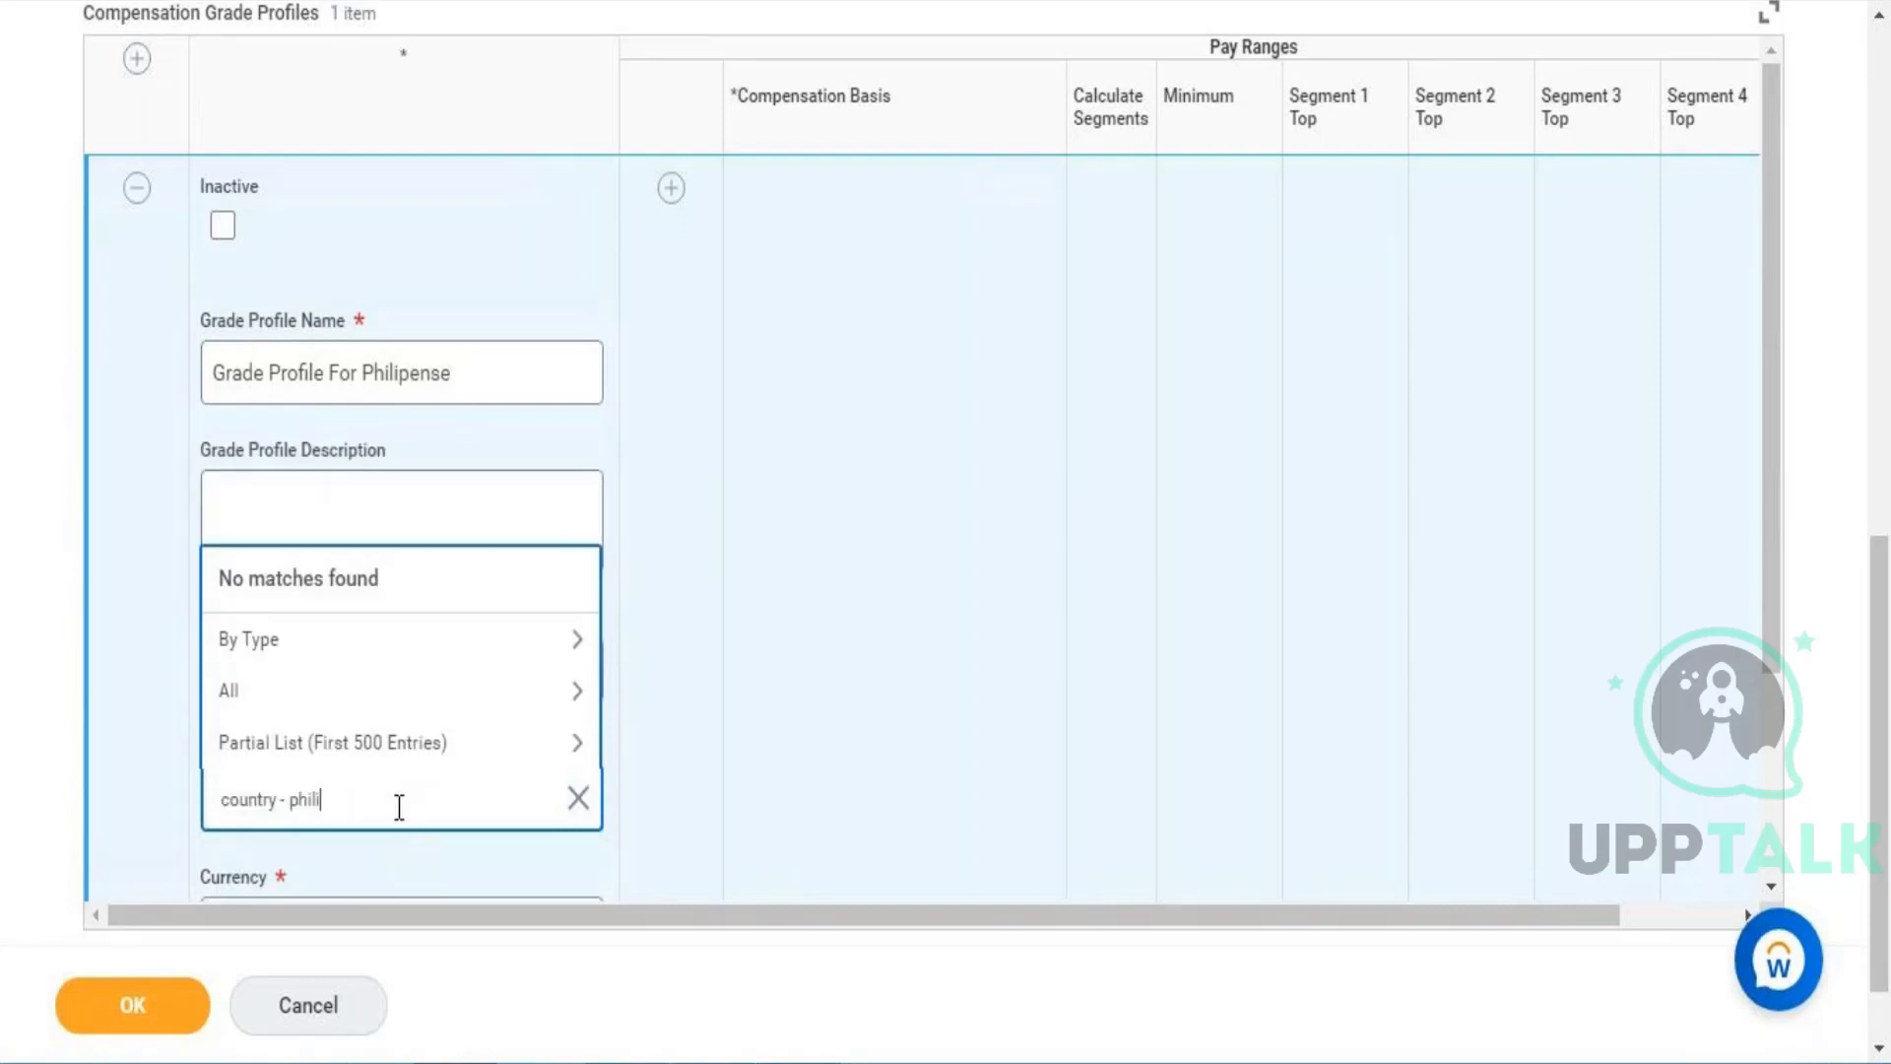
key(Return)
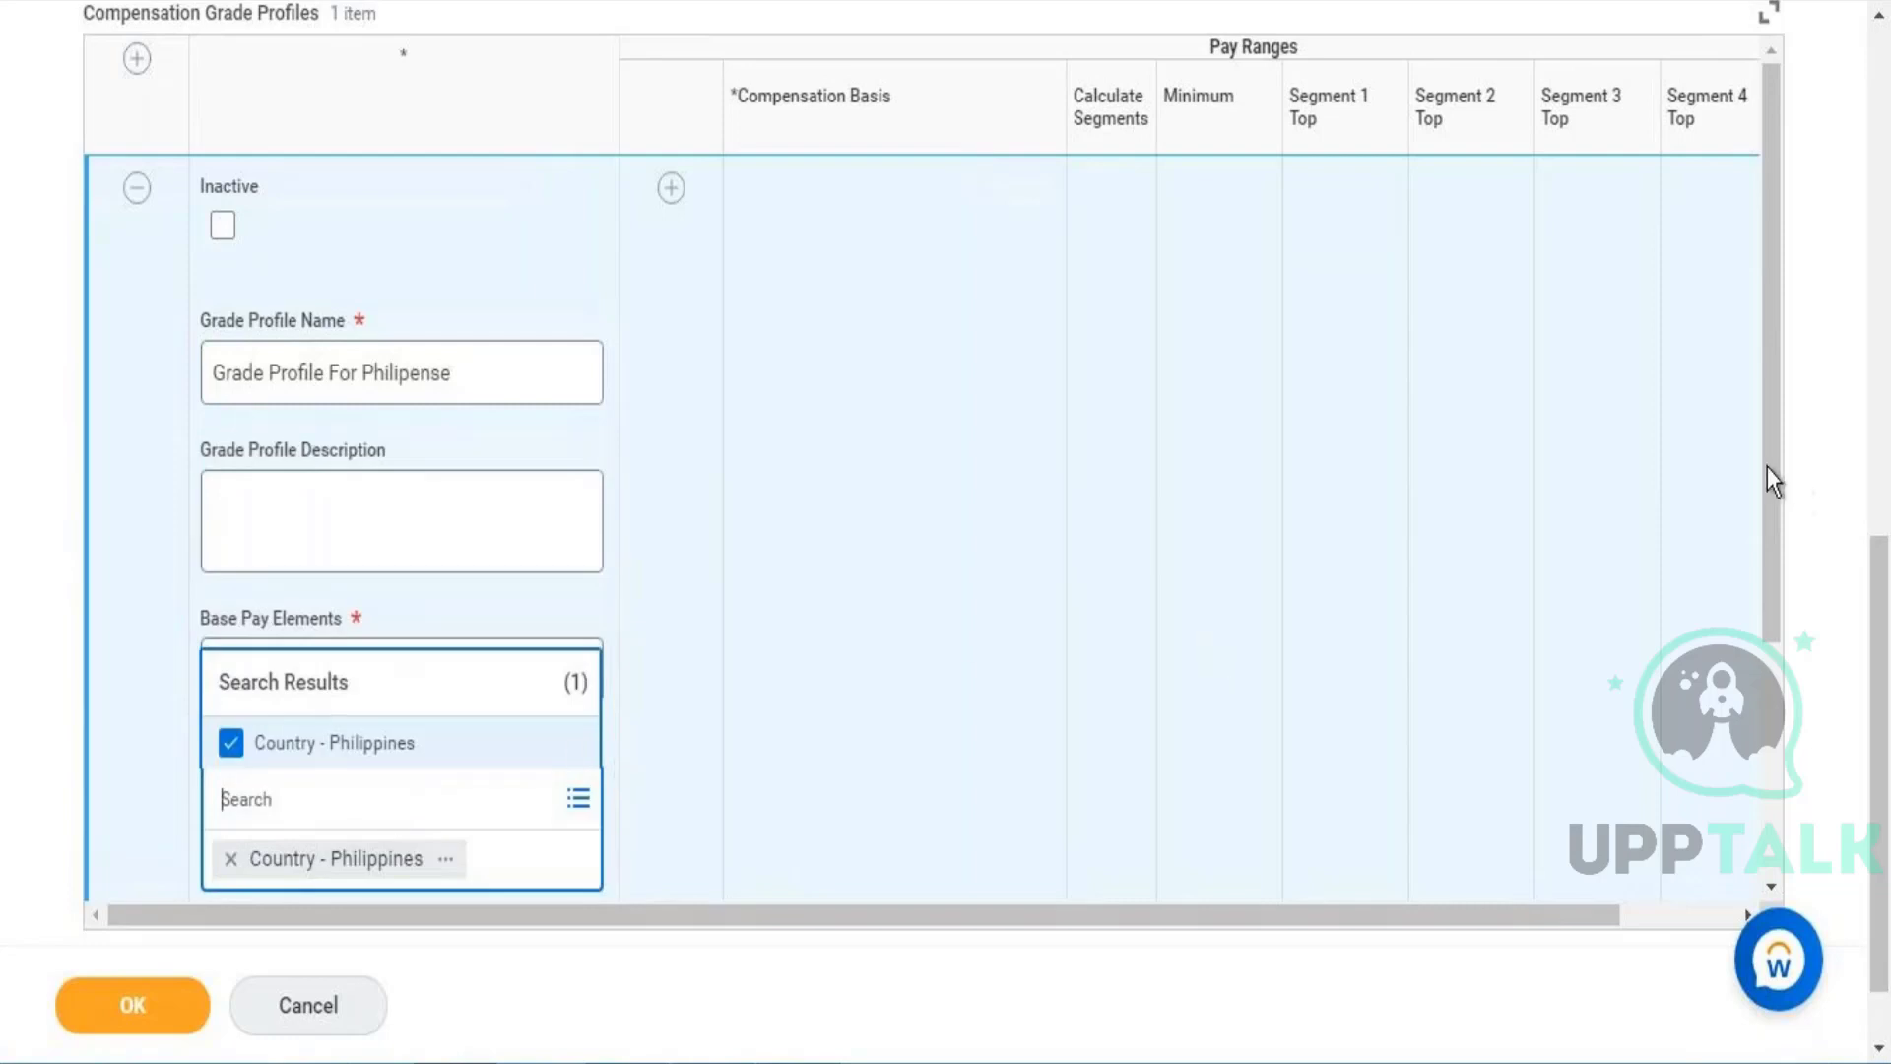
Step: Set the currency of the Philippines grade profile to PHP
drag(1767, 465, 1768, 666)
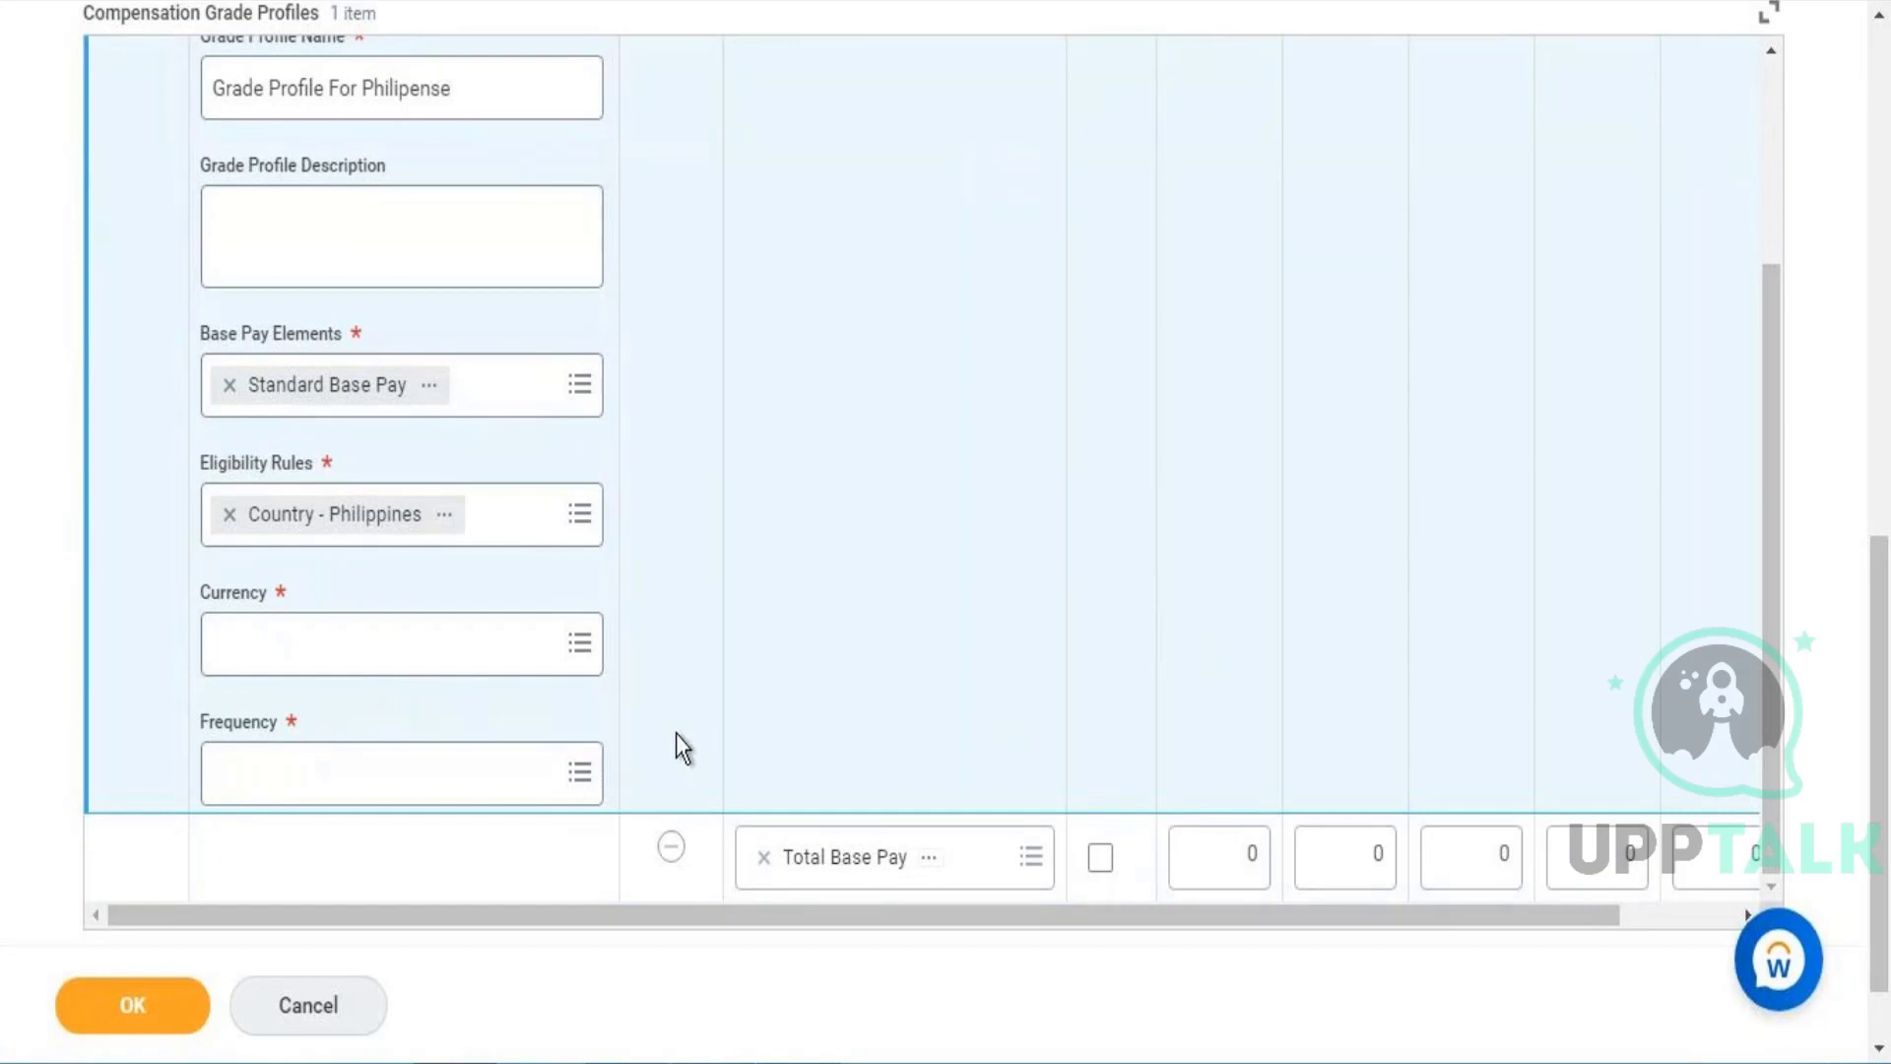
click(432, 657)
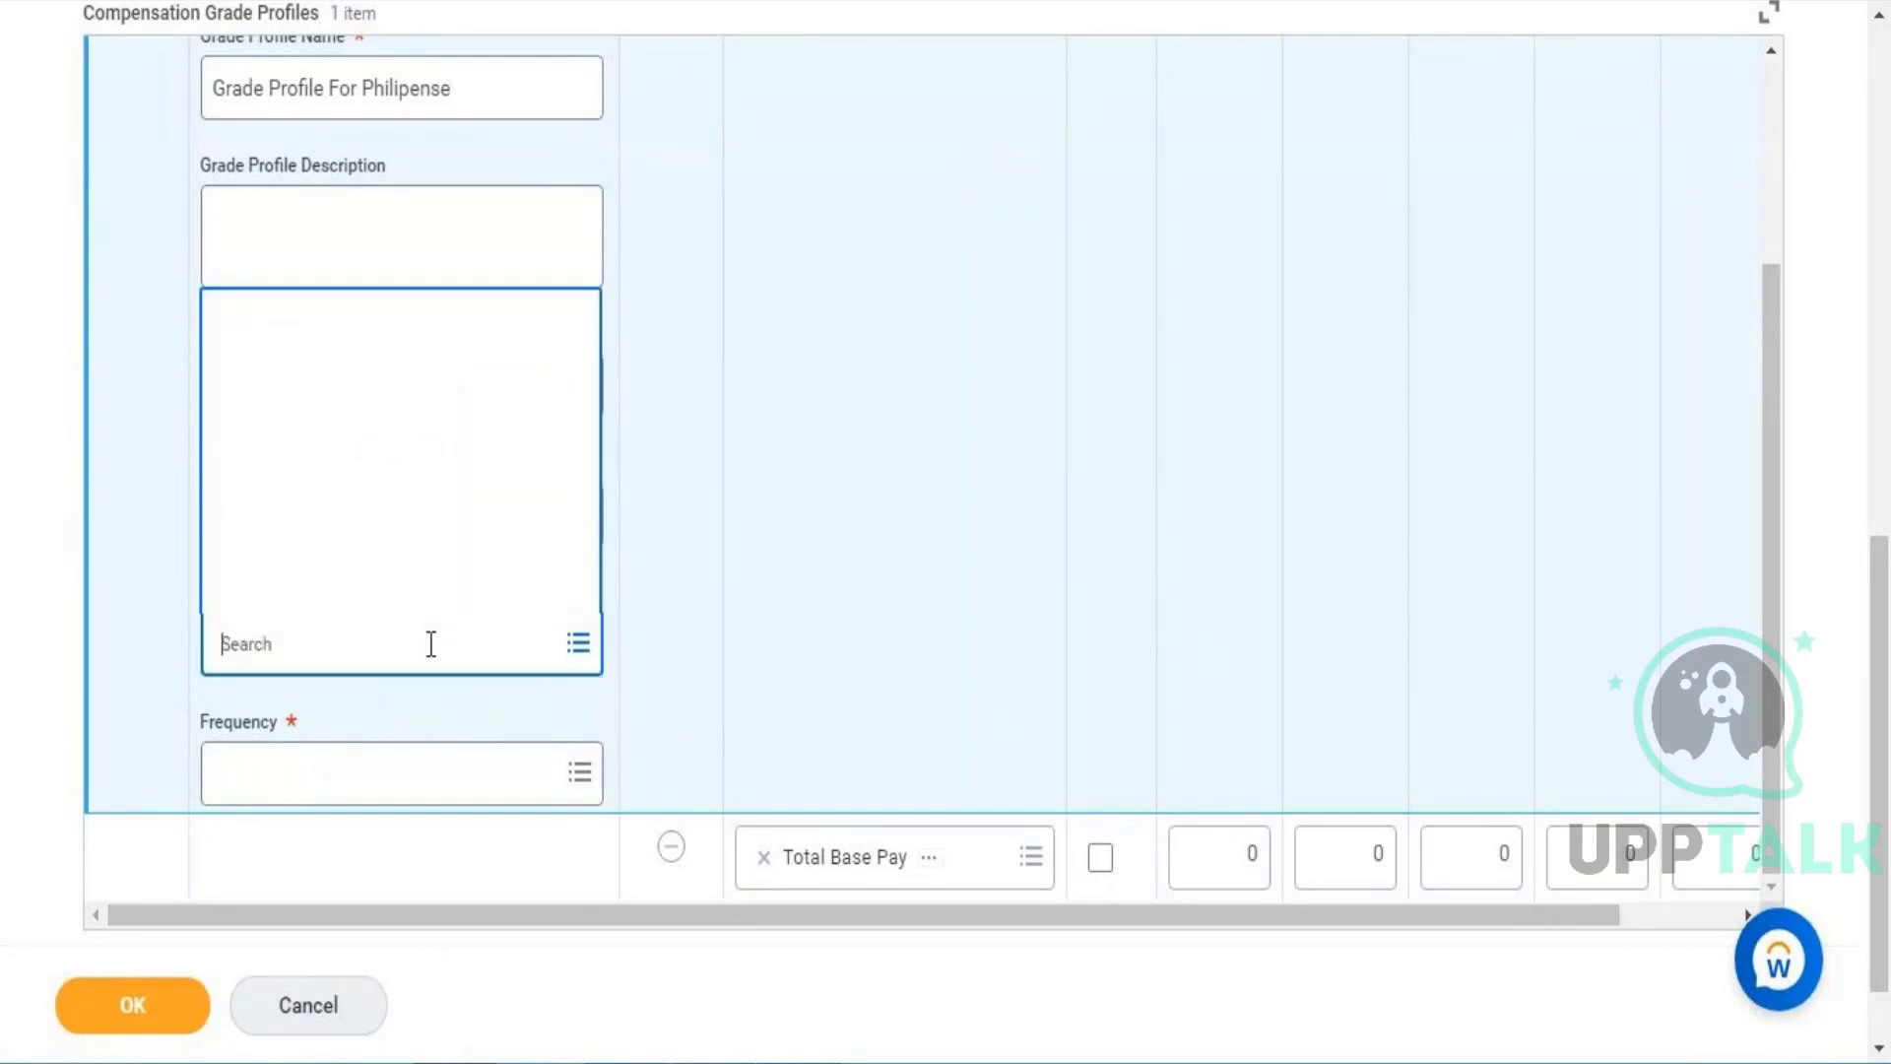
text(PHP)
key(Return)
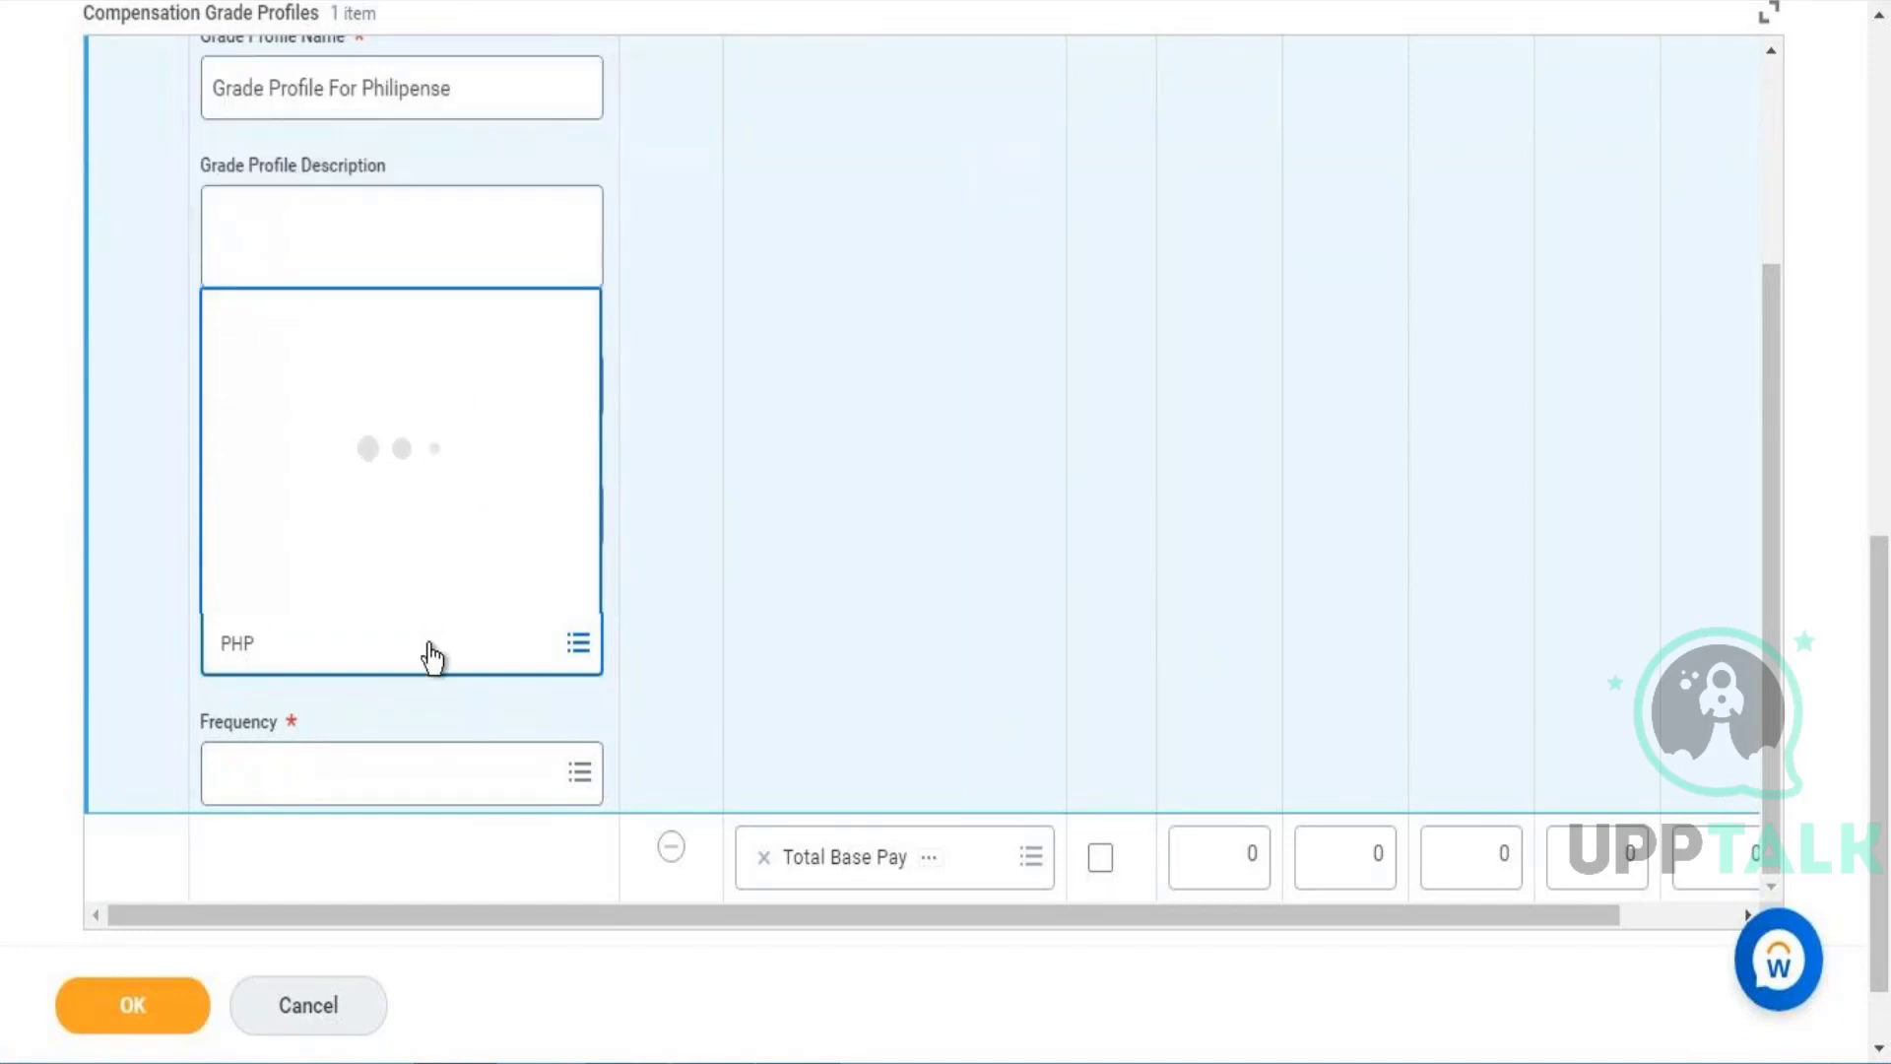
Step: Set the frequency of the Philippines grade profile to Monthly
click(435, 796)
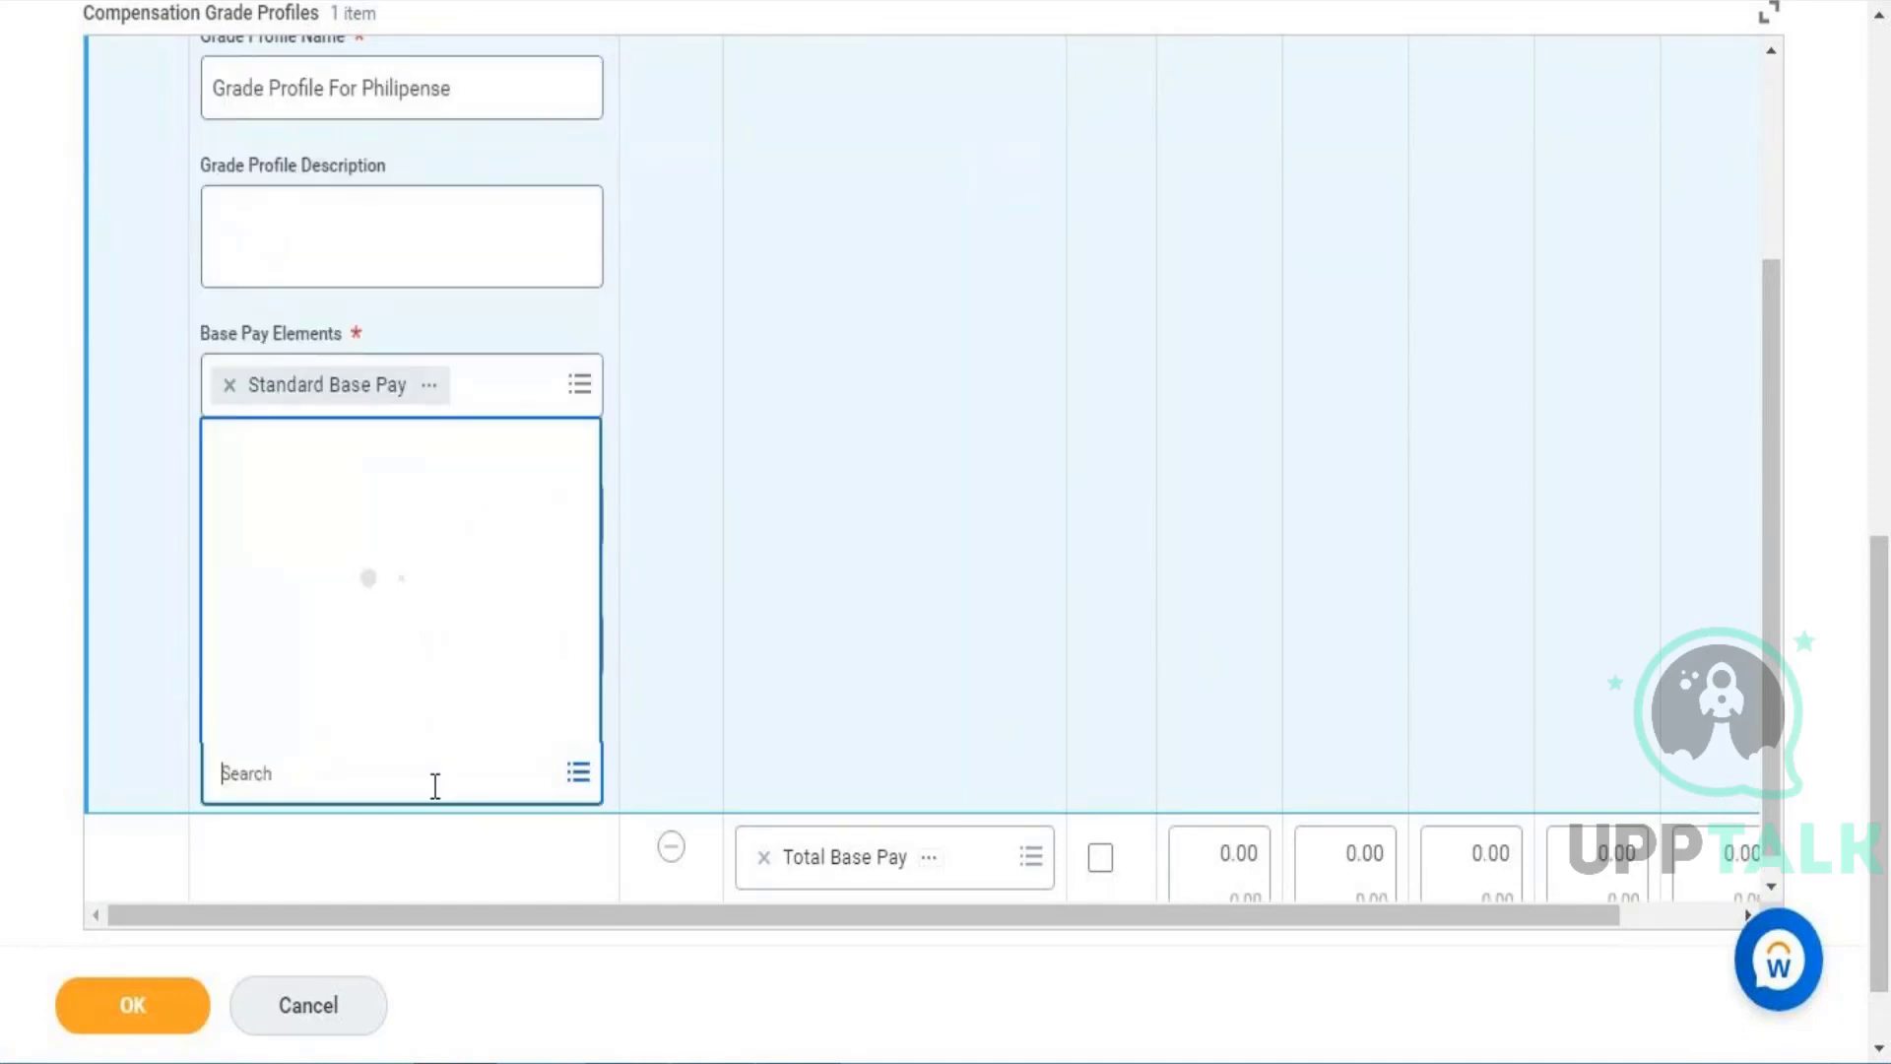
text(monthyl)
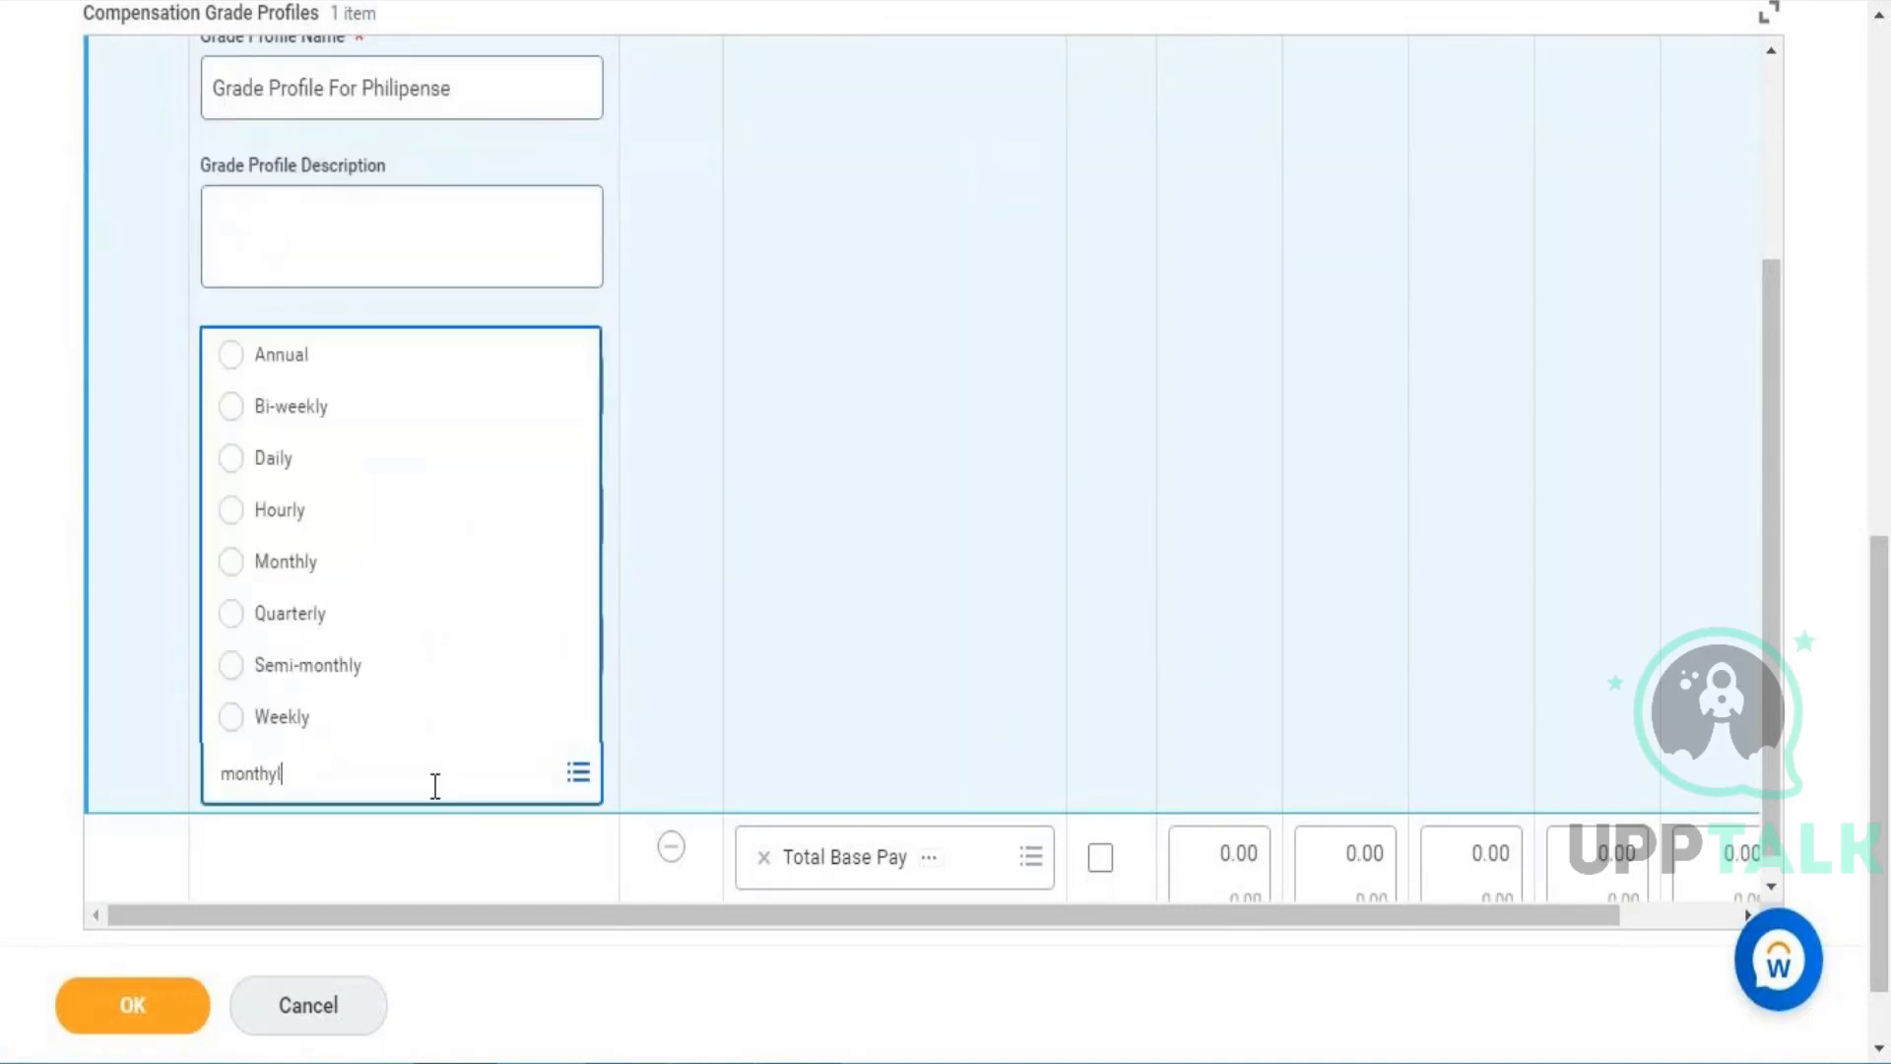
key(BackSpace)
key(BackSpace)
text(ly)
key(Return)
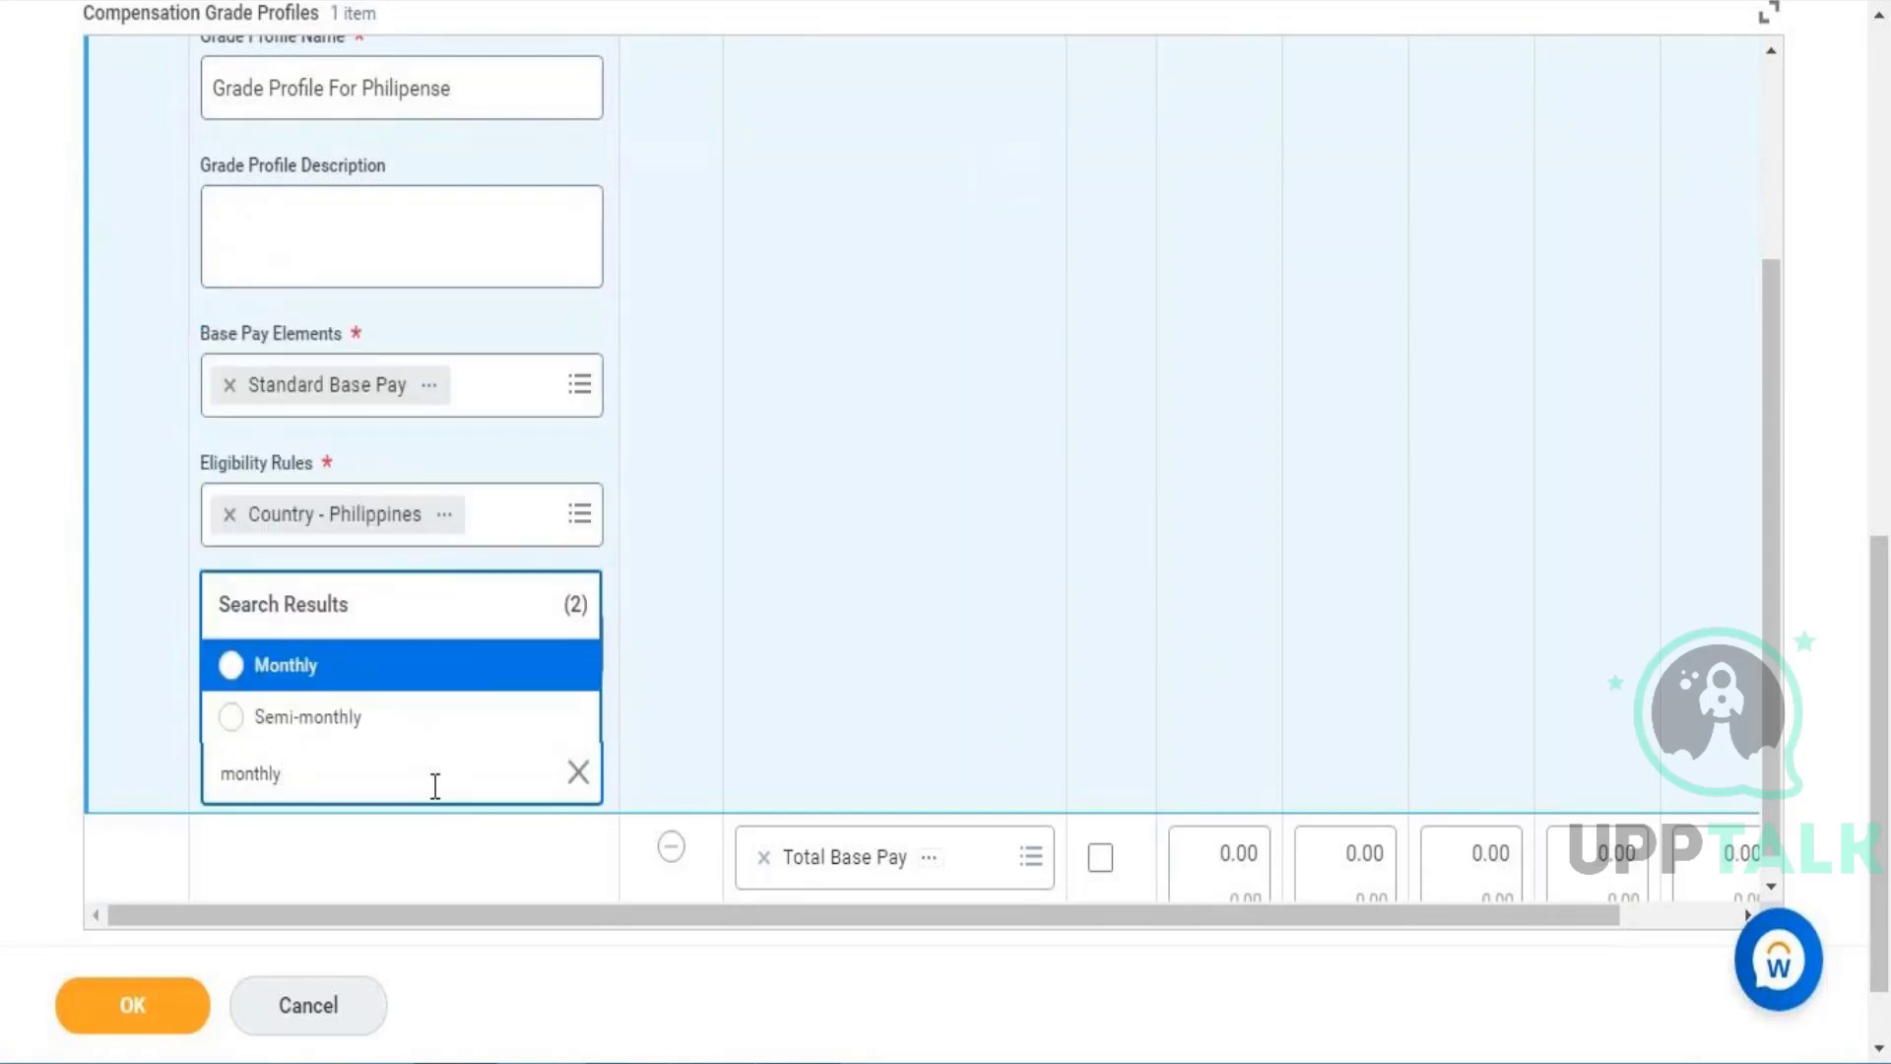
click(436, 670)
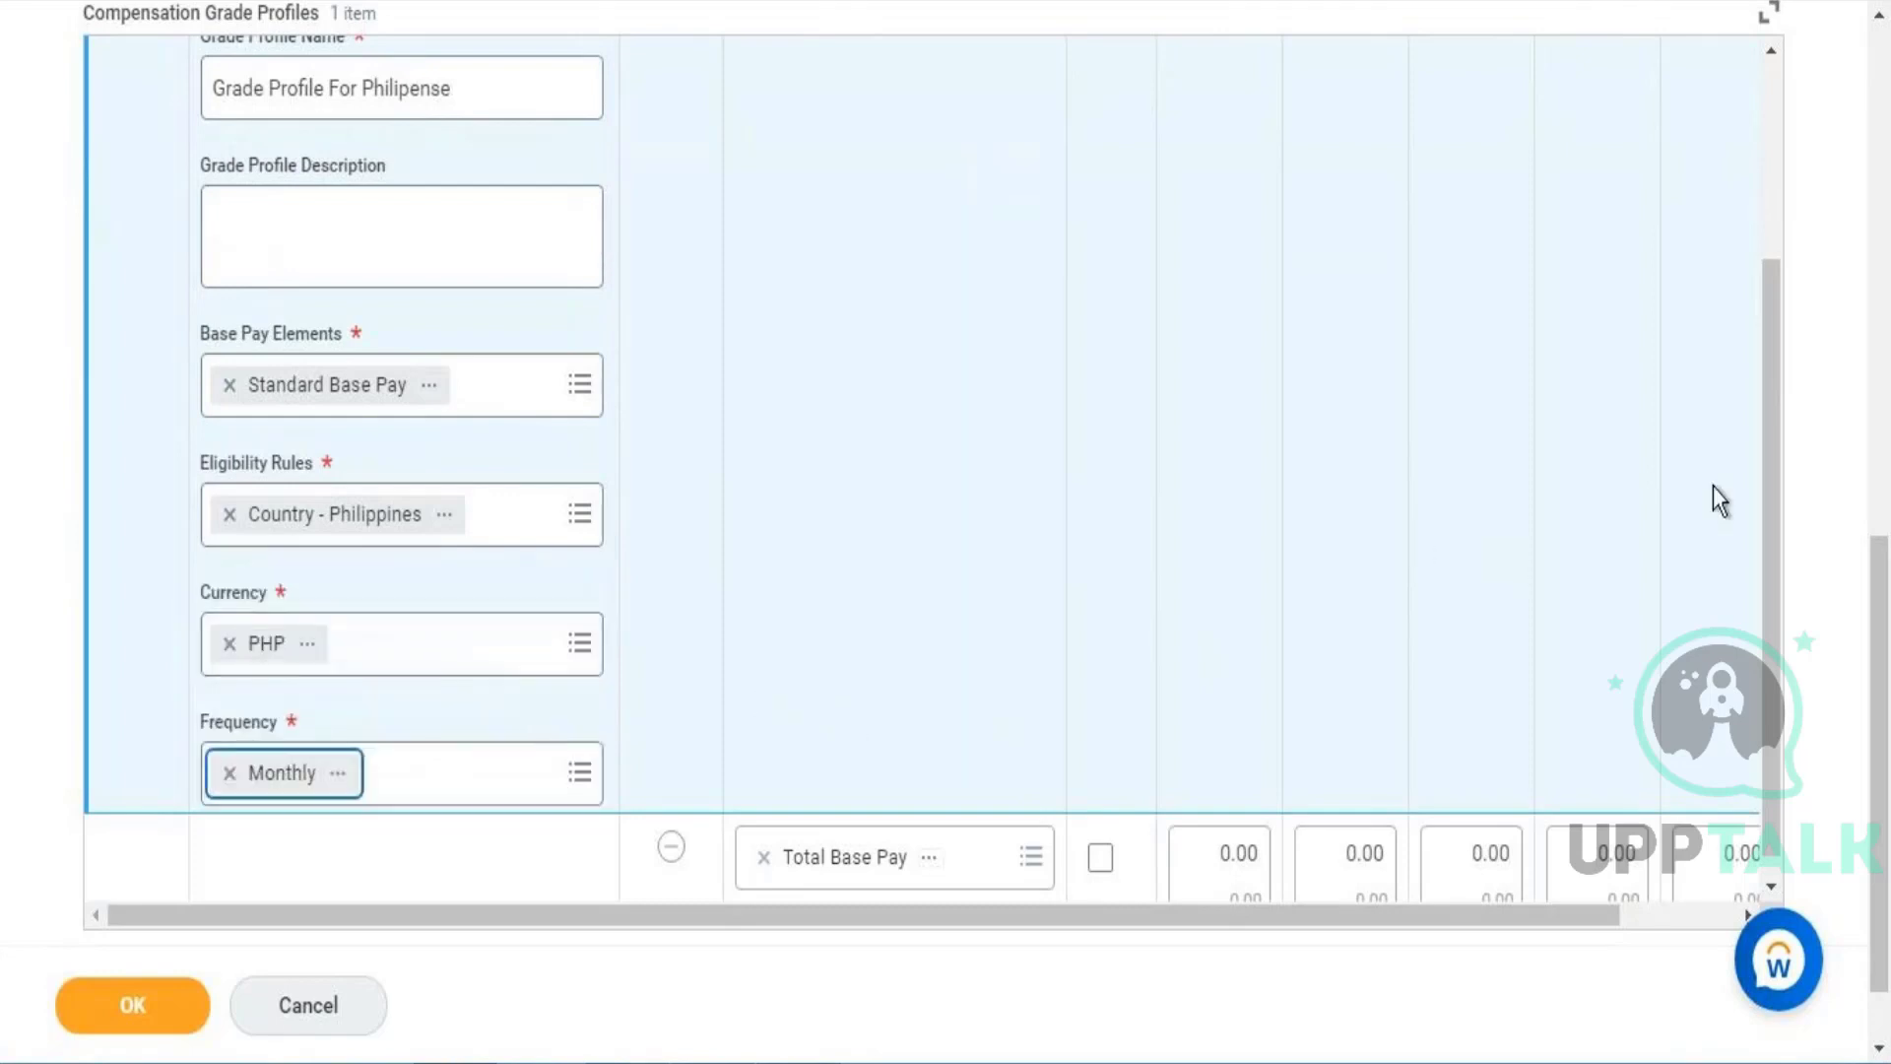
Step: Enable segment calculation for the profile's Total Base Pay range and set its minimum to 30,000
scroll(1774, 477, down, 1)
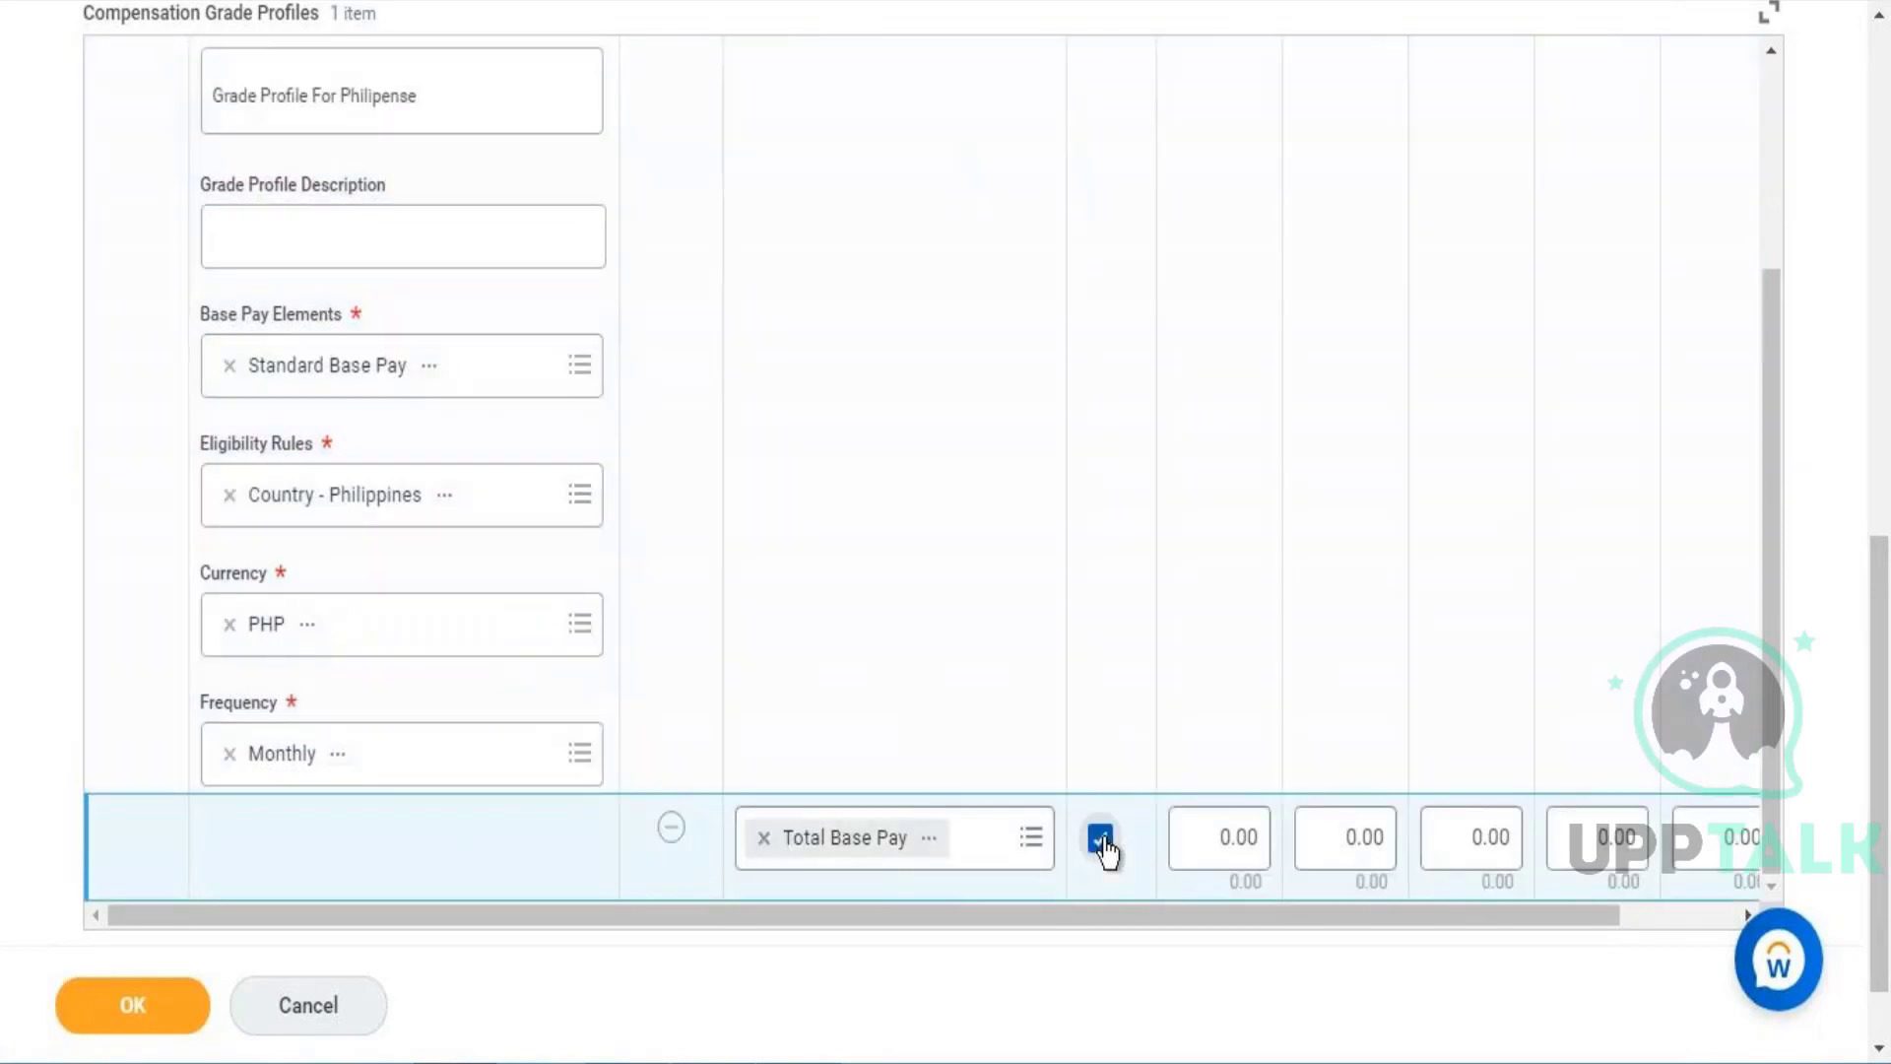
click(1206, 842)
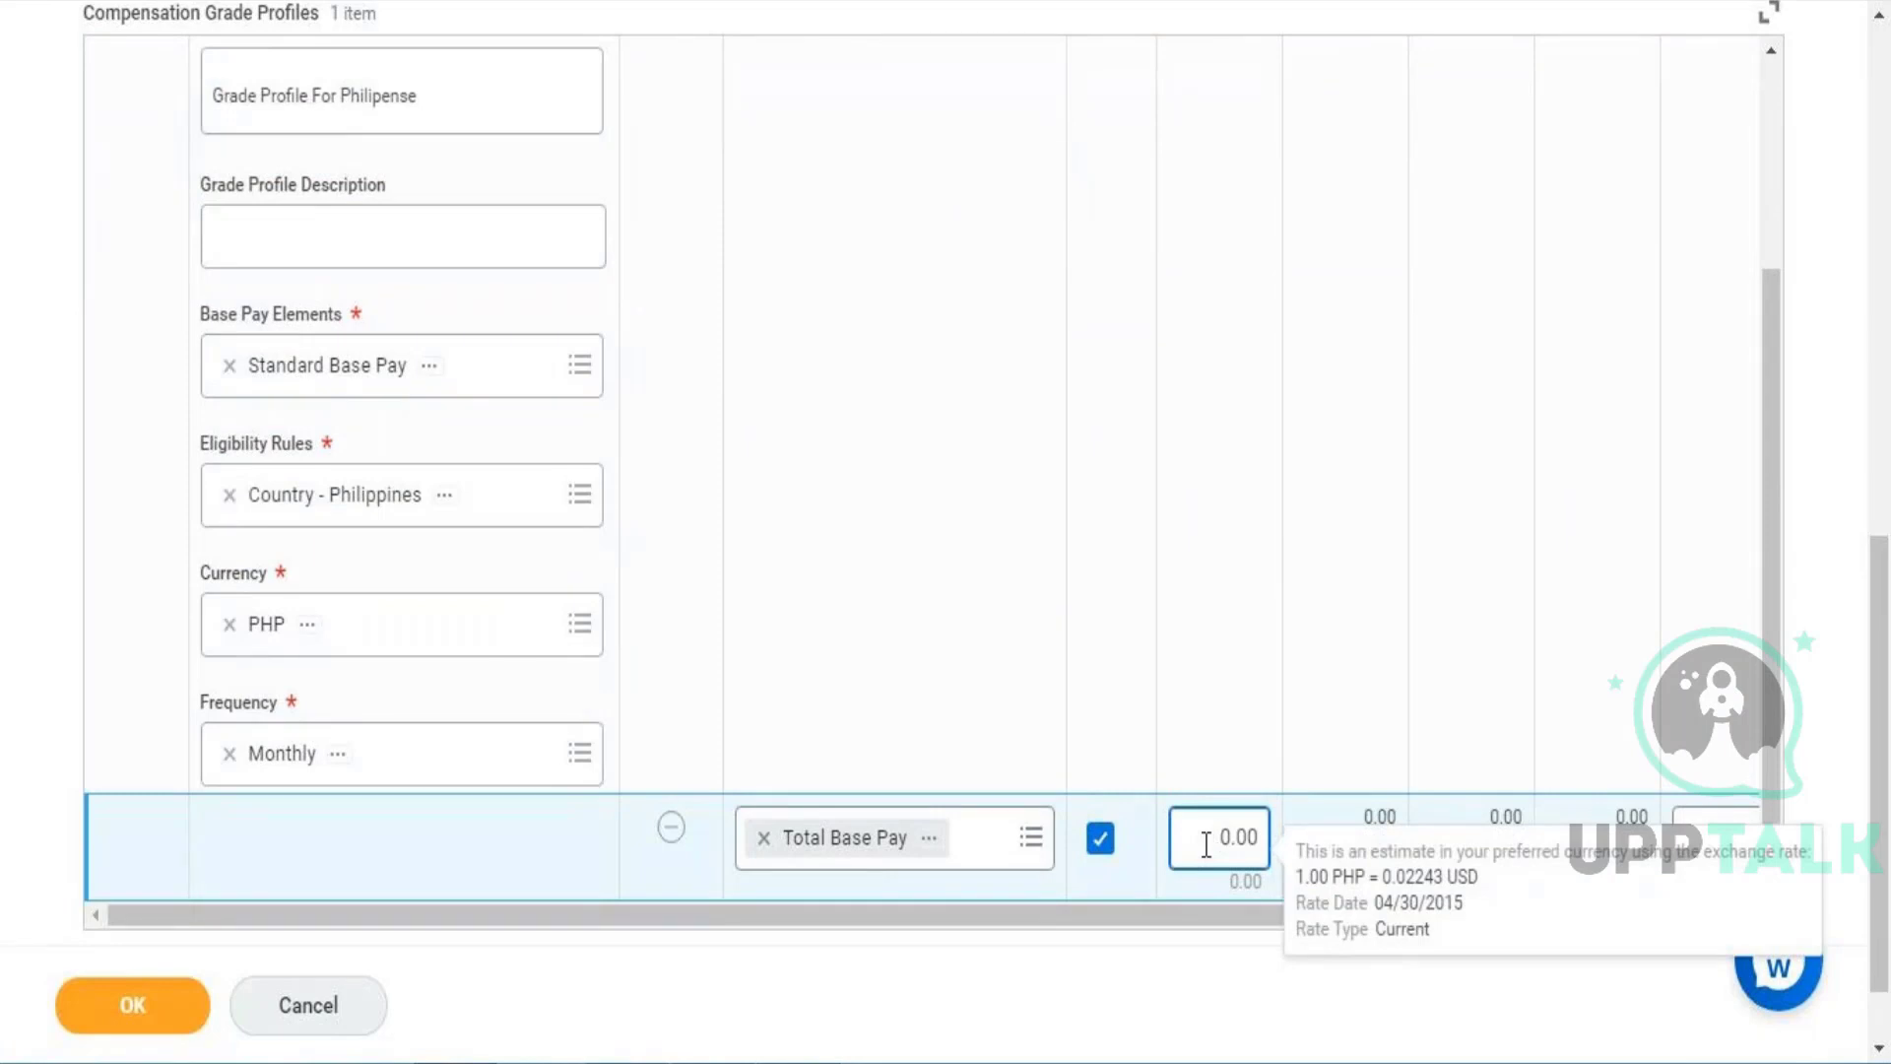
text(3000)
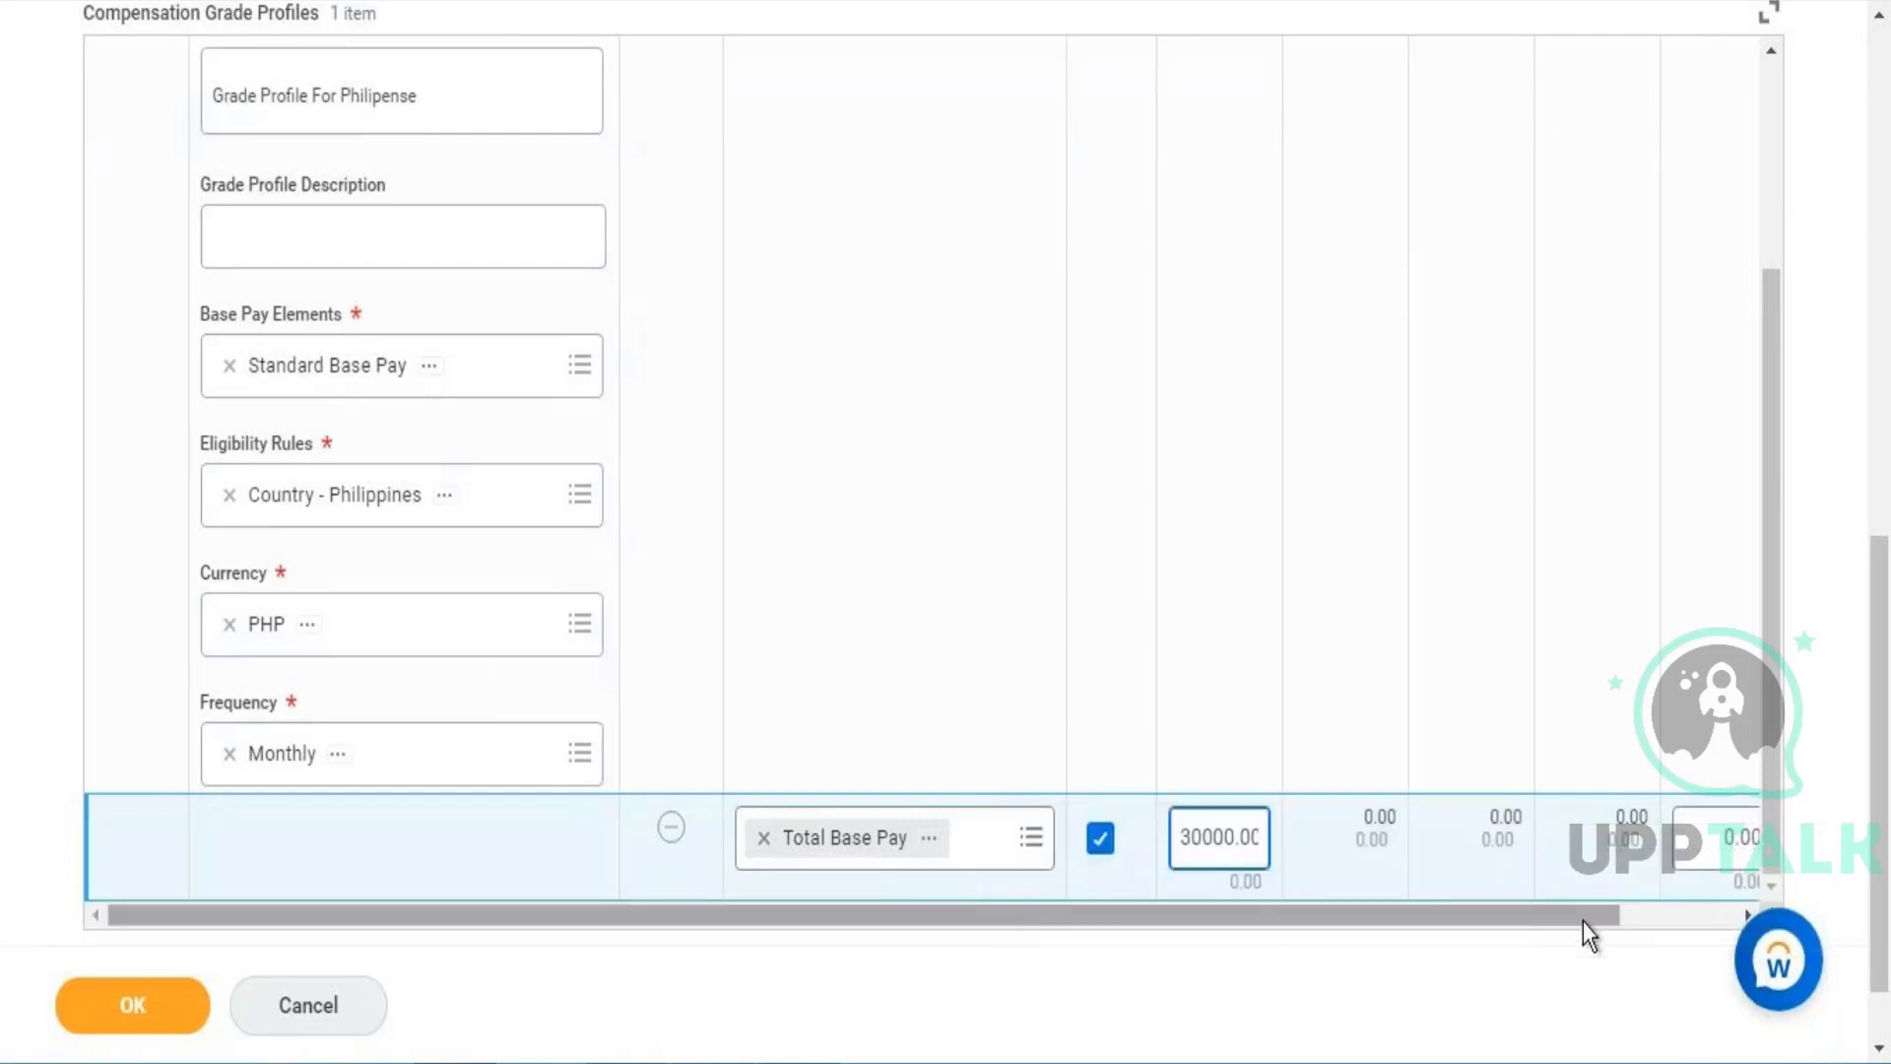
click(1582, 920)
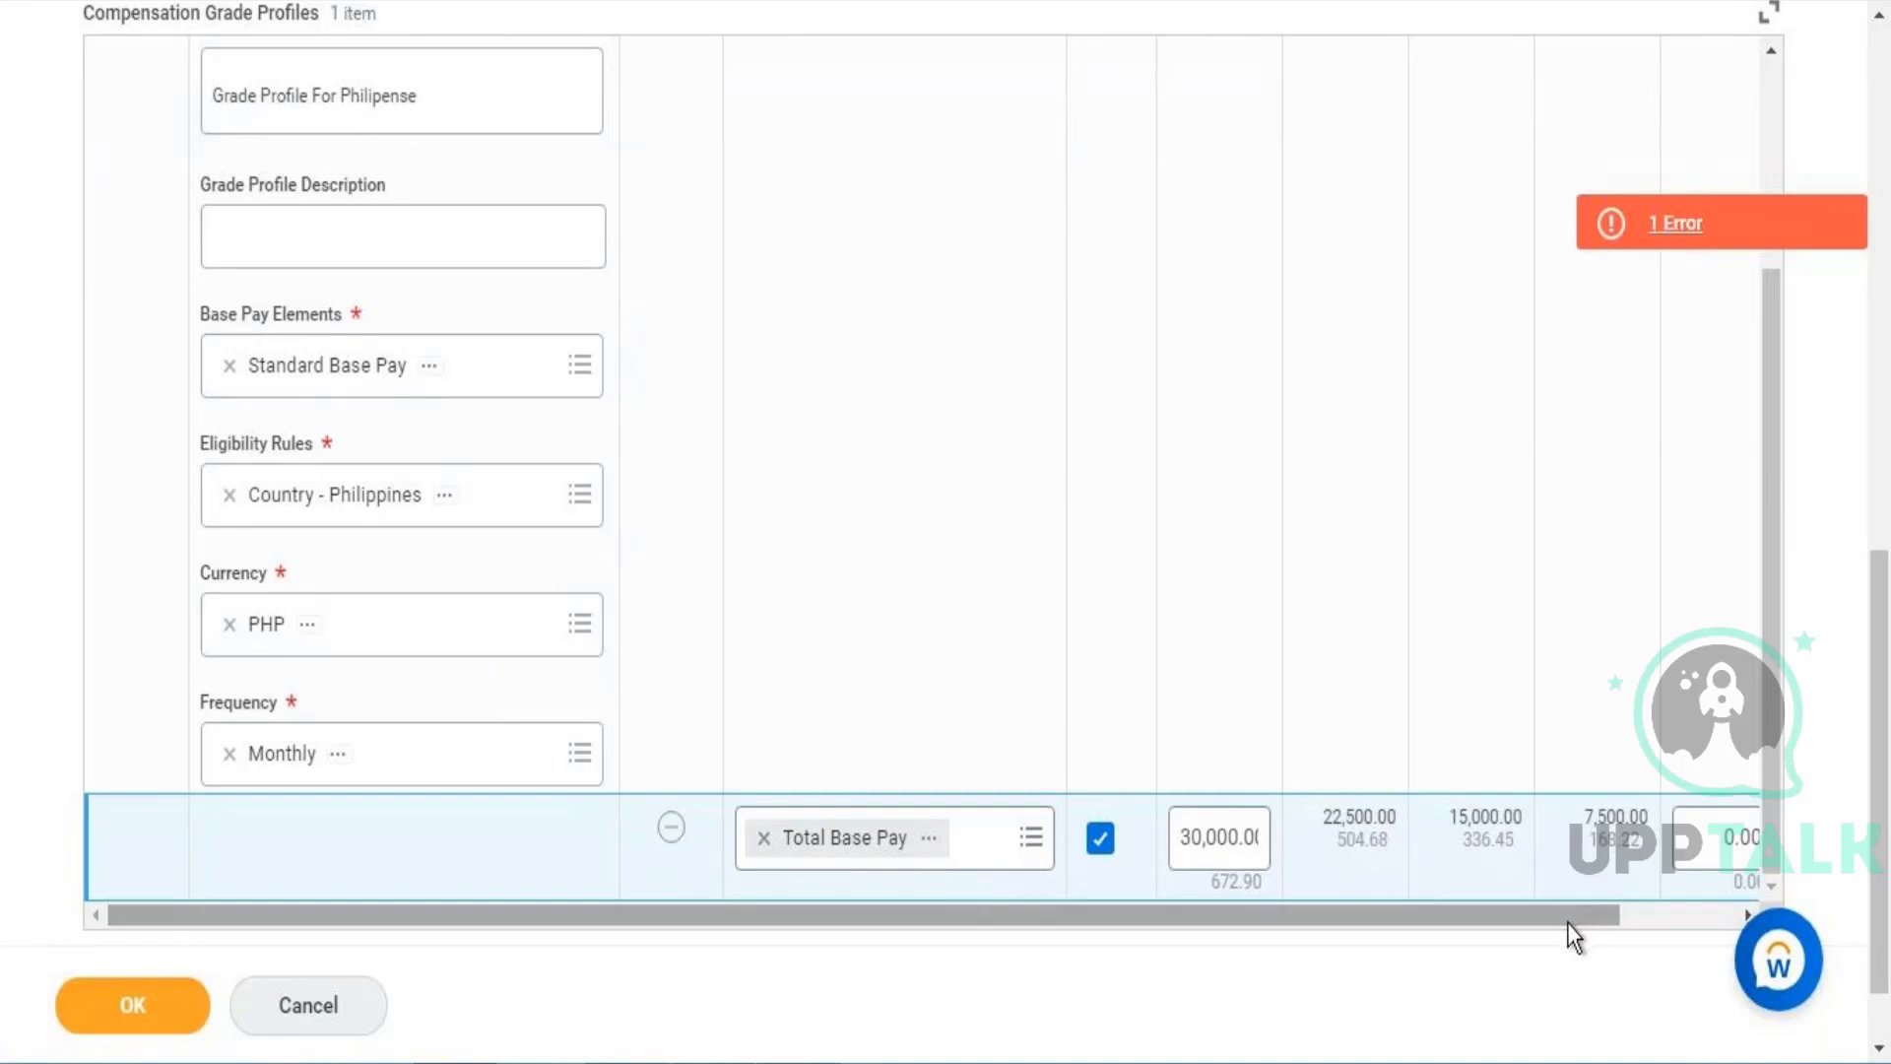
Step: Set the Segment 4 Top of the Total Base Pay range to 80,000
click(1718, 912)
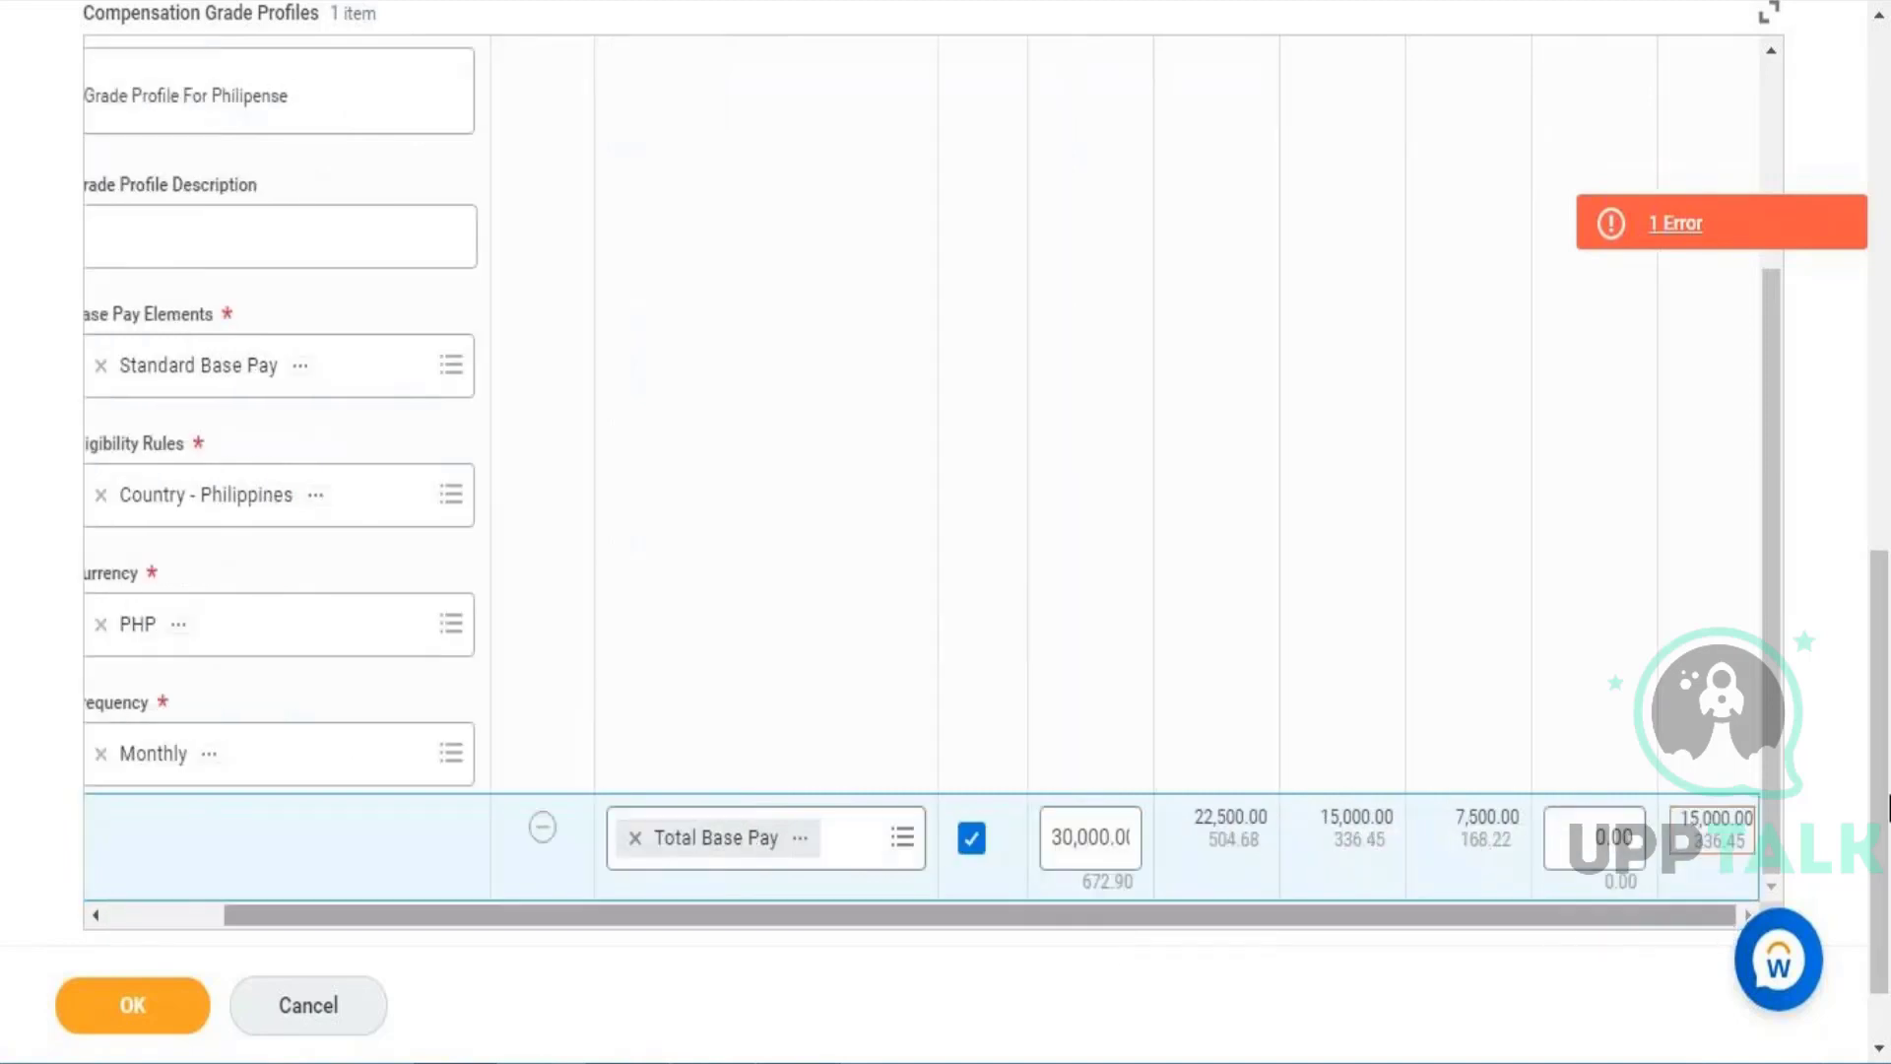
click(1588, 836)
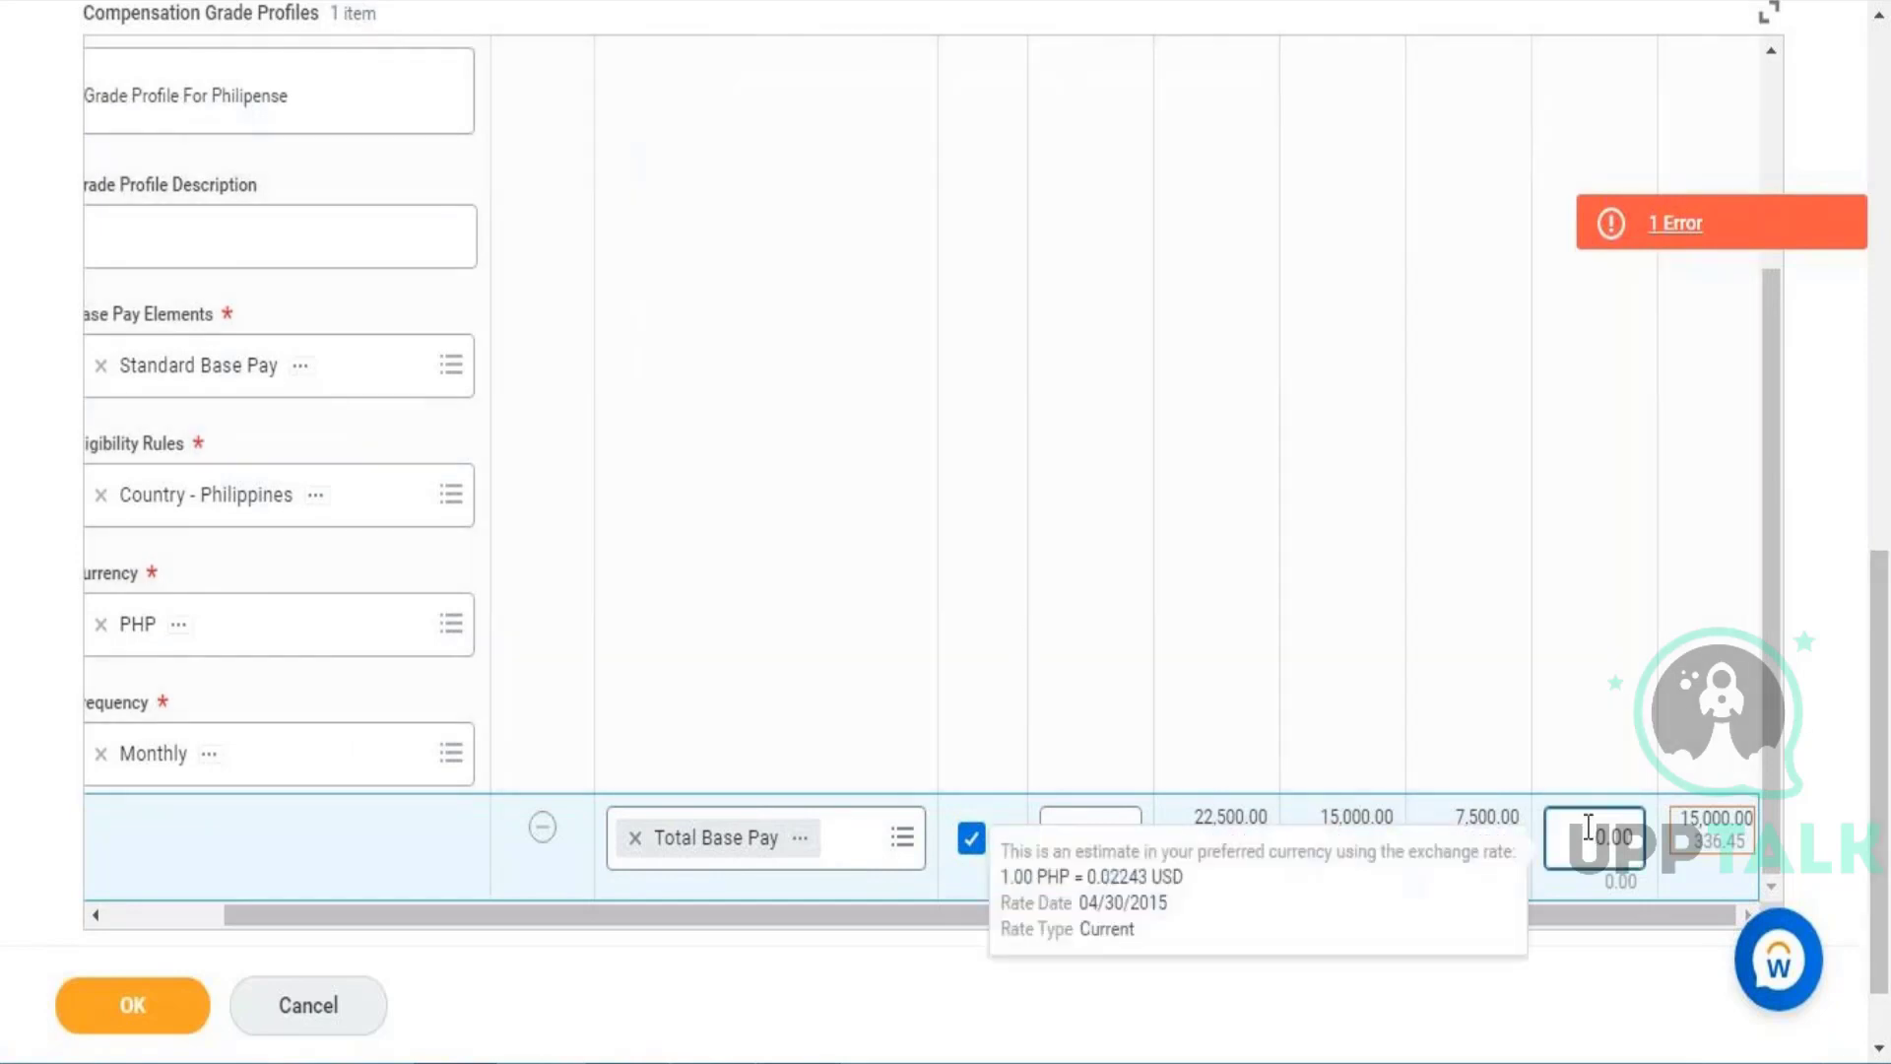
text(8000)
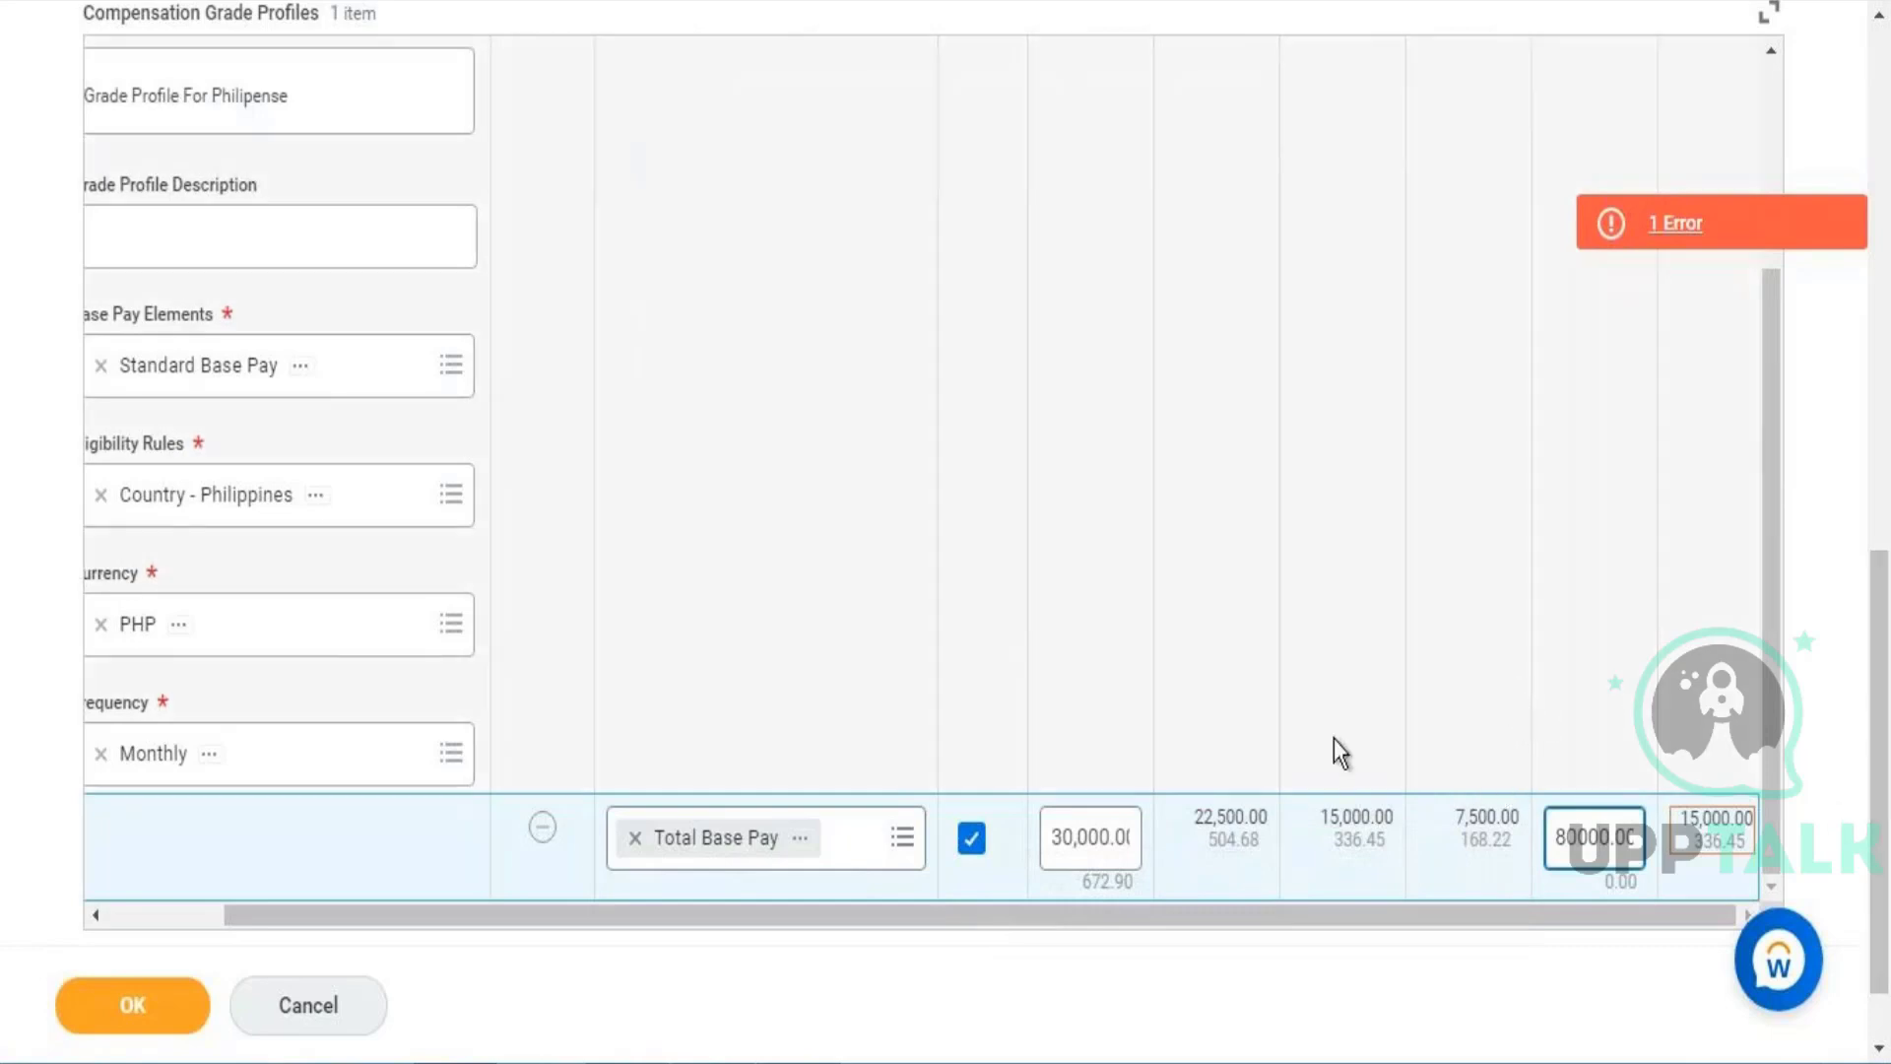
click(1262, 904)
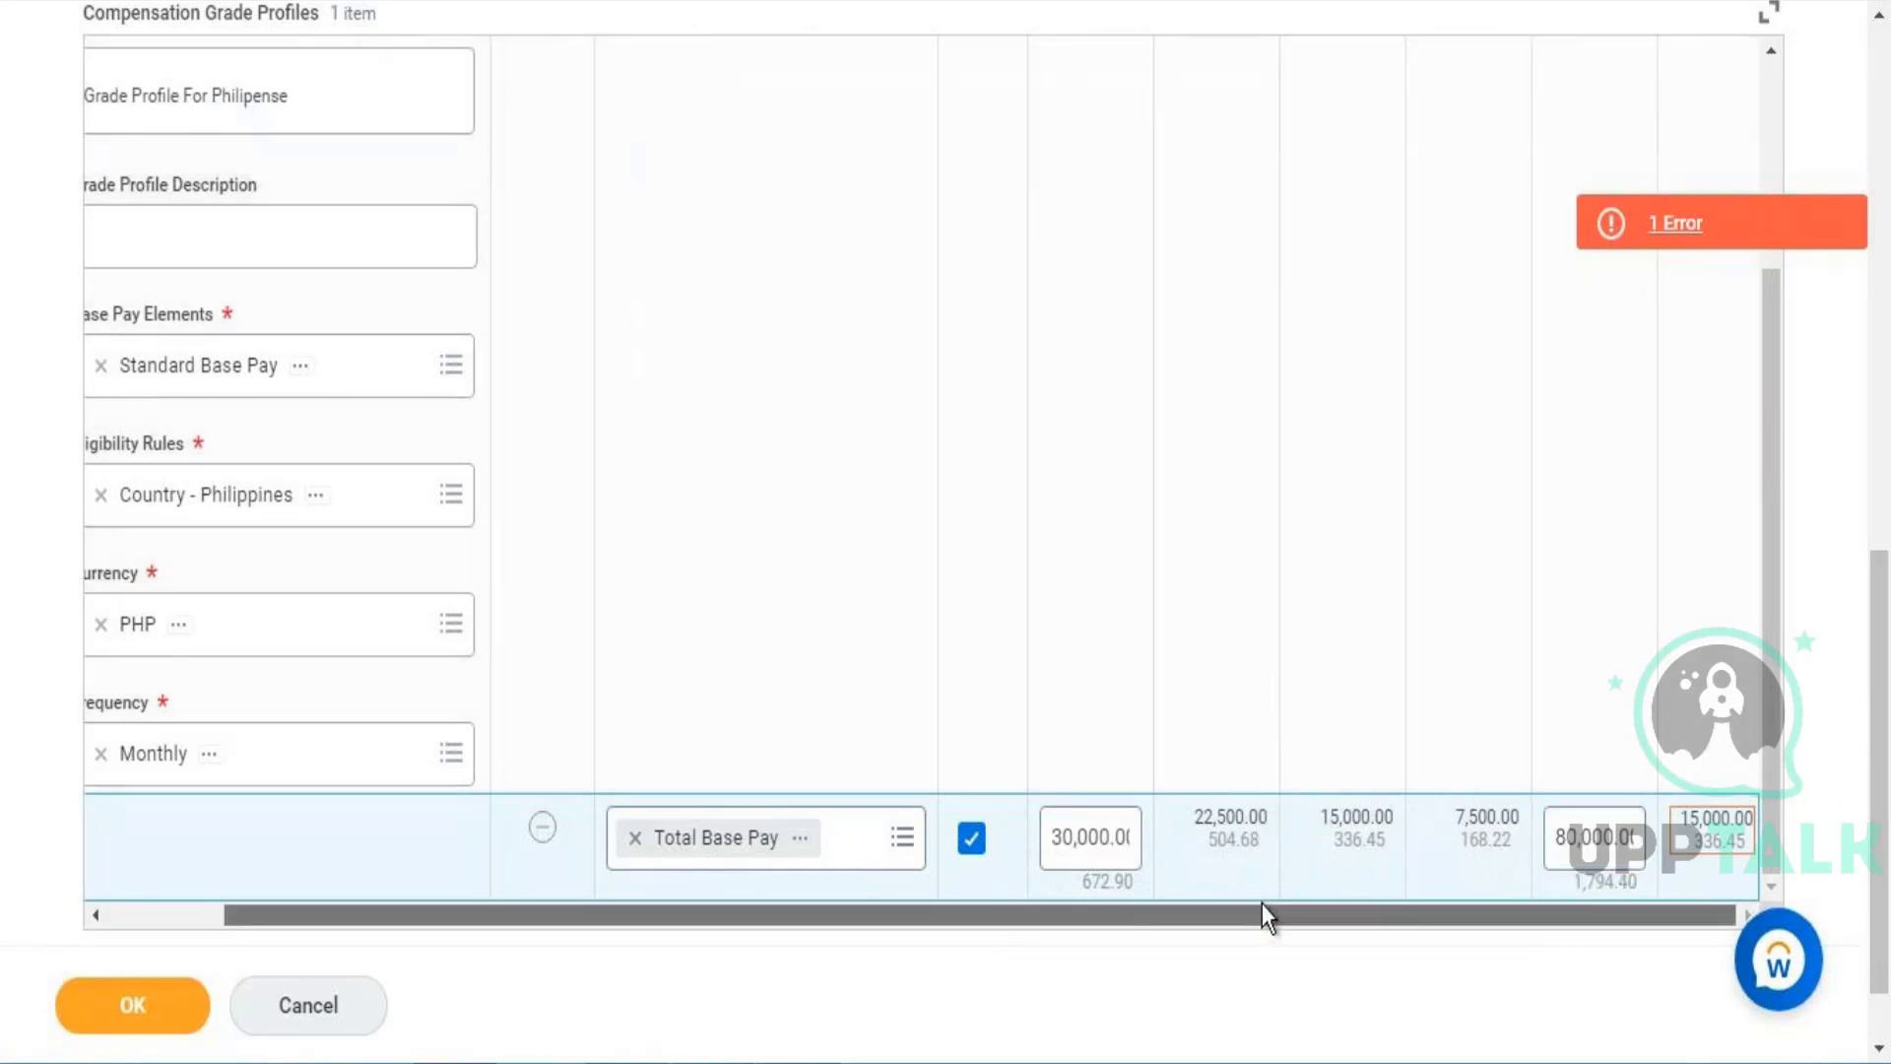
click(778, 855)
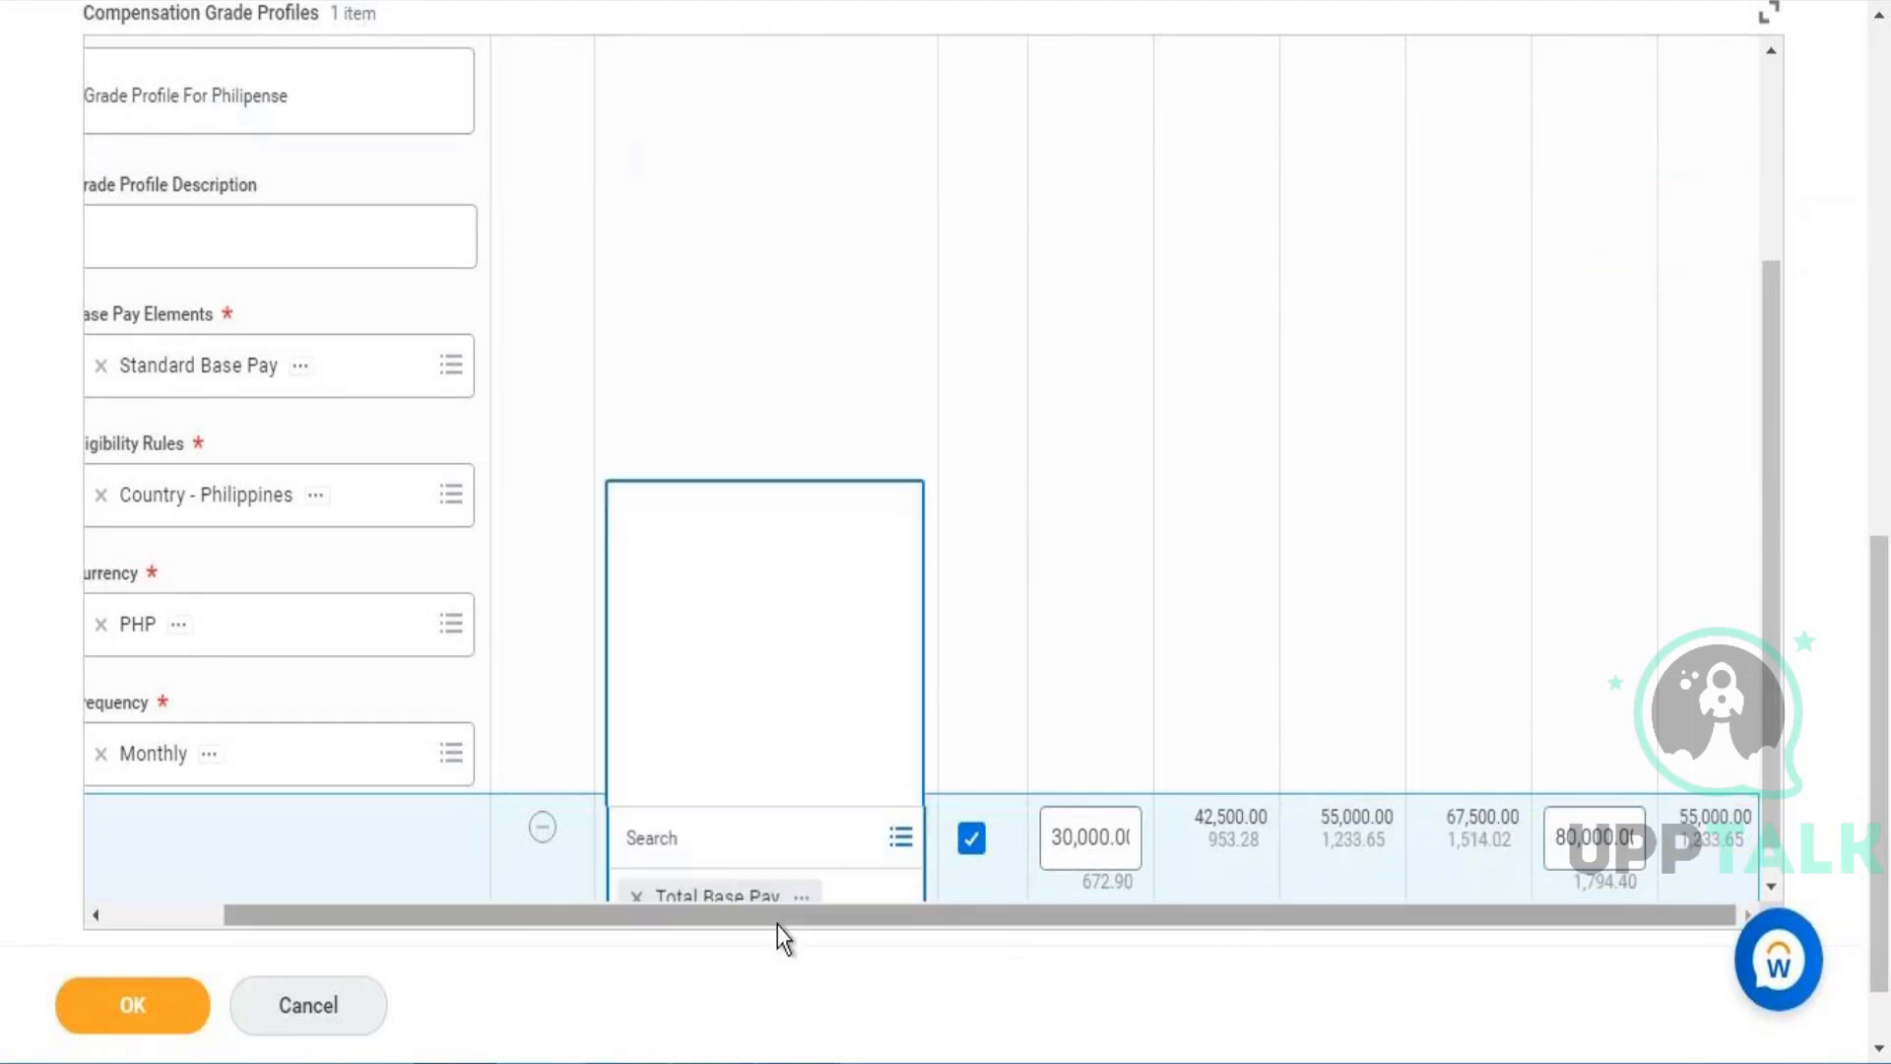
scroll(630, 907, left, 2)
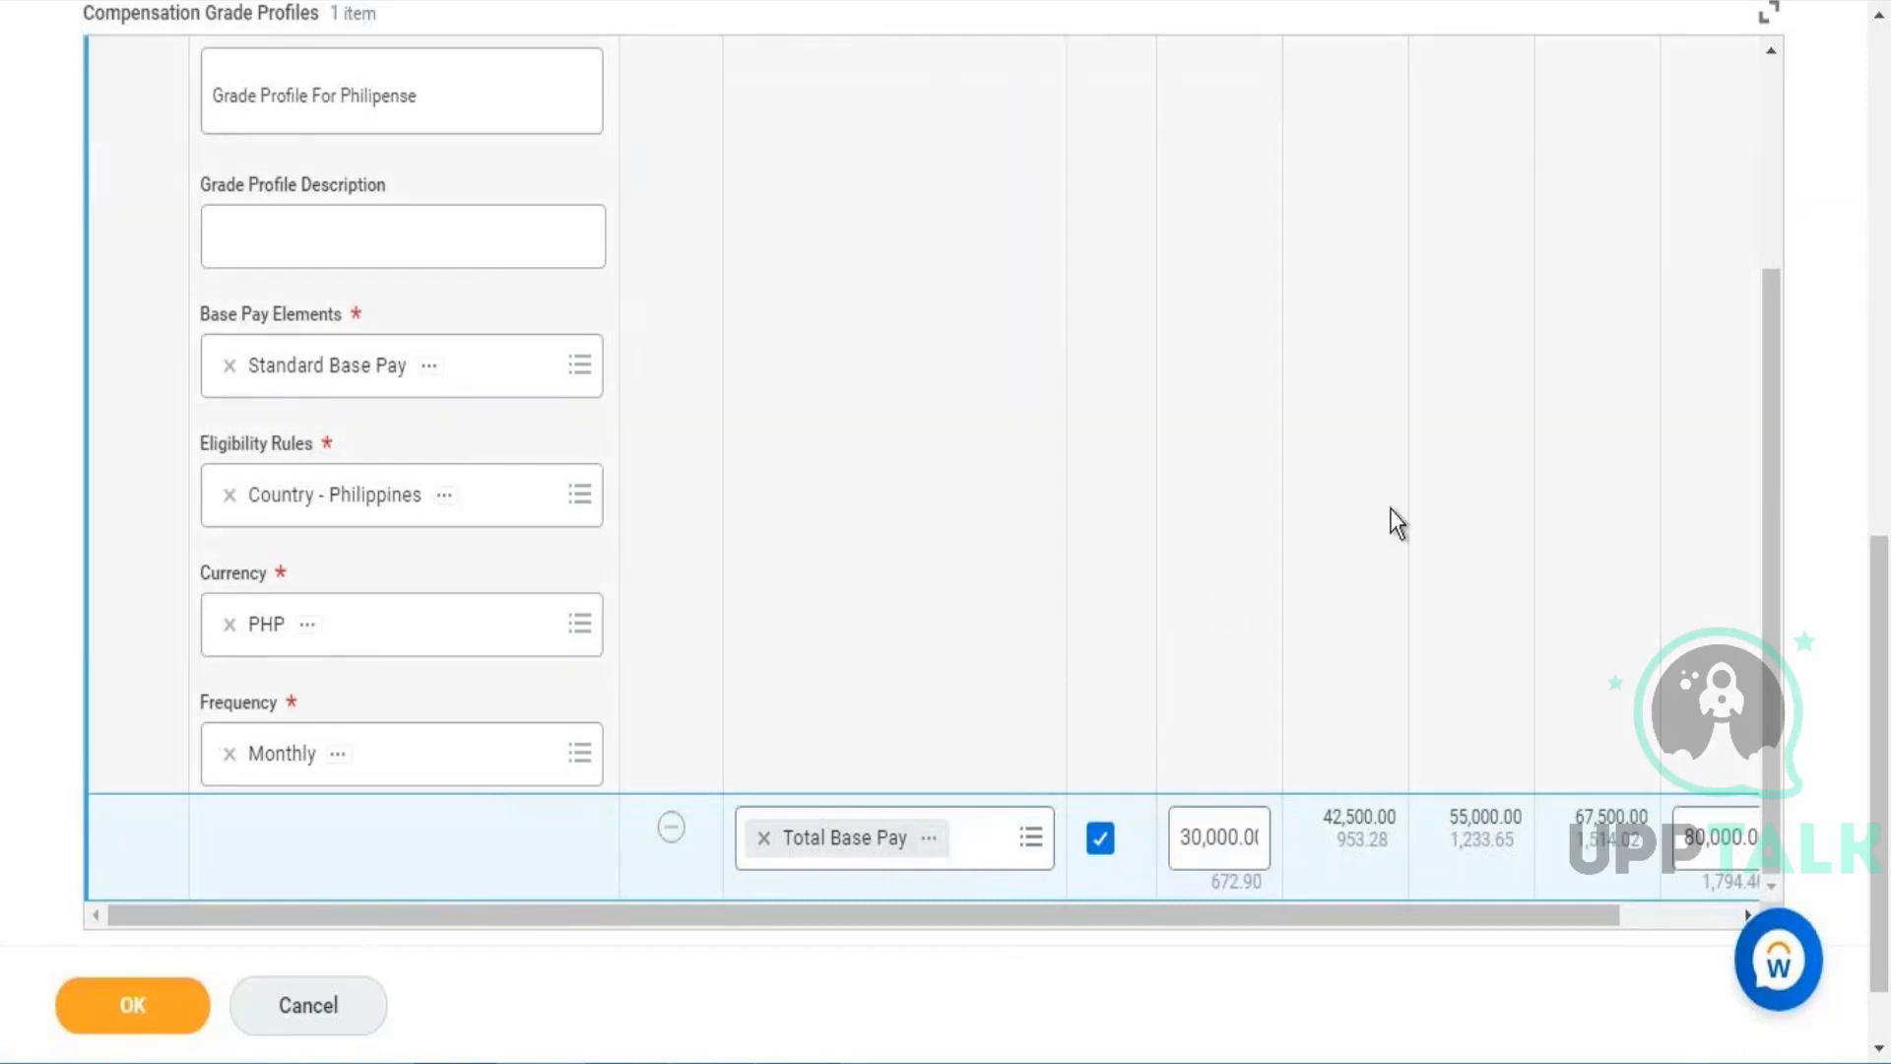
Step: Add a second compensation grade profile and name it "Grade Profile for India"
drag(1774, 583, 1757, 346)
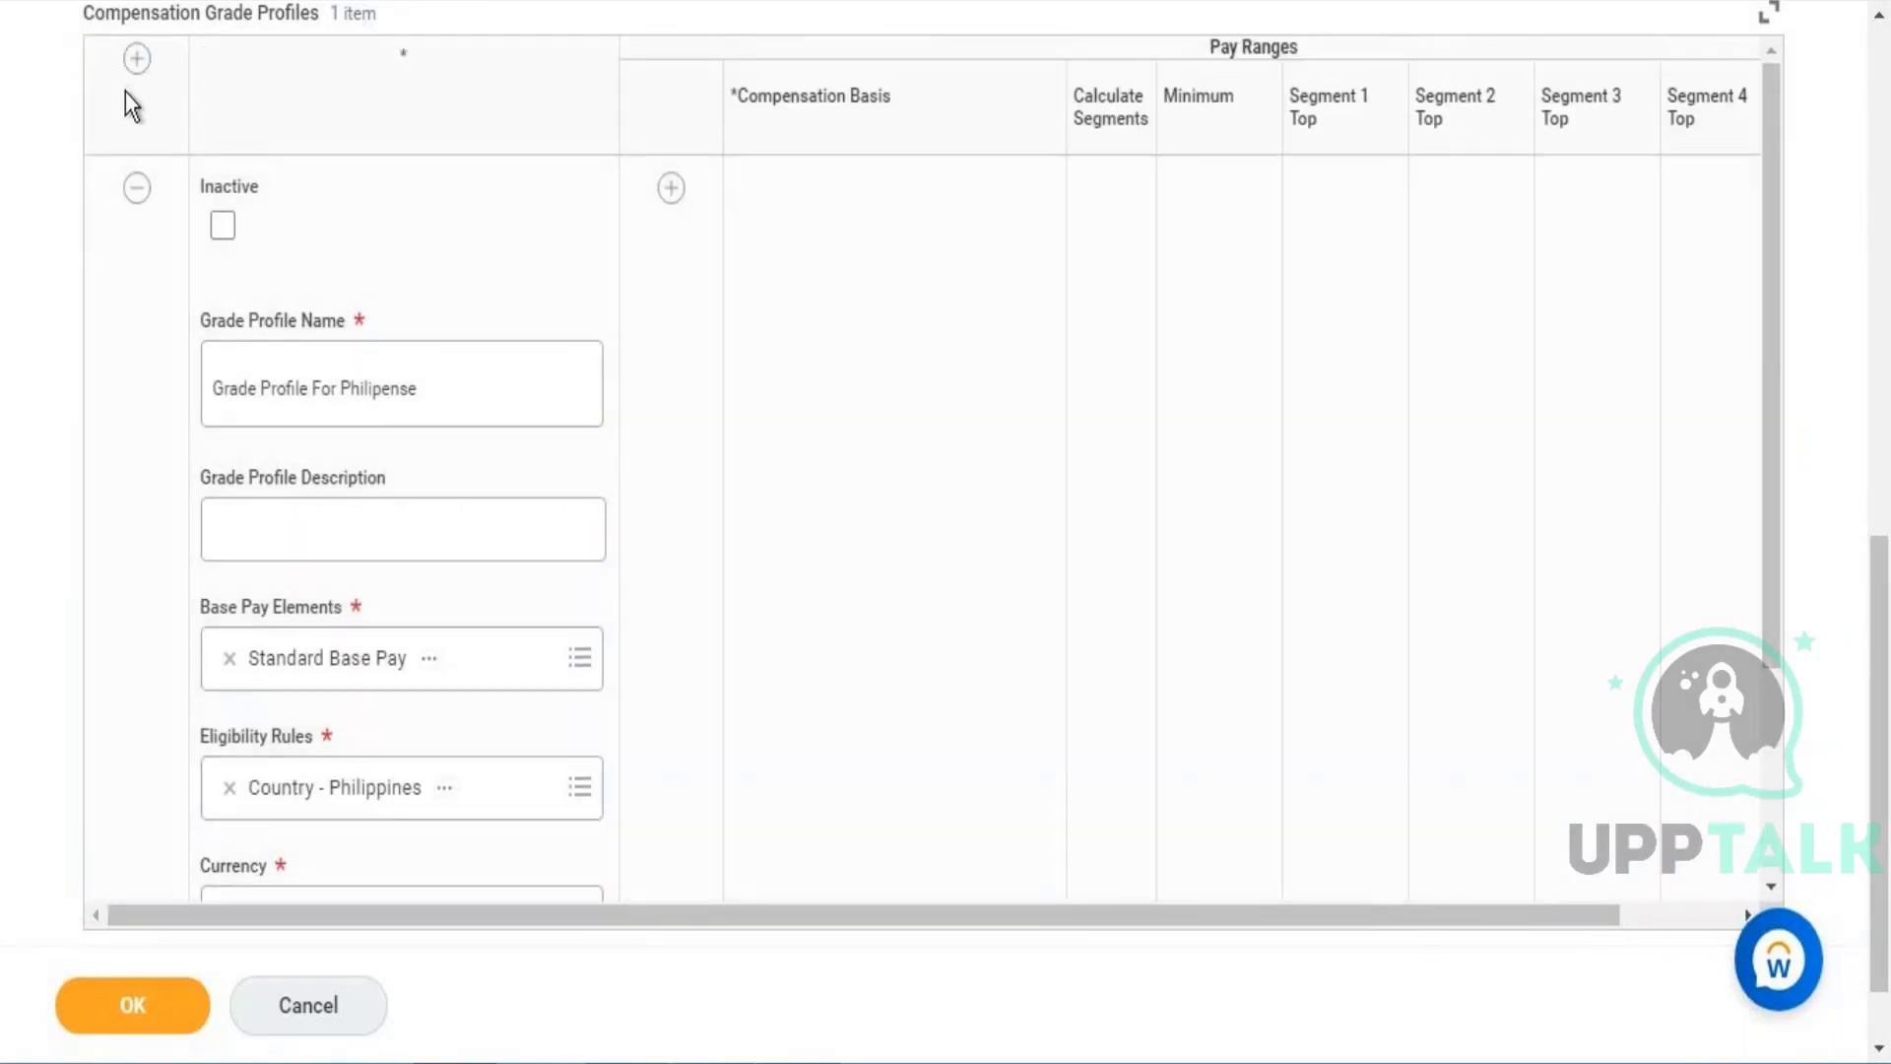
click(137, 61)
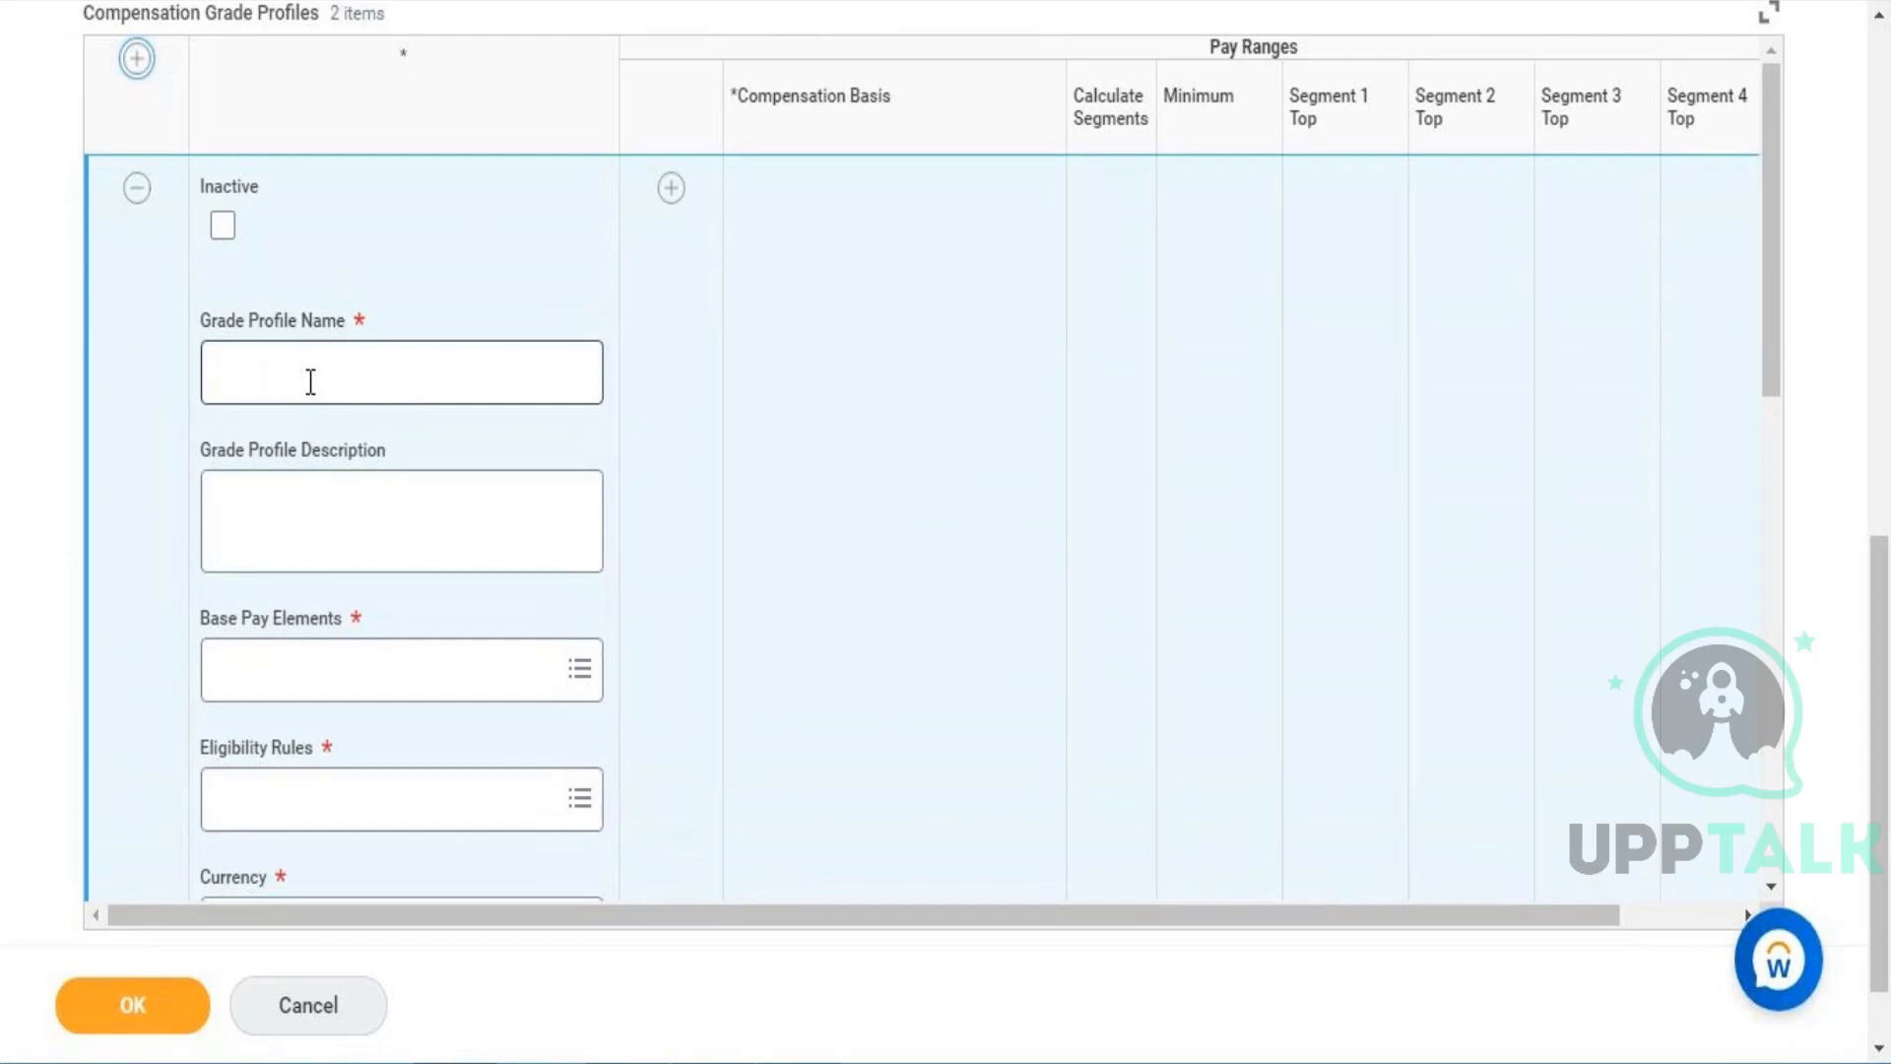
click(310, 382)
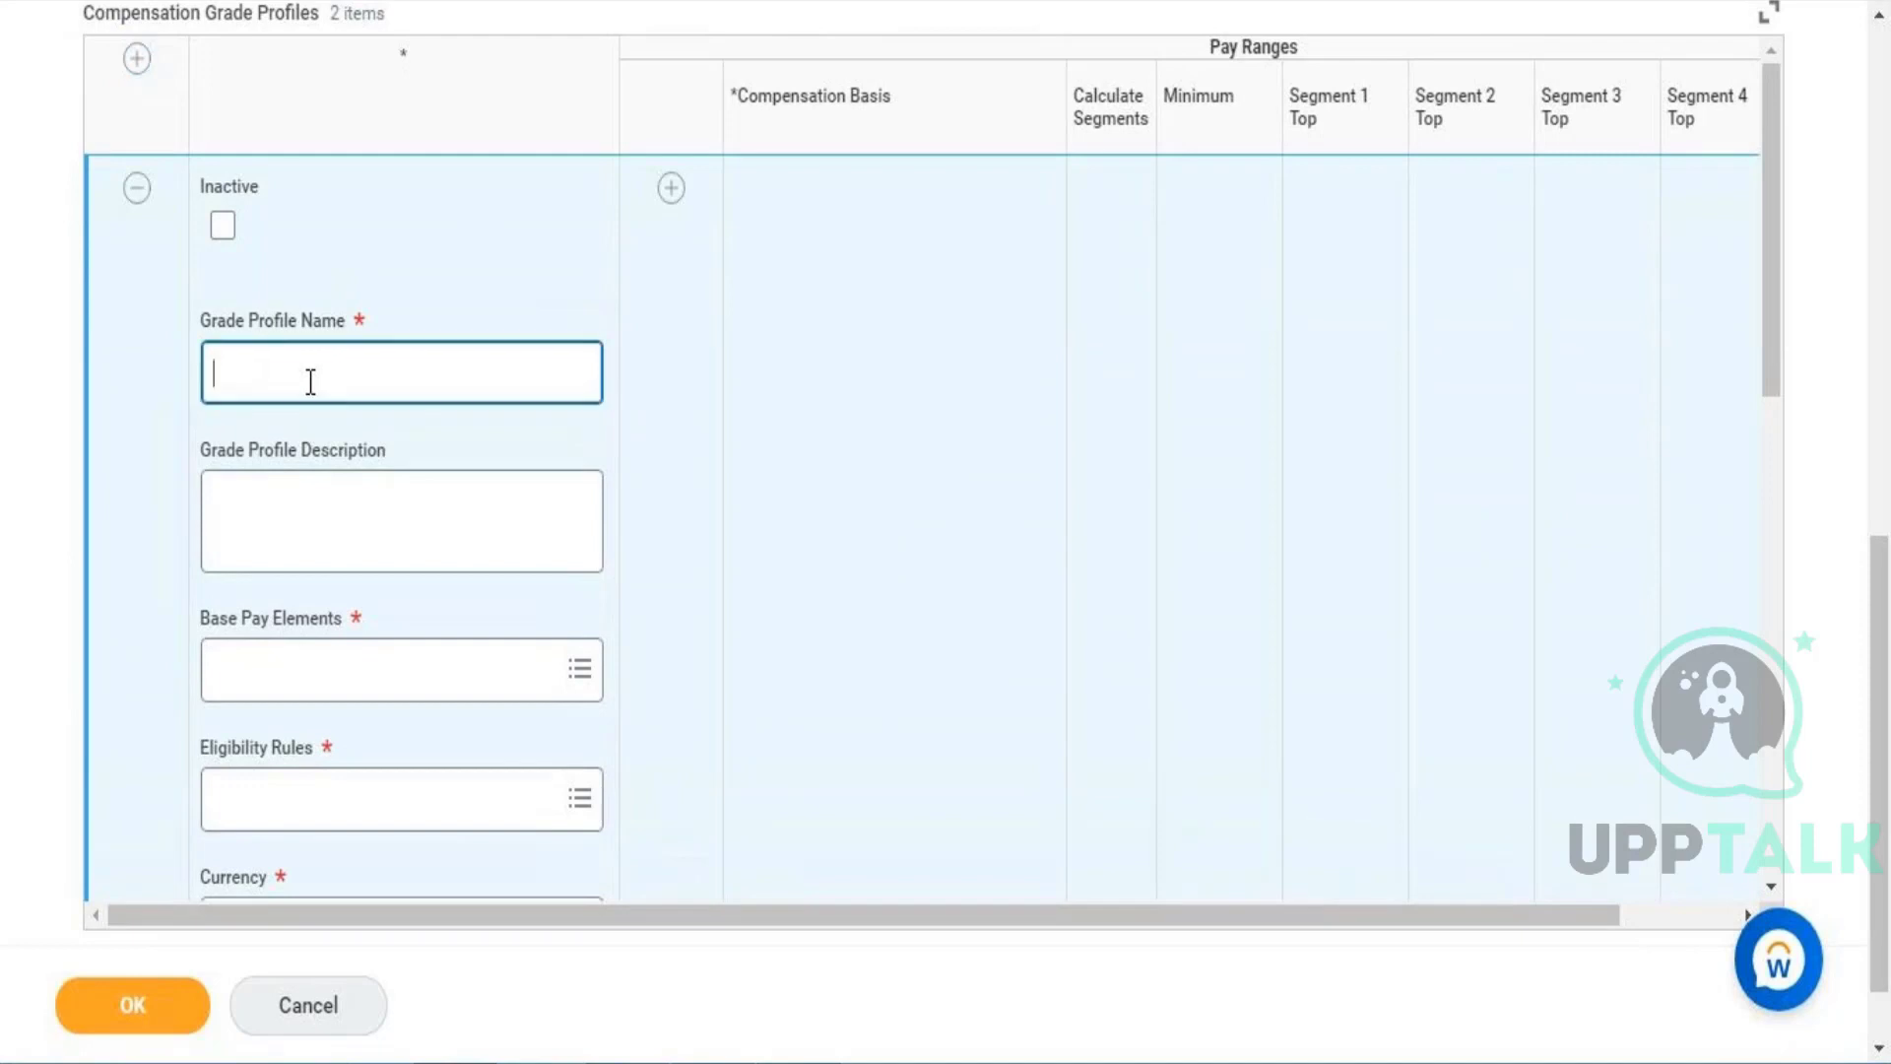
text(Grade Profile for India)
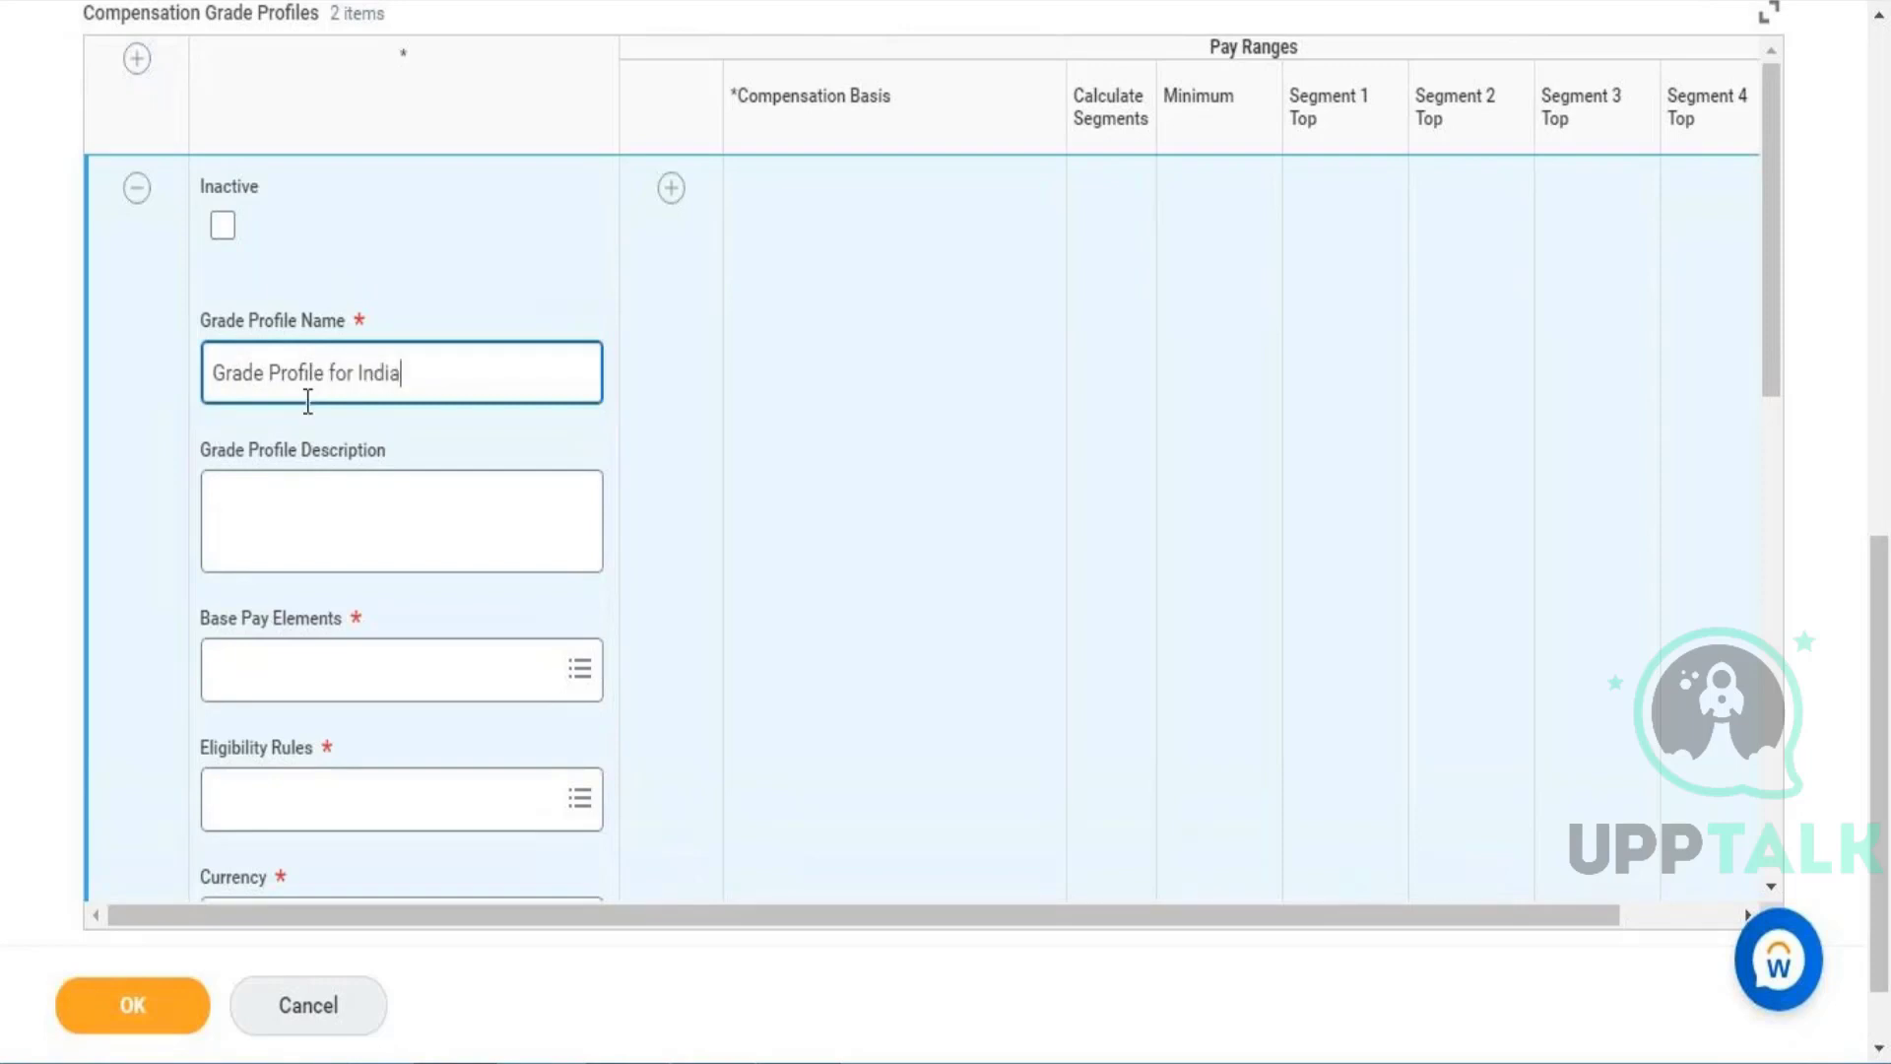
Step: Assign Standard Base Pay as the base pay element of the India grade profile
click(309, 678)
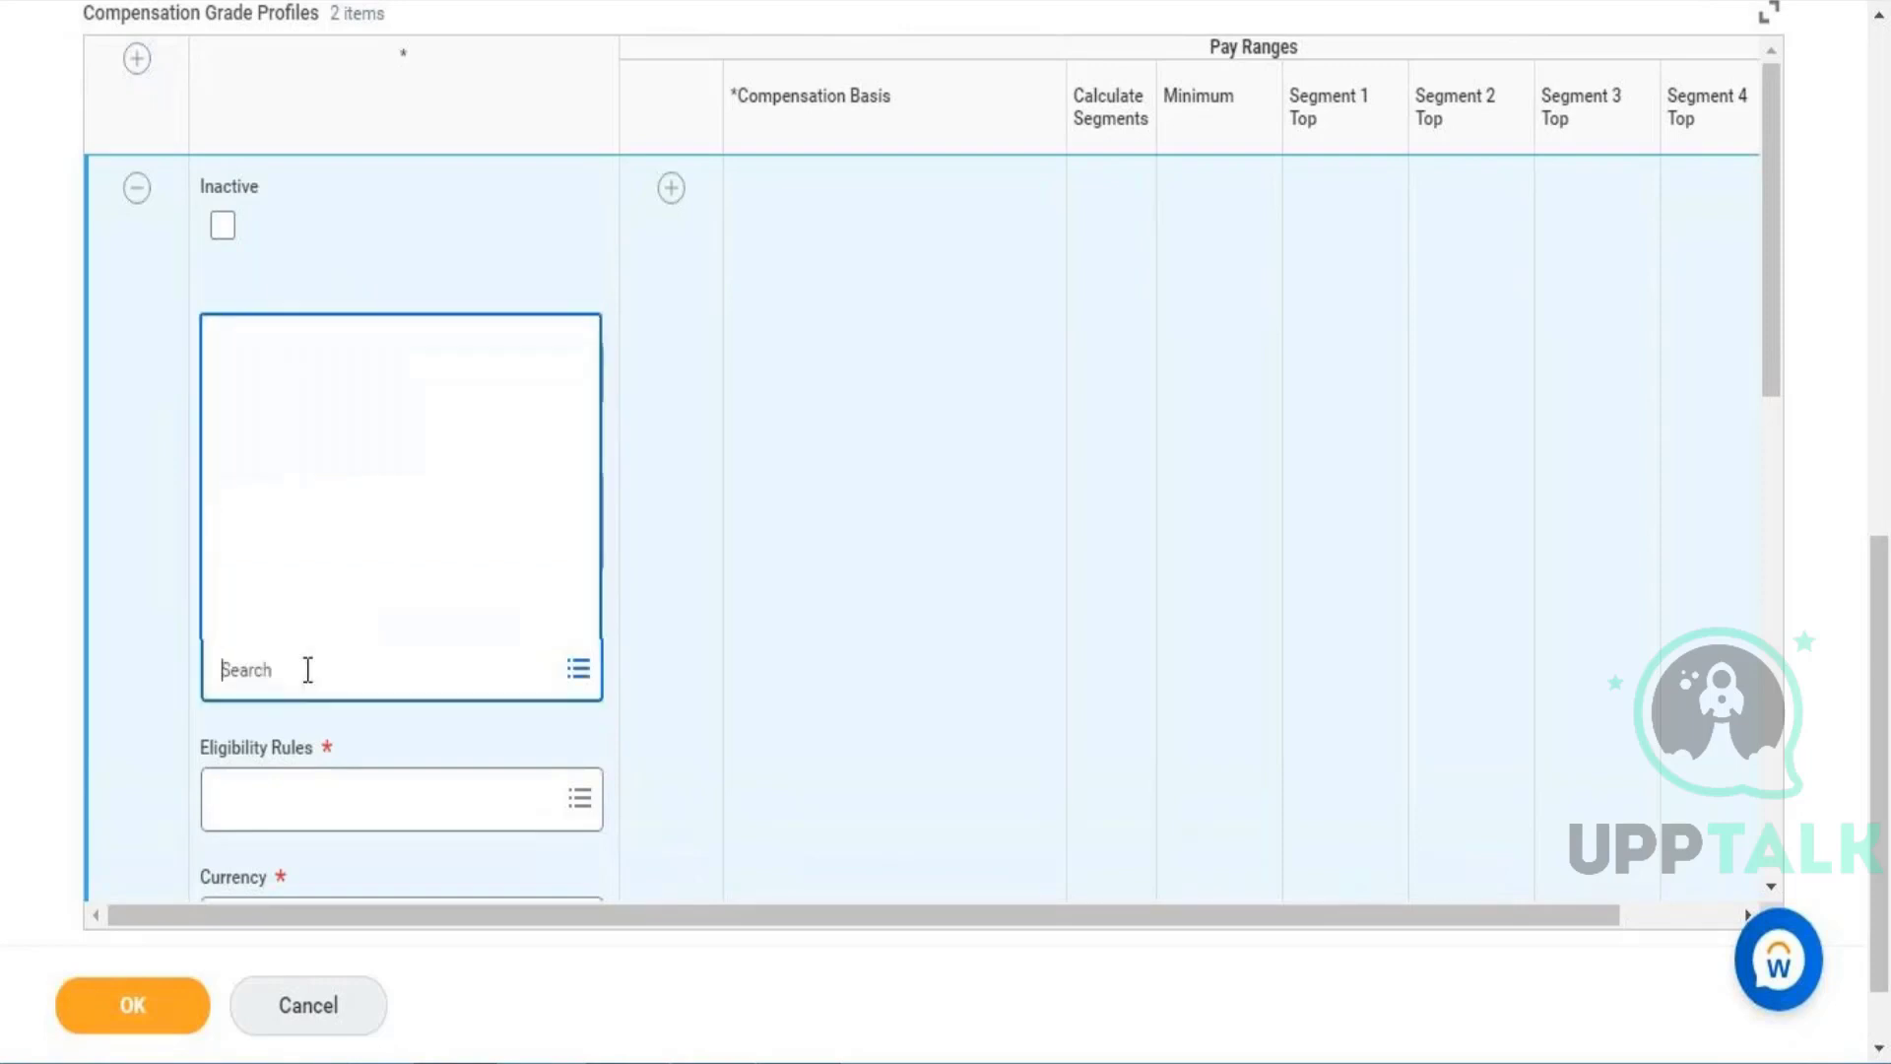
text(stan)
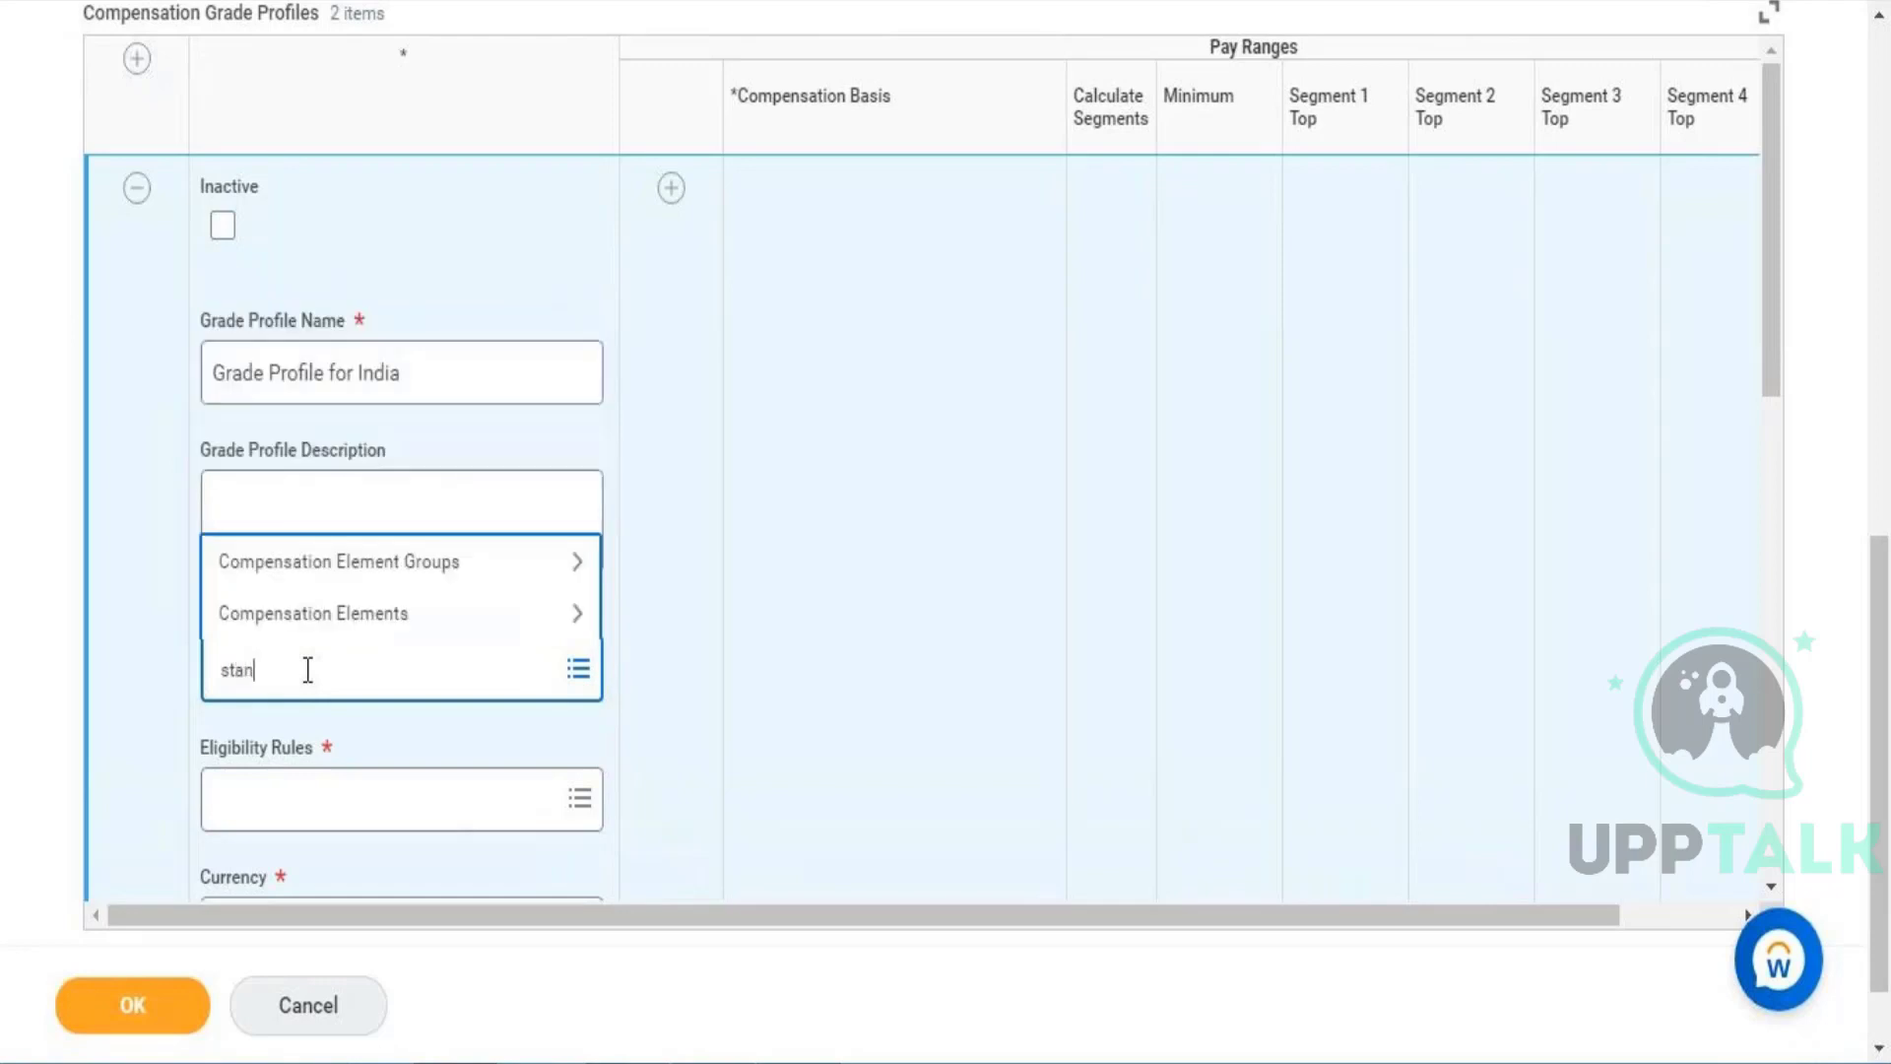
text(dard base pay)
key(Return)
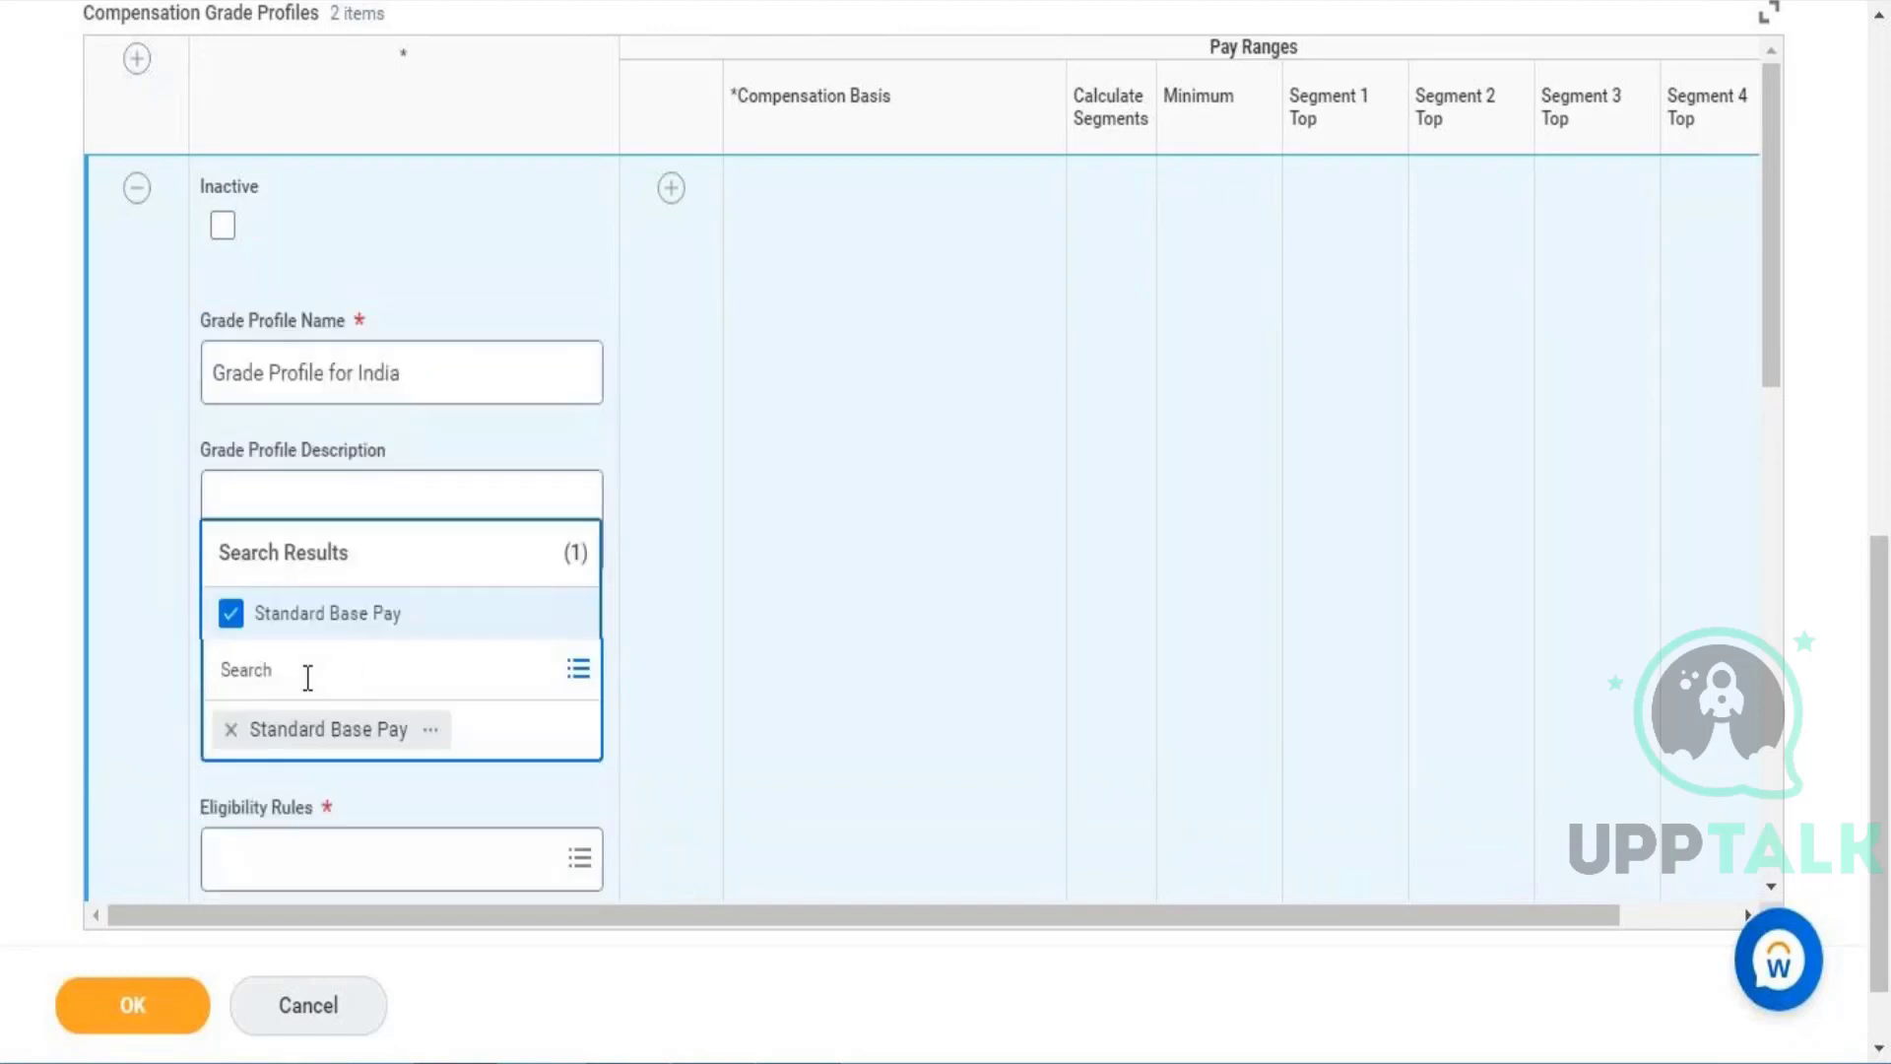
Step: Assign the Country - India eligibility rule to the India grade profile
click(307, 874)
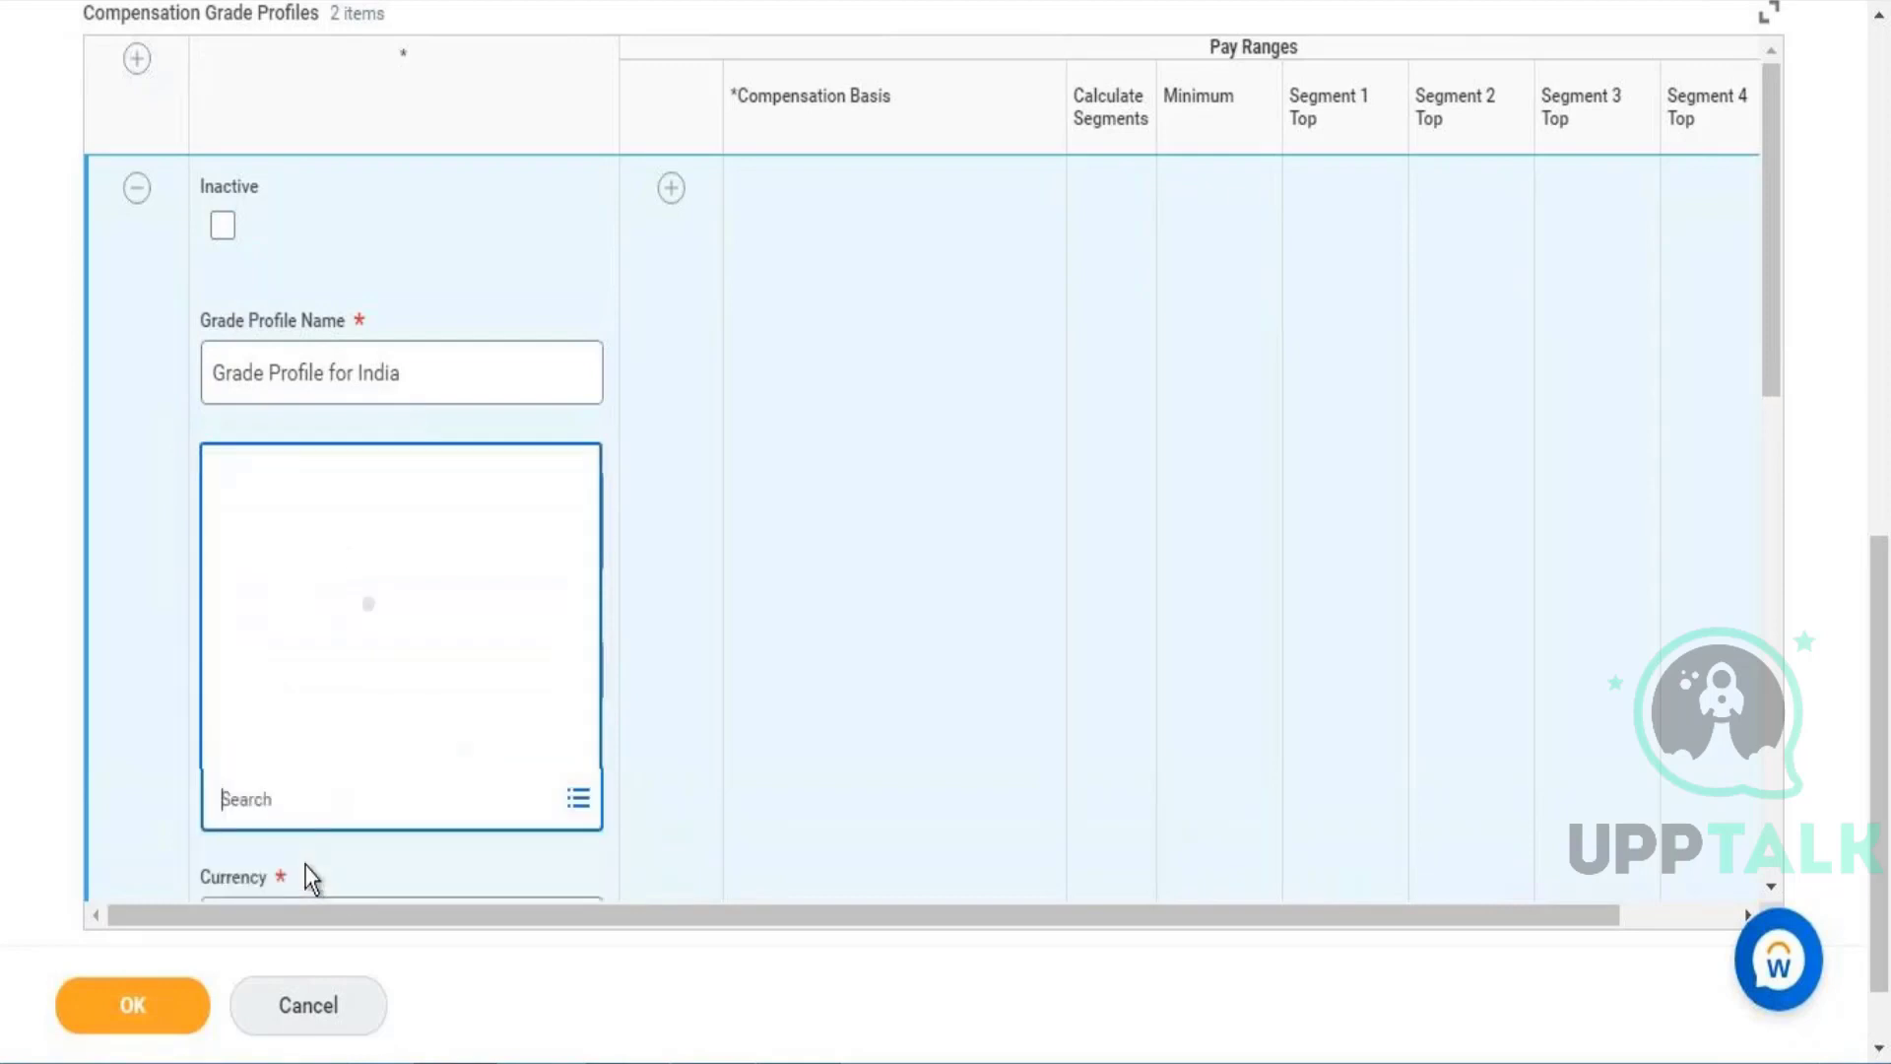
text(india)
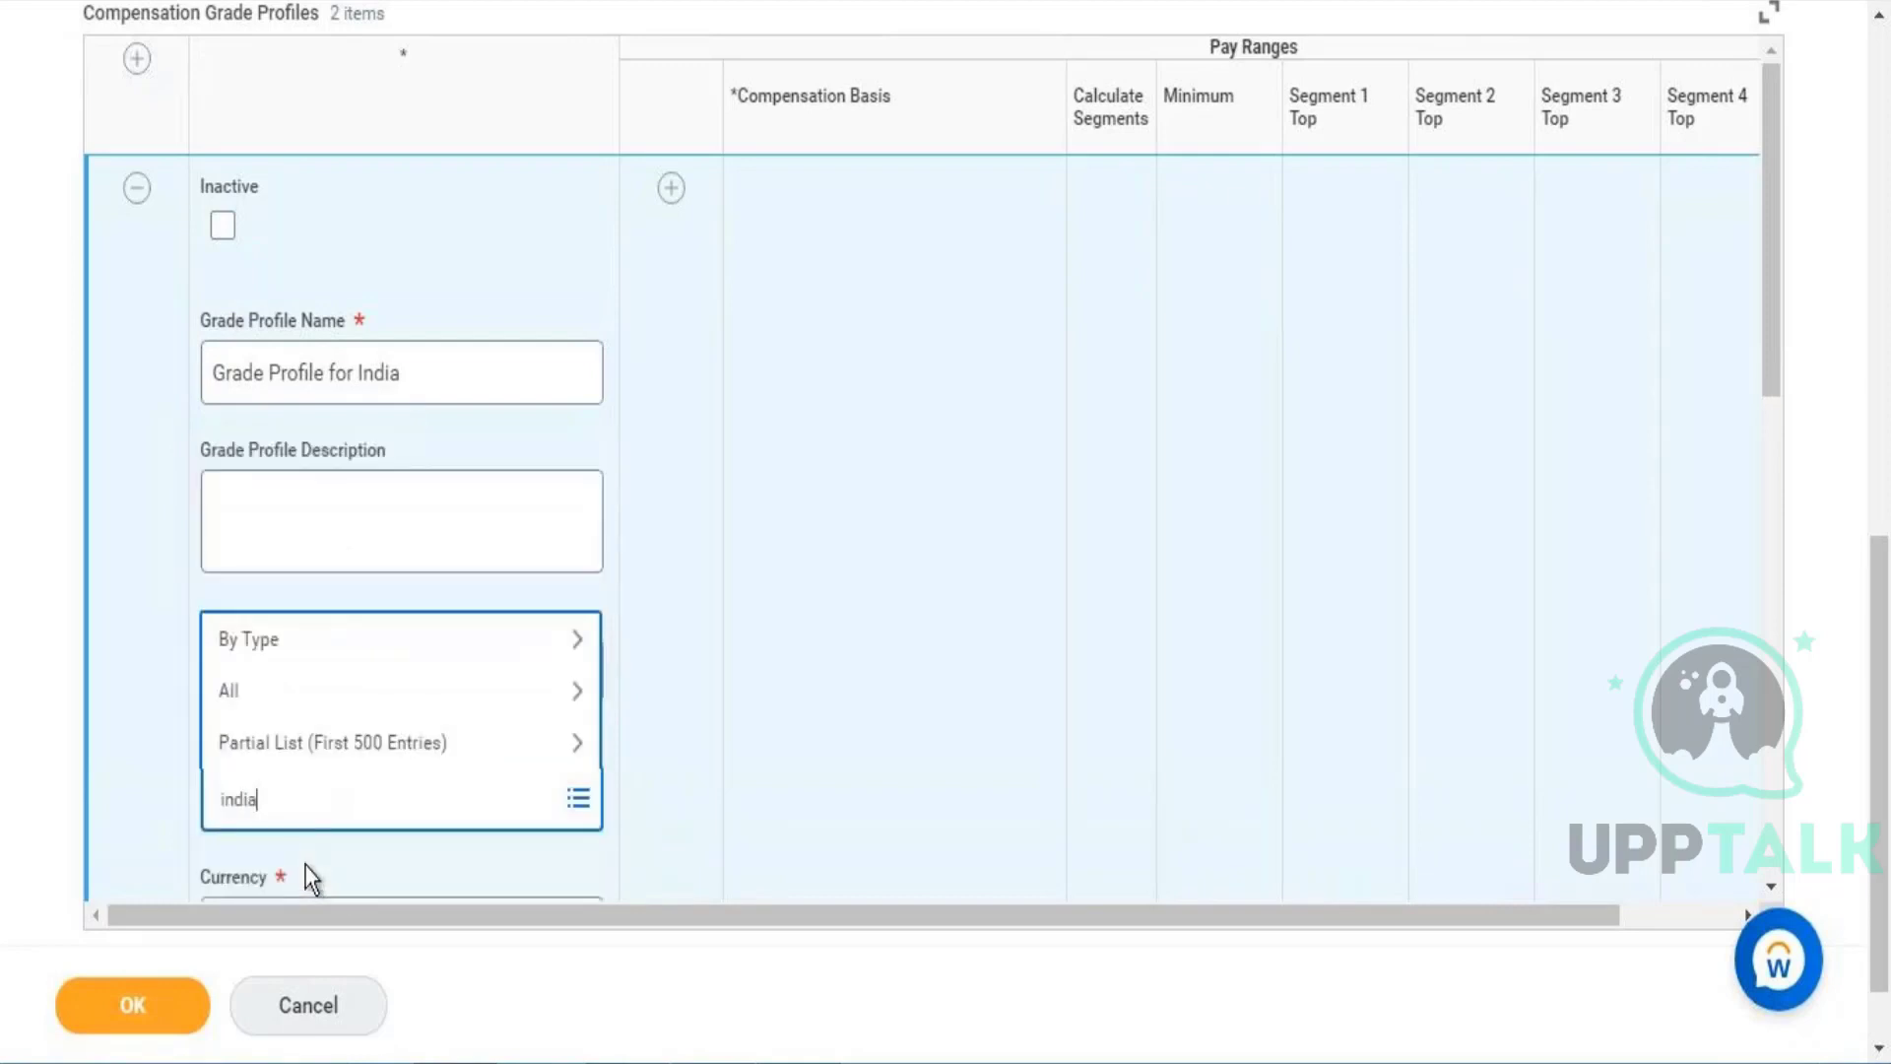
key(Return)
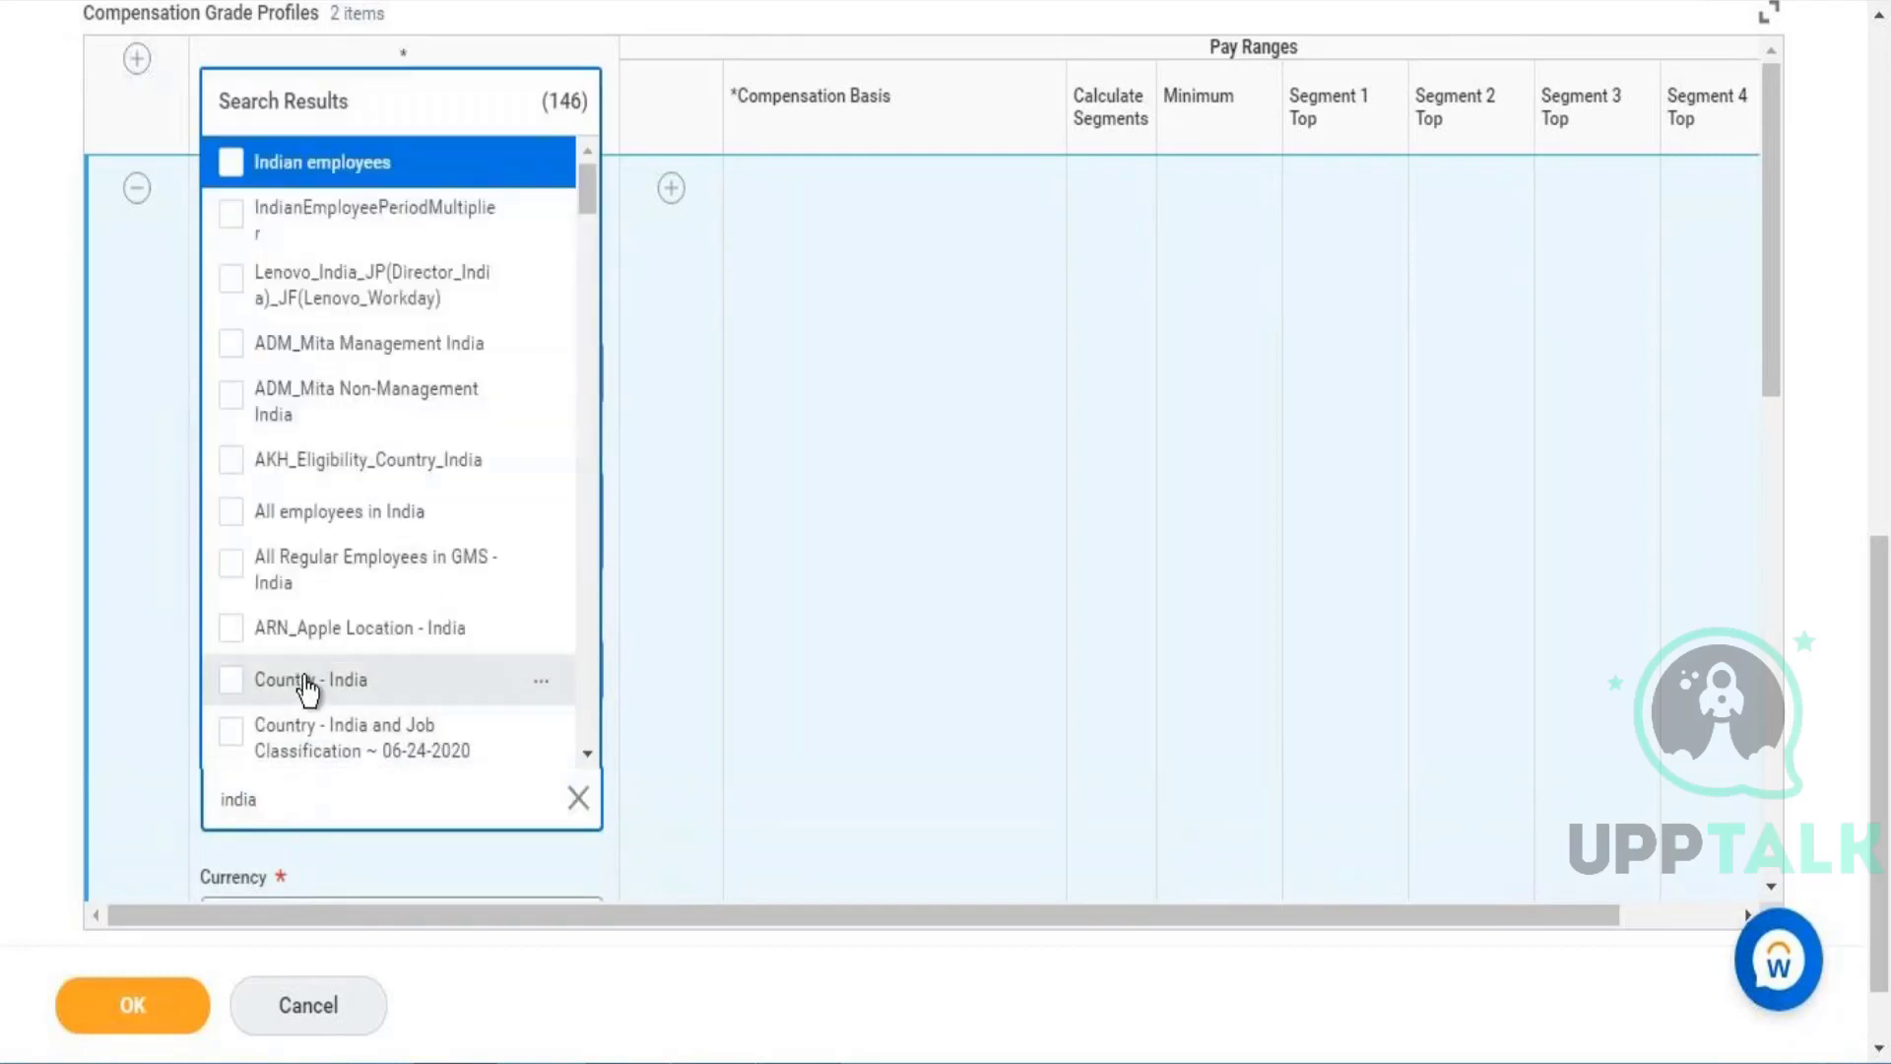
click(307, 690)
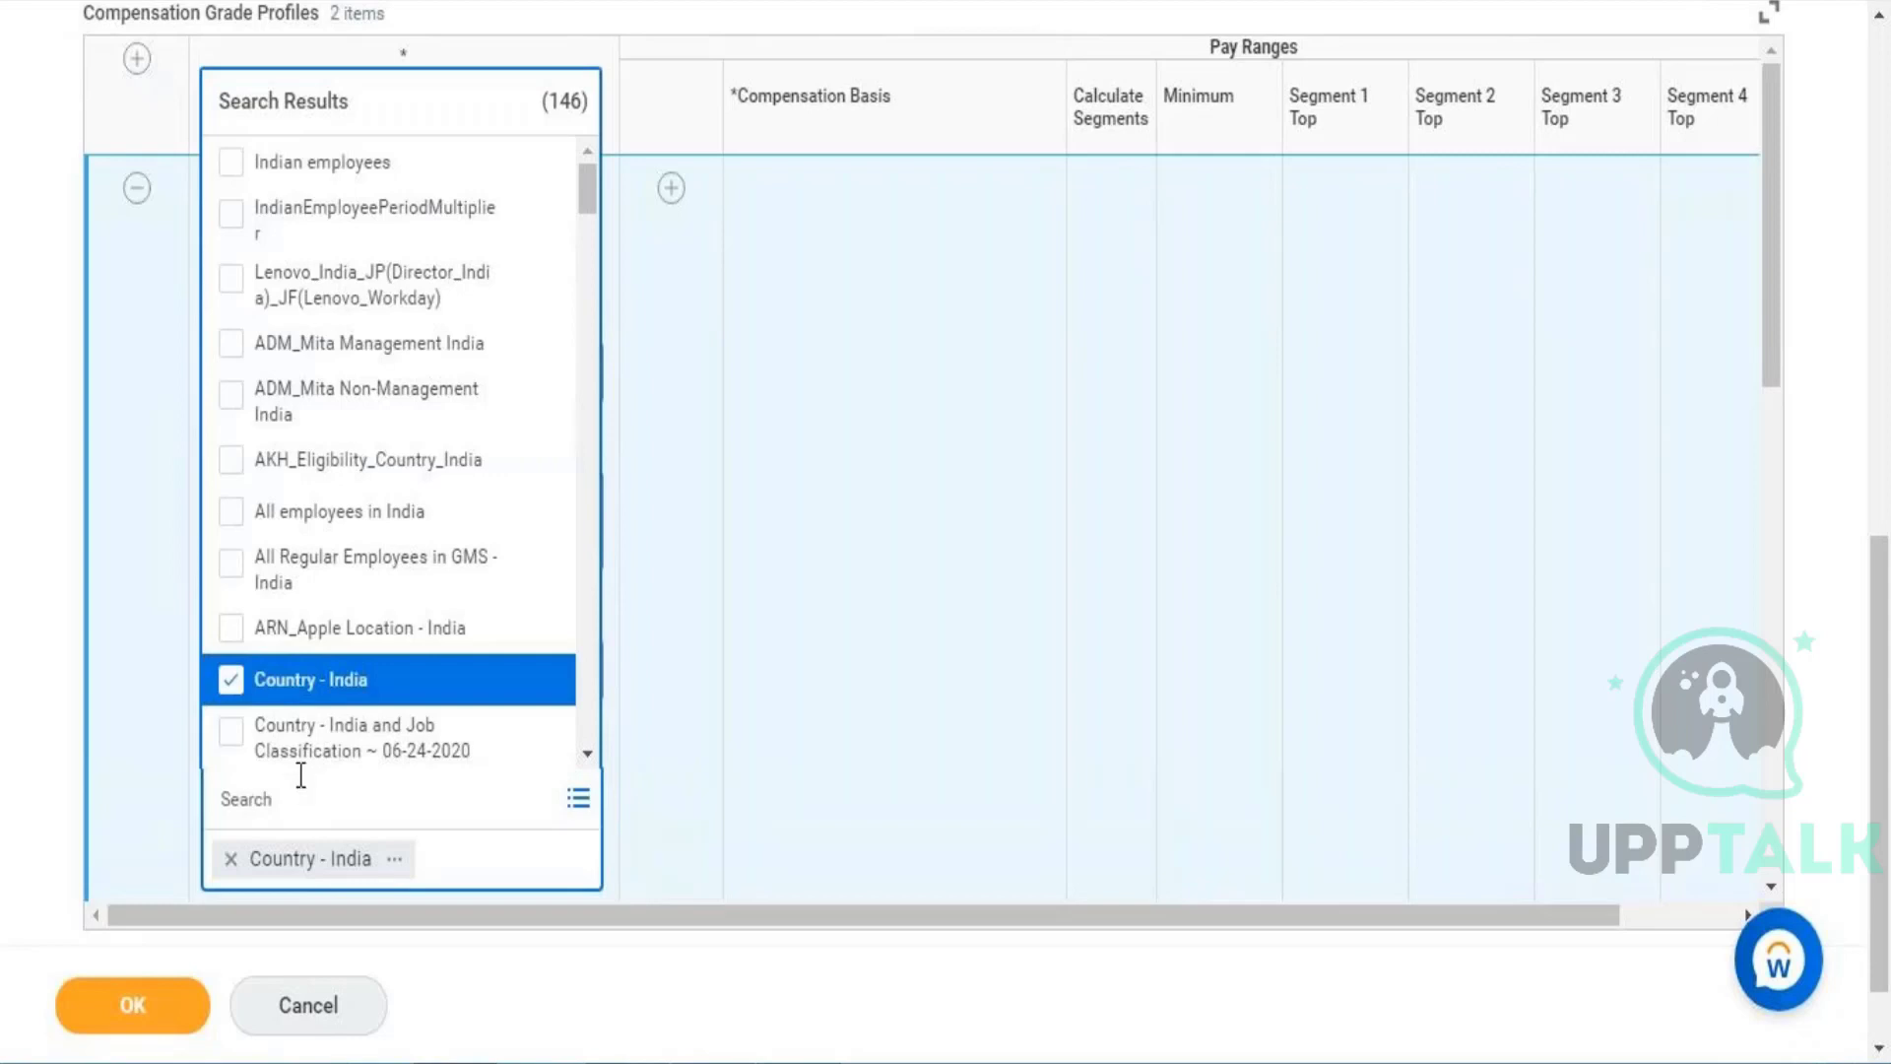
click(793, 814)
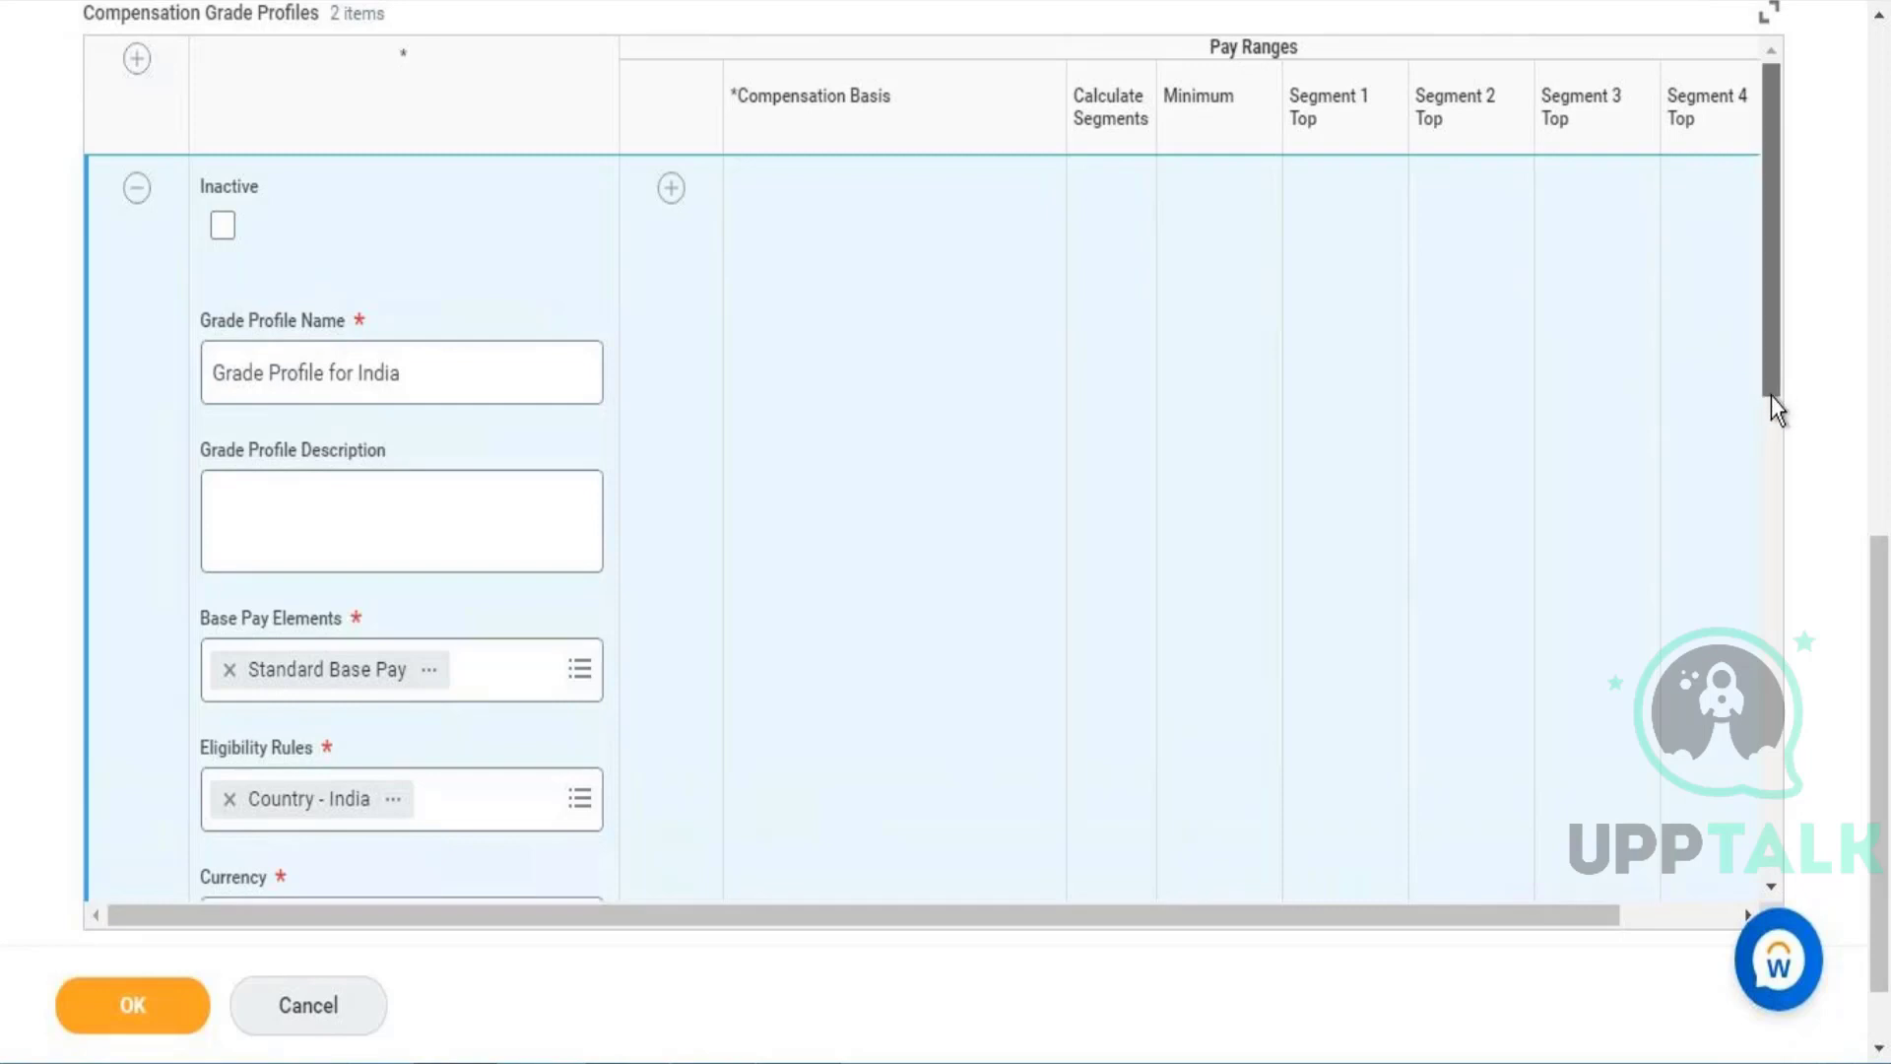
Step: Set the currency of the India grade profile to INR
scroll(1773, 399, down, 1)
scroll(1775, 412, down, 4)
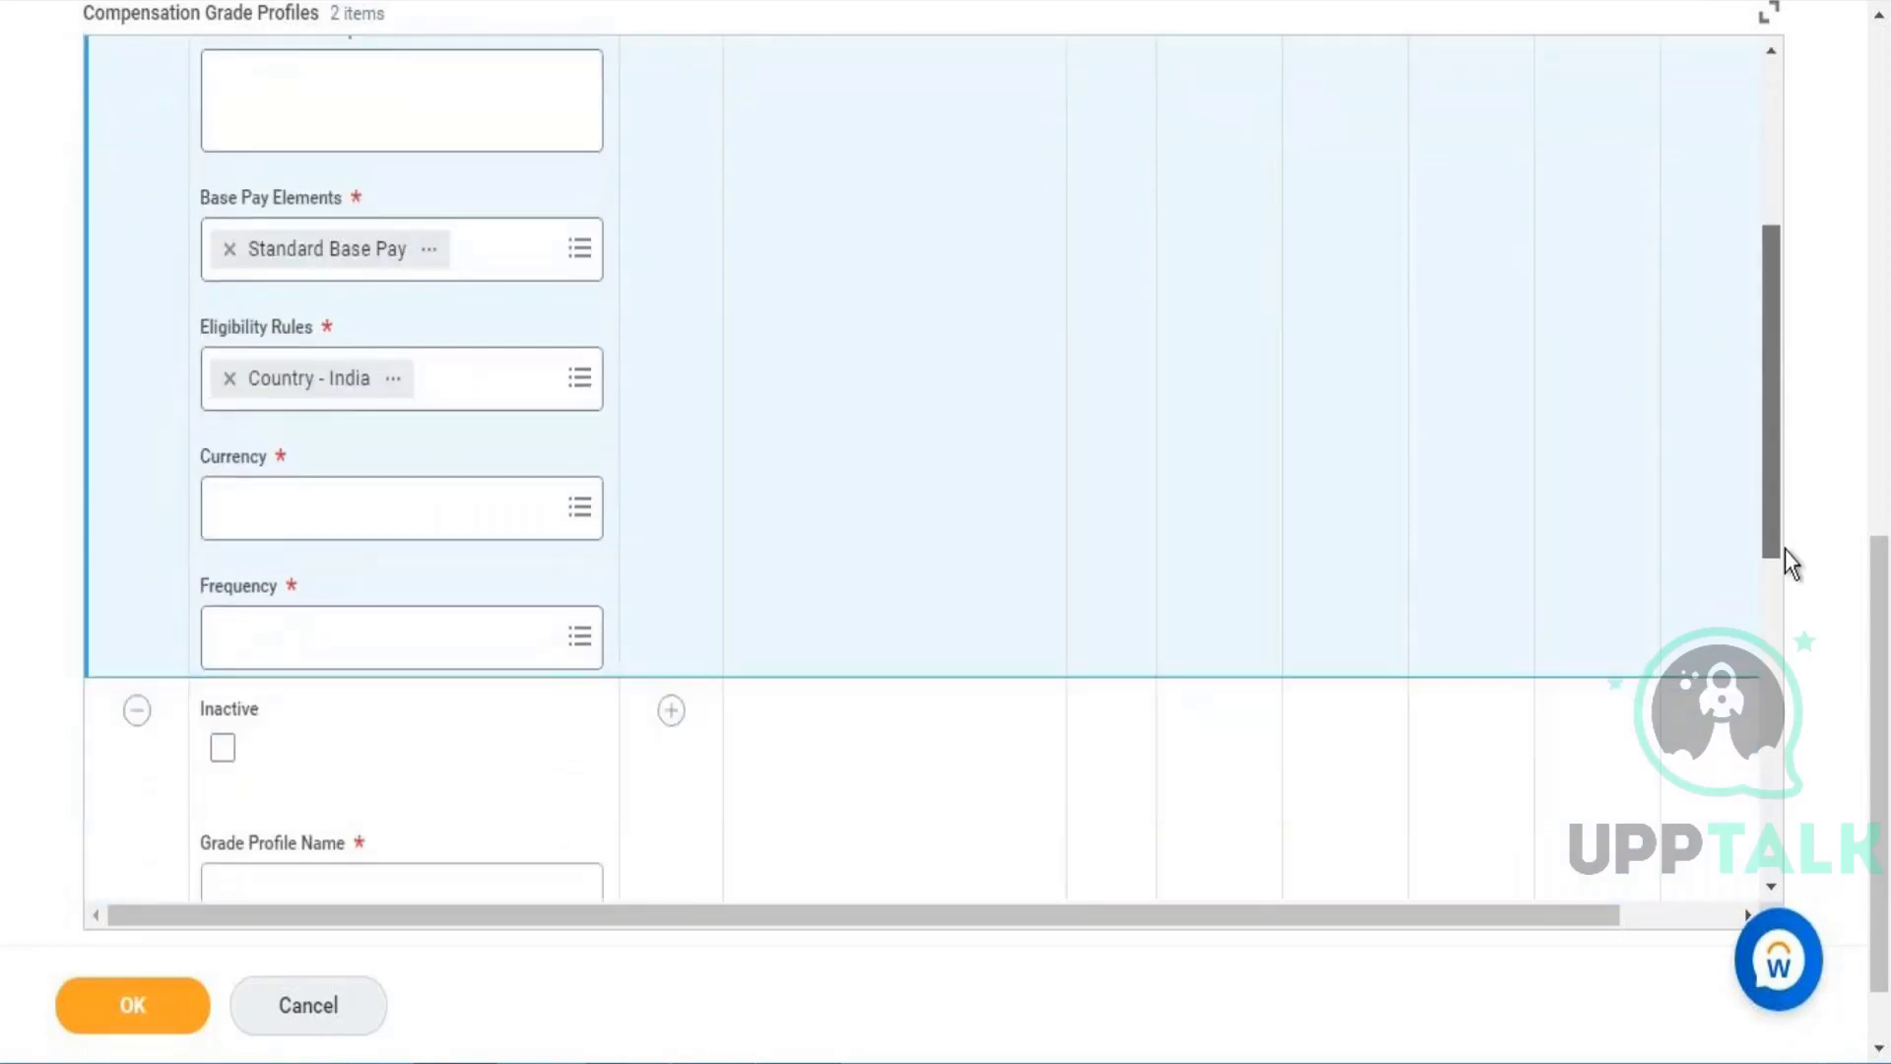
click(470, 517)
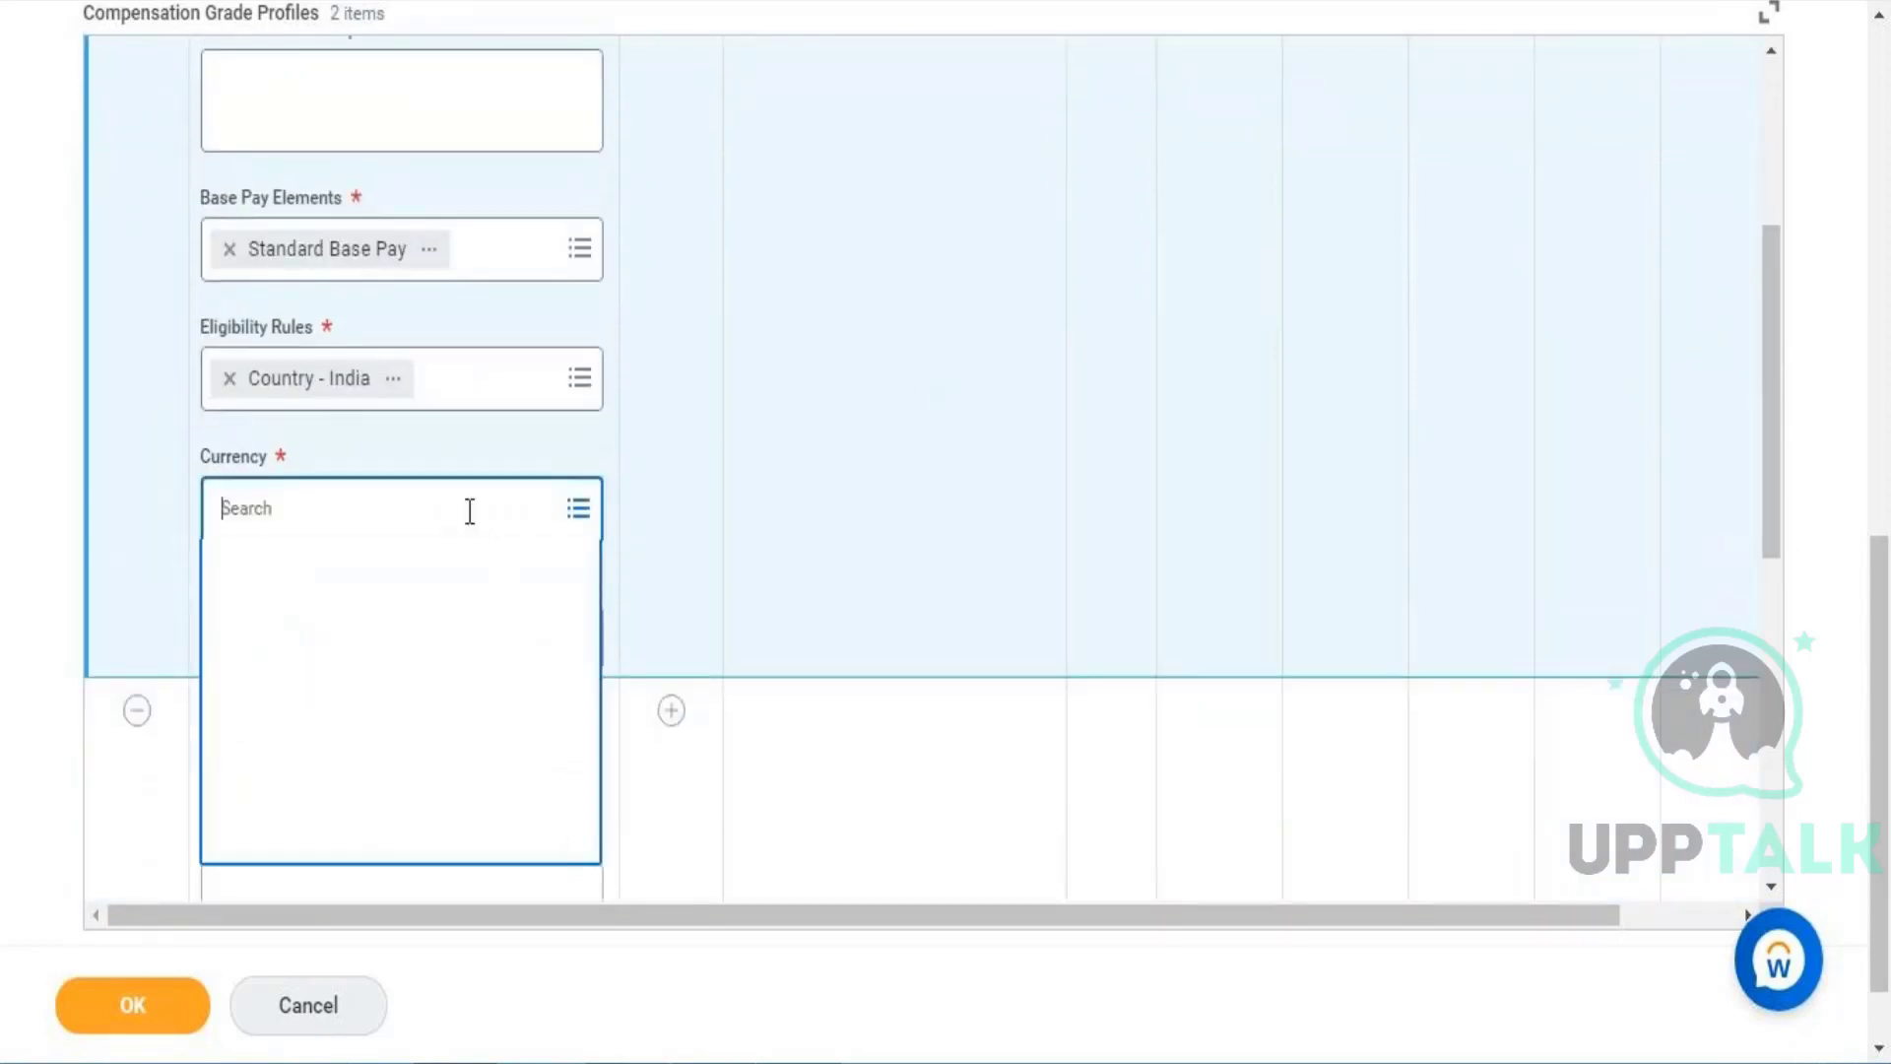
text(INR)
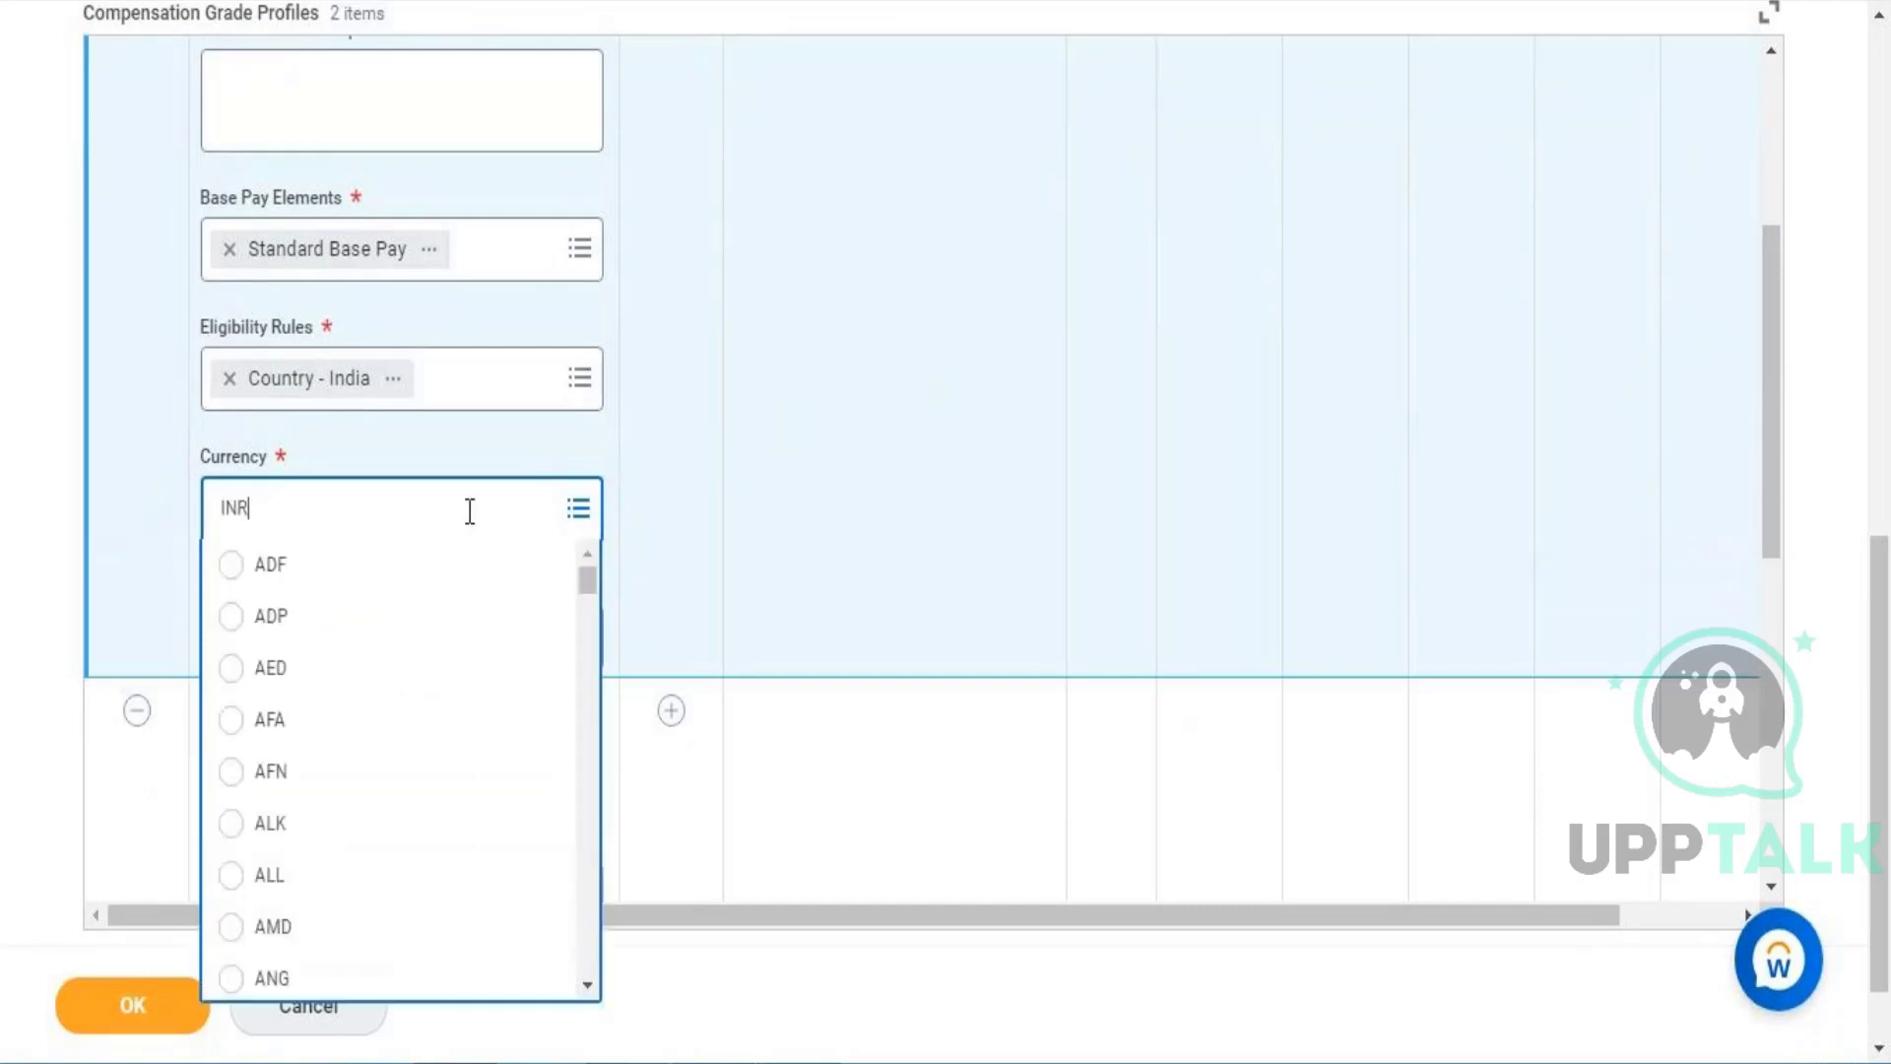
key(Return)
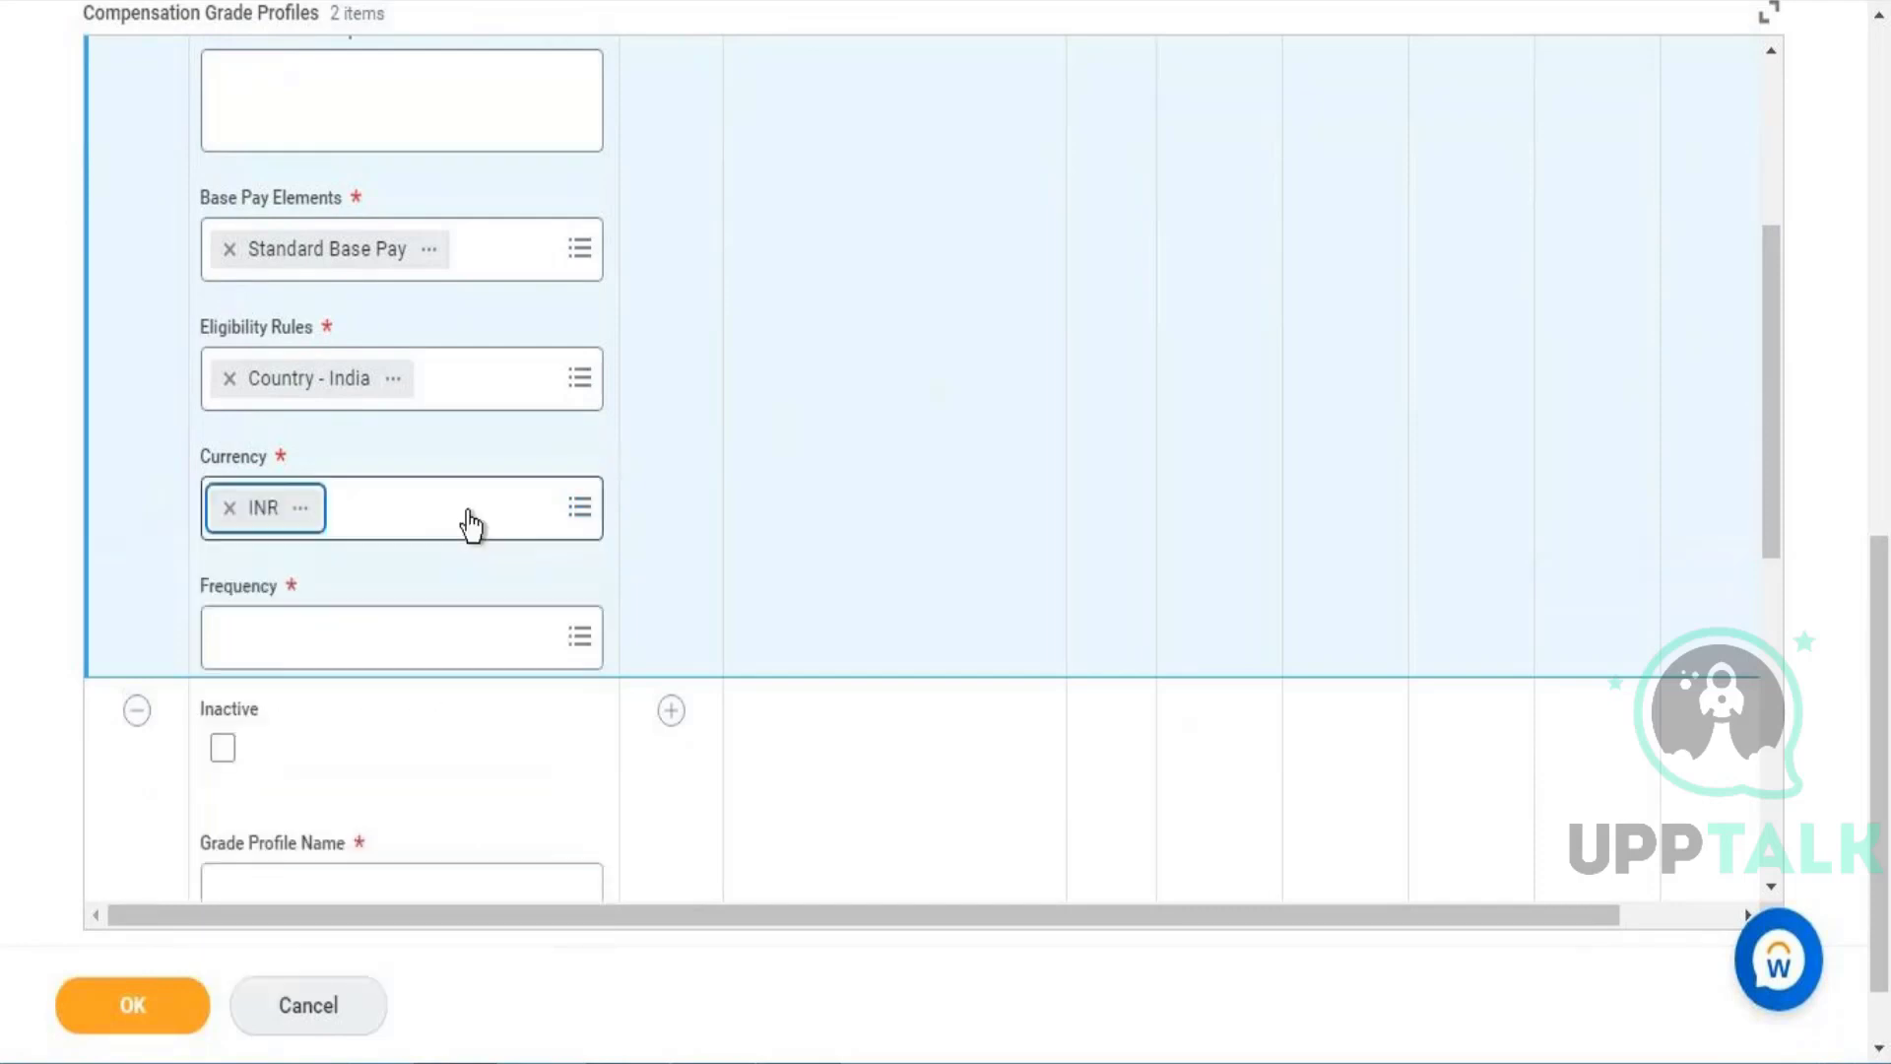
Step: Set the frequency of the India grade profile to Monthly
click(470, 642)
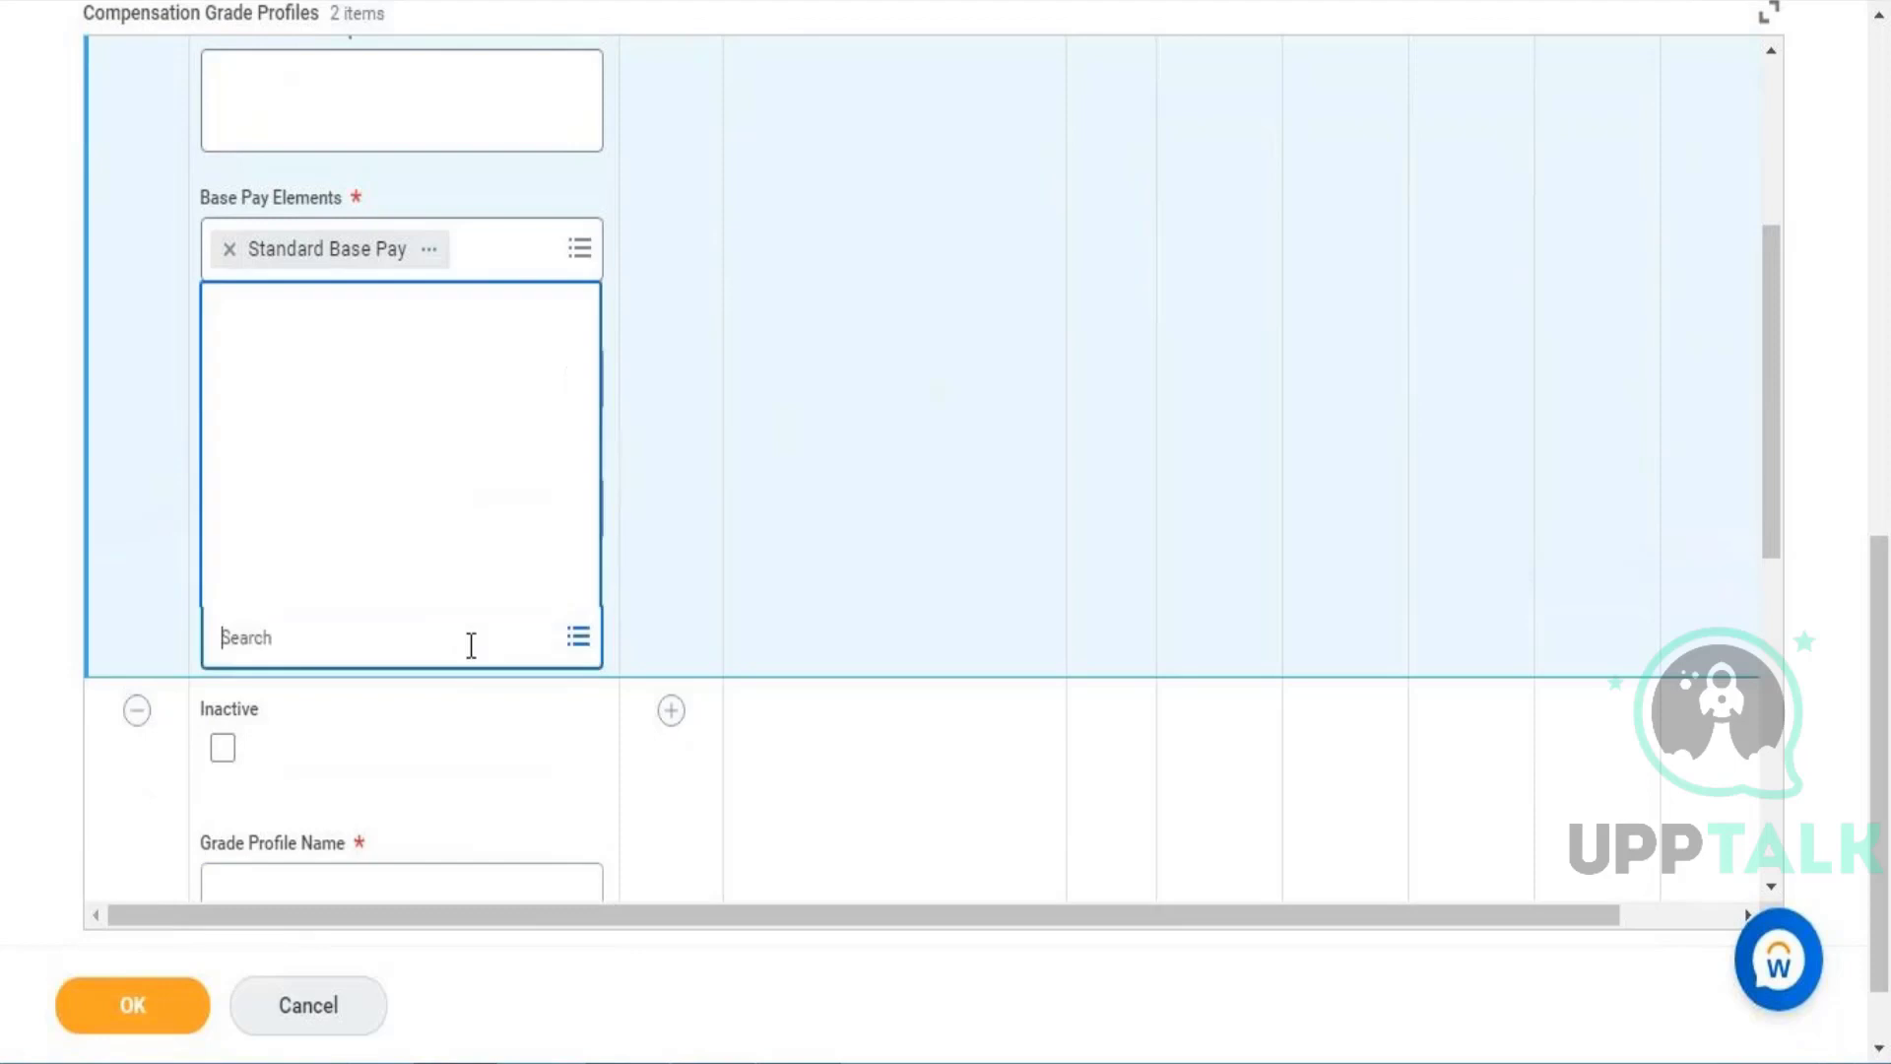
text(monthy)
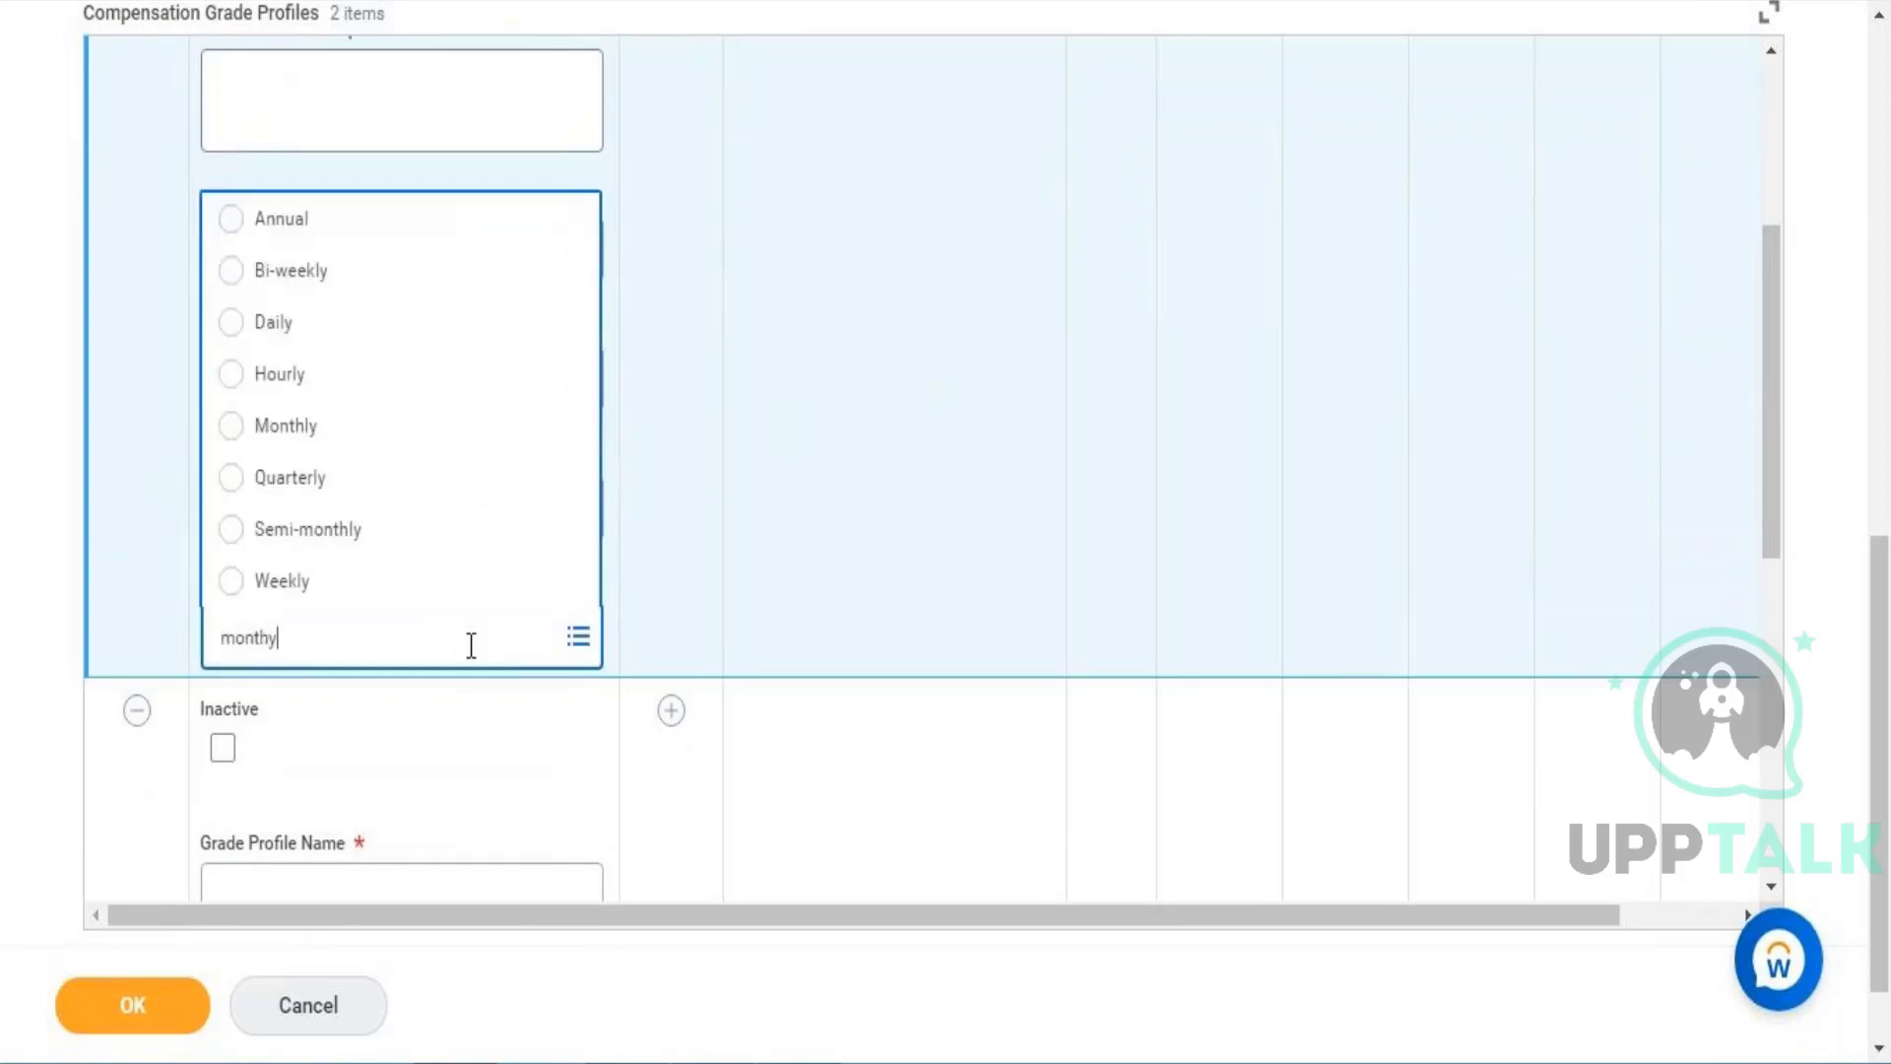
drag(490, 488, 492, 447)
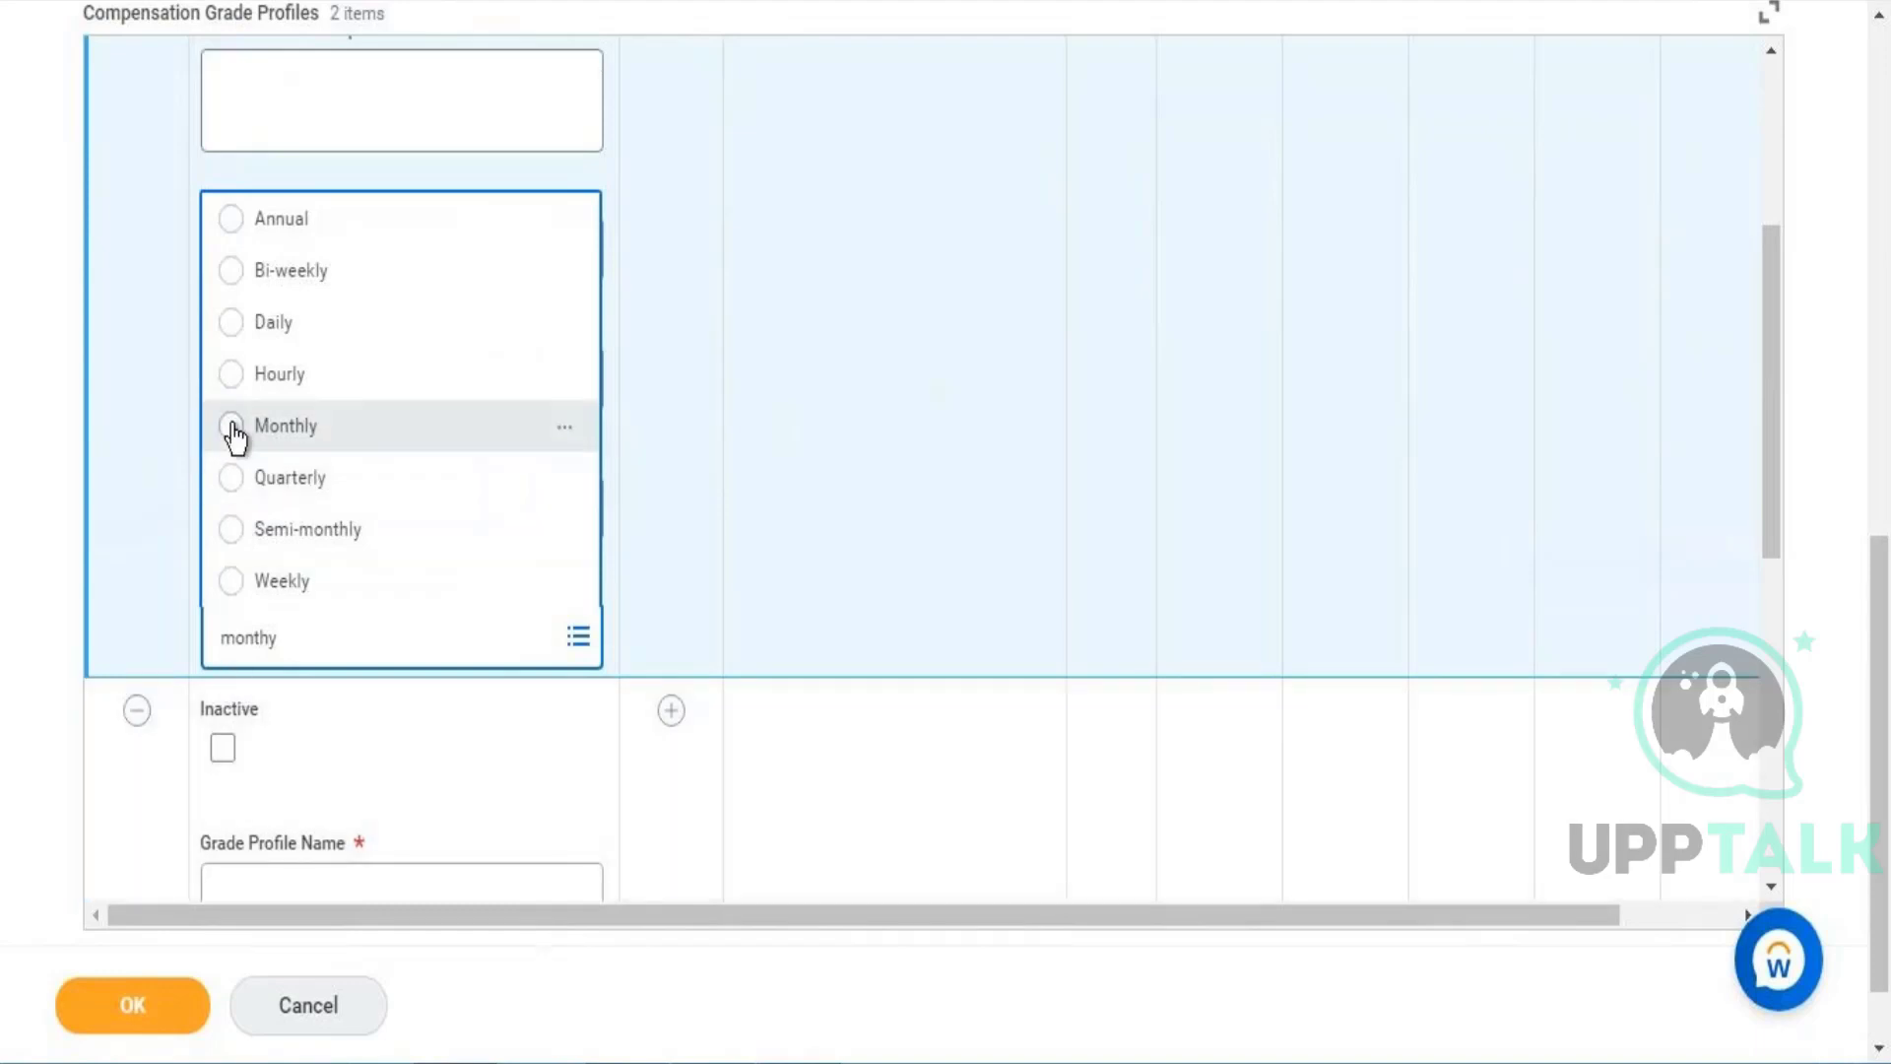
click(233, 426)
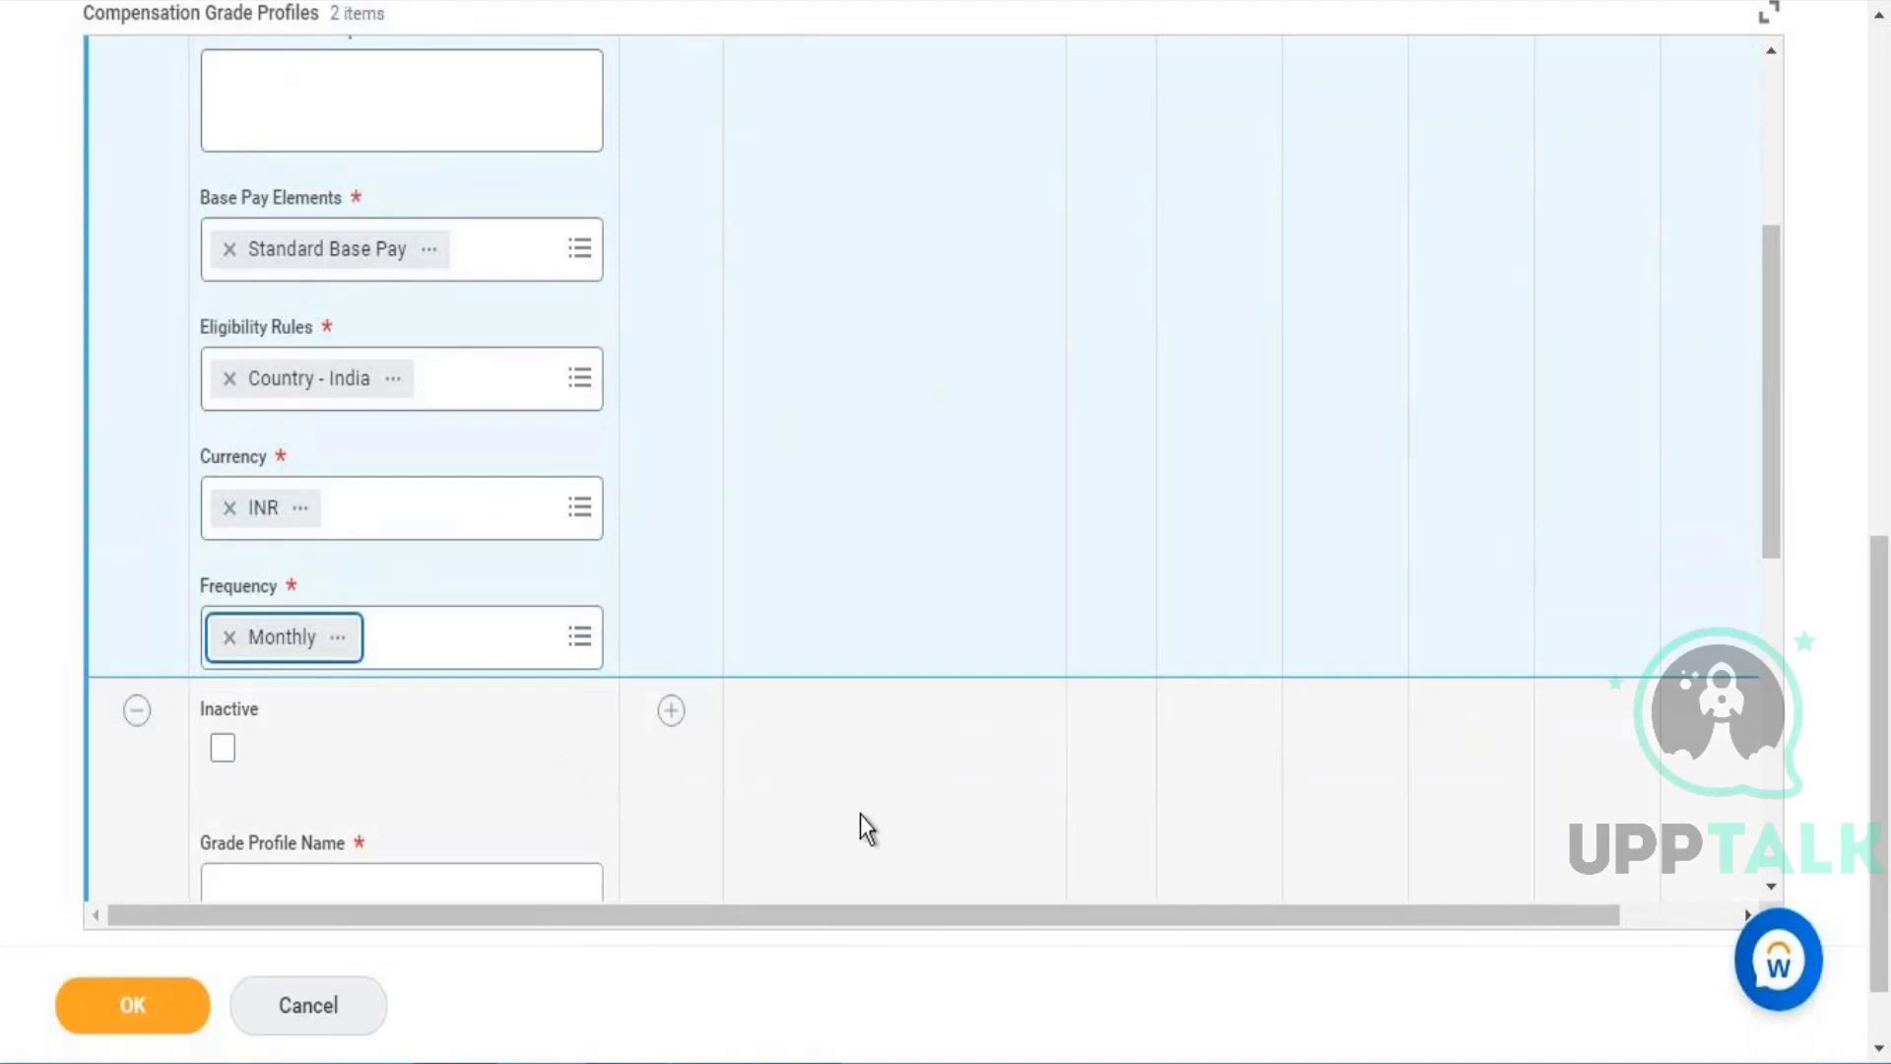
Step: Try to submit the compensation grade and review the details of the reported error
drag(1769, 445, 1714, 759)
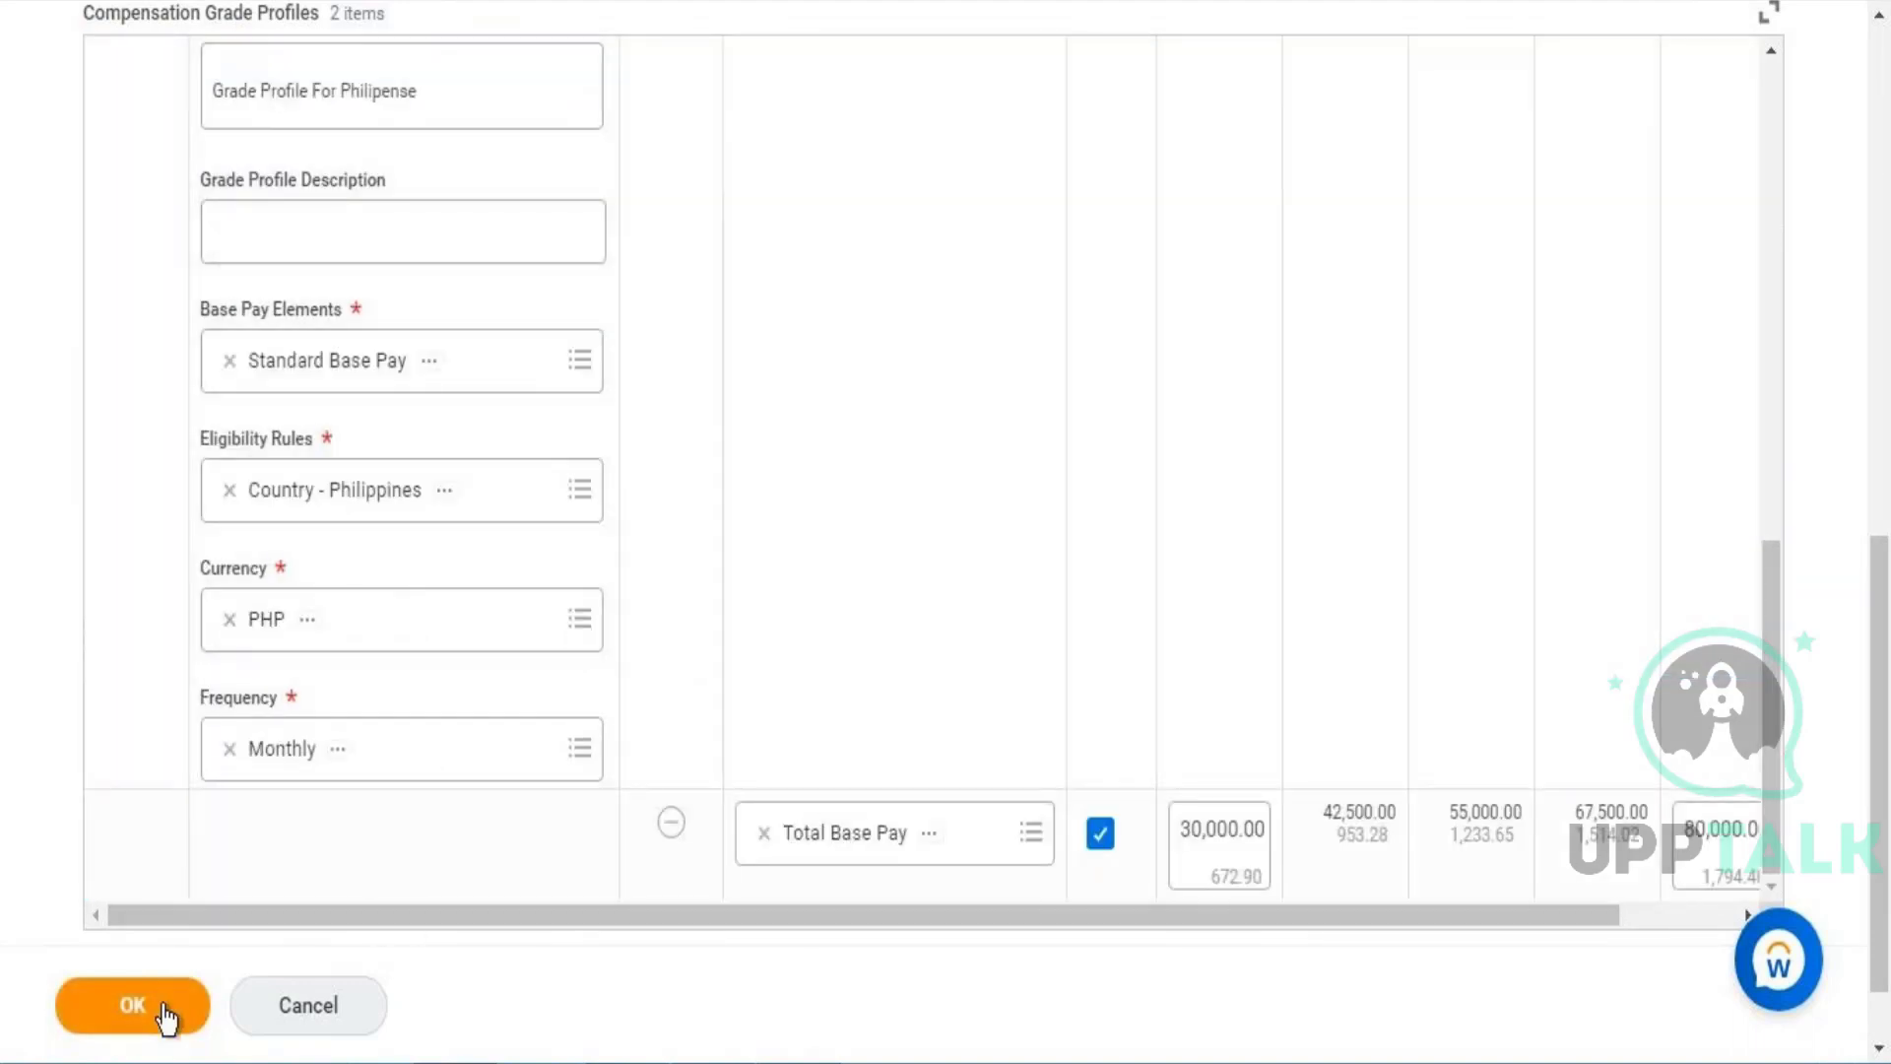
click(162, 1004)
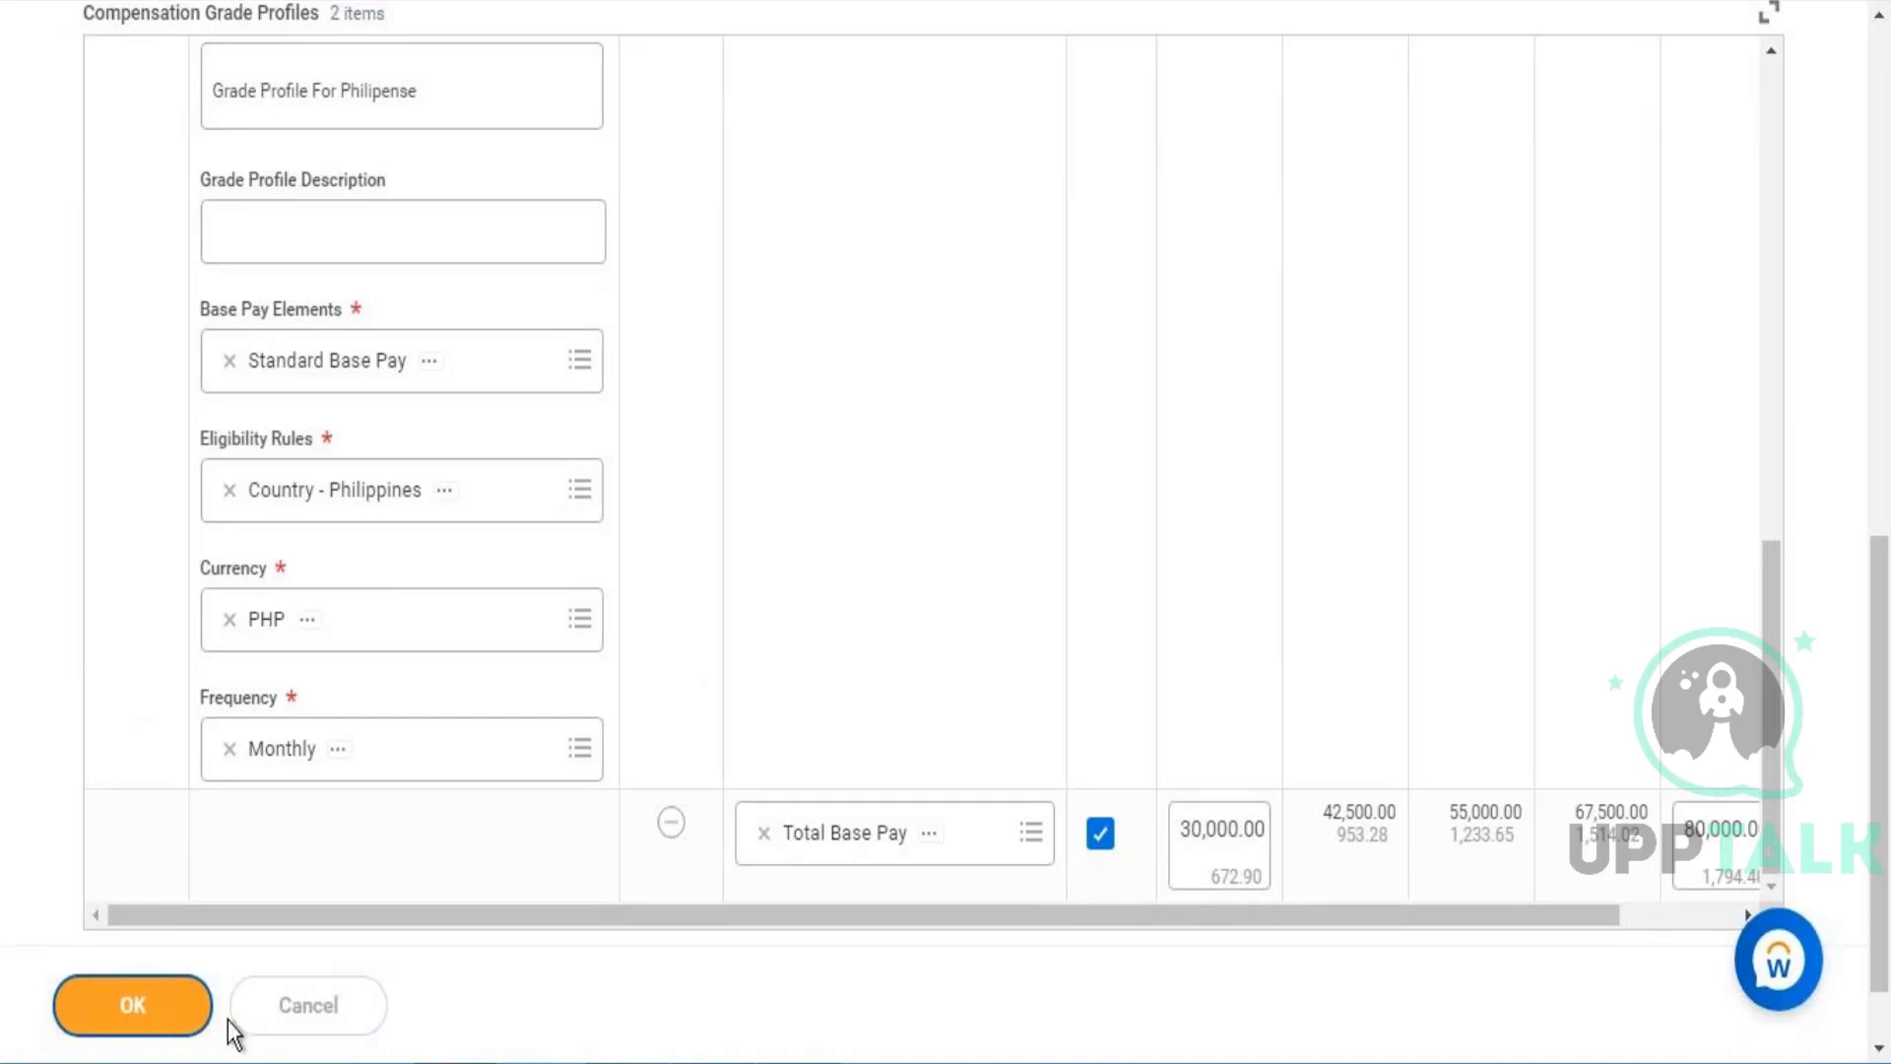
click(178, 1010)
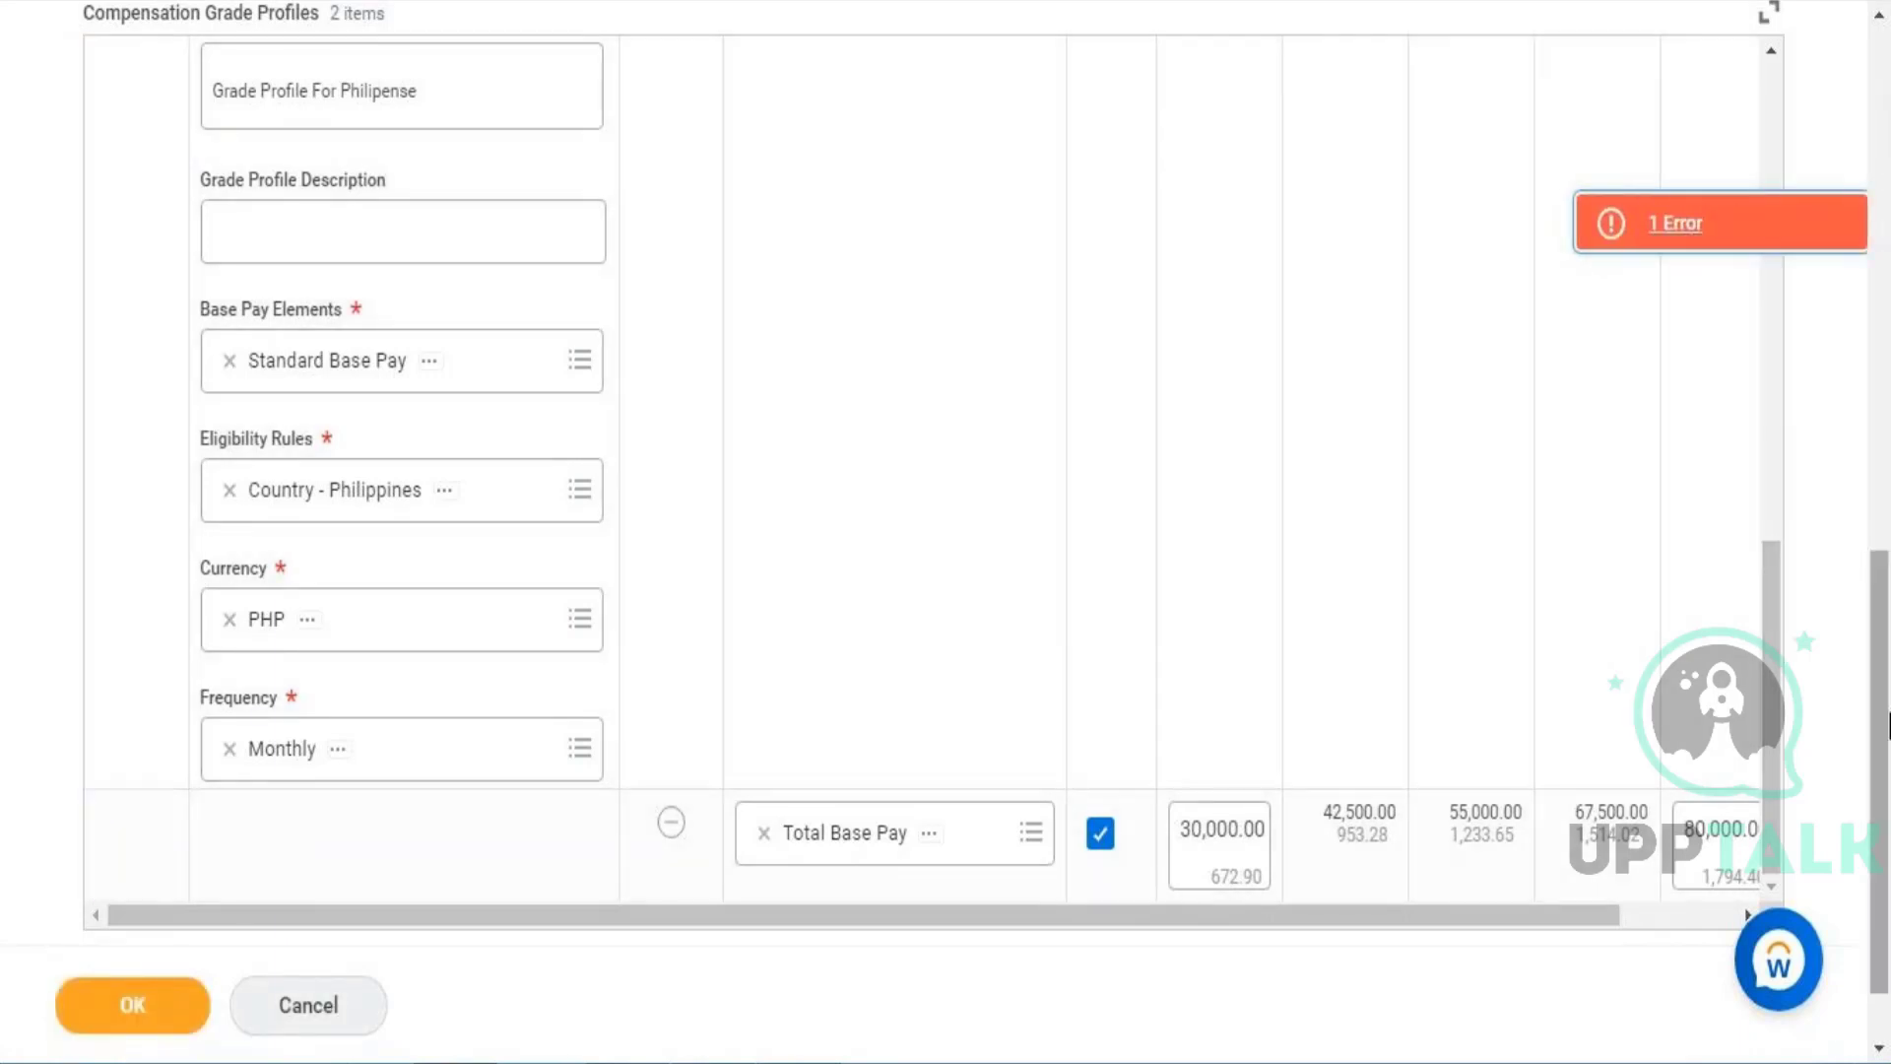
drag(1884, 723, 1865, 557)
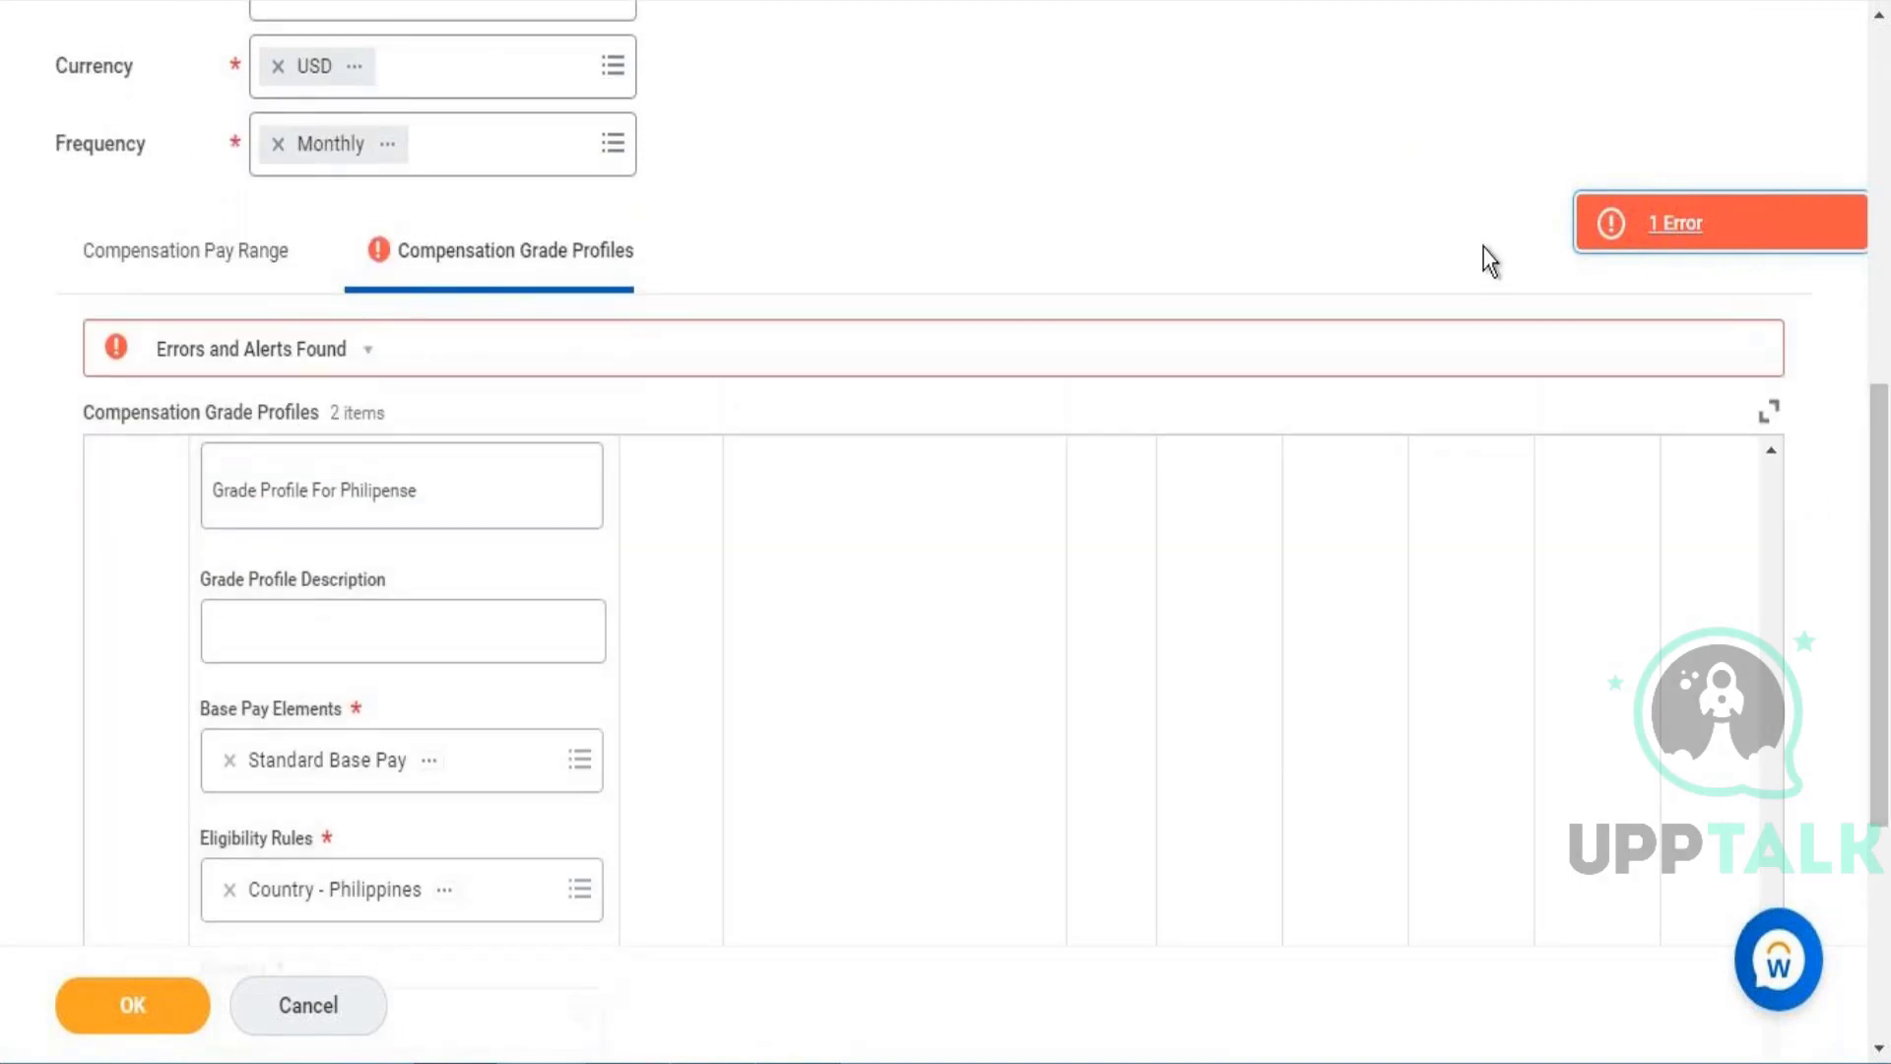
click(1669, 244)
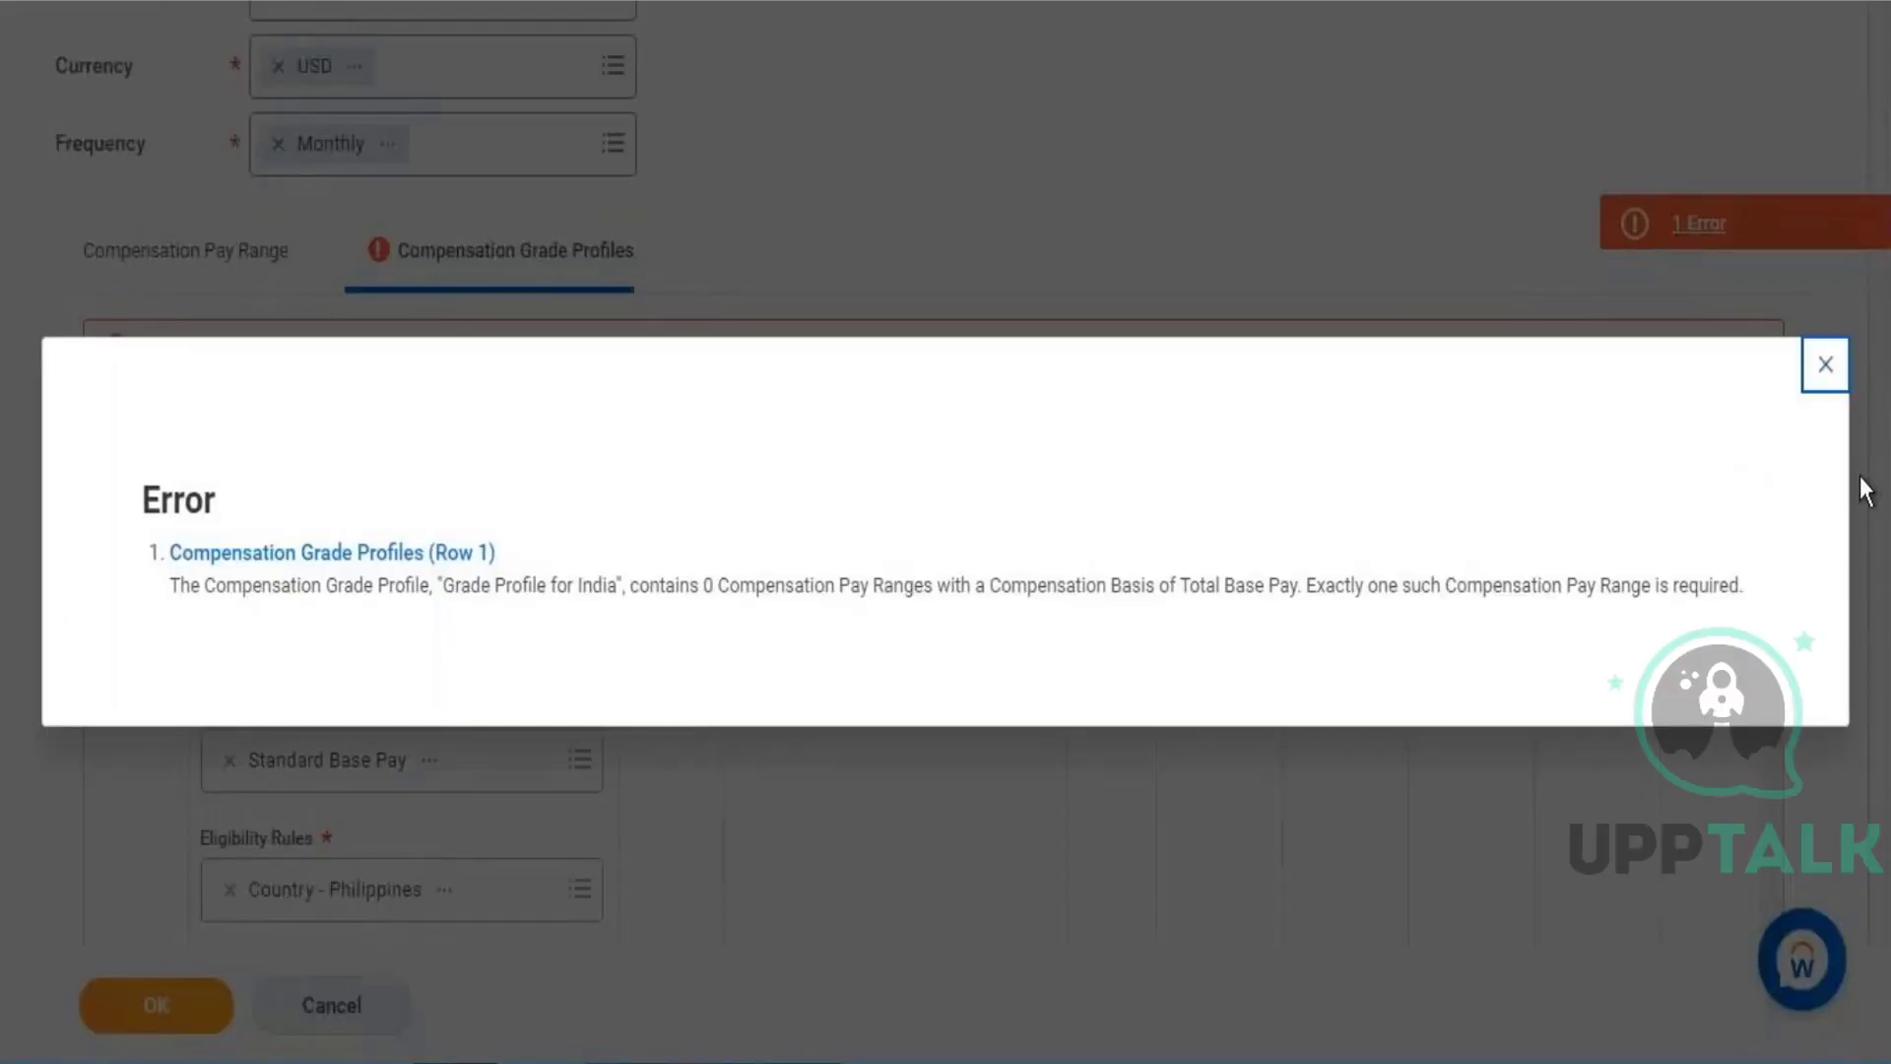
click(1828, 366)
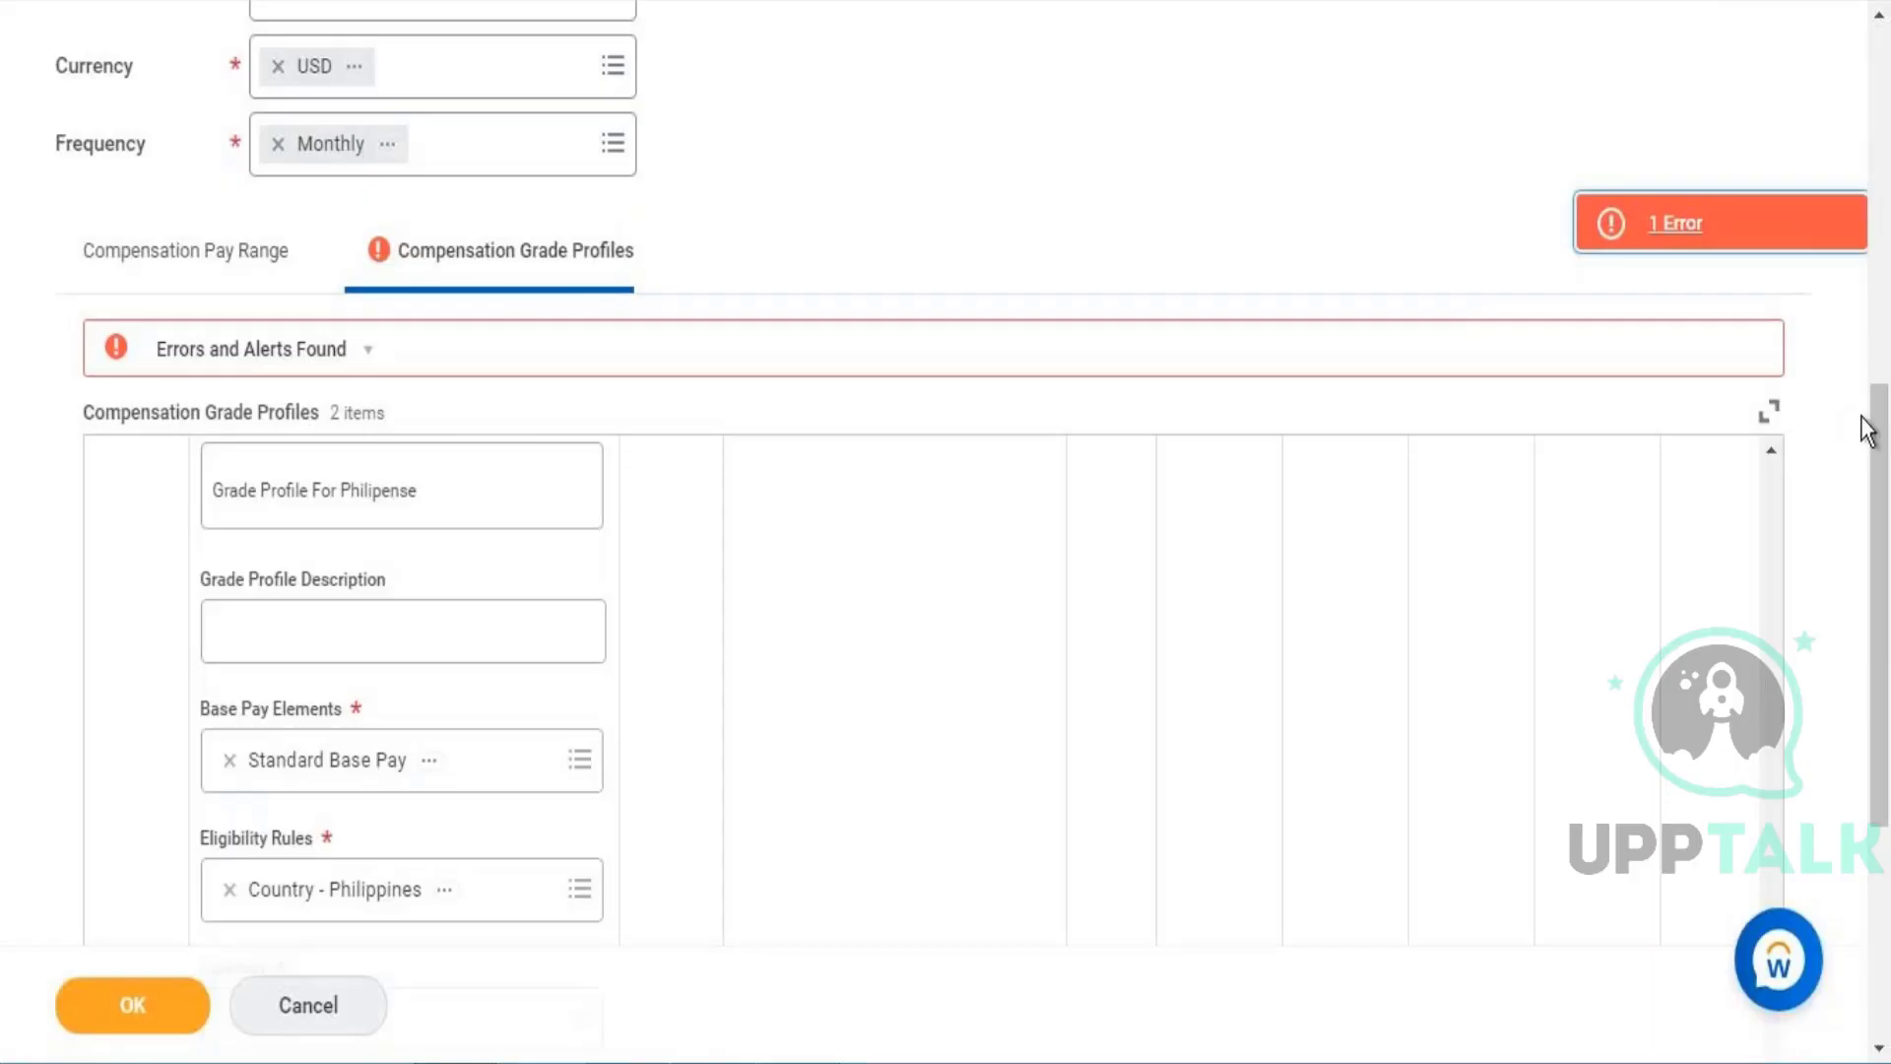
Step: Add a pay range row to the India grade profile
drag(1886, 456, 1879, 621)
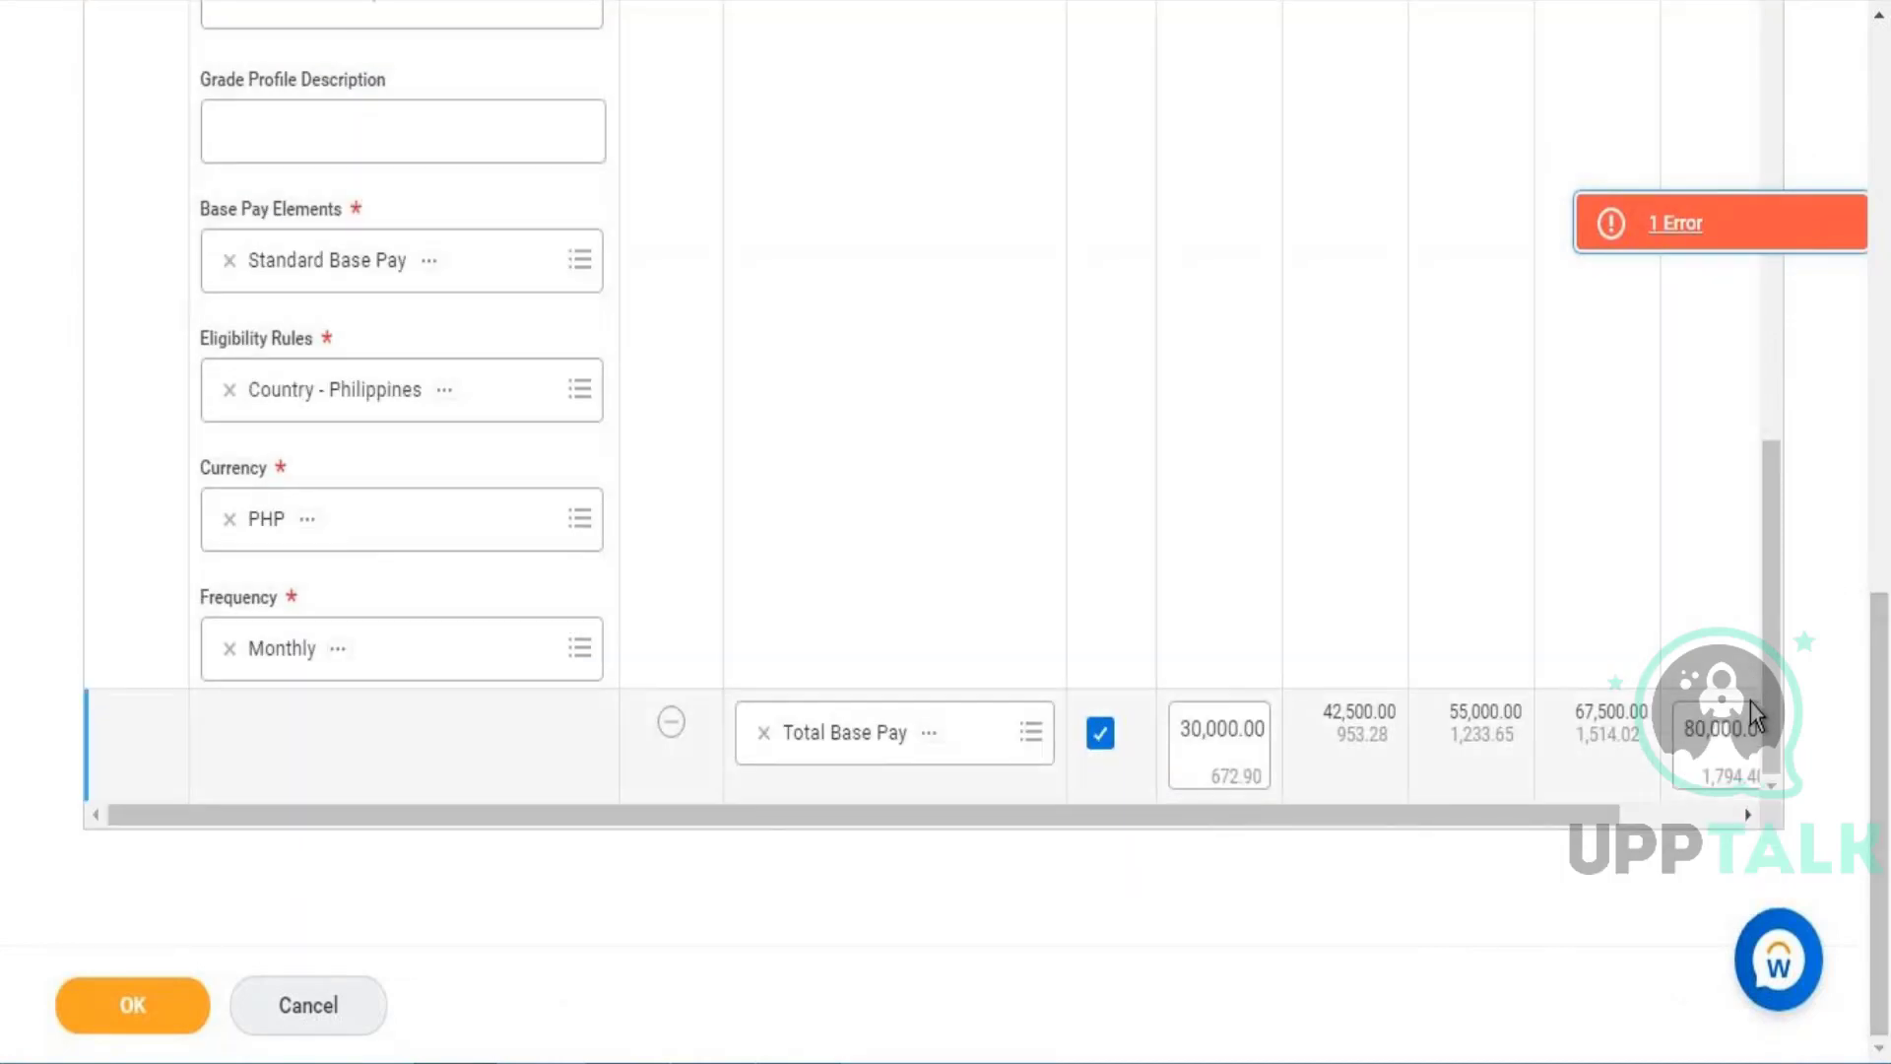
drag(1771, 742, 1770, 325)
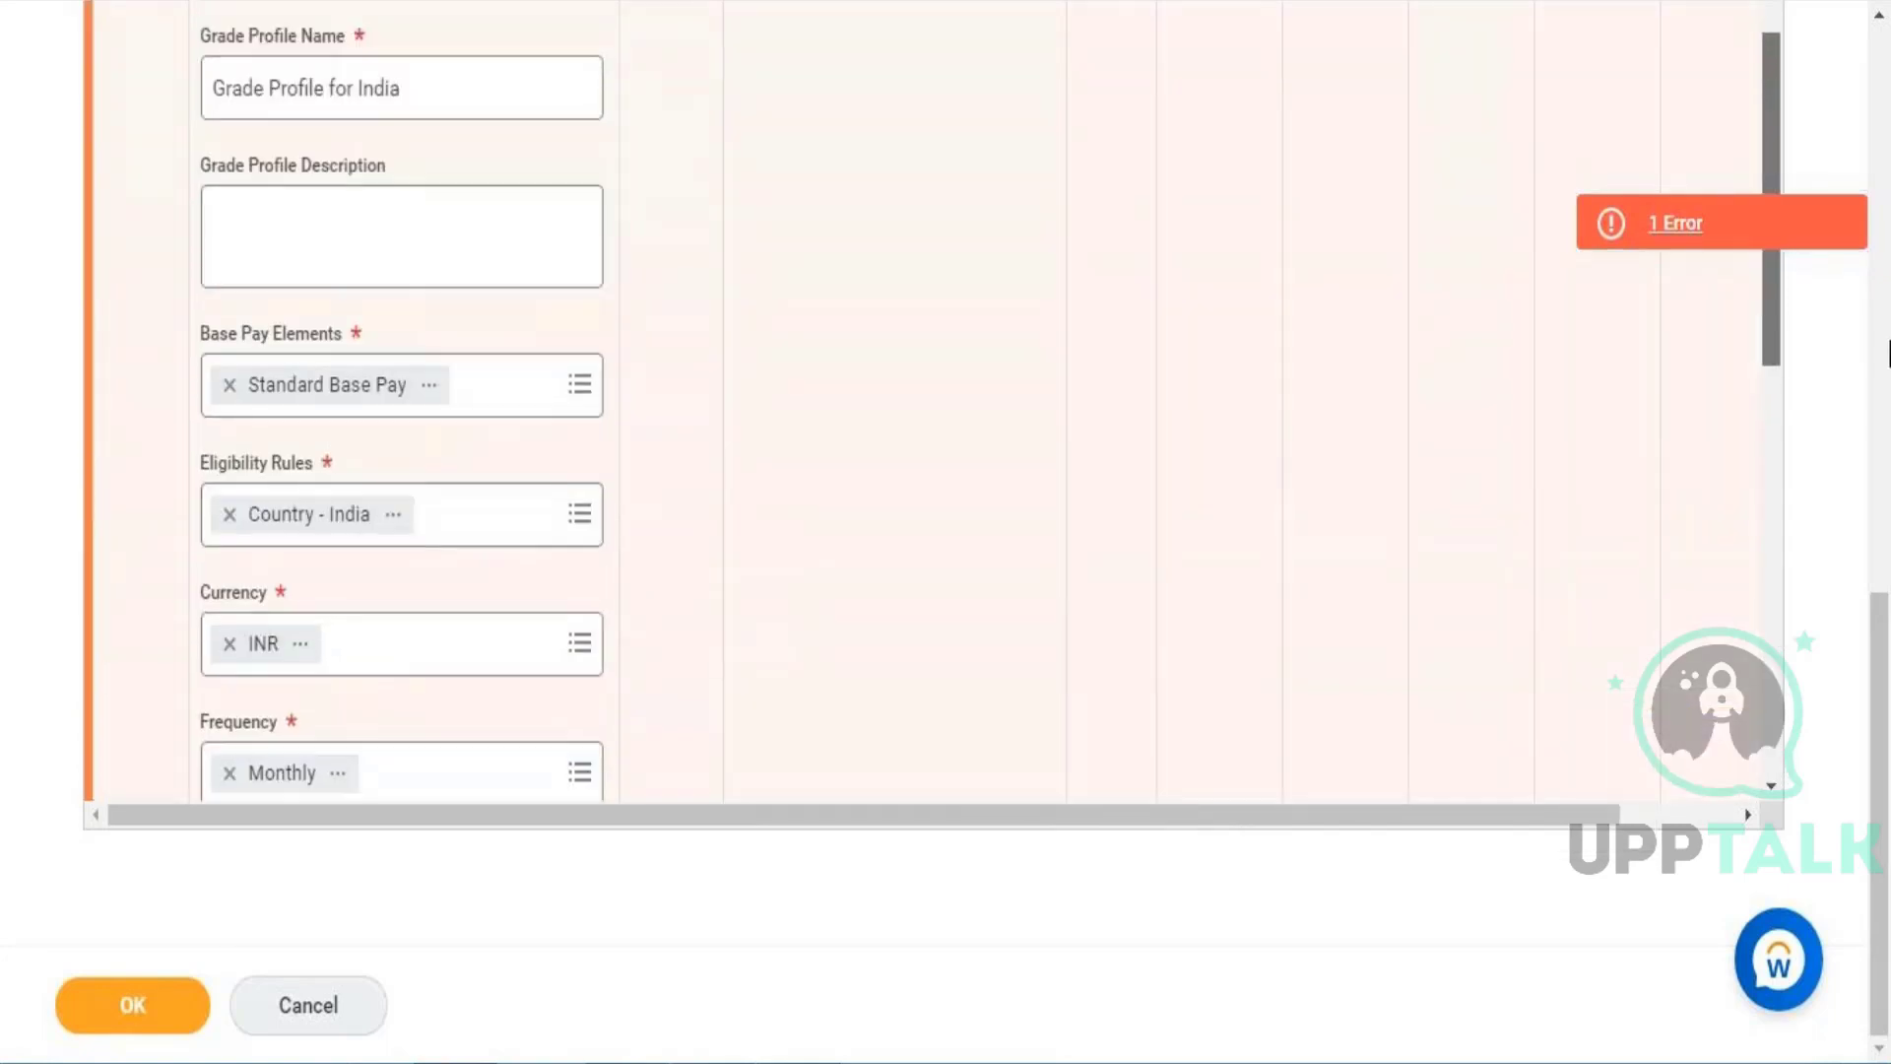
scroll(1883, 612, up, 10)
scroll(1883, 612, down, 7)
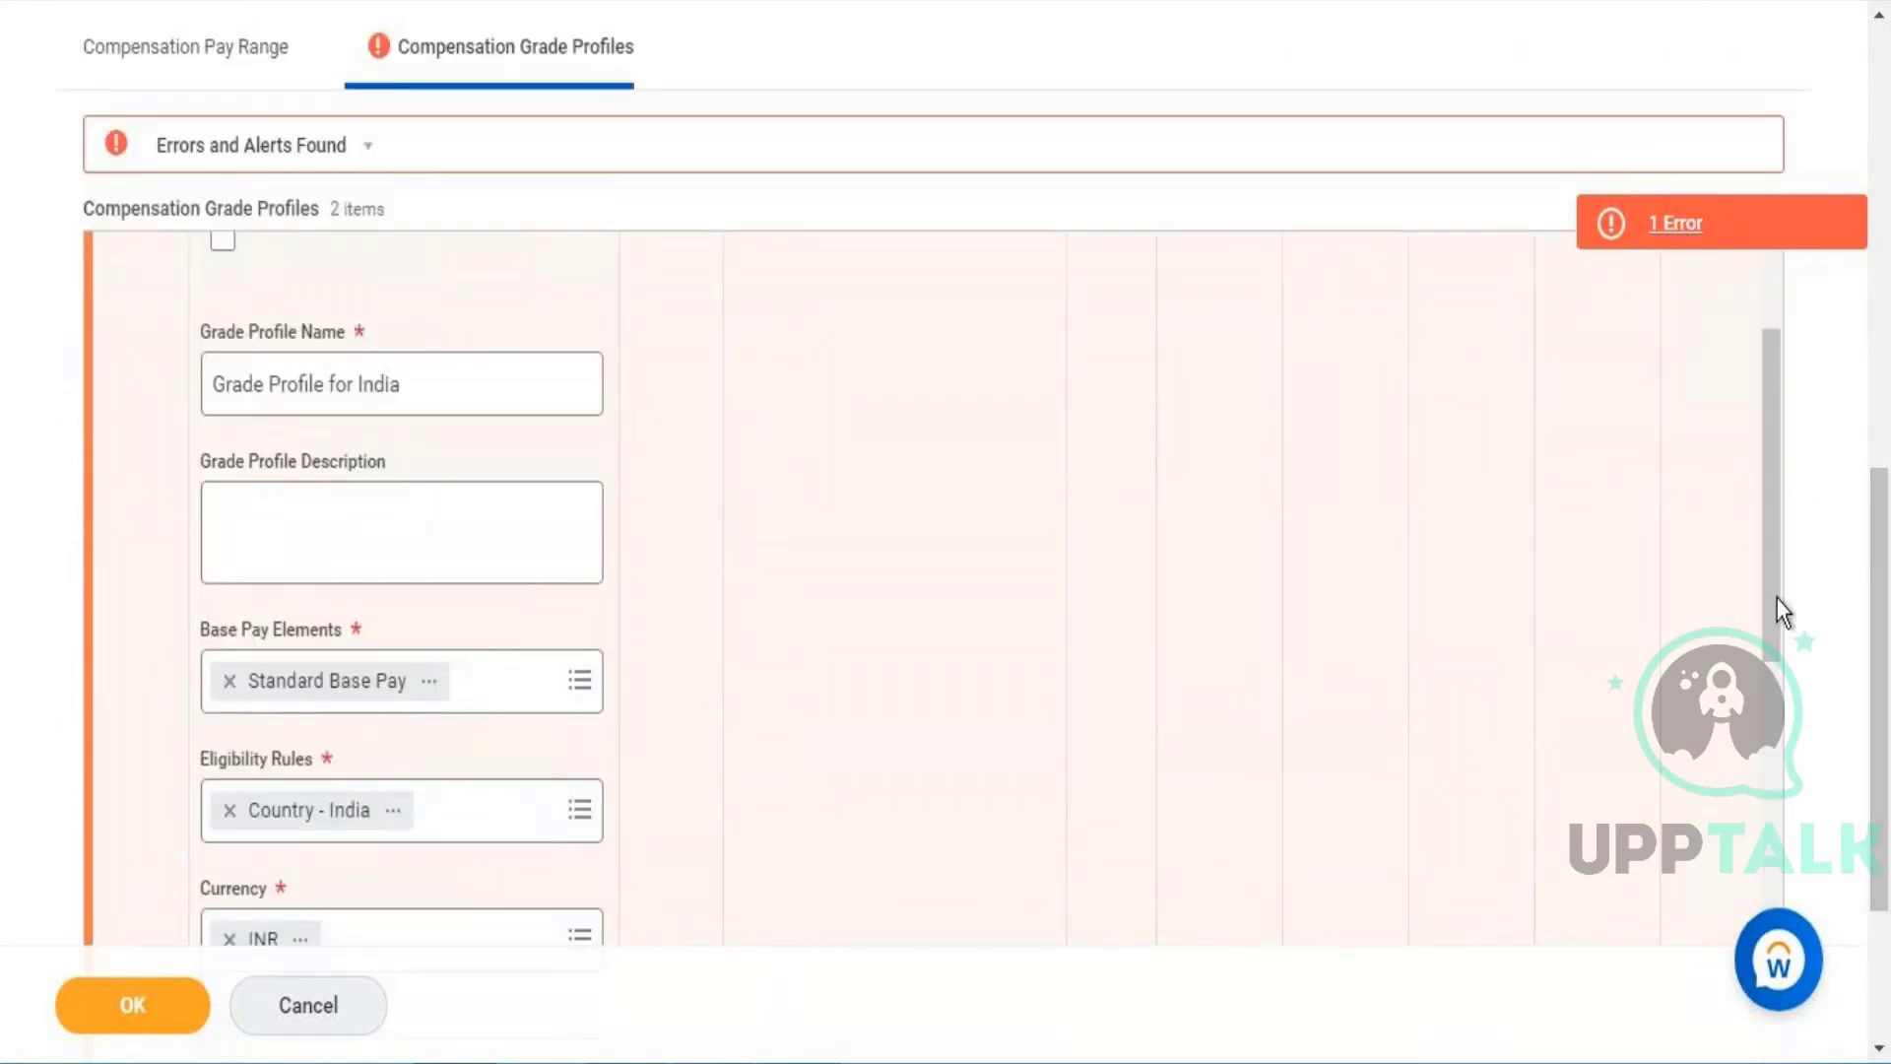
drag(1769, 597, 1870, 498)
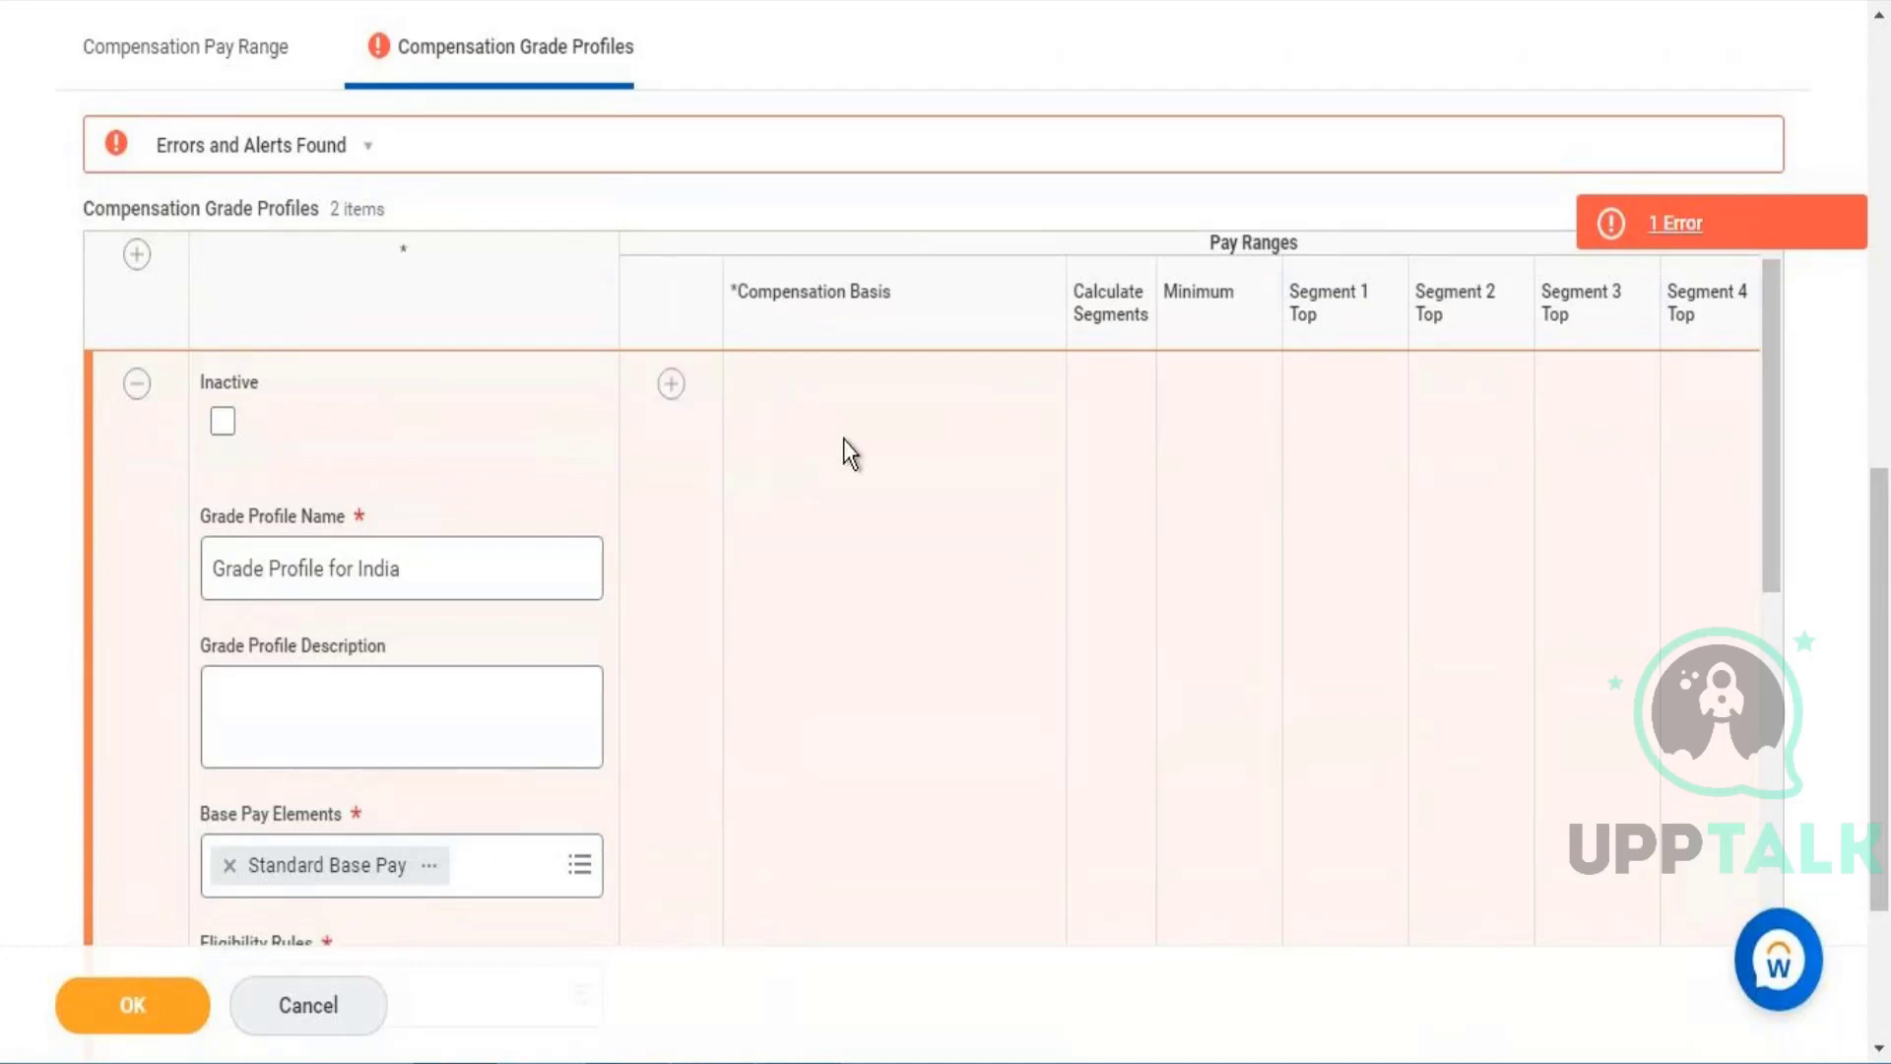
click(671, 385)
click(672, 384)
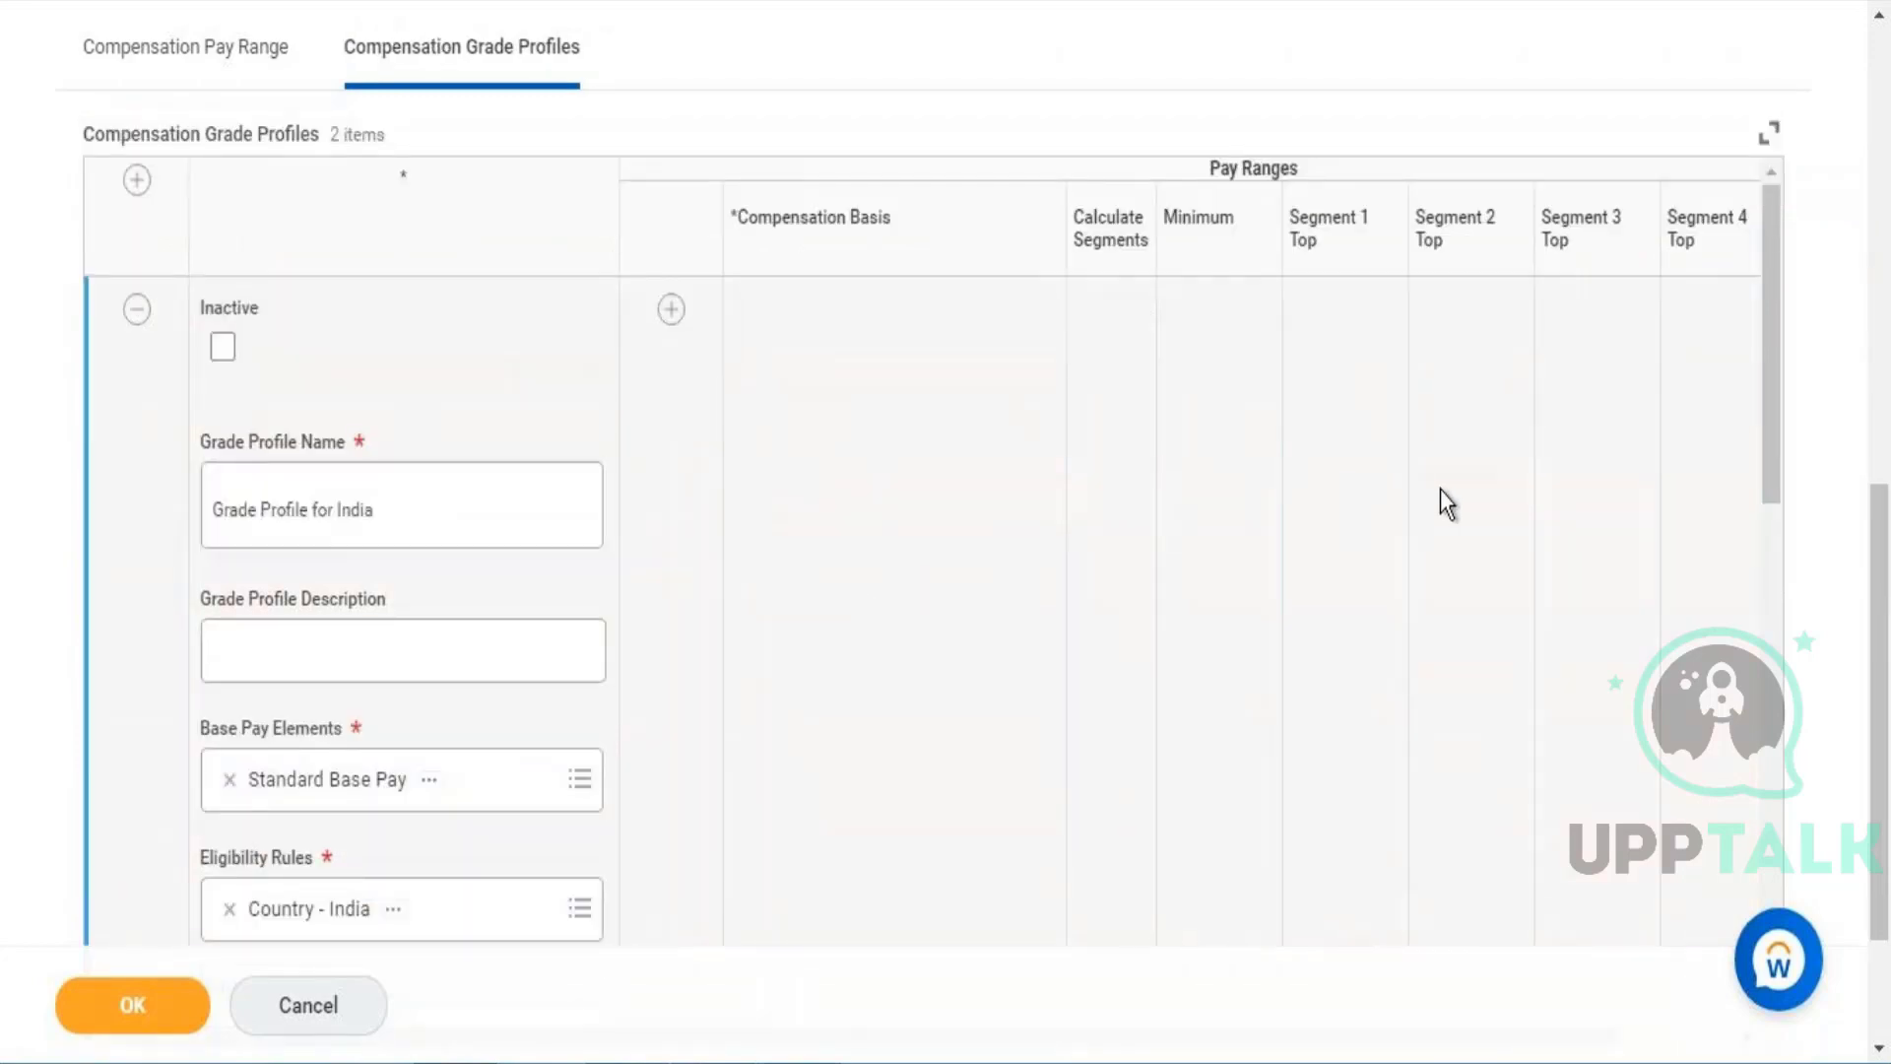
Step: Enable segment calculation for the India profile's Total Base Pay range and set its minimum to 50,000
scroll(1769, 433, down, 5)
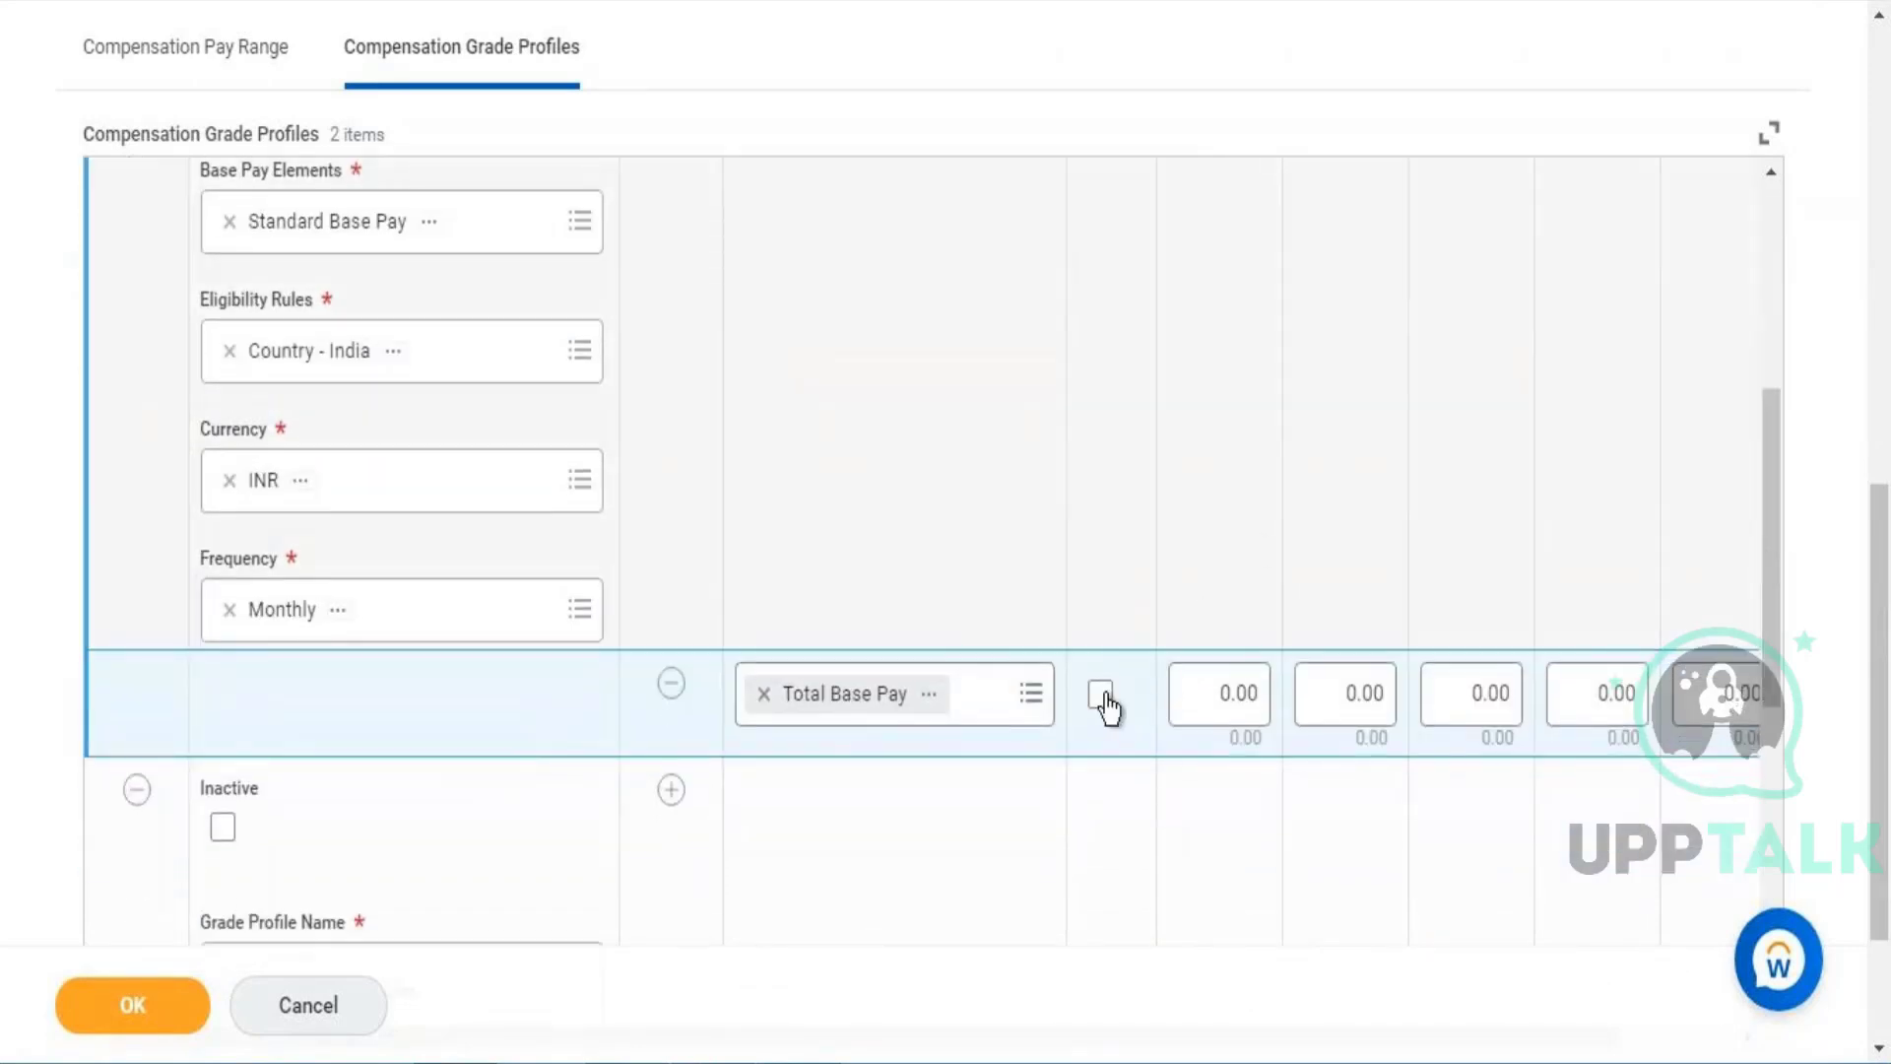
click(1101, 697)
click(1101, 701)
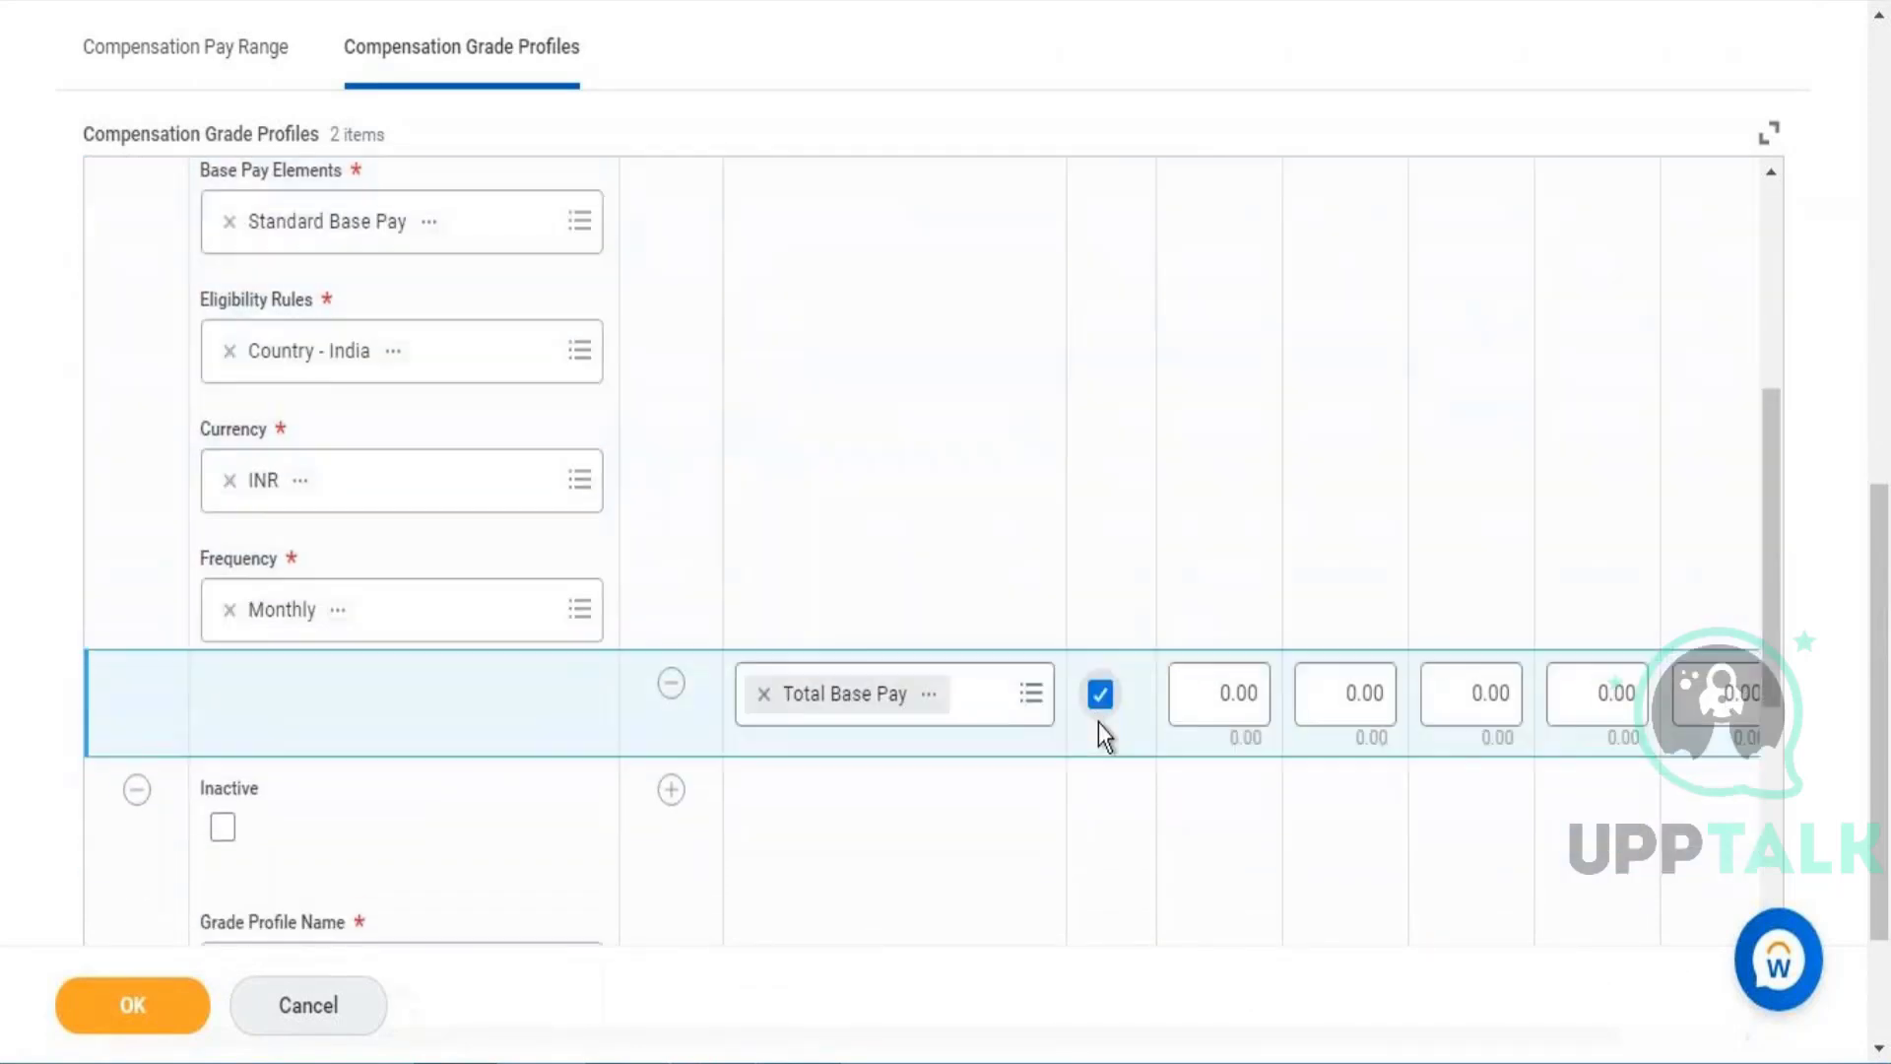
mouse_move(1216, 695)
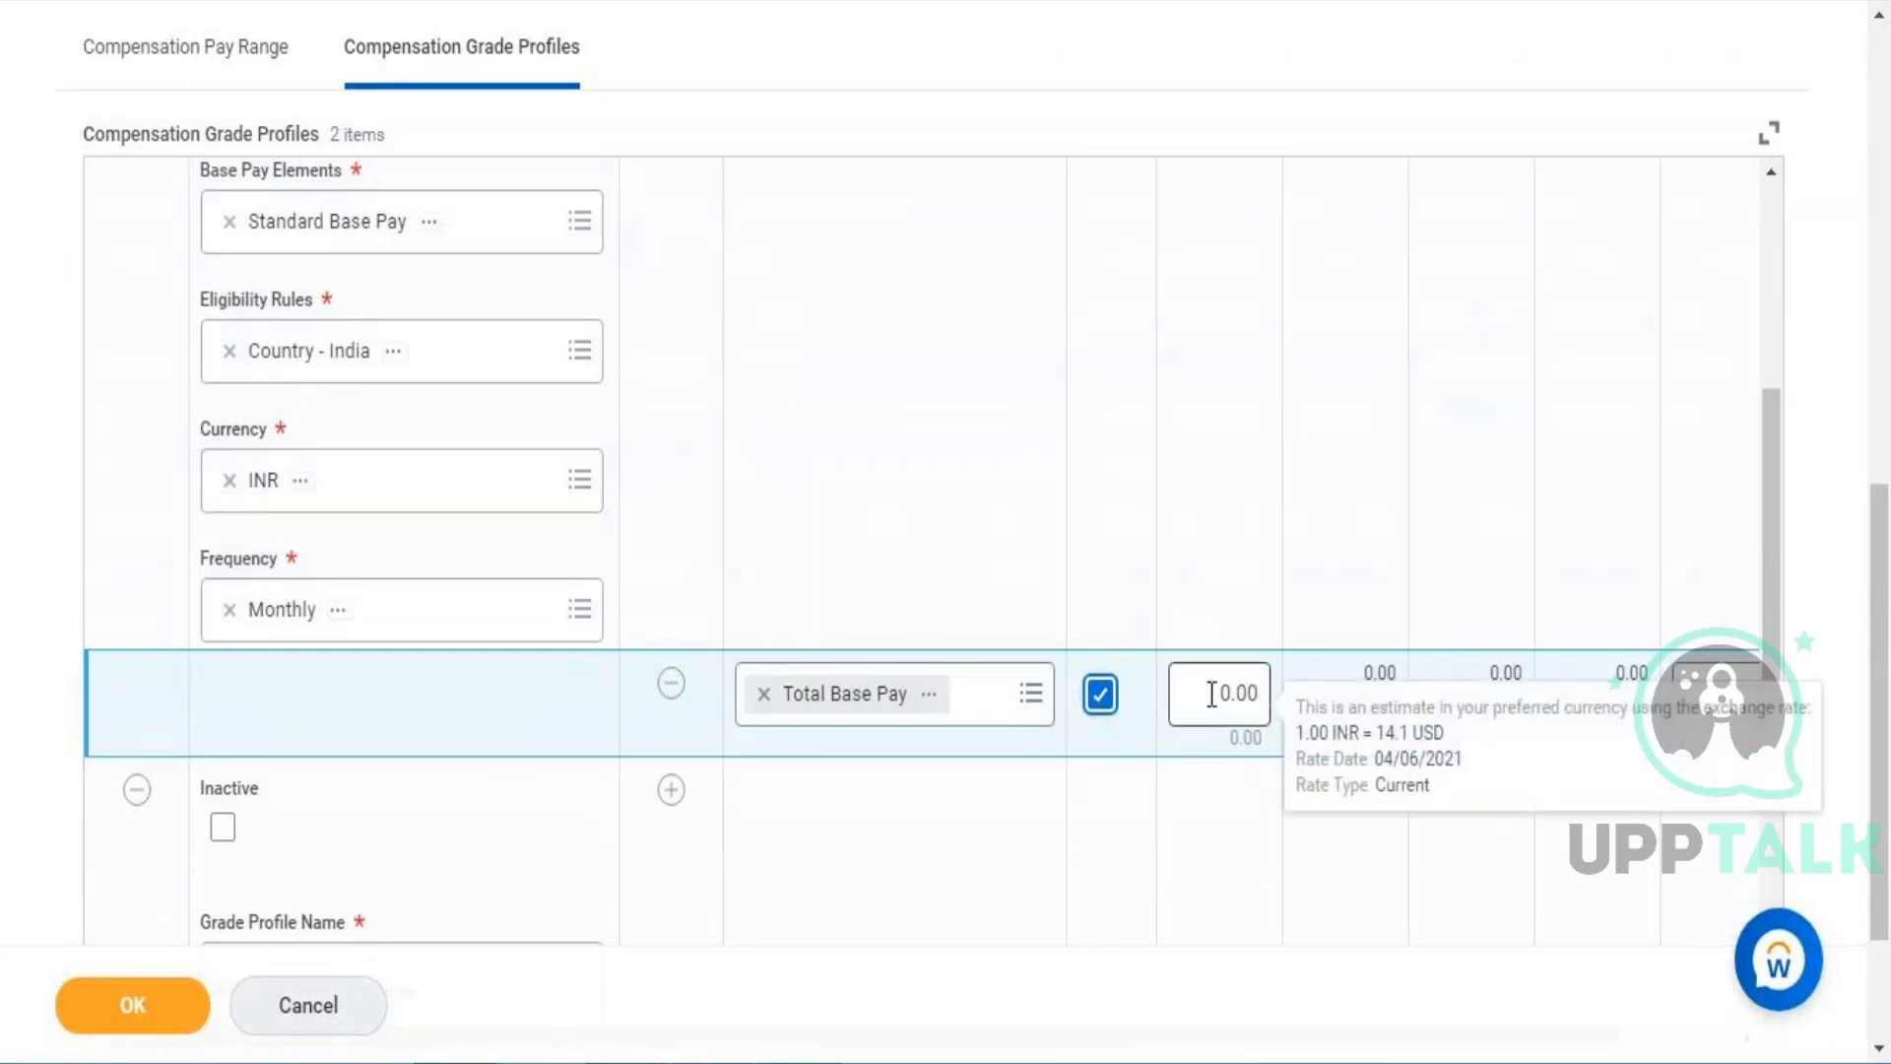
click(1266, 696)
key(BackSpace)
key(BackSpace)
key(BackSpace)
key(BackSpace)
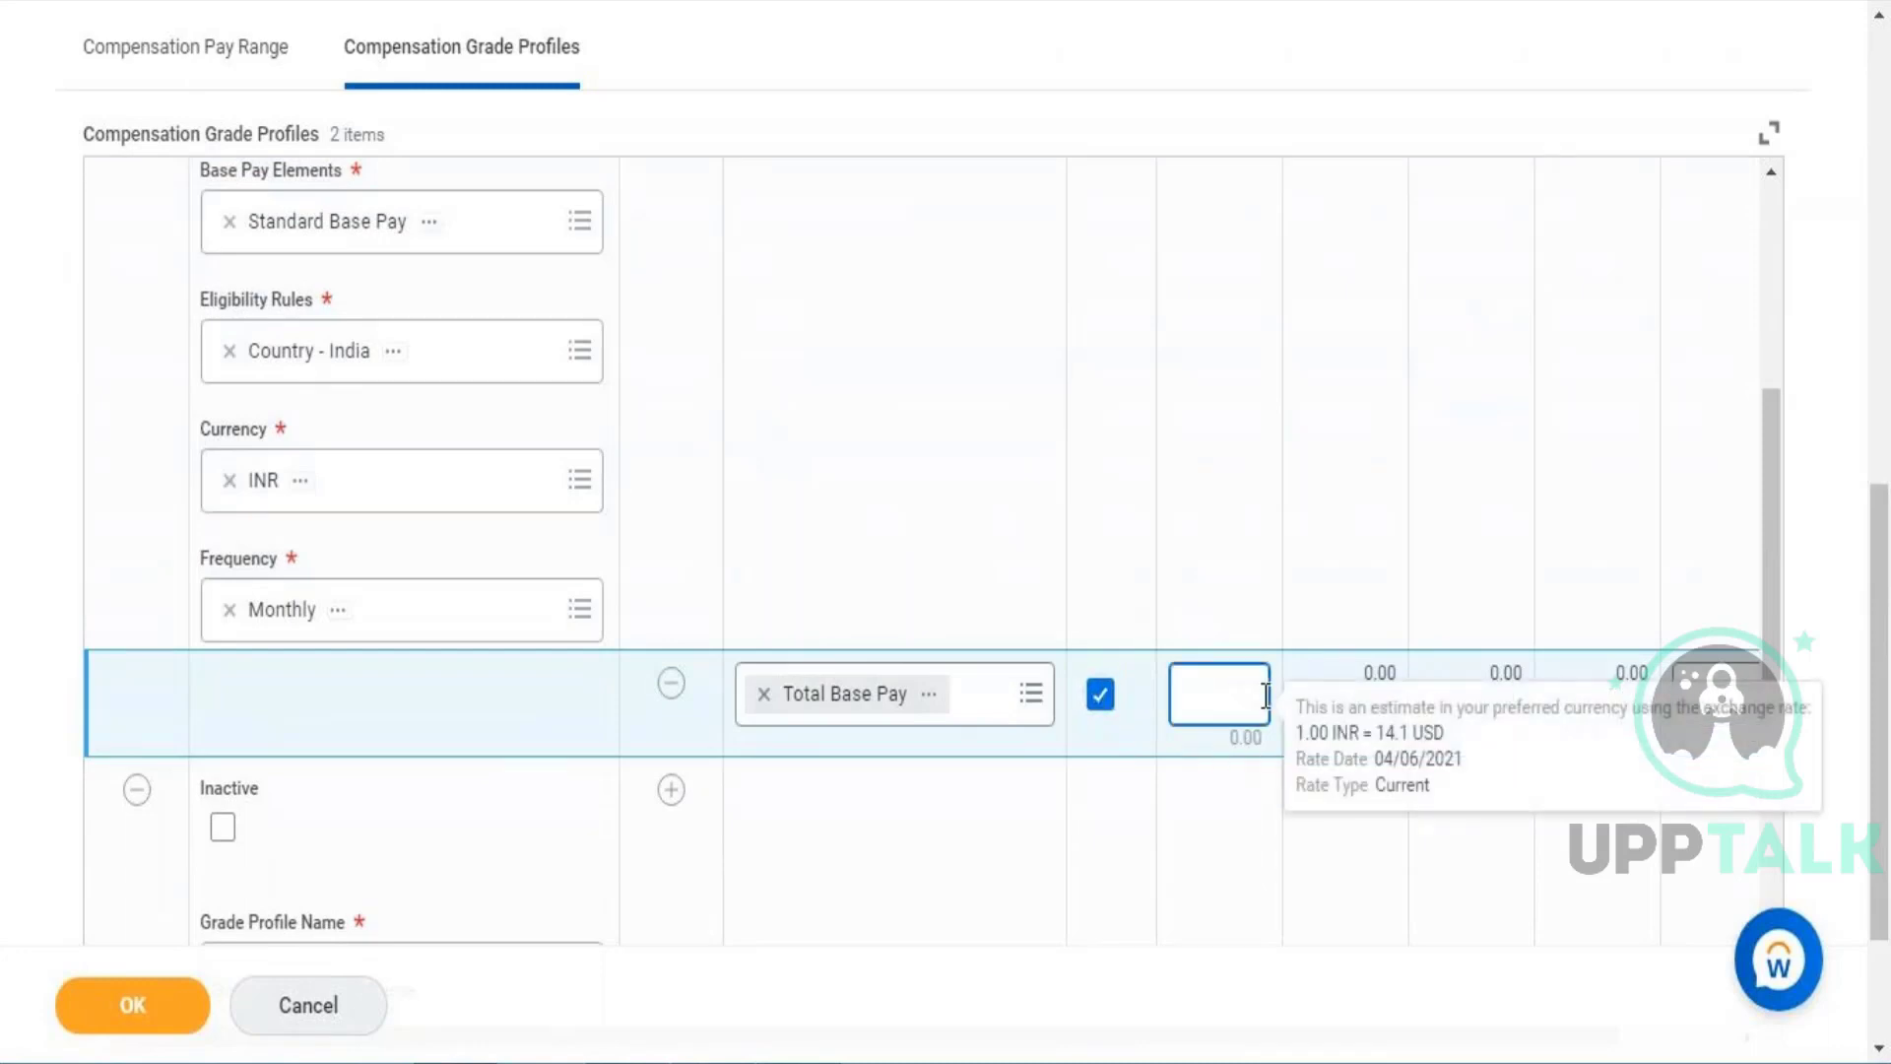
text(50000)
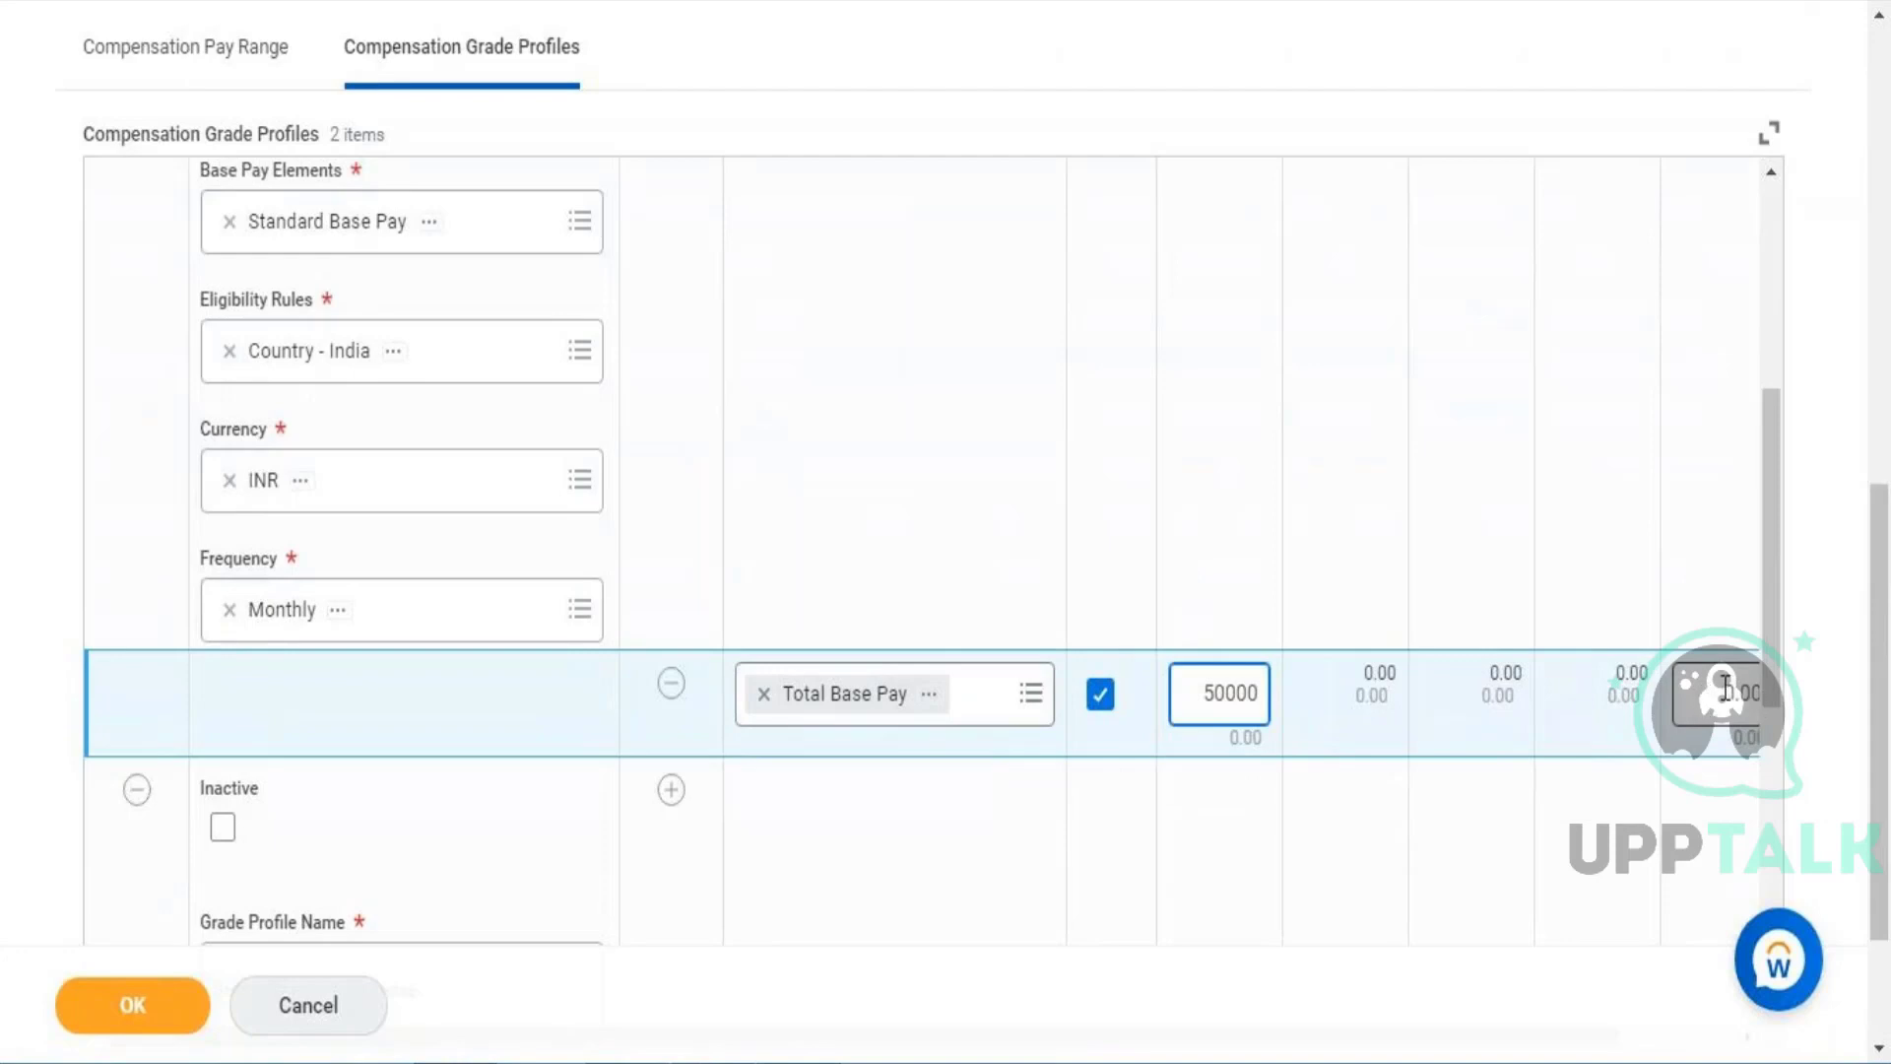
Step: Set the Segment 4 Top of the India profile's Total Base Pay range to 90,000 and submit the compensation grade
click(1725, 690)
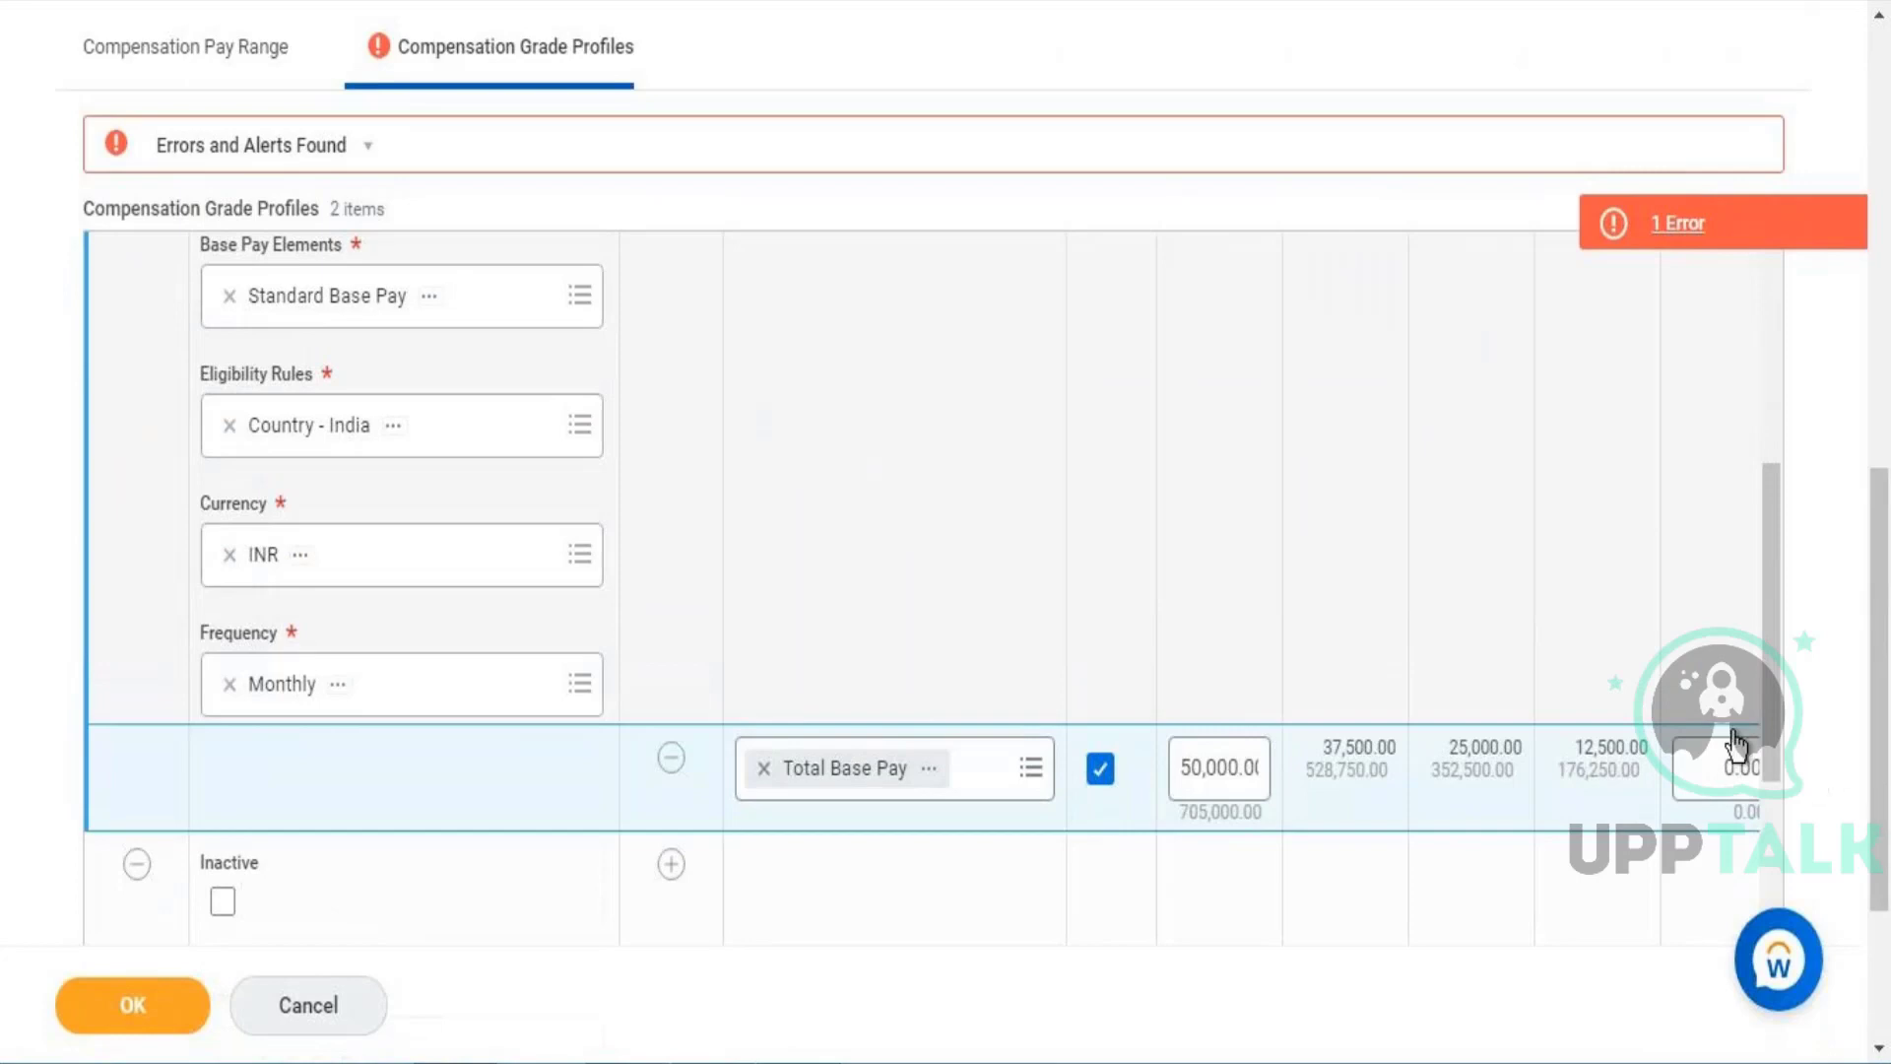
click(1733, 760)
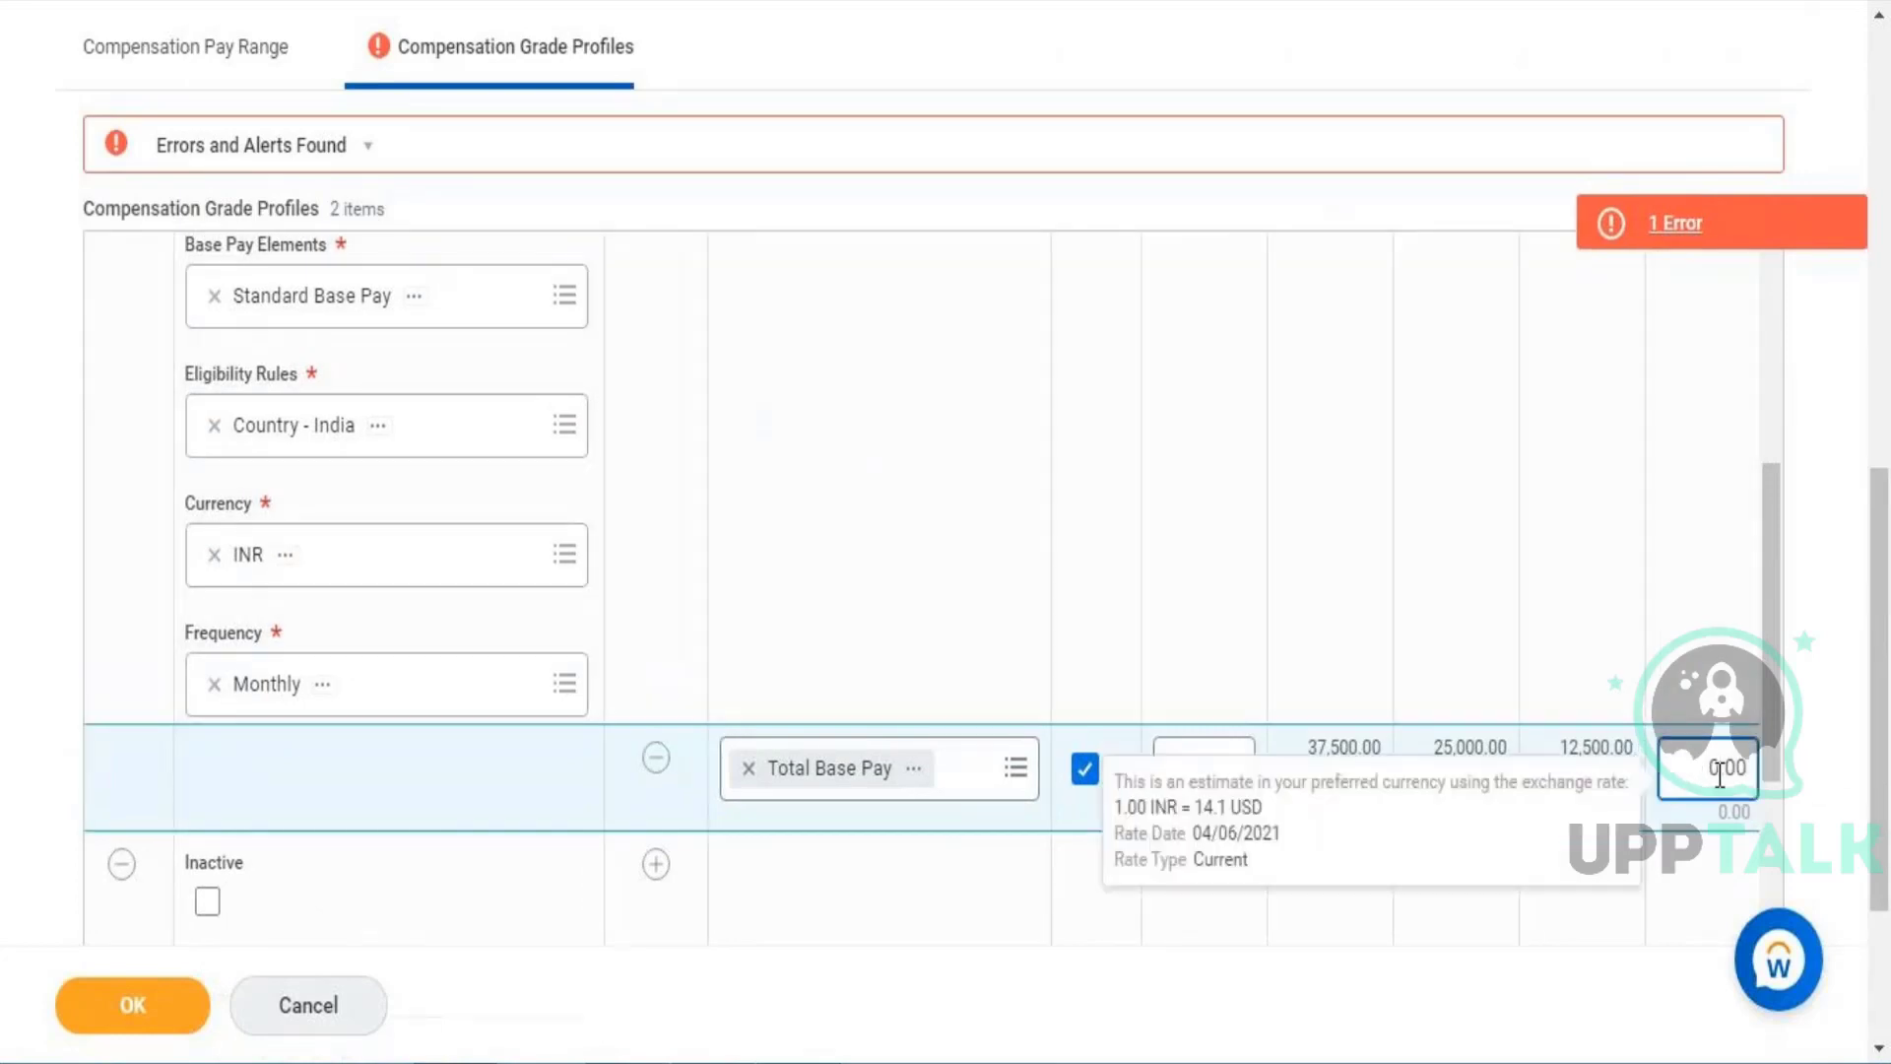
key(BackSpace)
text(90000)
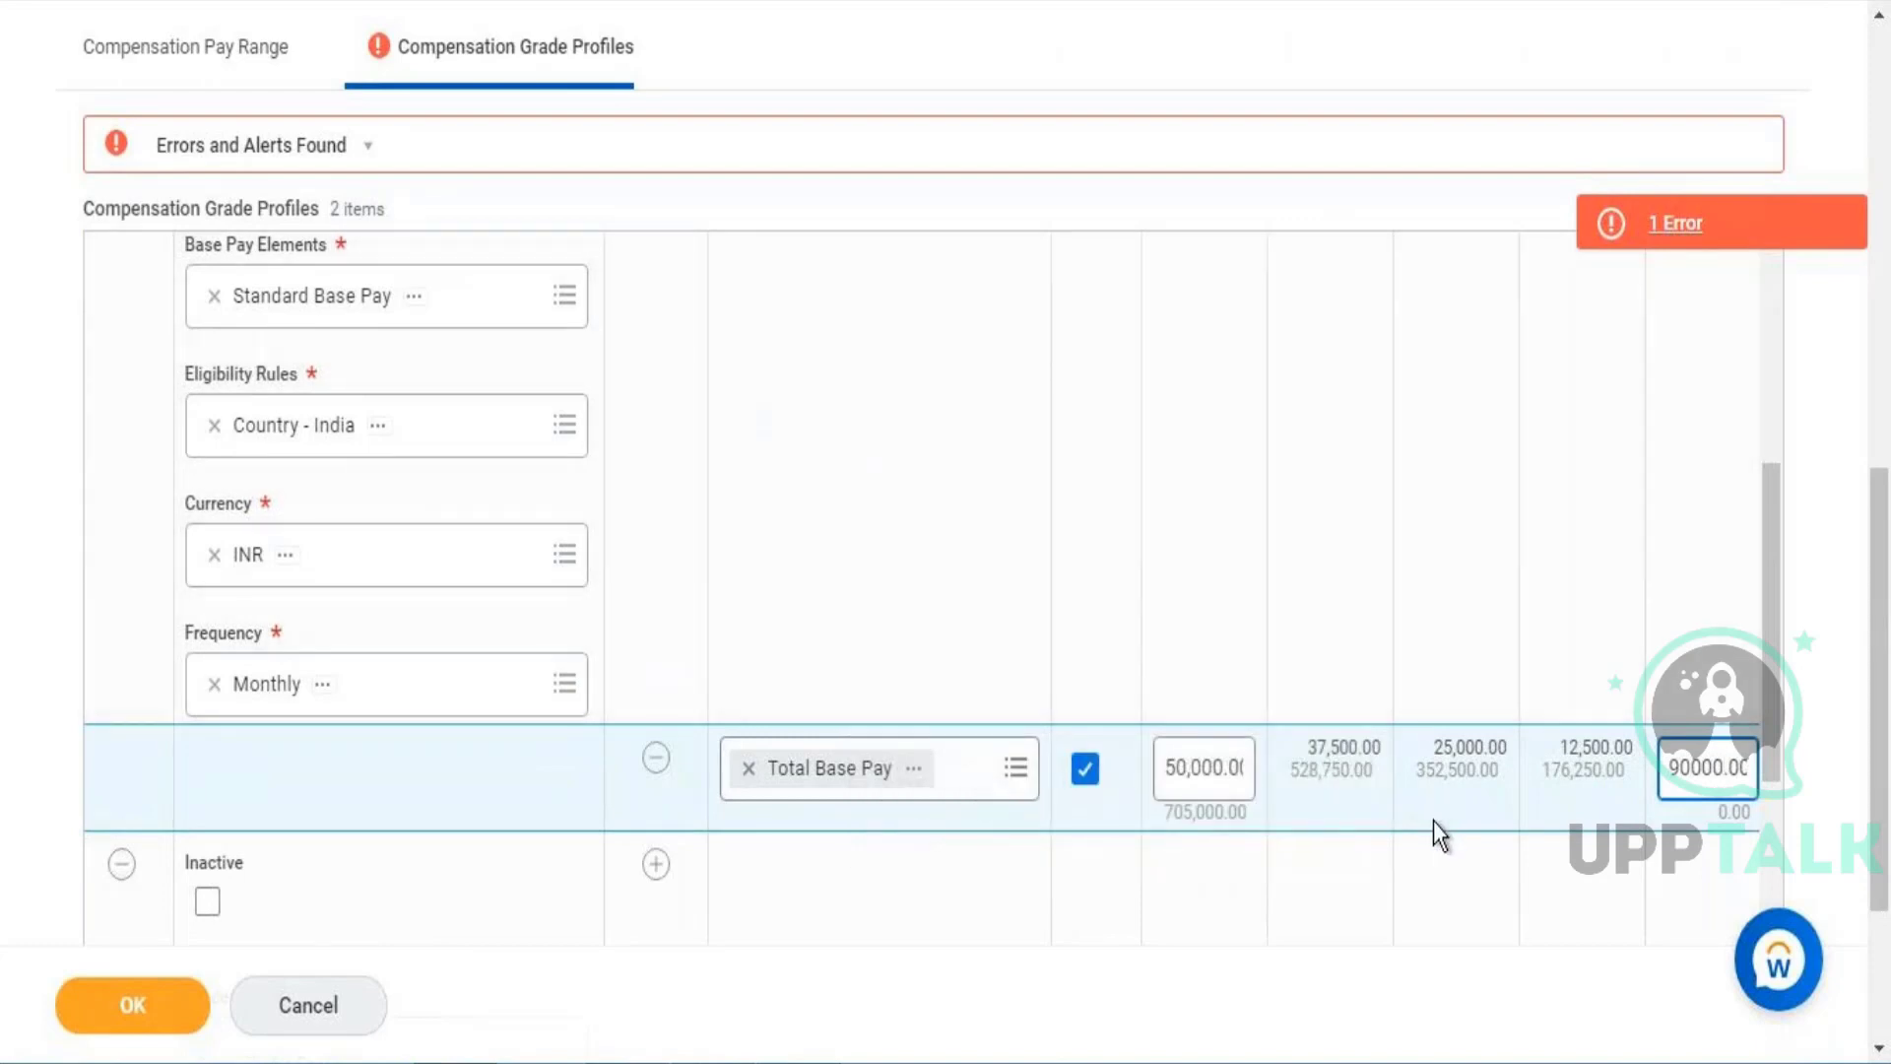
click(1433, 820)
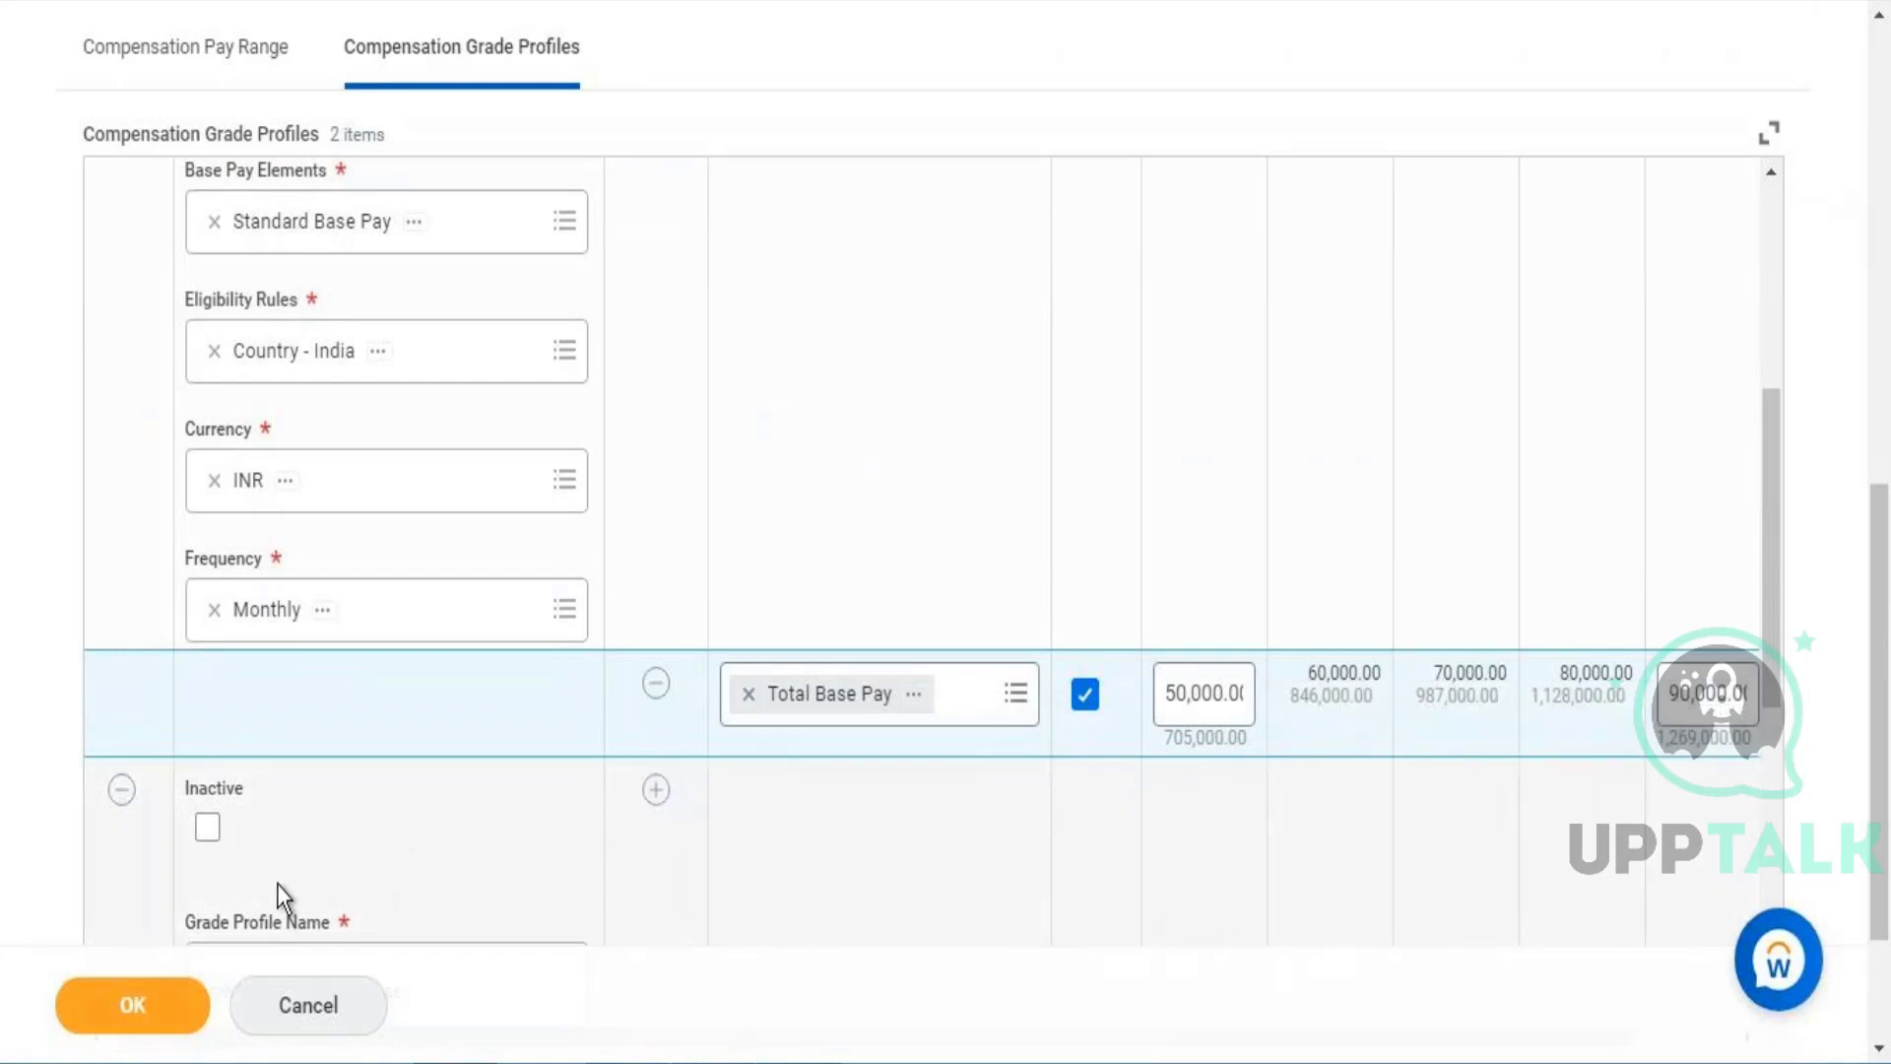
key(Tab)
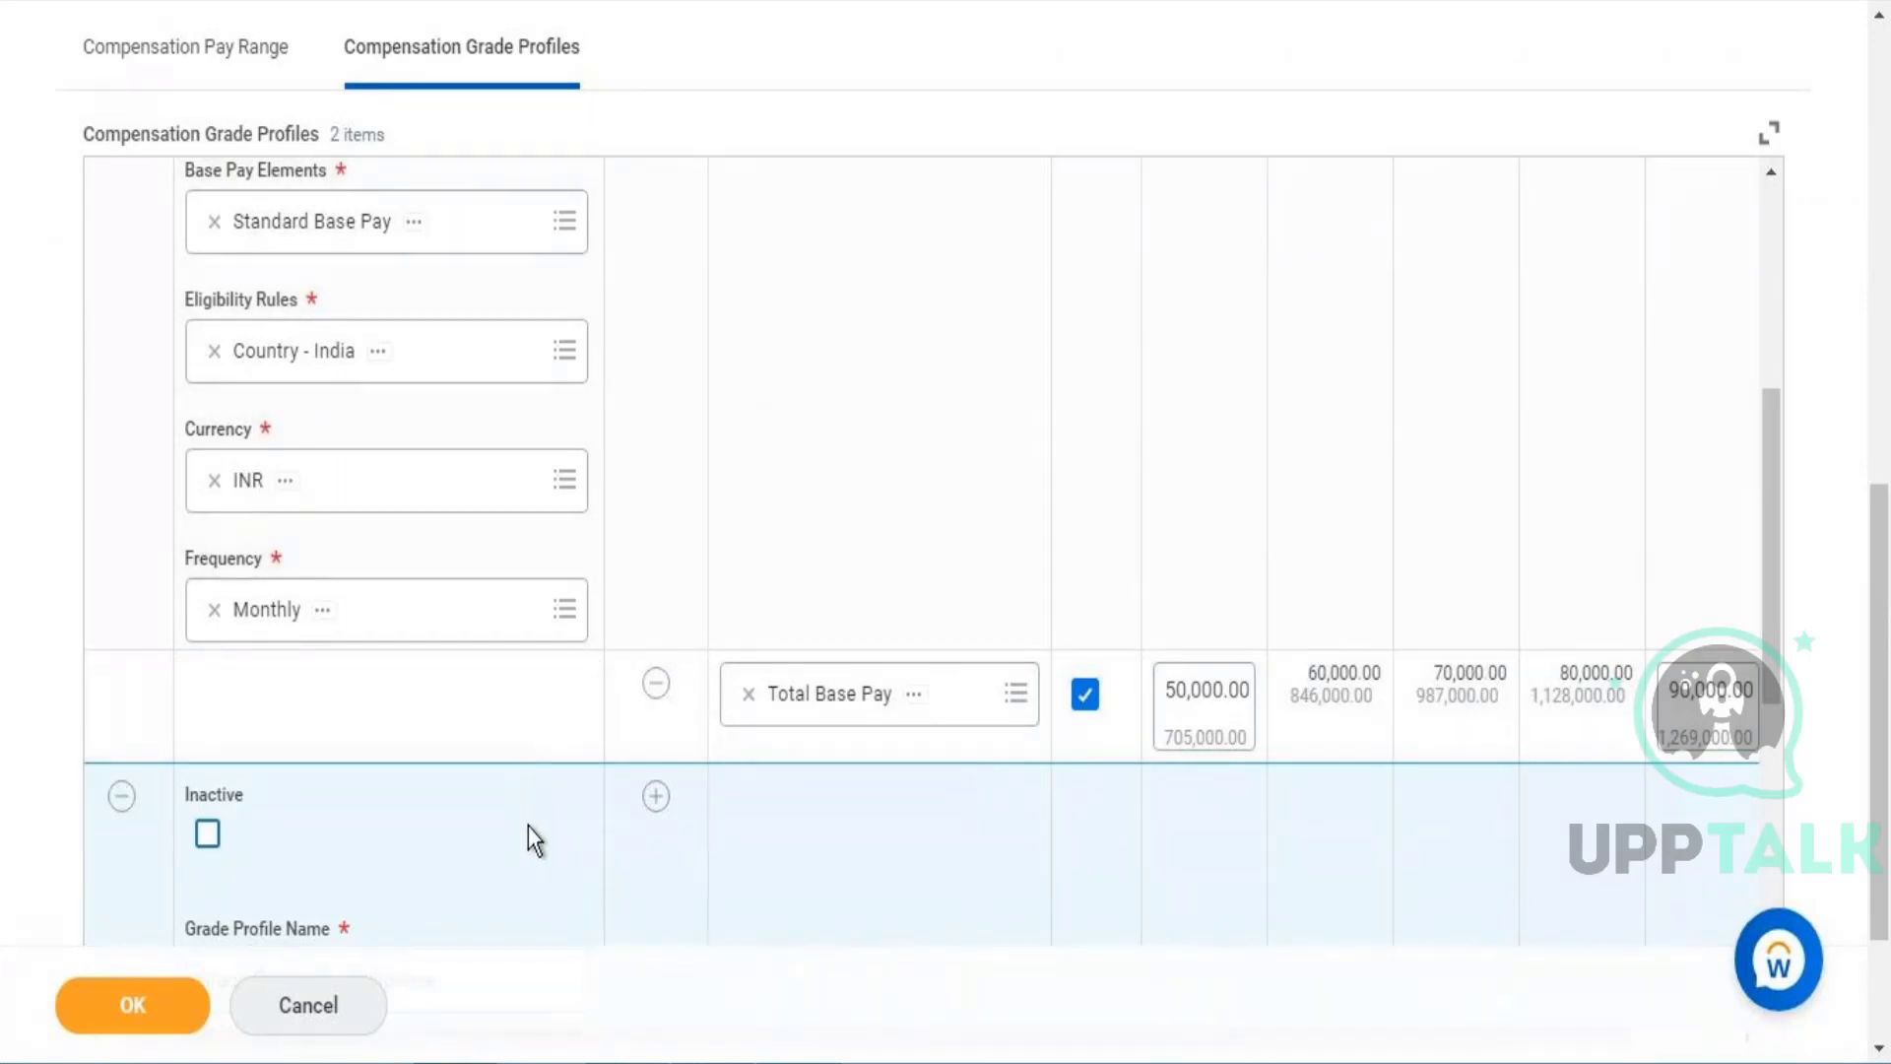
click(129, 1003)
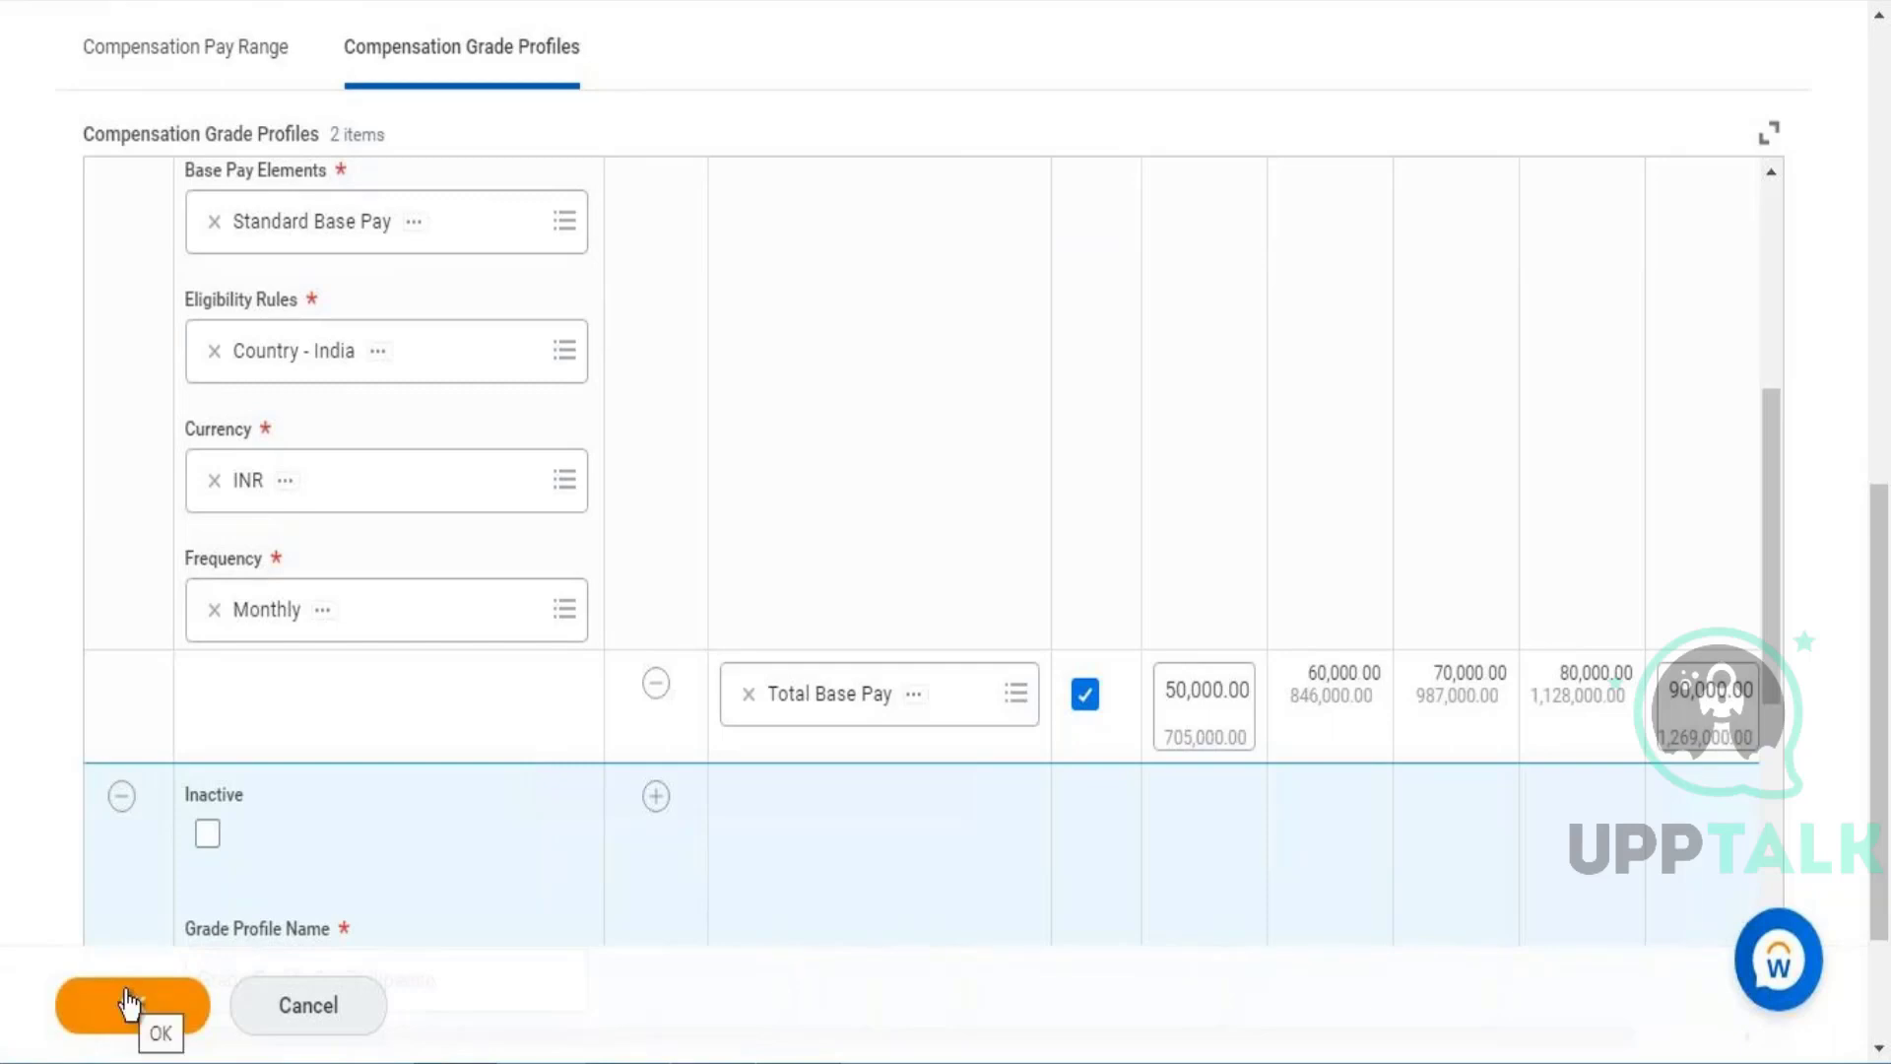
Step: Submit the compensation grade and copy its name, checking the grade entry in the Notepad notes
click(129, 1003)
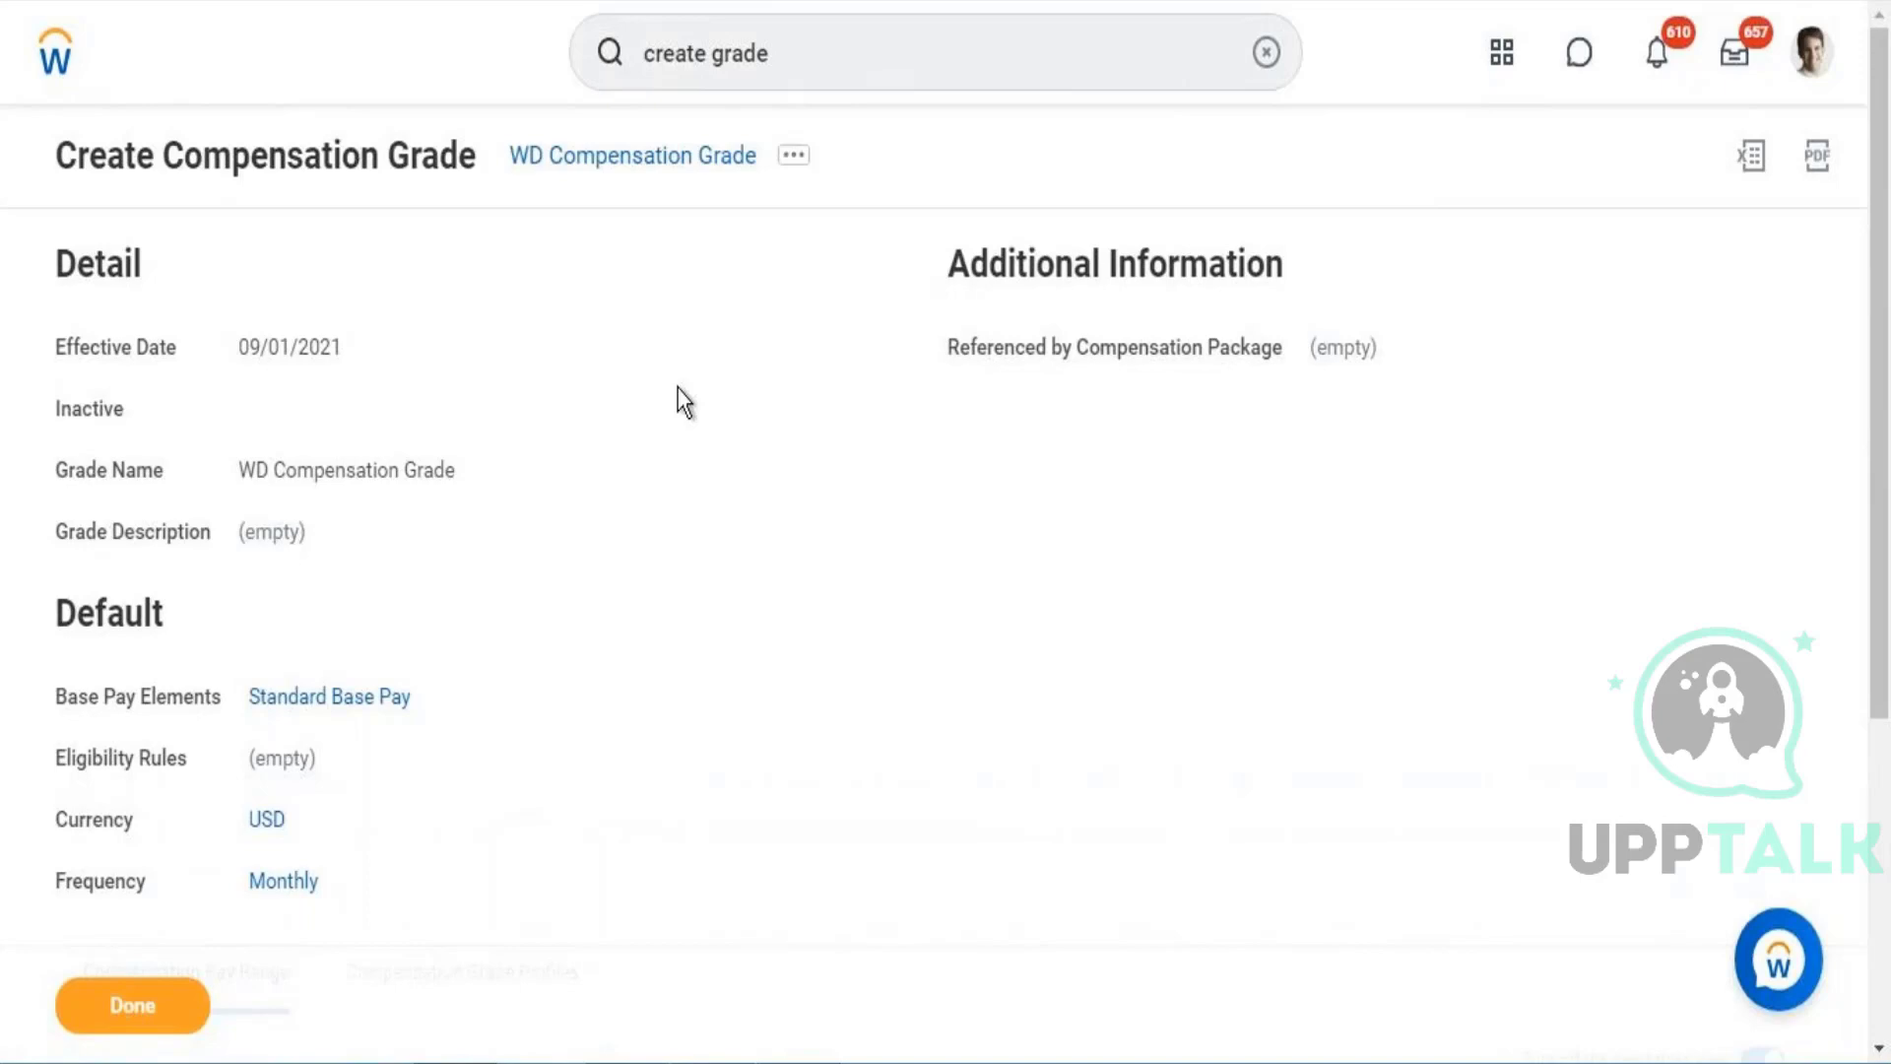
right_click(681, 173)
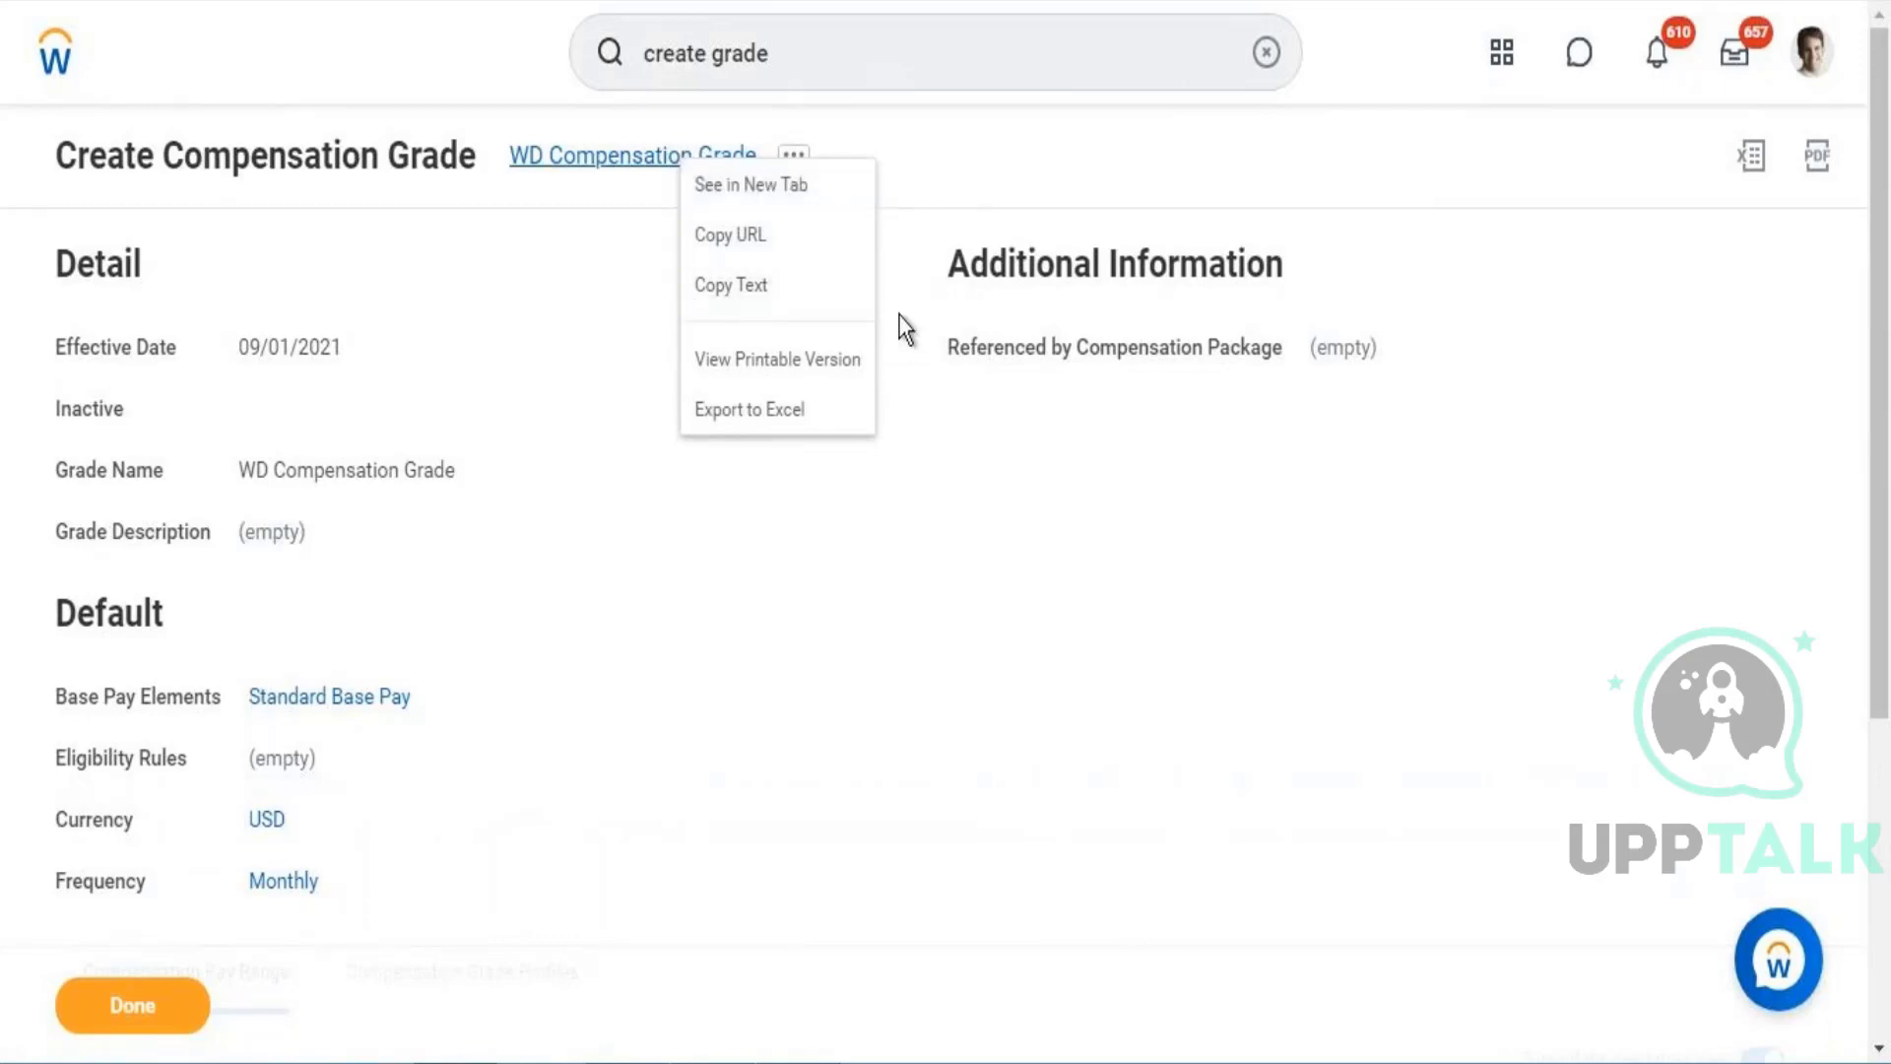
click(772, 292)
key(alt+Tab)
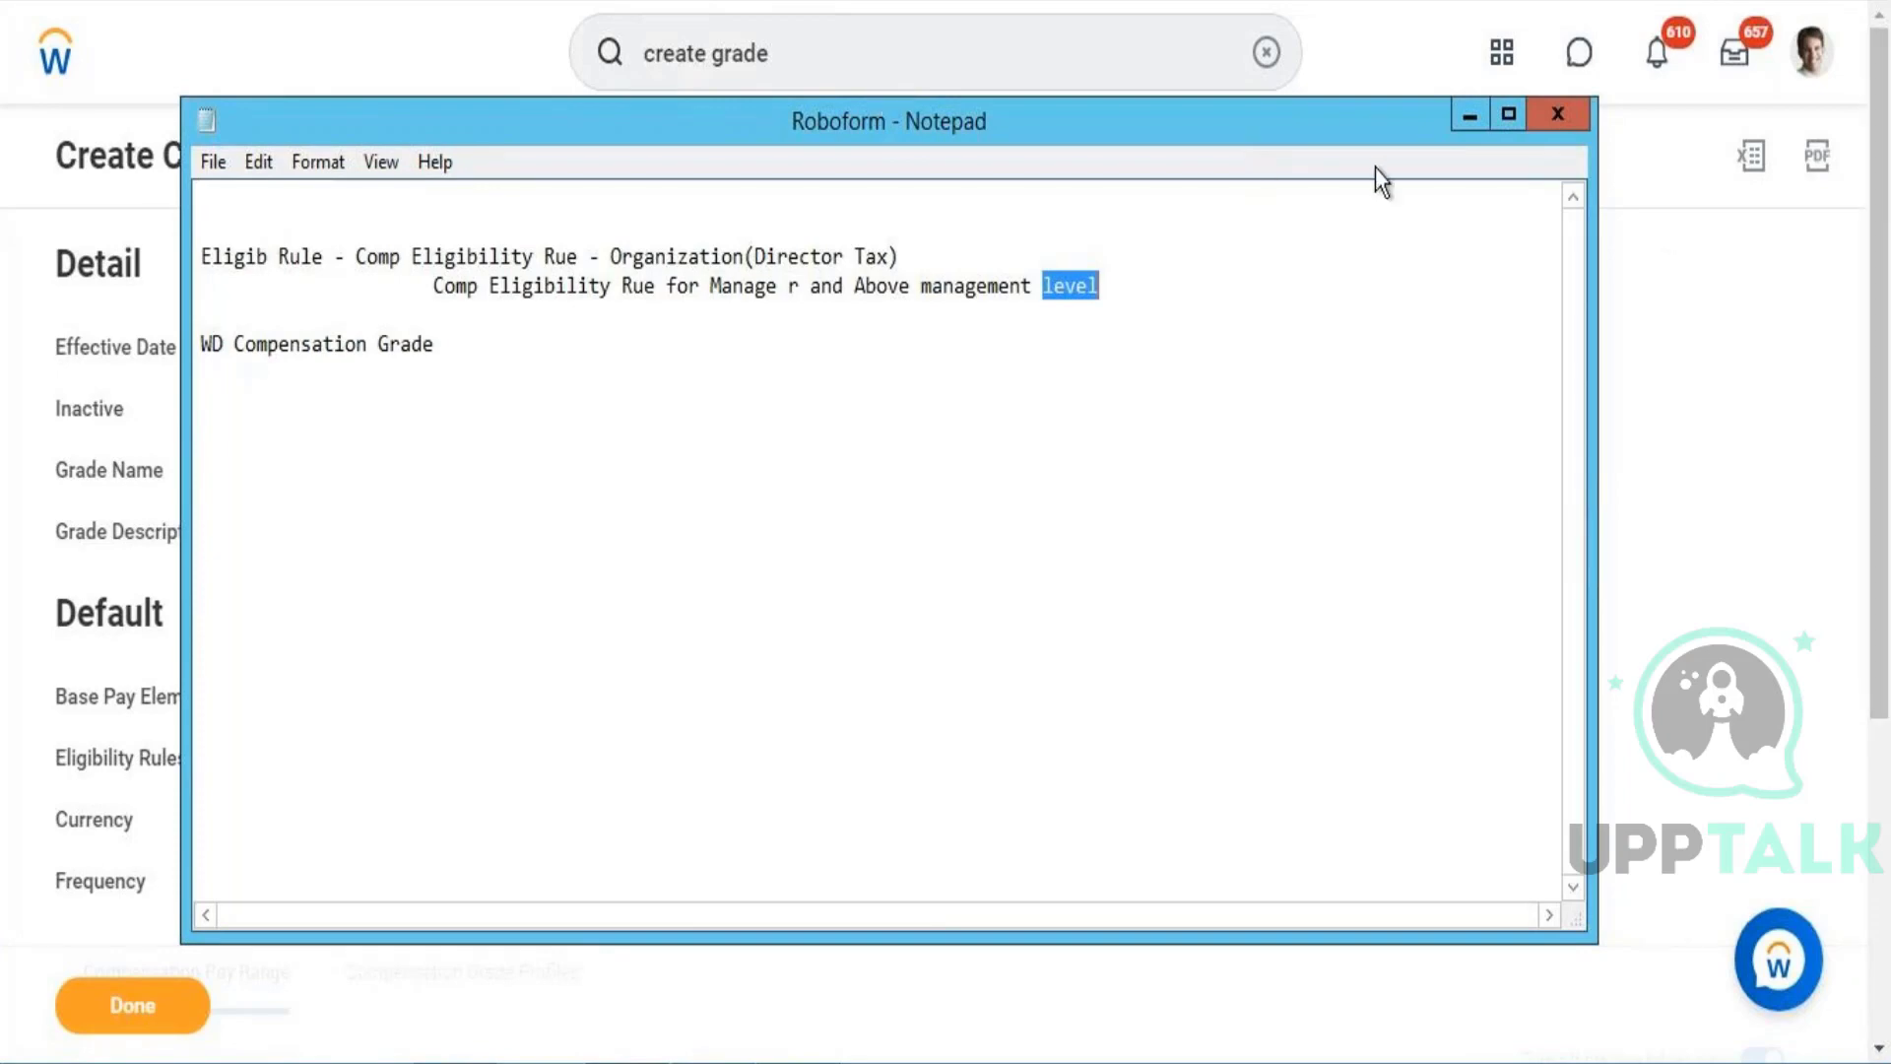
click(1463, 122)
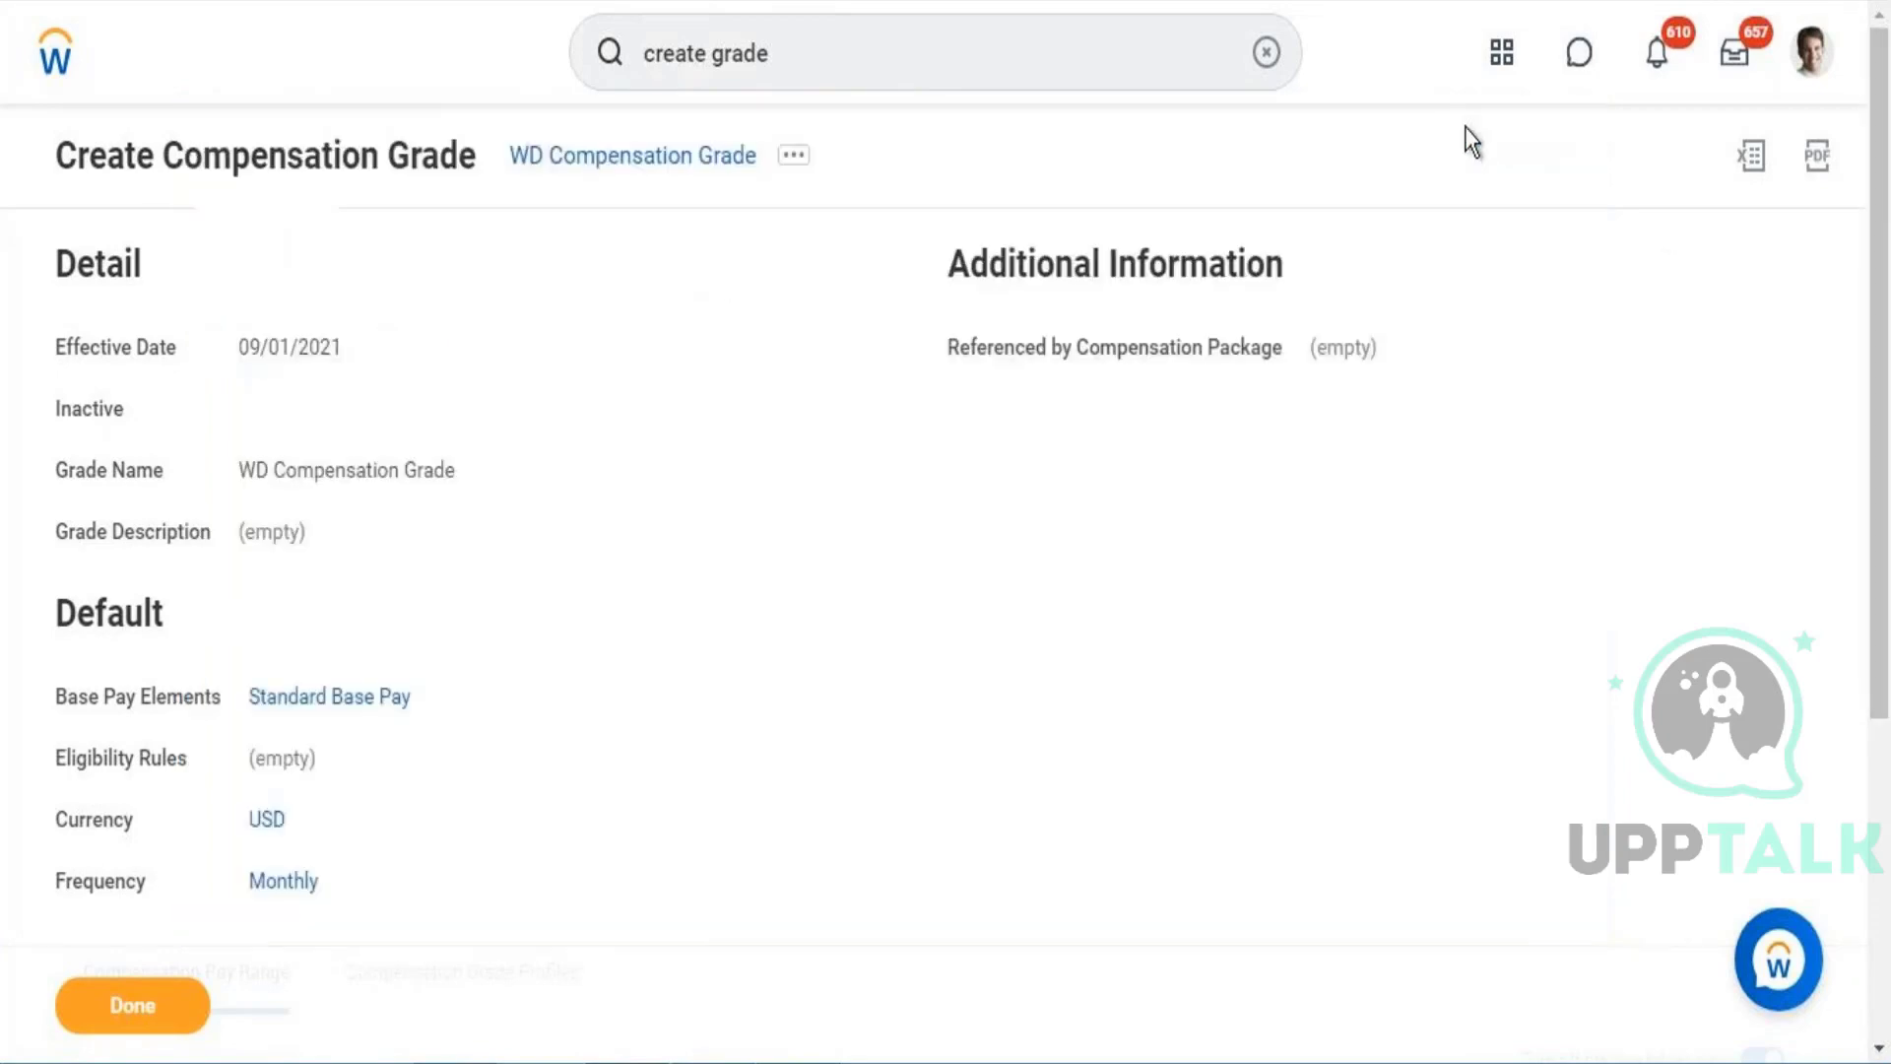
Step: From the signed-in worker's job details, open the Tax Accountant job profile and view its compensation settings
click(1817, 54)
click(1635, 372)
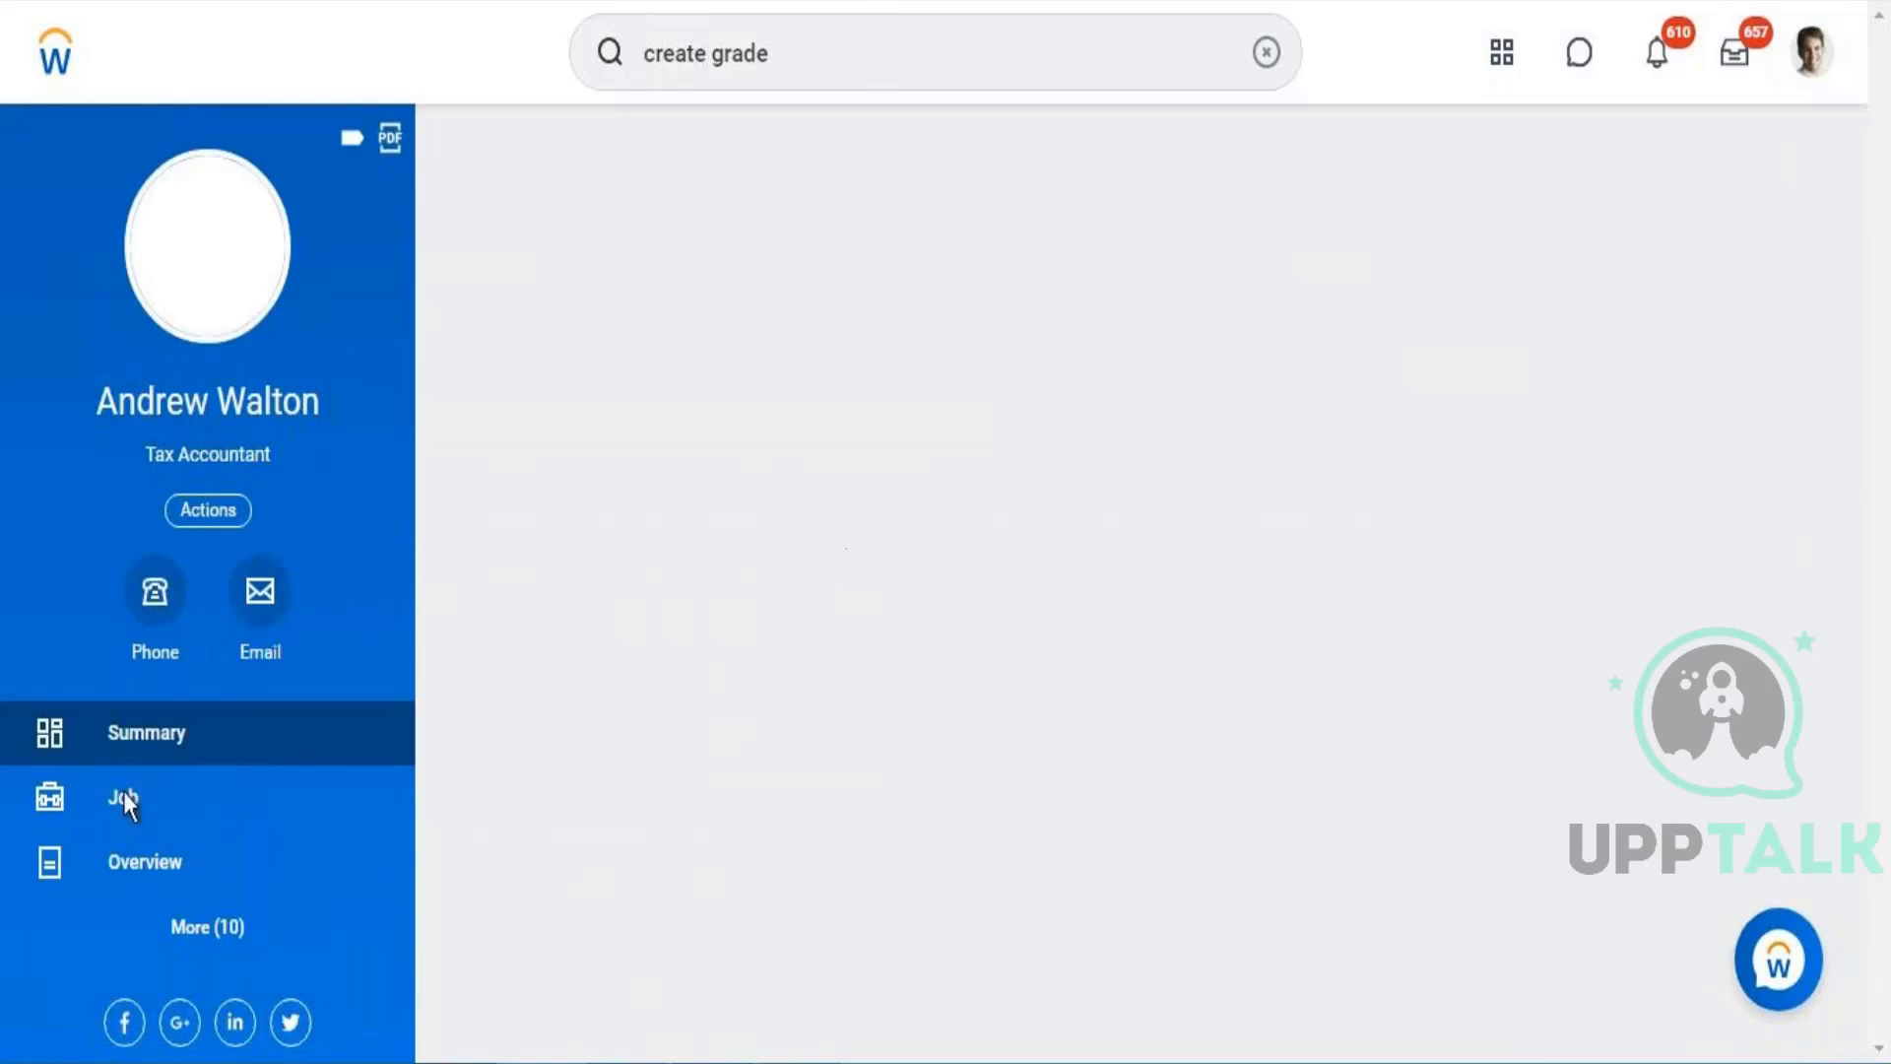
click(123, 803)
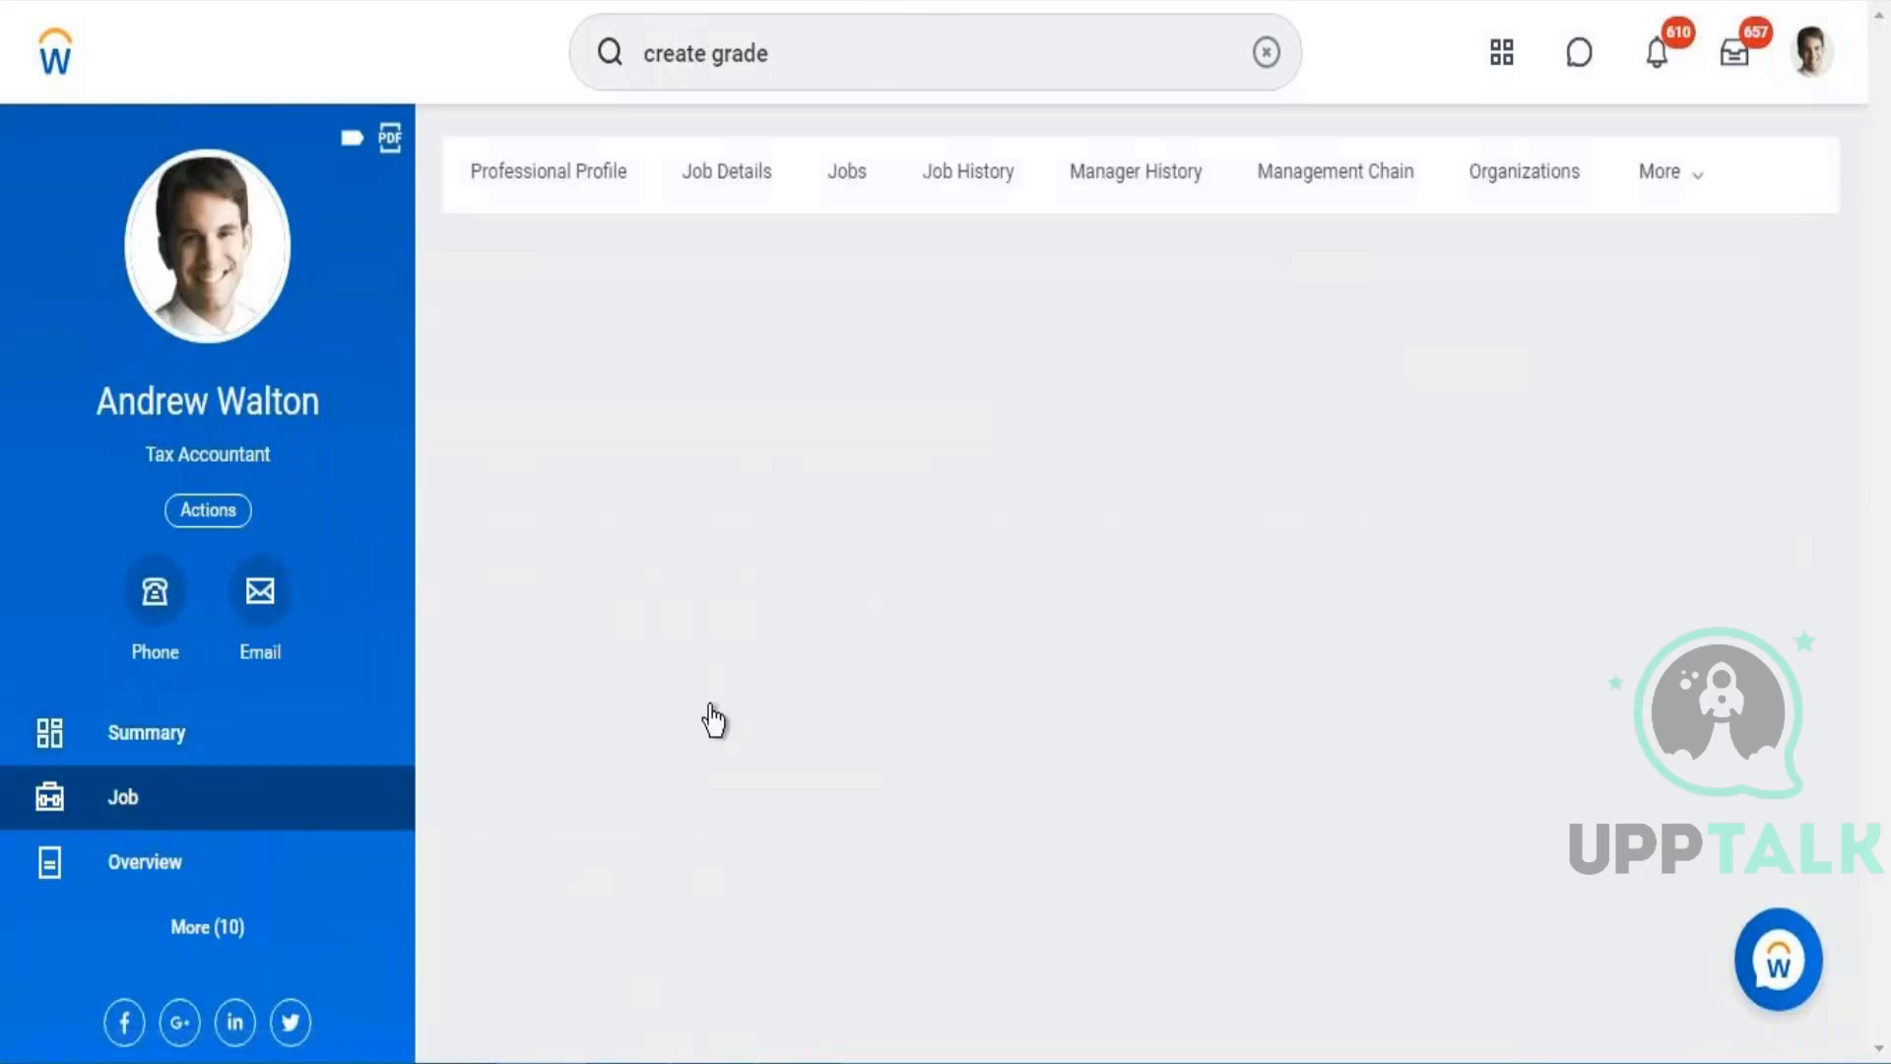
click(729, 177)
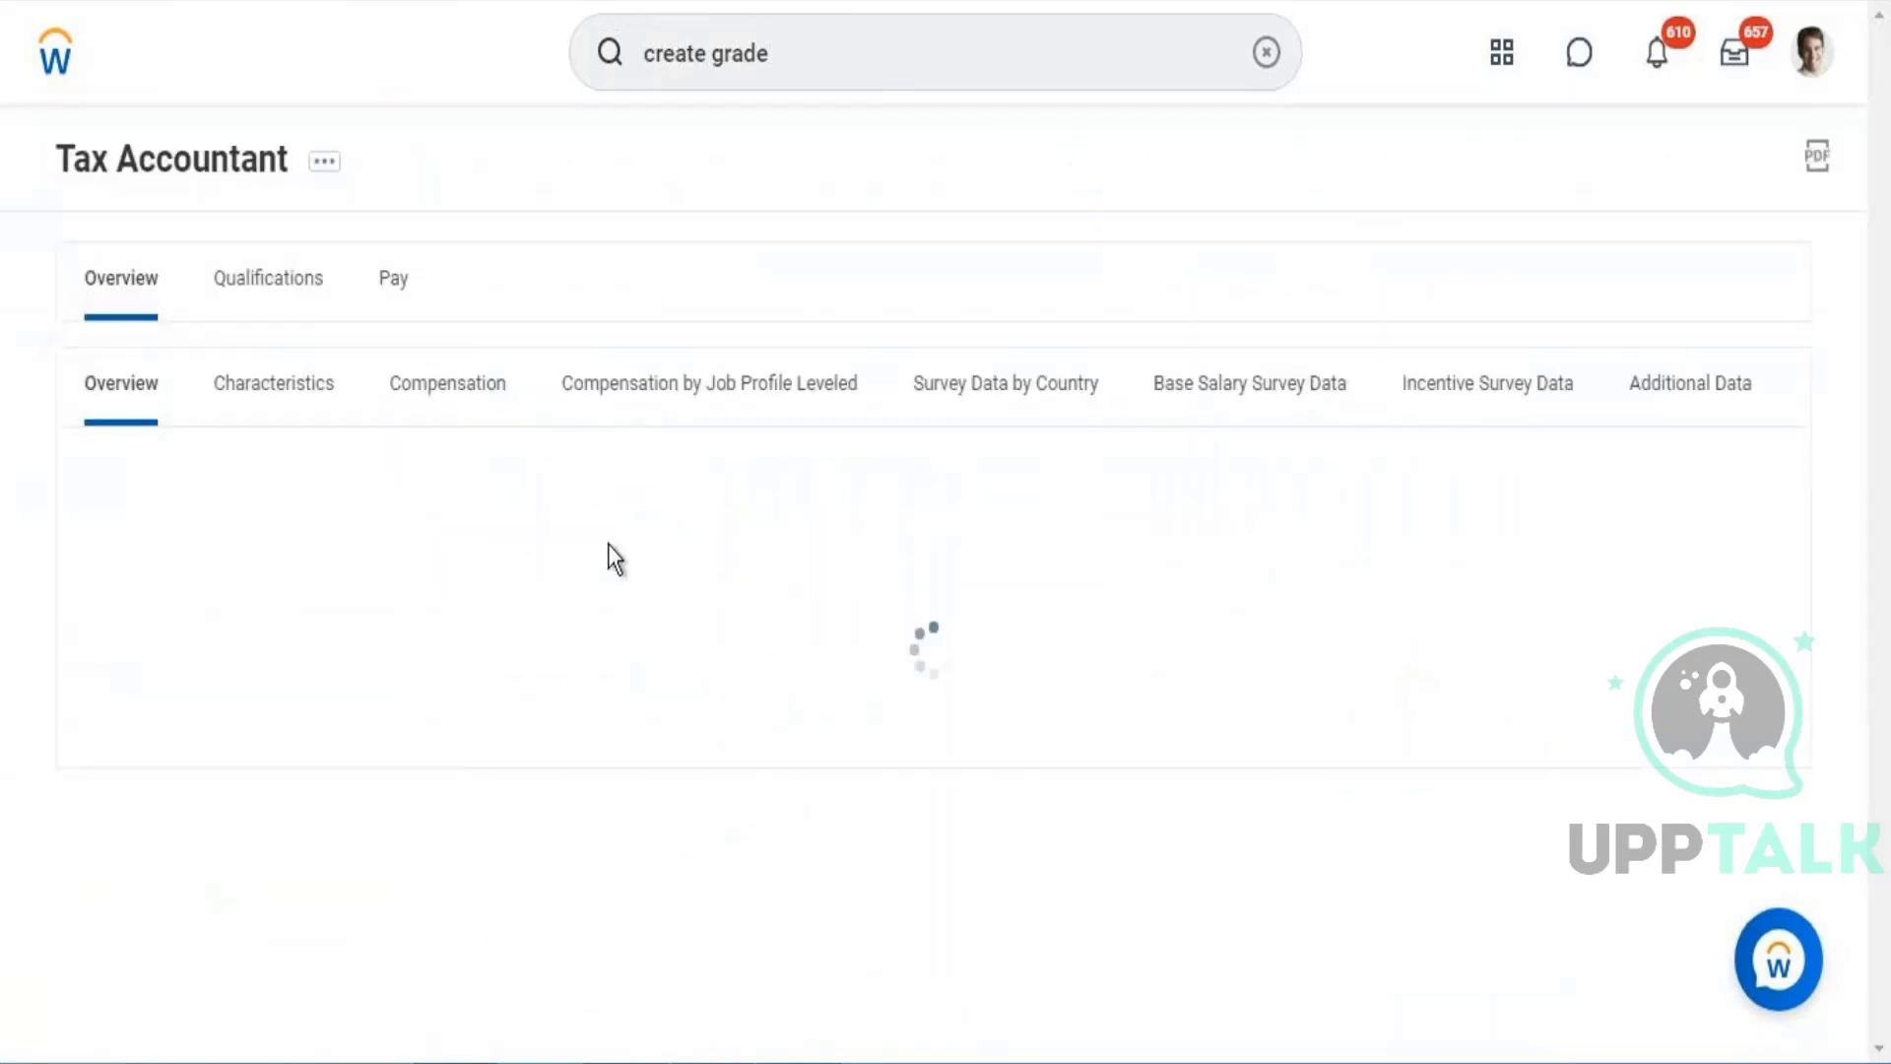
click(463, 404)
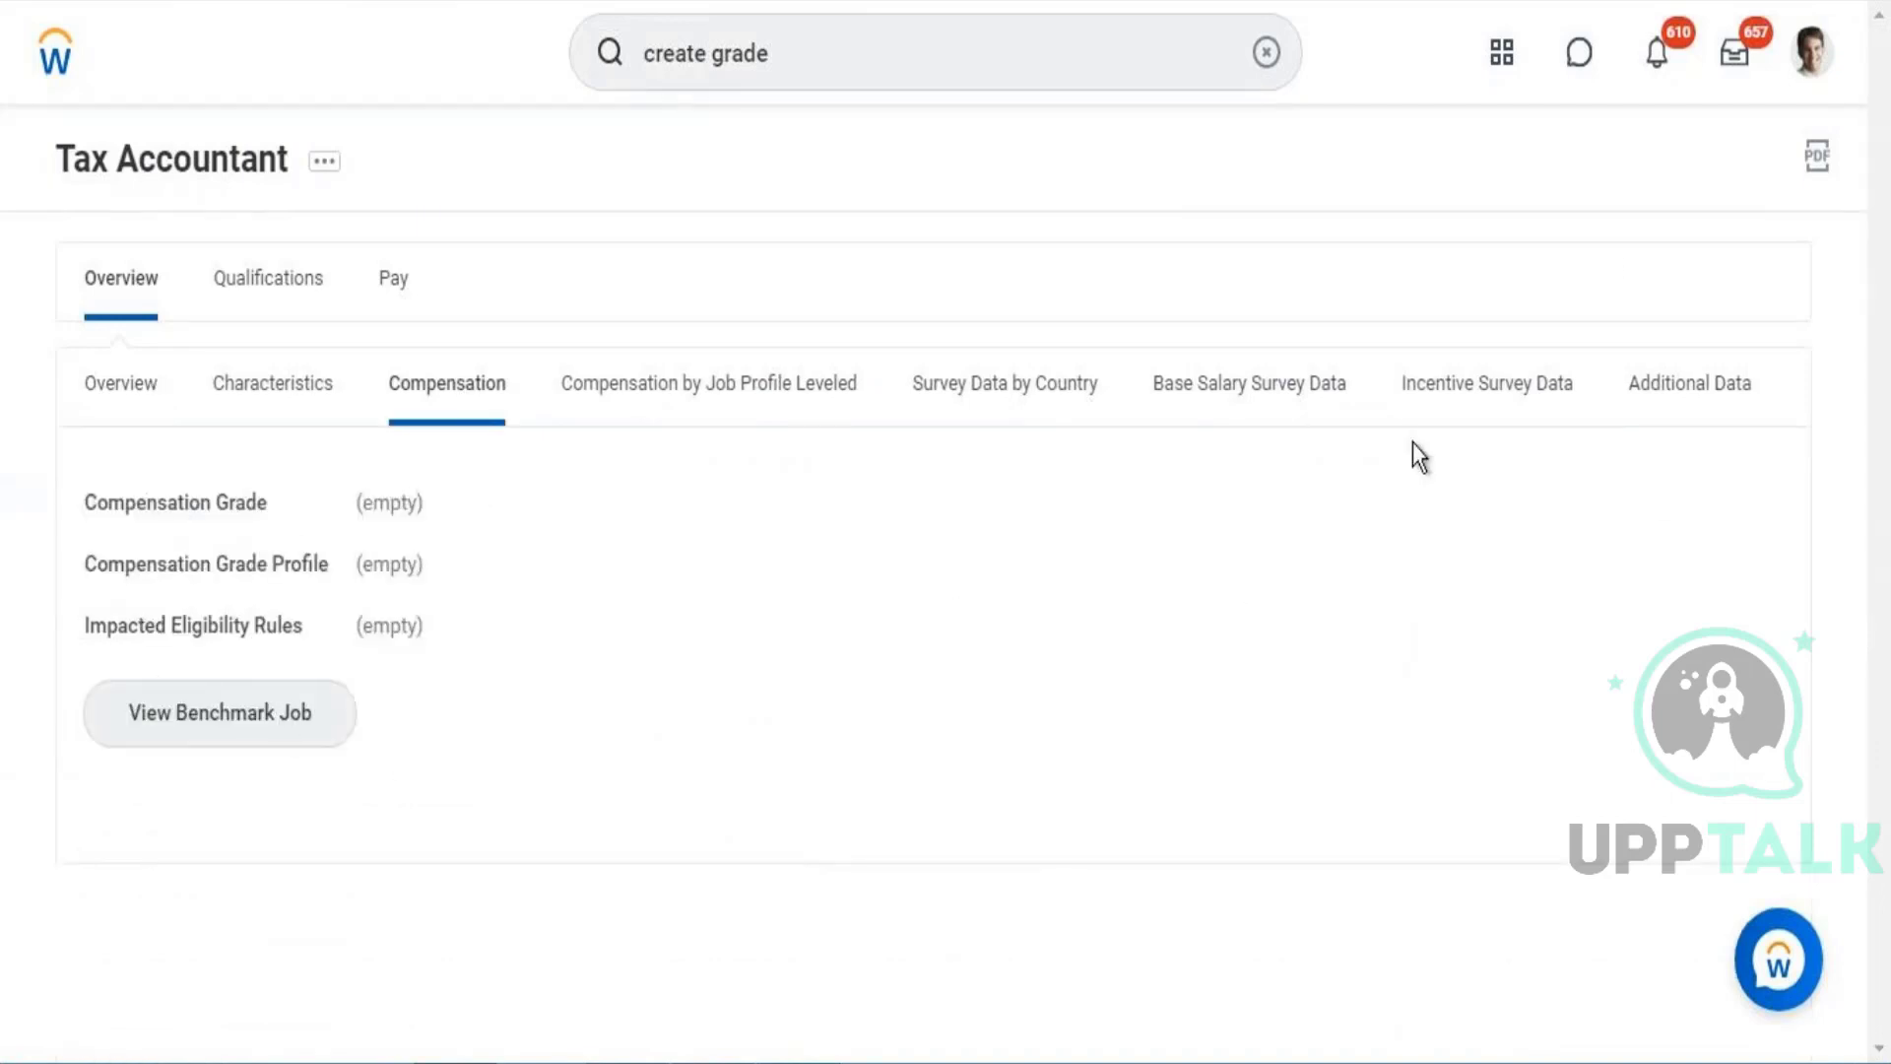
Step: Through the worker's manager, open the Manager, IT Operations job profile and view its compensation settings and the grade ERPA comp grade 3
click(1812, 54)
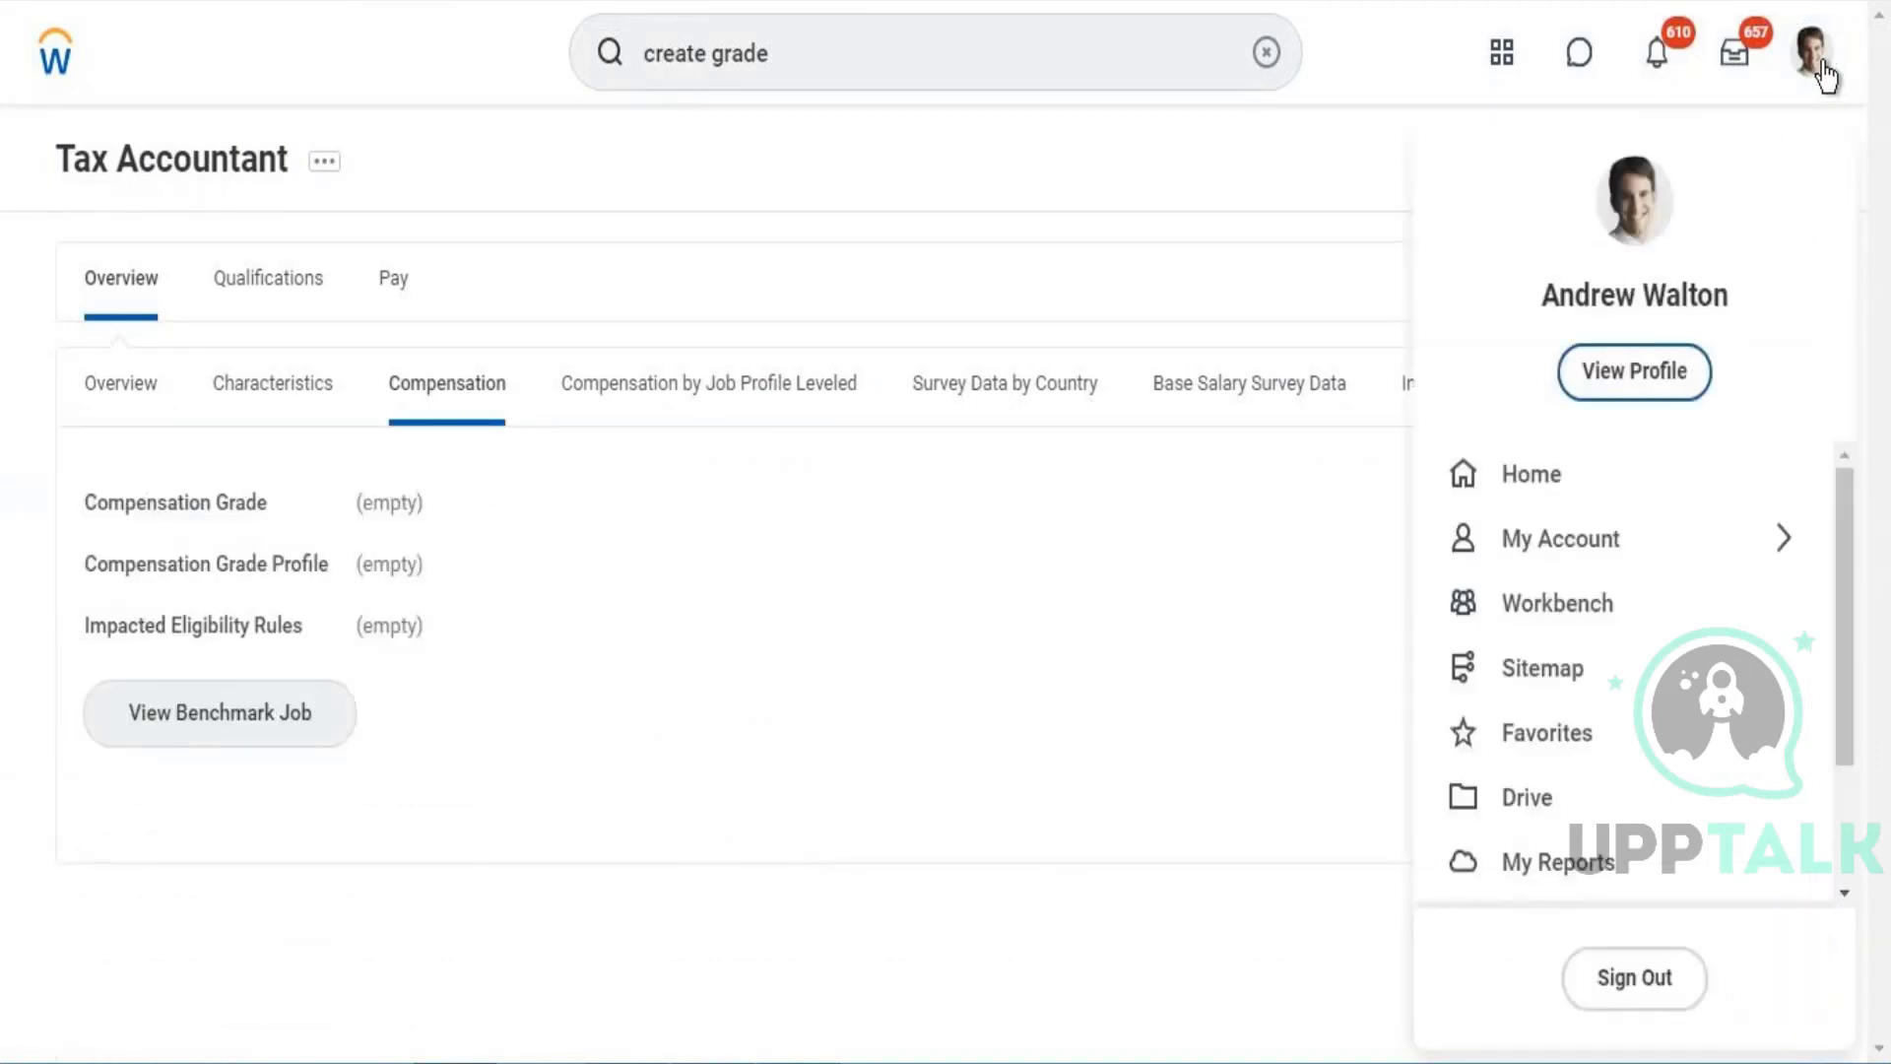
click(1635, 373)
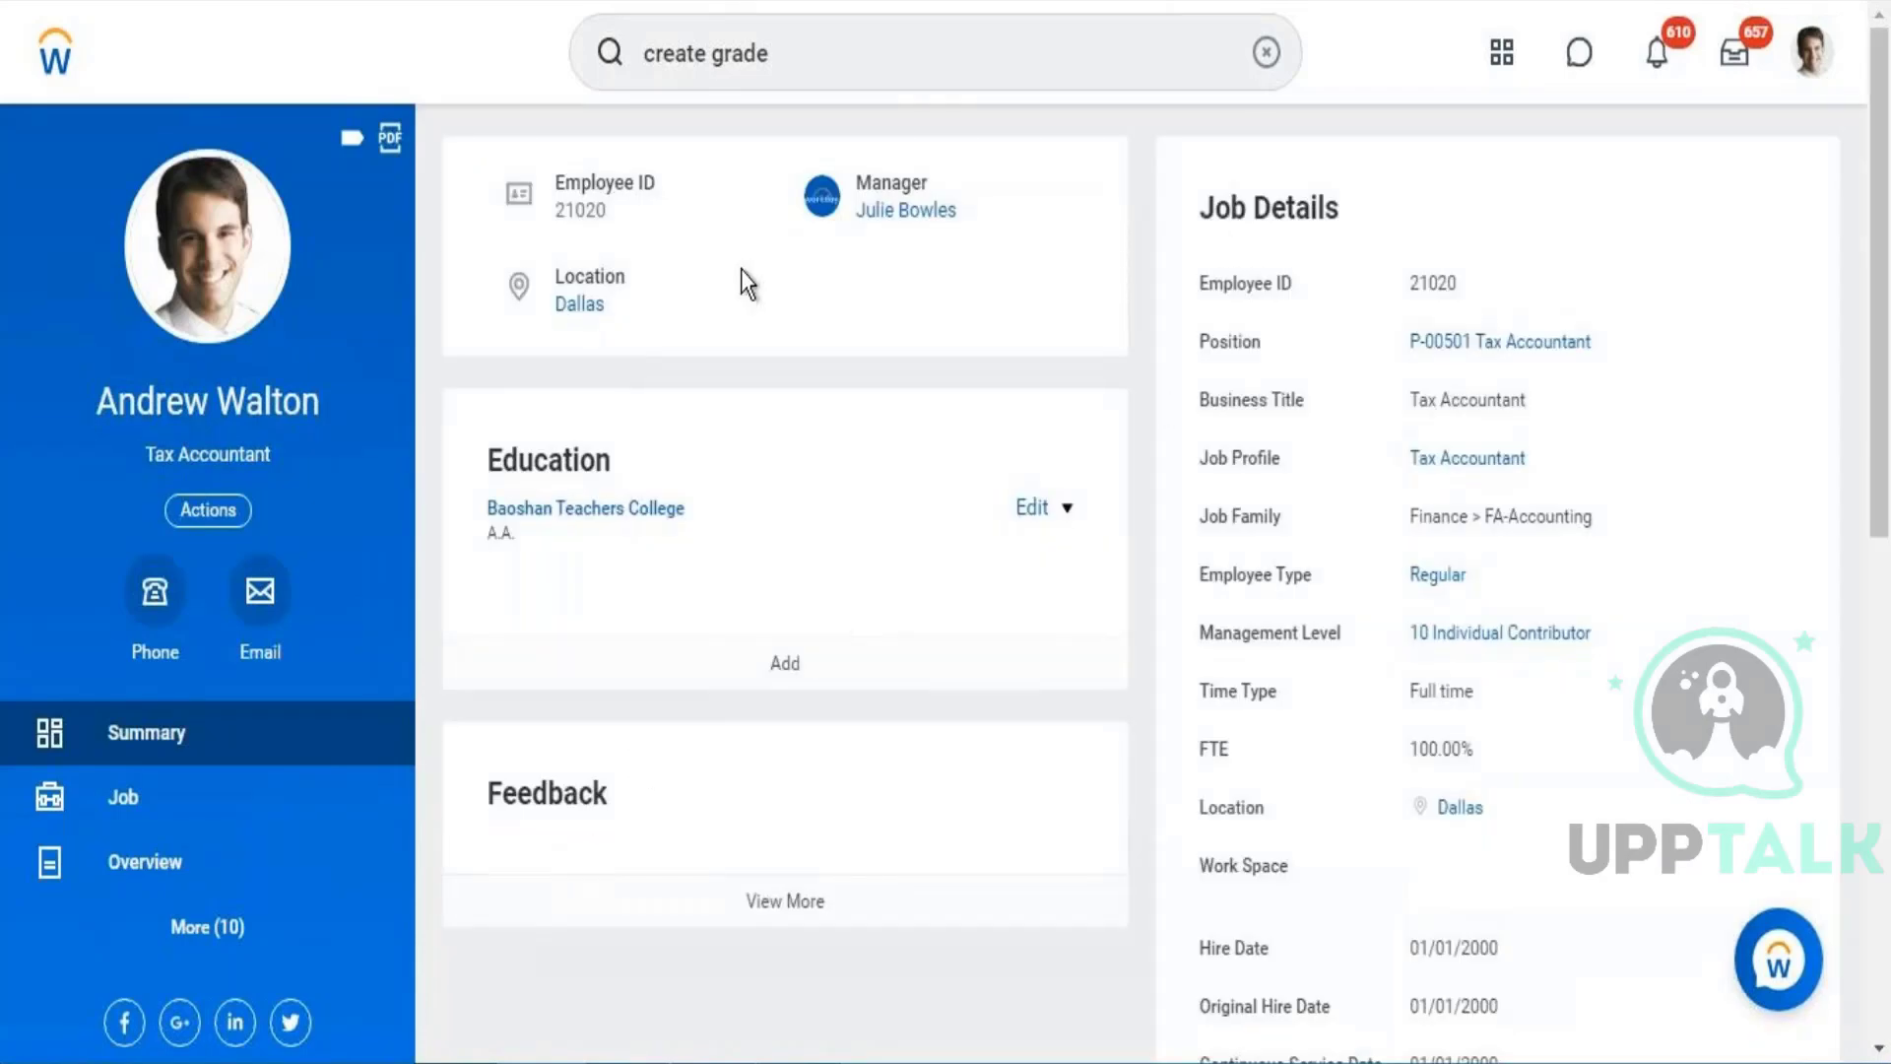
click(921, 223)
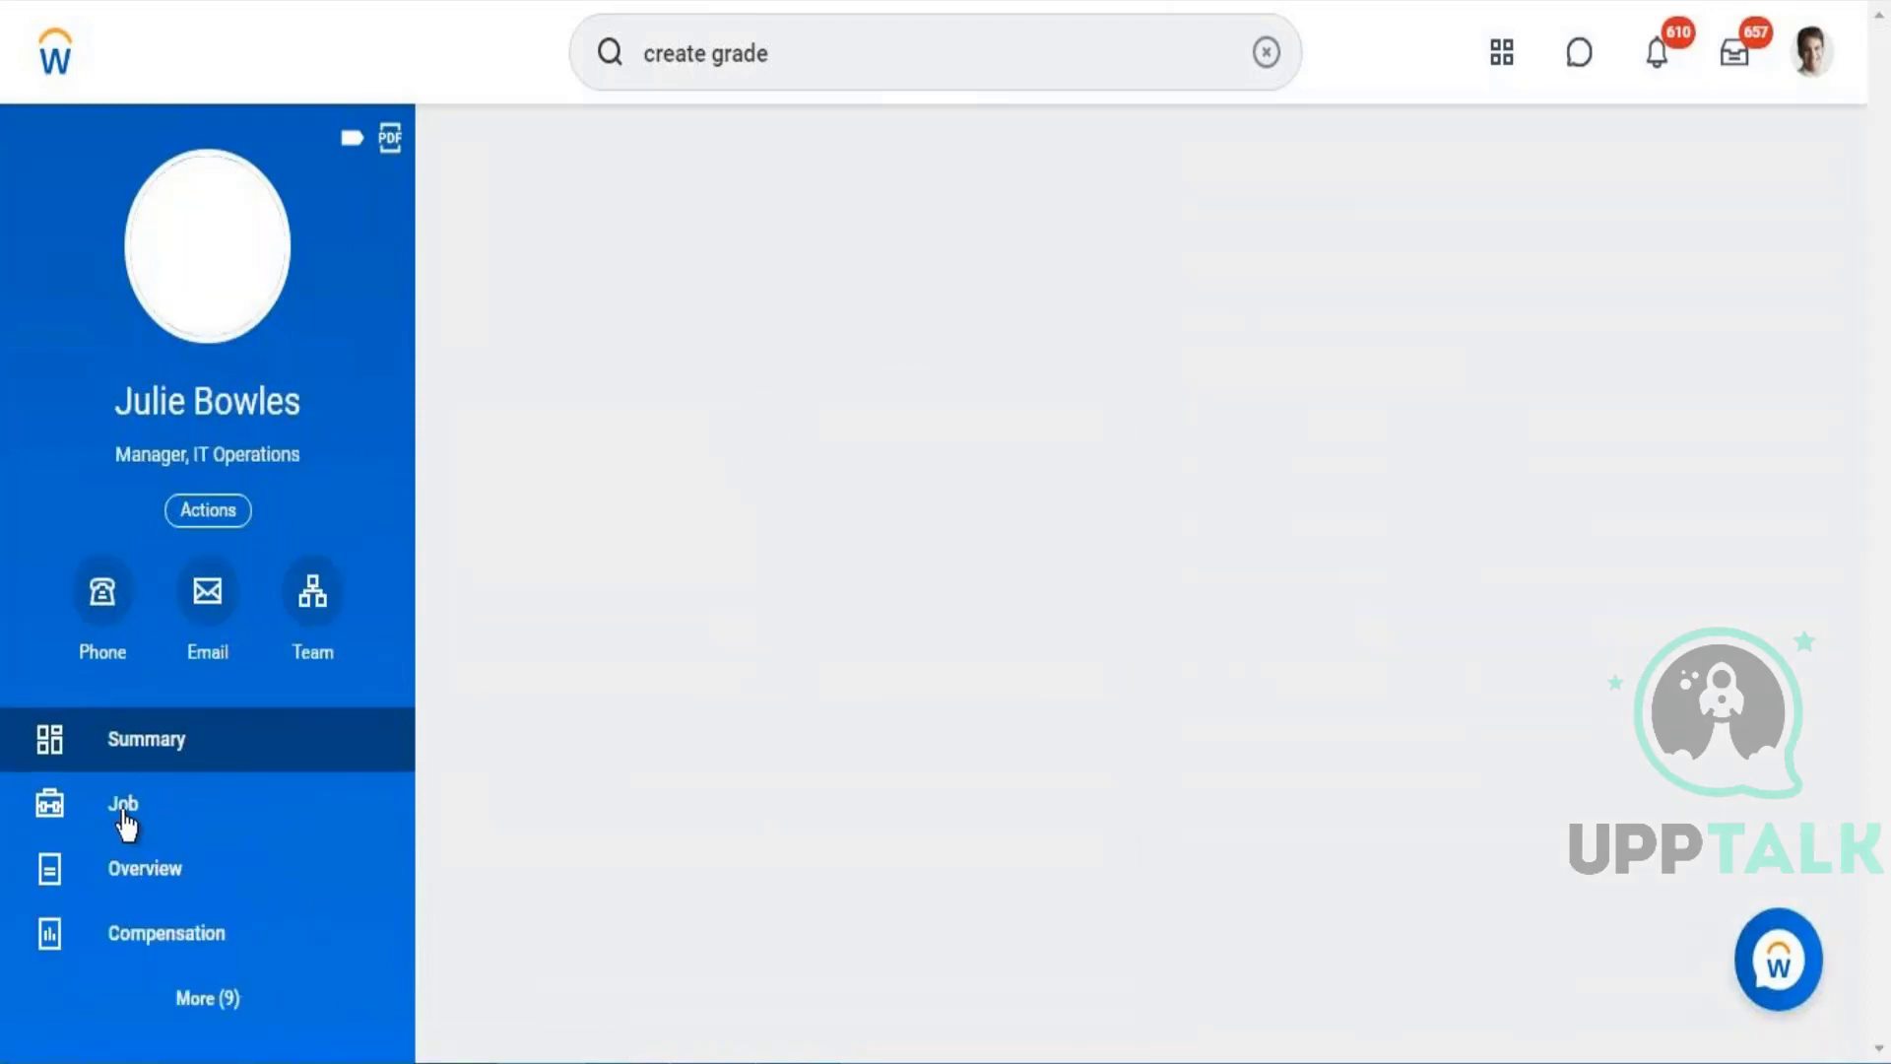
click(125, 819)
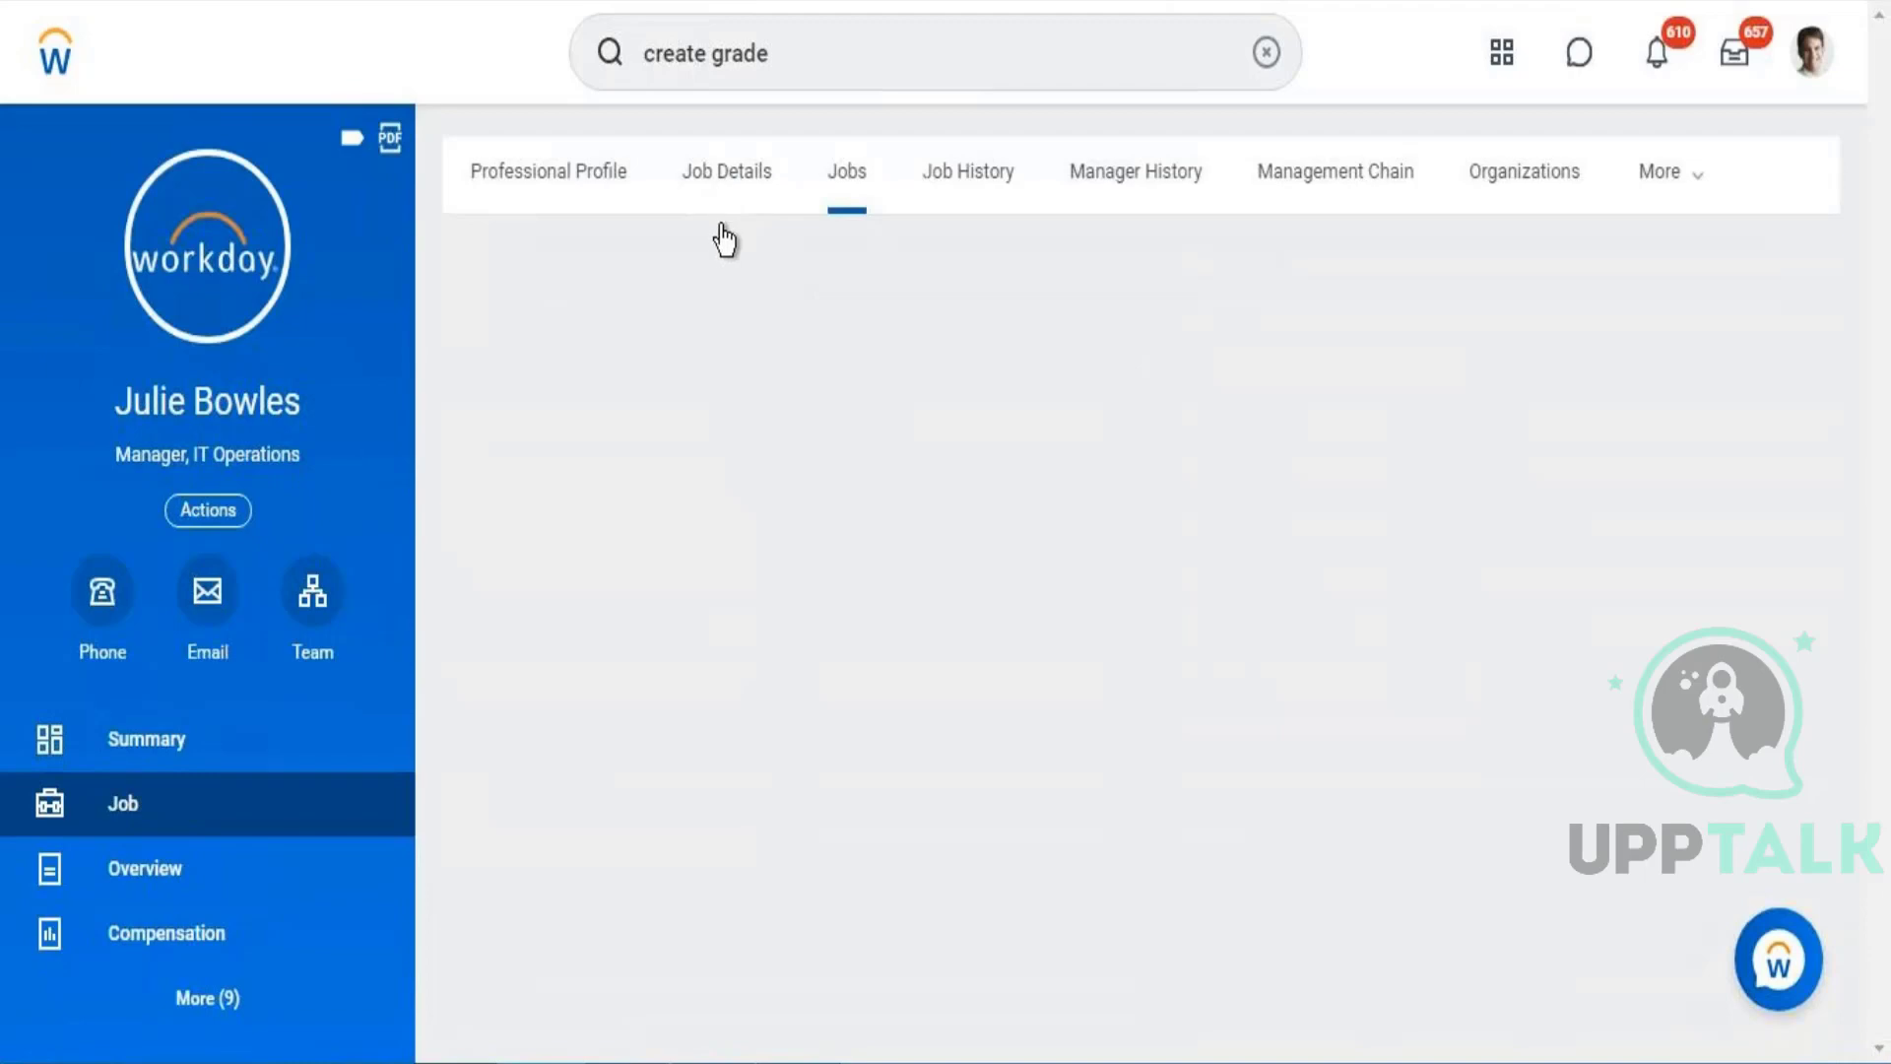
click(720, 180)
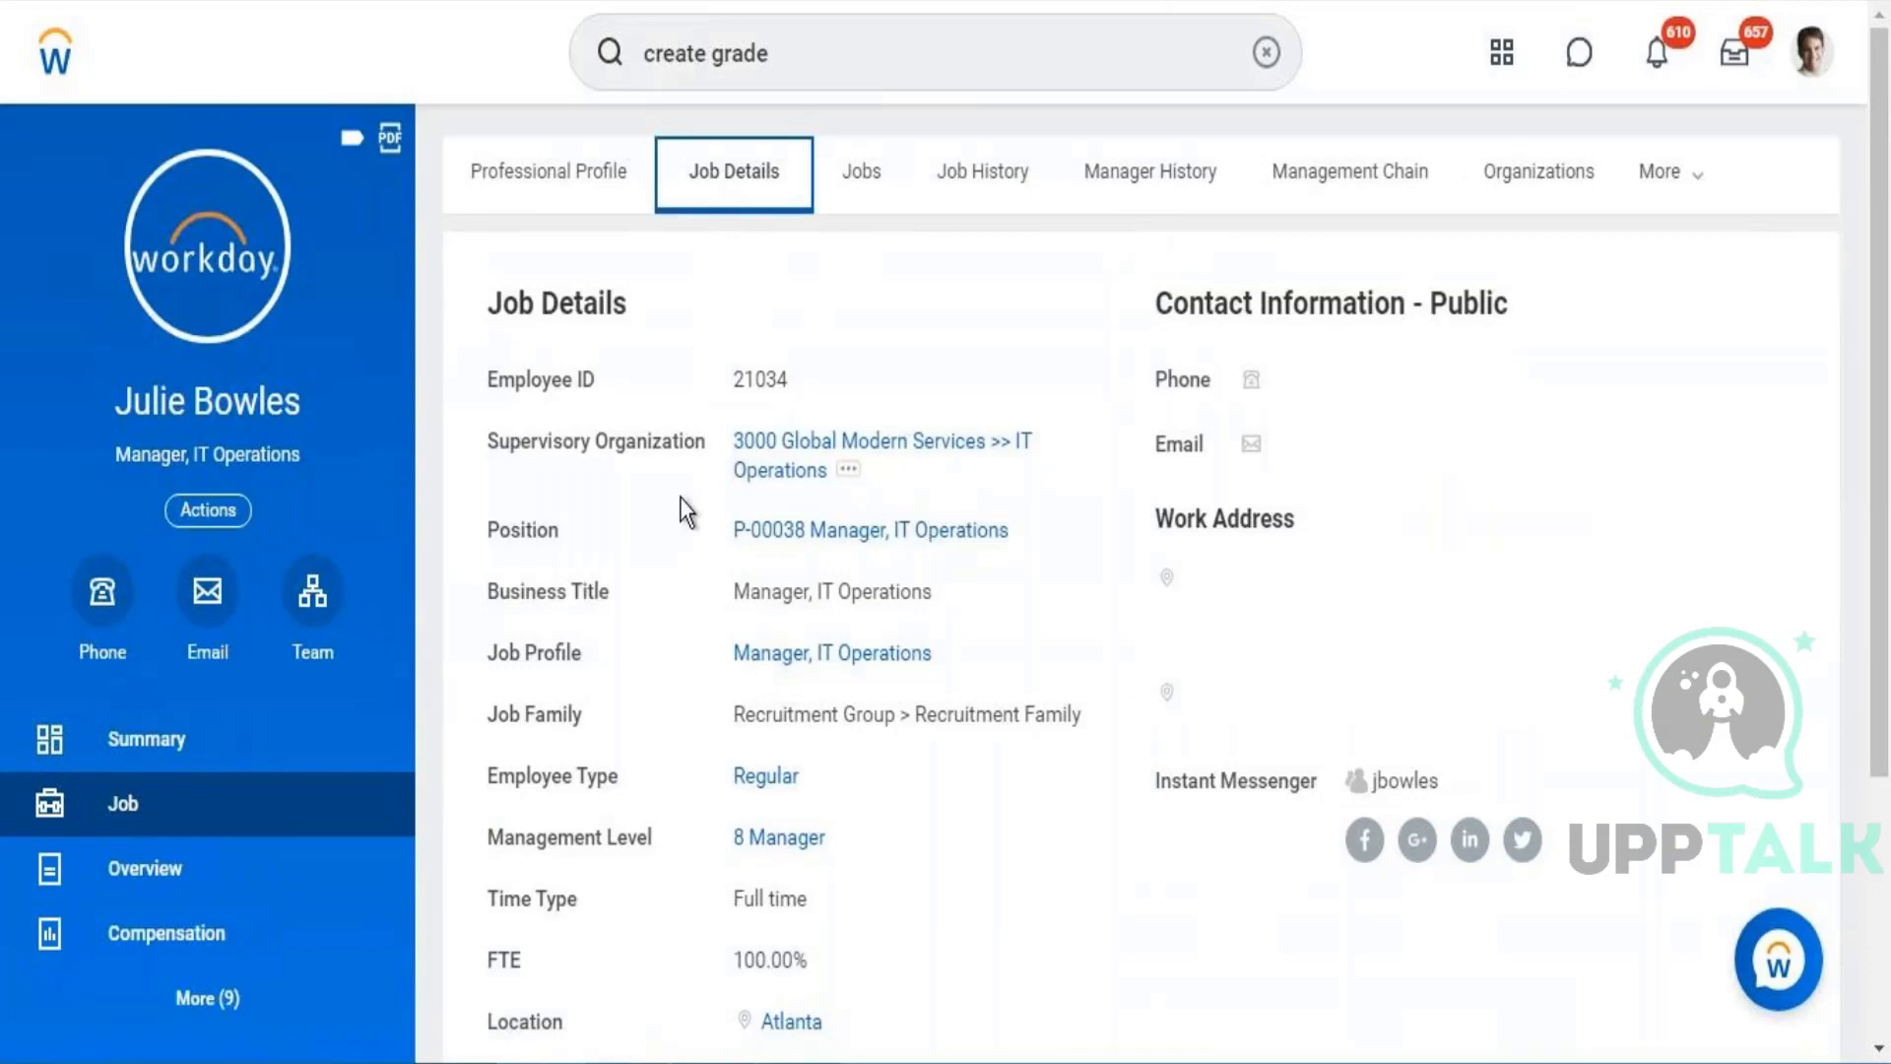
click(828, 661)
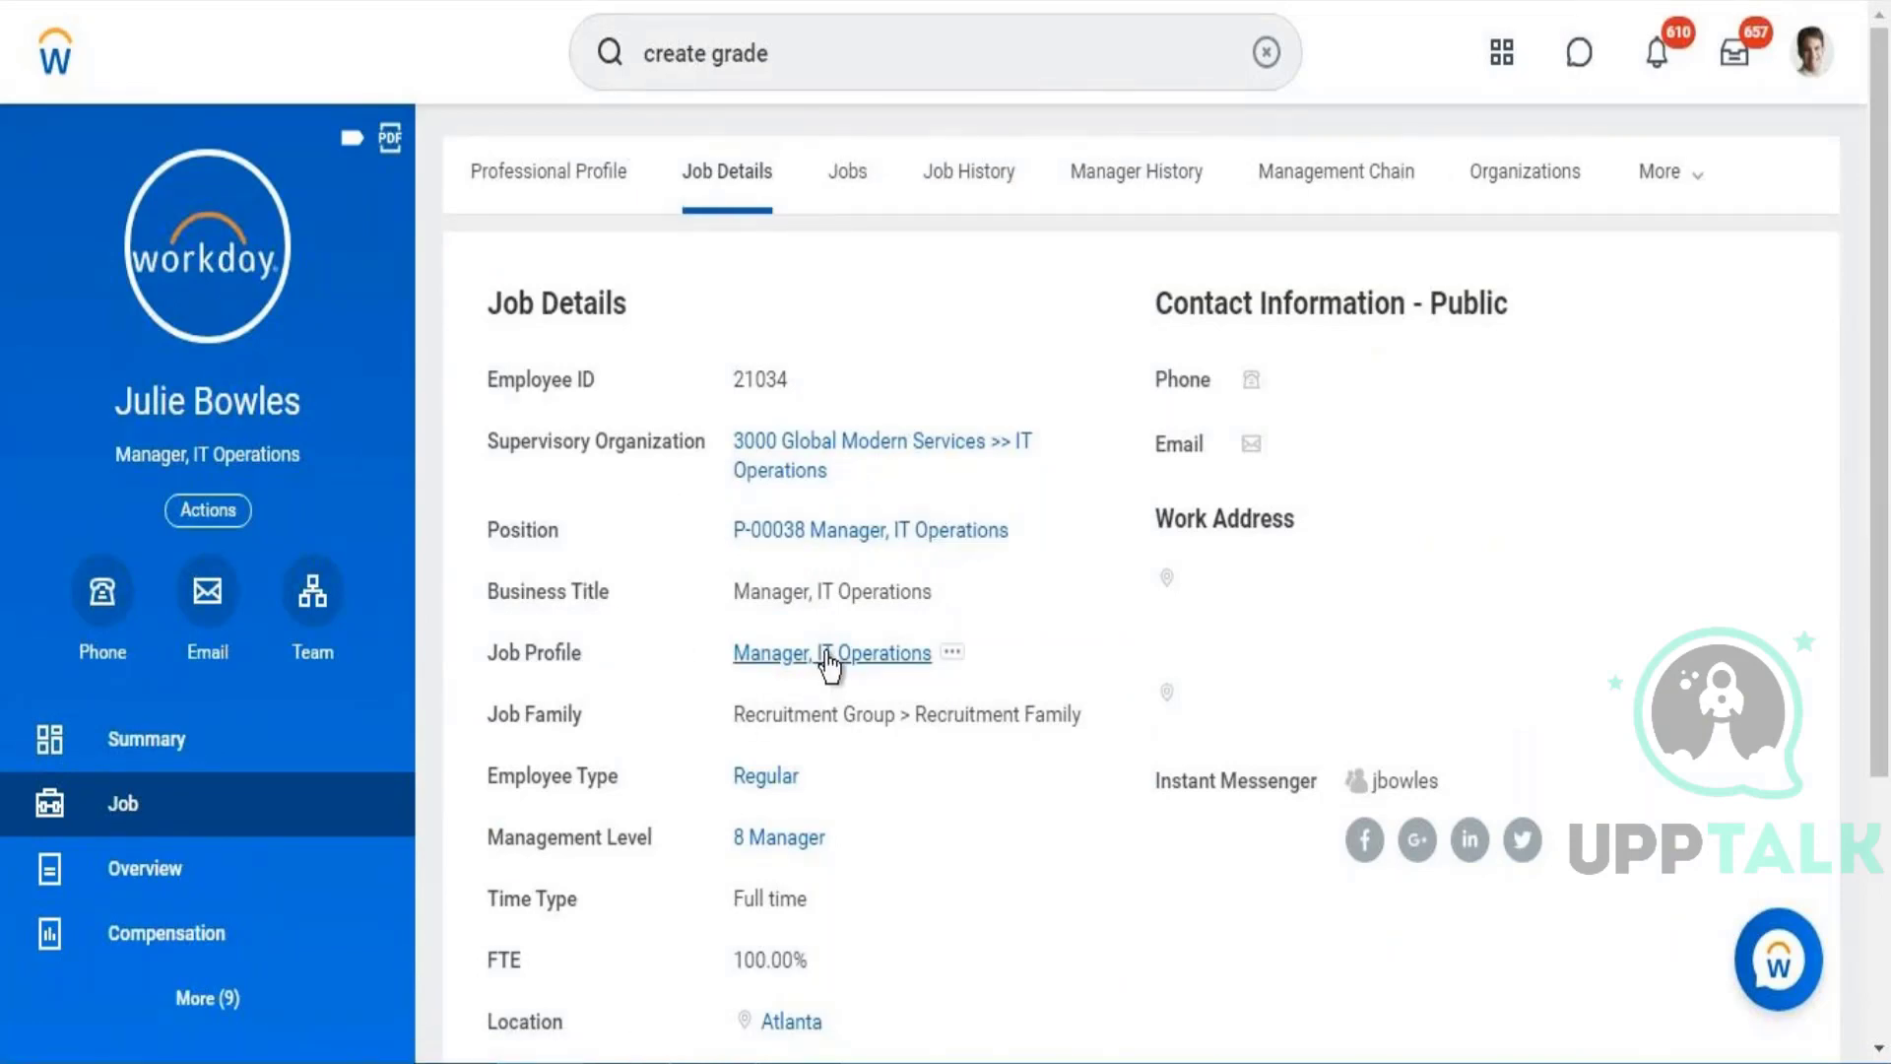
click(825, 655)
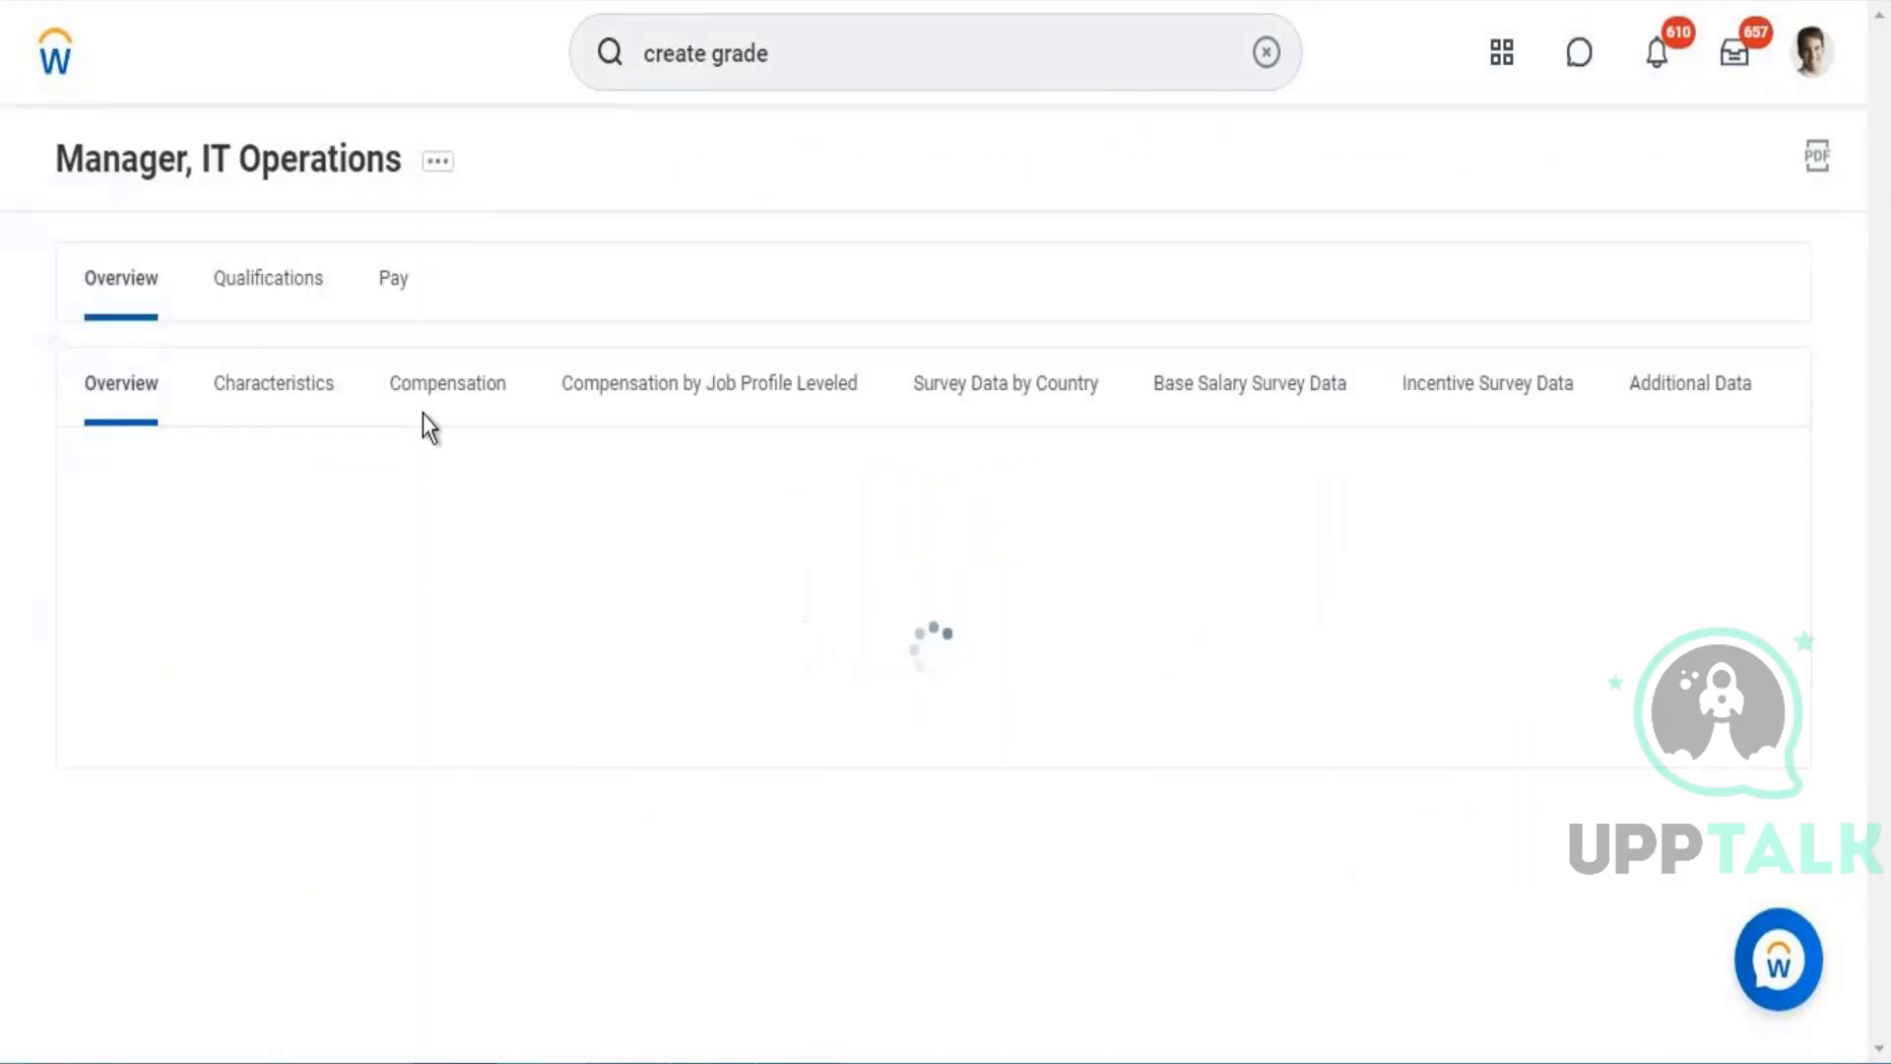
click(462, 411)
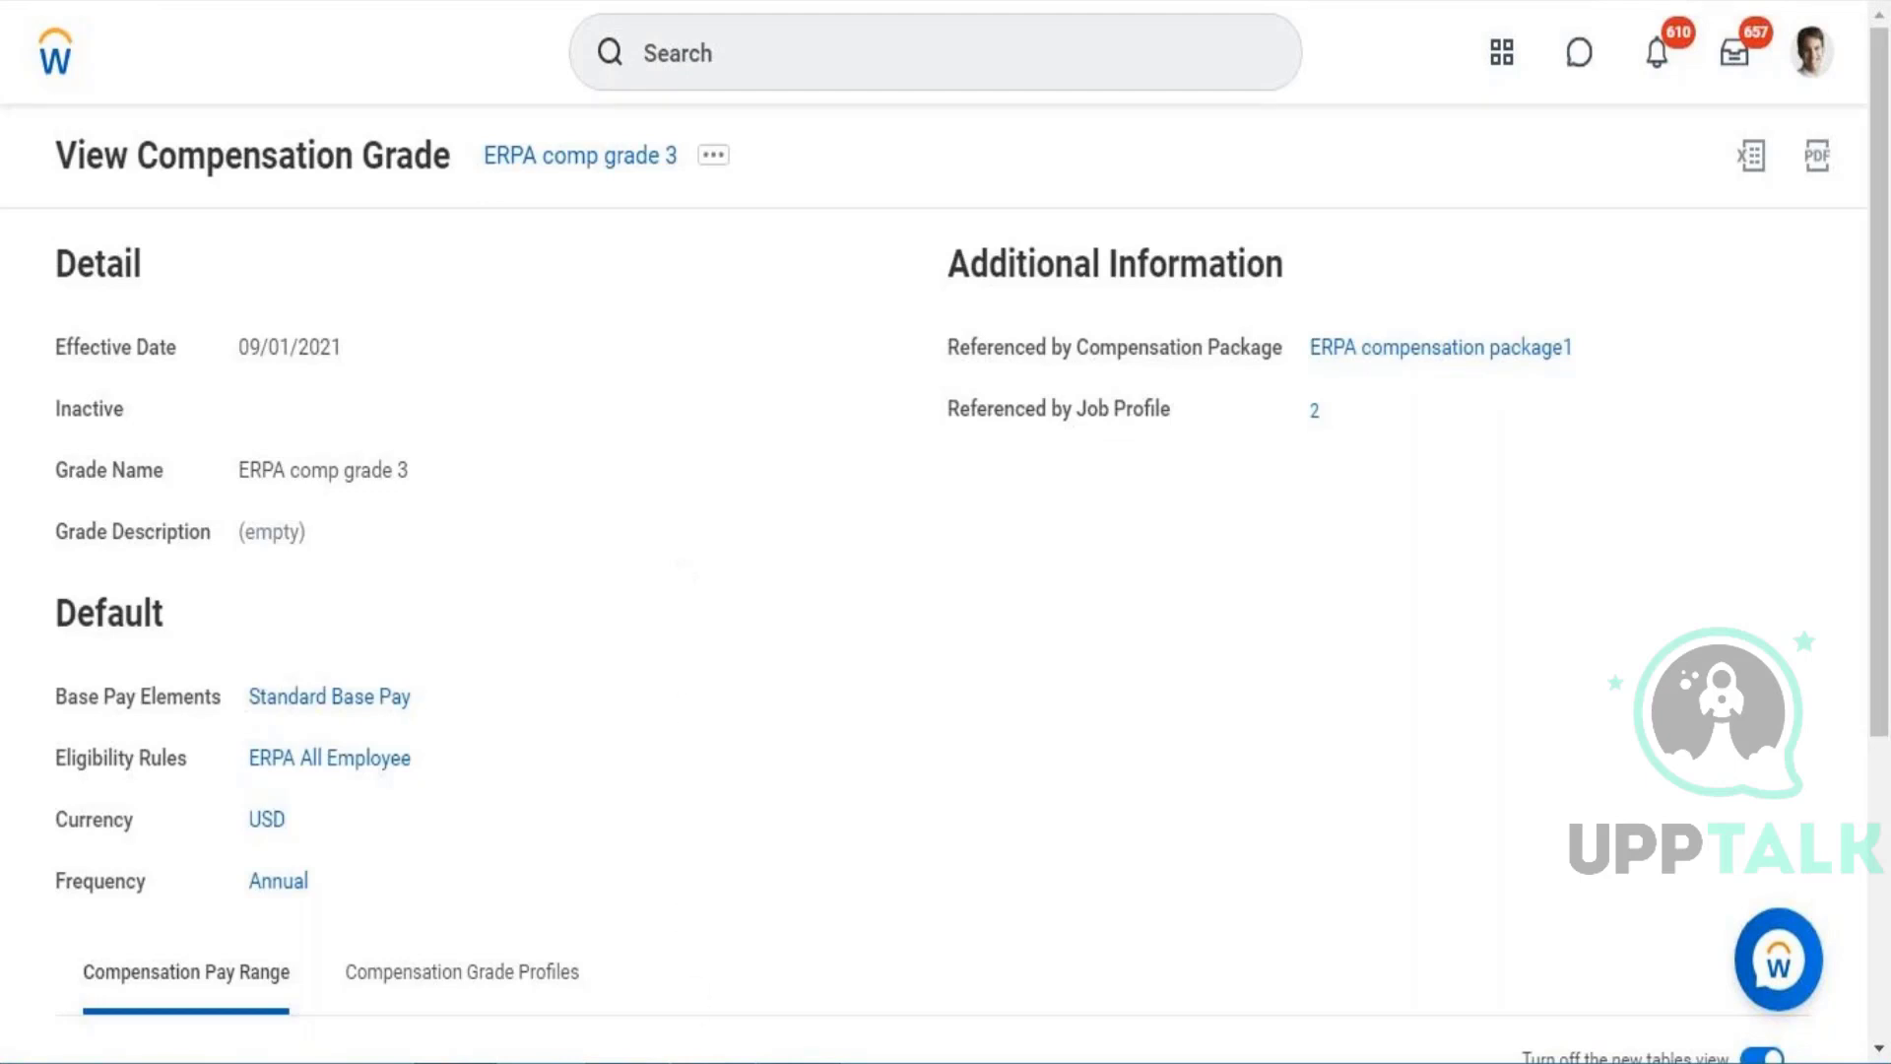
Step: Switch to Notepad to consult the compensation grade and eligibility rule notes
mouse_move(712, 1062)
key(alt+Tab)
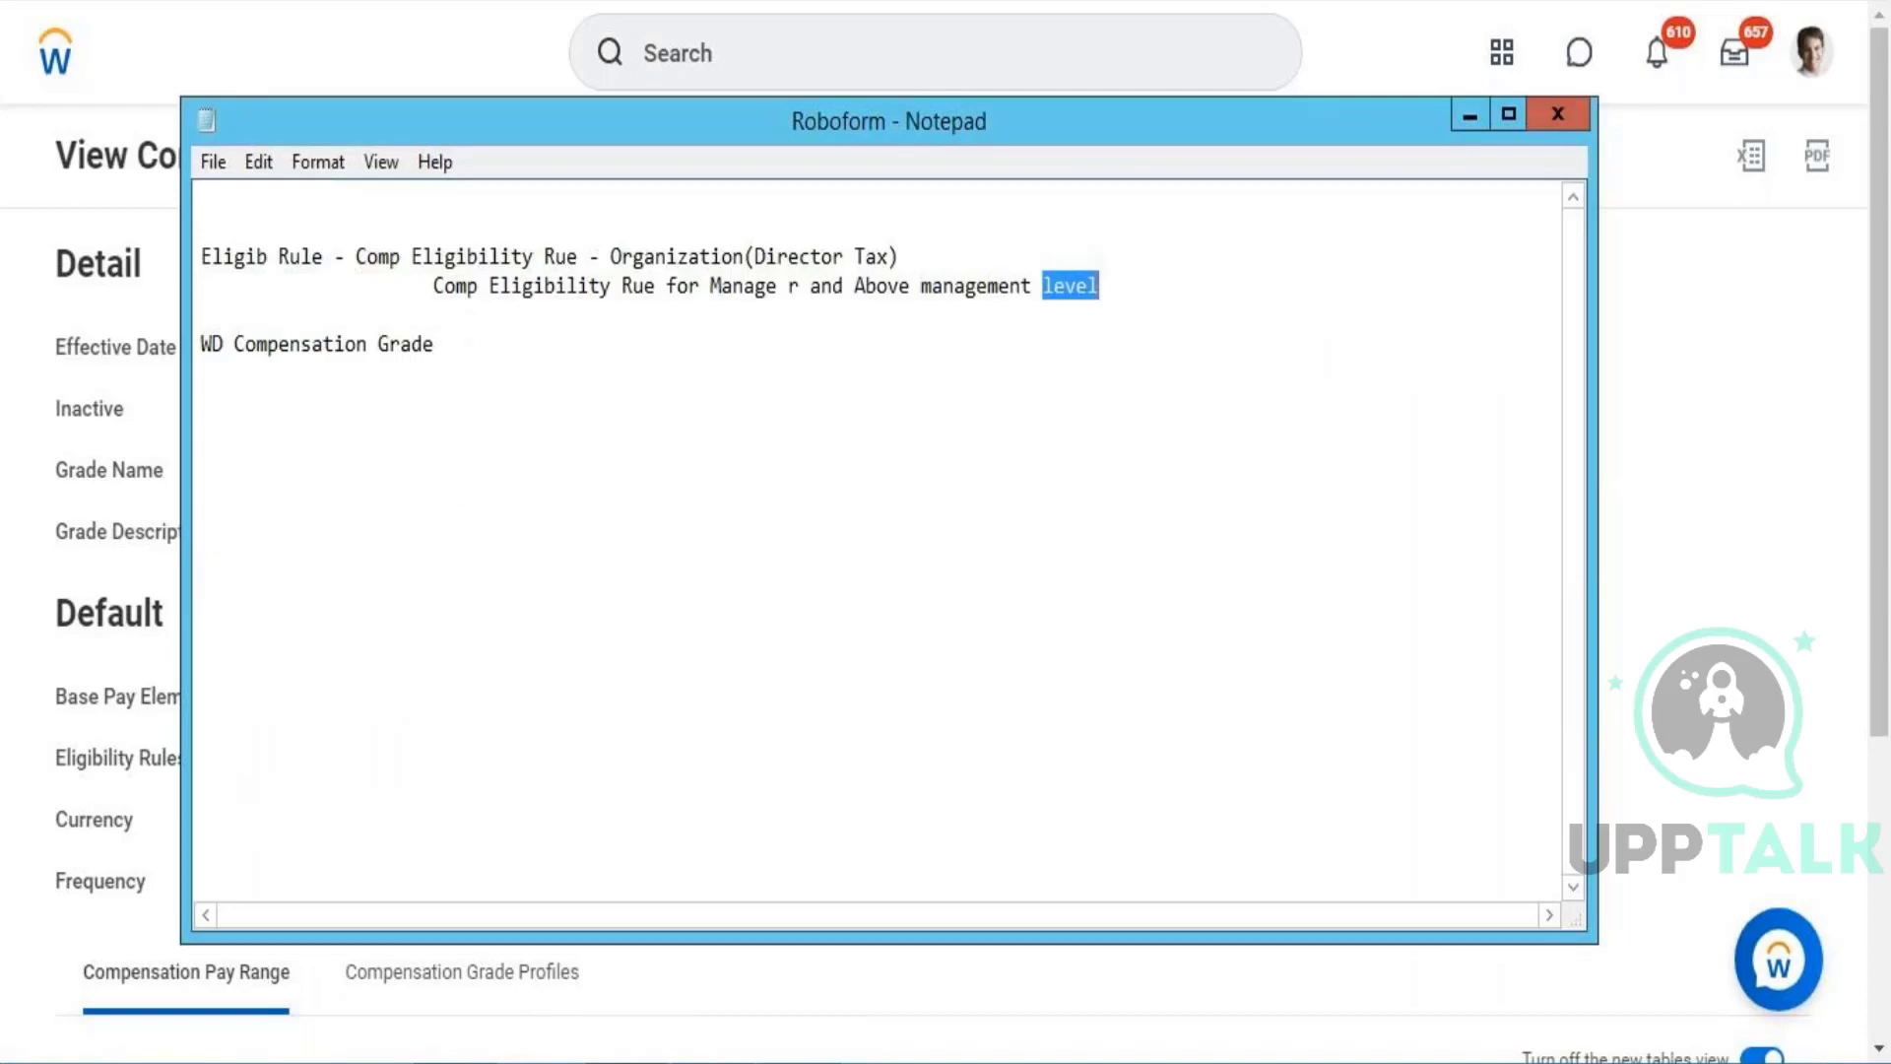